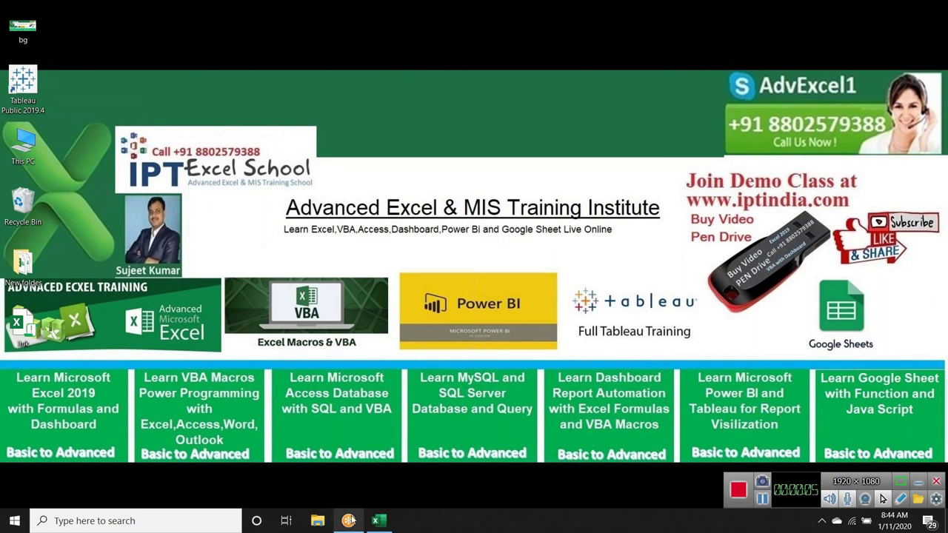
# - Switch to the blank Excel workbook Book1 from the taskbar
pyautogui.click(378, 520)
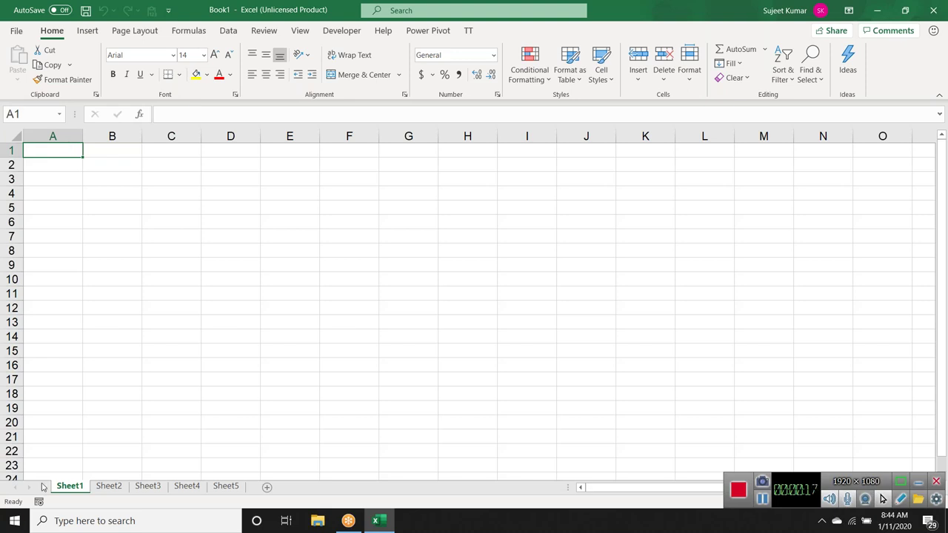
# - Rename Sheet1 to '1'
pyautogui.doubleClick(64, 491)
pyautogui.write('1')
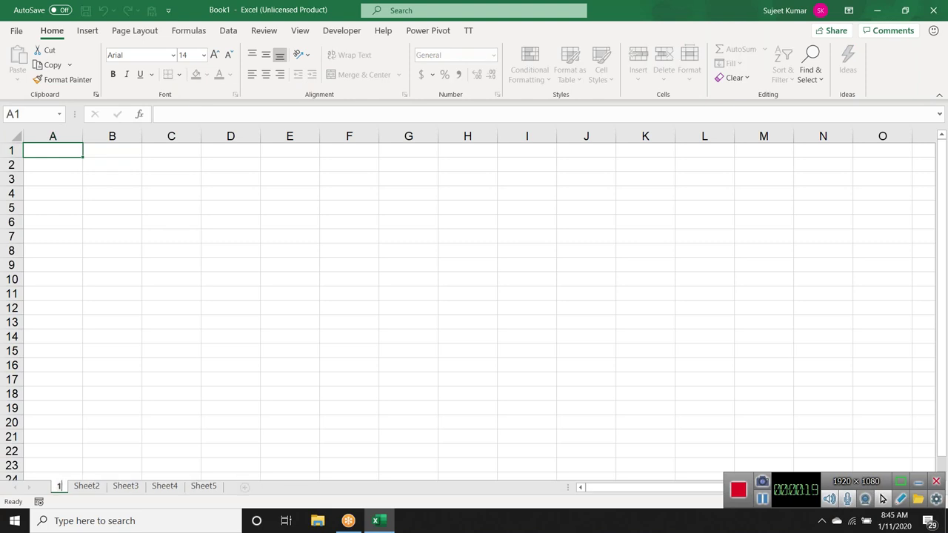
pyautogui.click(84, 420)
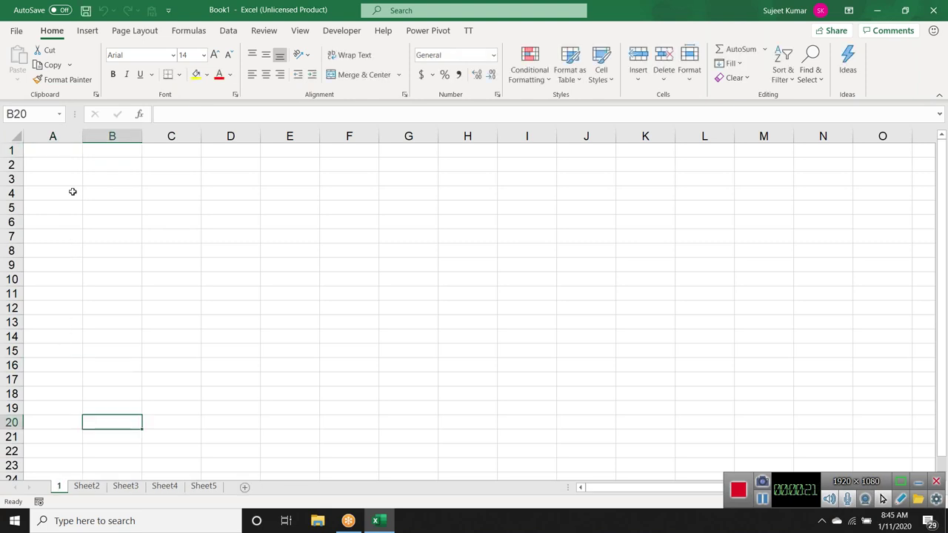
# - Add the heading Name in A1 and fill headings S-1 to S-4 across B1:E1
pyautogui.click(63, 155)
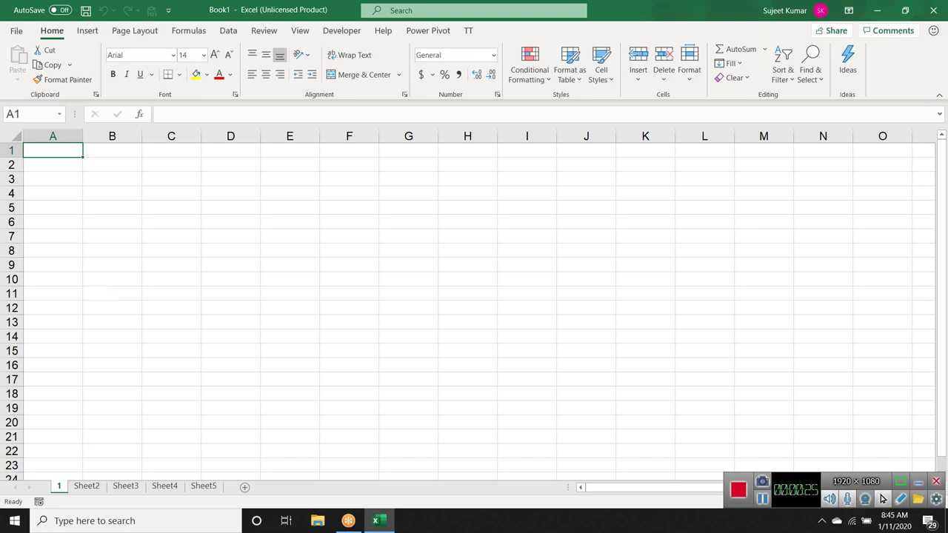
pyautogui.press('F2')
pyautogui.write('NAme')
pyautogui.press('Tab')
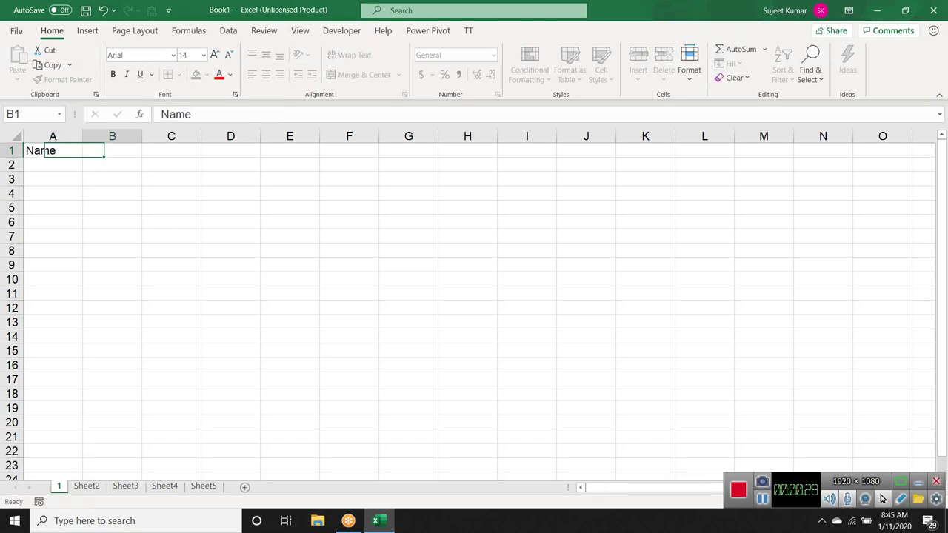
pyautogui.write('S-1')
pyautogui.click(149, 210)
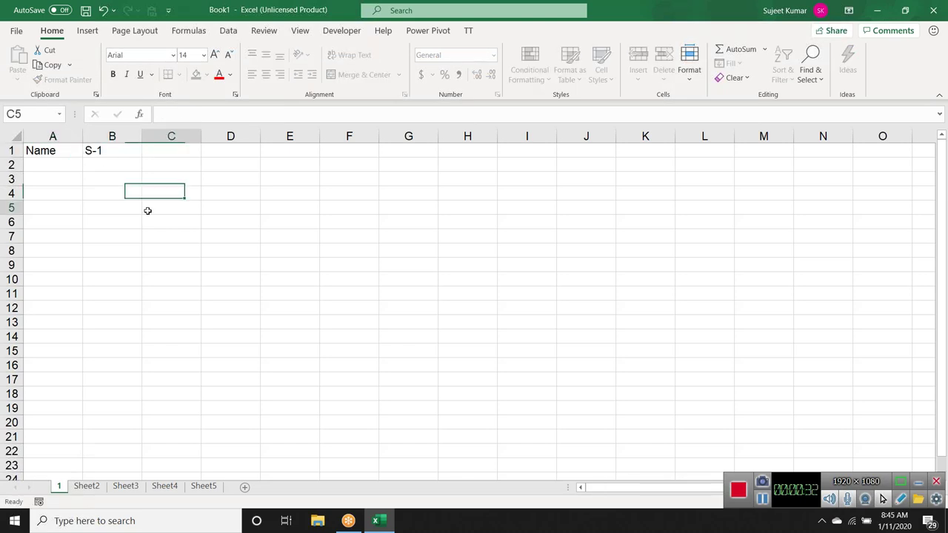
pyautogui.click(121, 150)
pyautogui.moveTo(141, 157); pyautogui.dragTo(339, 173)
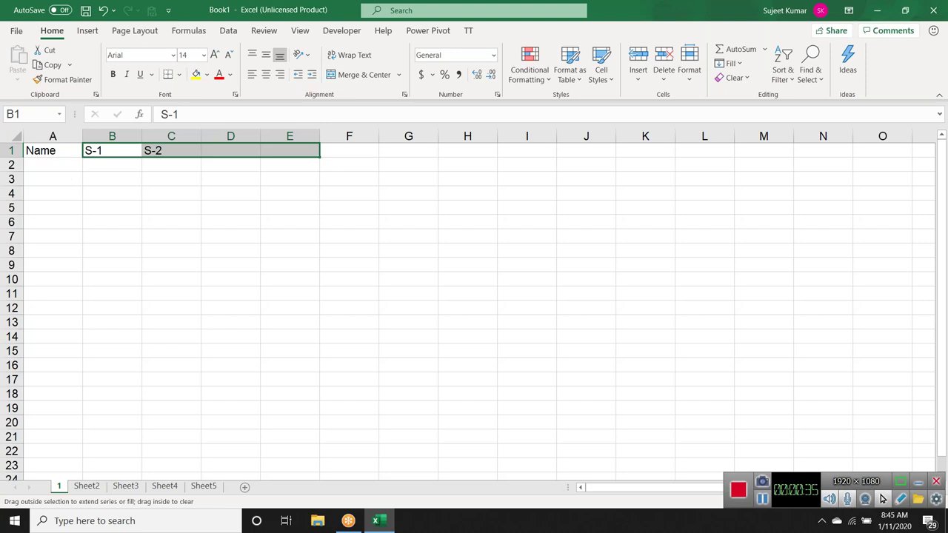
pyautogui.click(55, 177)
# - Enter the first name in A2 and fill the name list down to A8
pyautogui.click(52, 165)
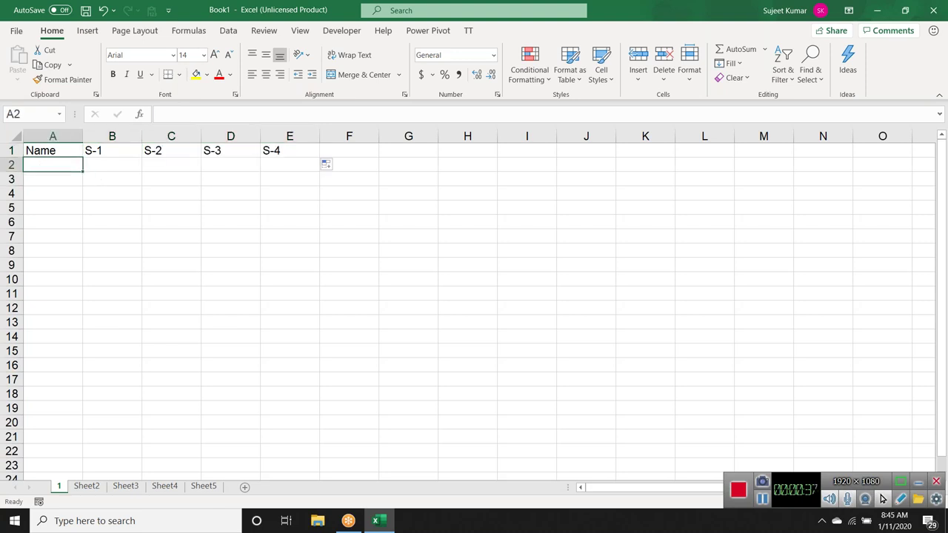
pyautogui.write('Puja')
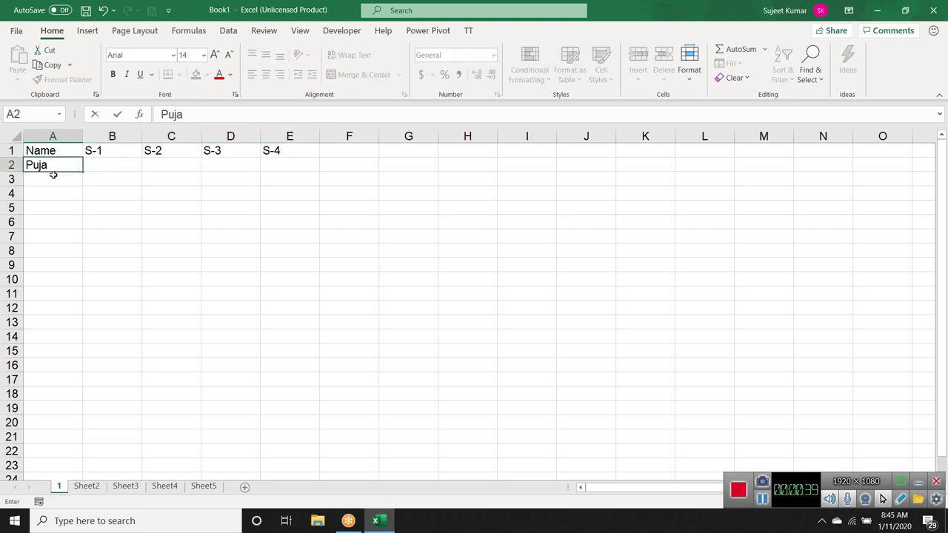
pyautogui.press('Return')
pyautogui.click(60, 163)
pyautogui.moveTo(83, 184); pyautogui.dragTo(79, 254)
# - Start a RANDBETWEEN formula in B2
pyautogui.click(116, 165)
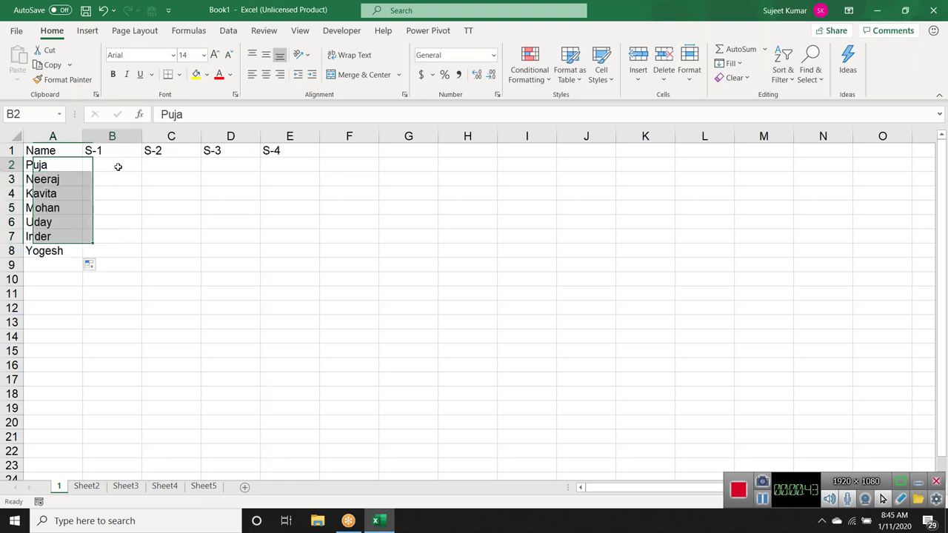
pyautogui.write('=ra')
pyautogui.press('Down')
pyautogui.press('Down')
pyautogui.press('Down')
pyautogui.press('Tab')
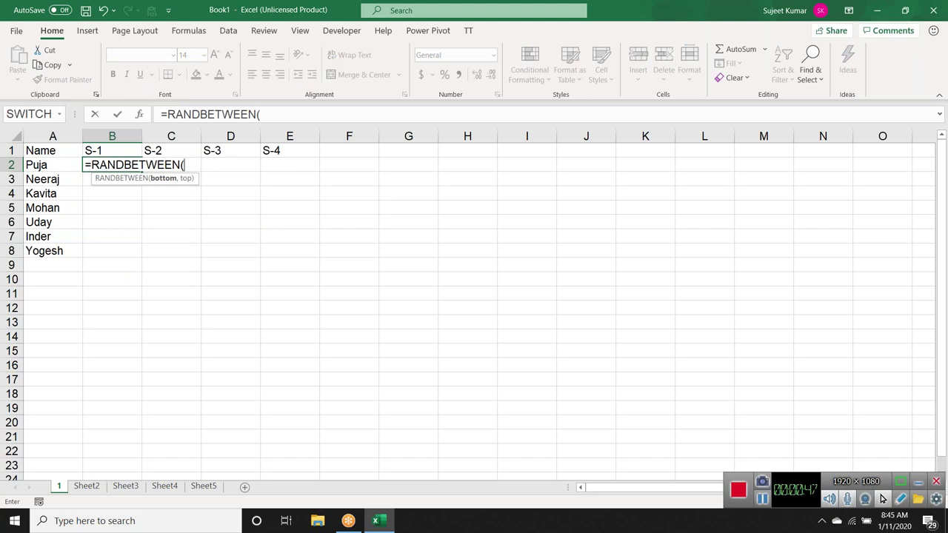
# - Complete =RANDBETWEEN(20,90) in B2 and fill it across B2:E8
pyautogui.write('20,90')
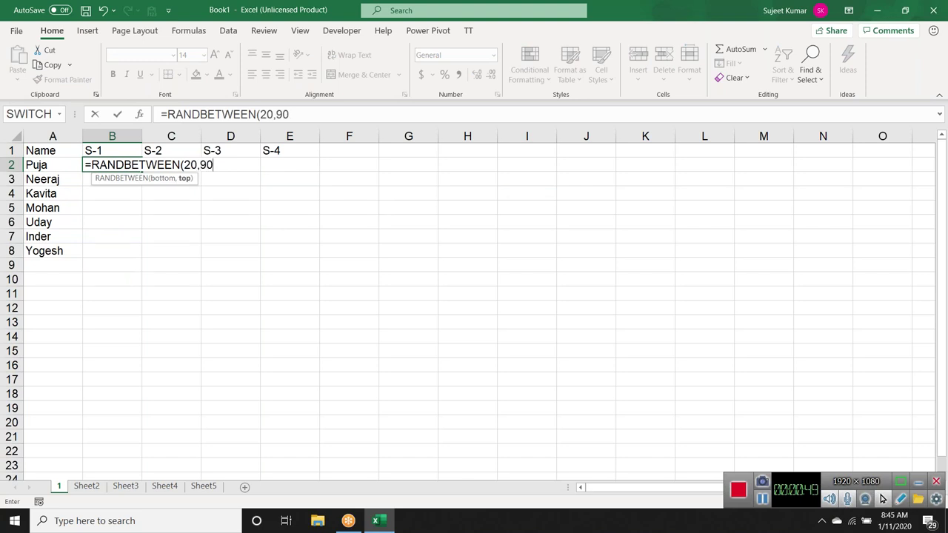
pyautogui.press('Return')
pyautogui.hotkey('shift', 'Right')
pyautogui.hotkey('shift', 'Right')
pyautogui.hotkey('shift', 'Right')
pyautogui.hotkey('shift', 'Down')
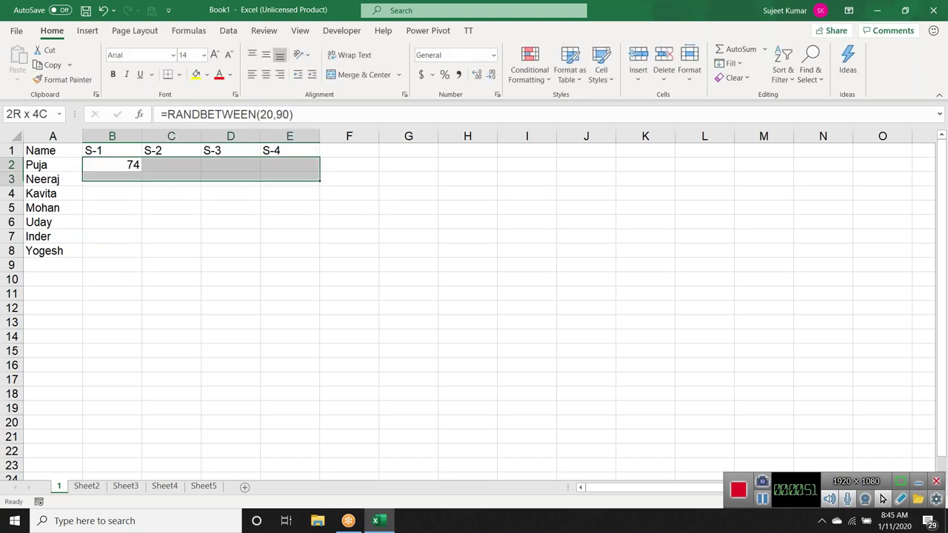
pyautogui.hotkey('shift', 'Down')
pyautogui.hotkey('shift', 'Down')
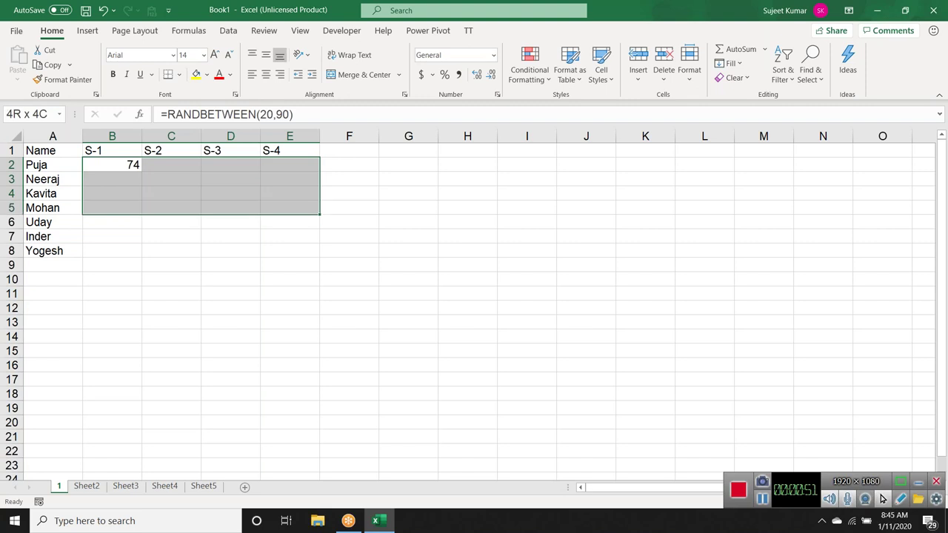
pyautogui.hotkey('shift', 'Down')
pyautogui.hotkey('shift', 'Down')
pyautogui.hotkey('shift', 'Down')
pyautogui.hotkey('ctrl', 'r')
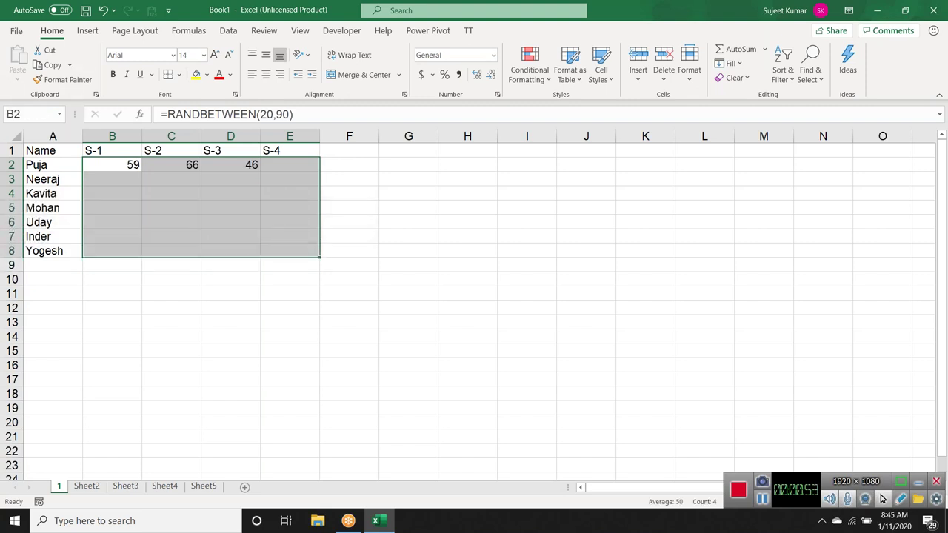
pyautogui.hotkey('ctrl', 'd')
# - Copy B2:E8 and paste it back as fixed values
pyautogui.hotkey('ctrl', 'c')
pyautogui.hotkey('alt', 'h')
pyautogui.press('v')
pyautogui.press('Escape')
pyautogui.hotkey('alt', 'h')
pyautogui.press('v')
pyautogui.press('v')
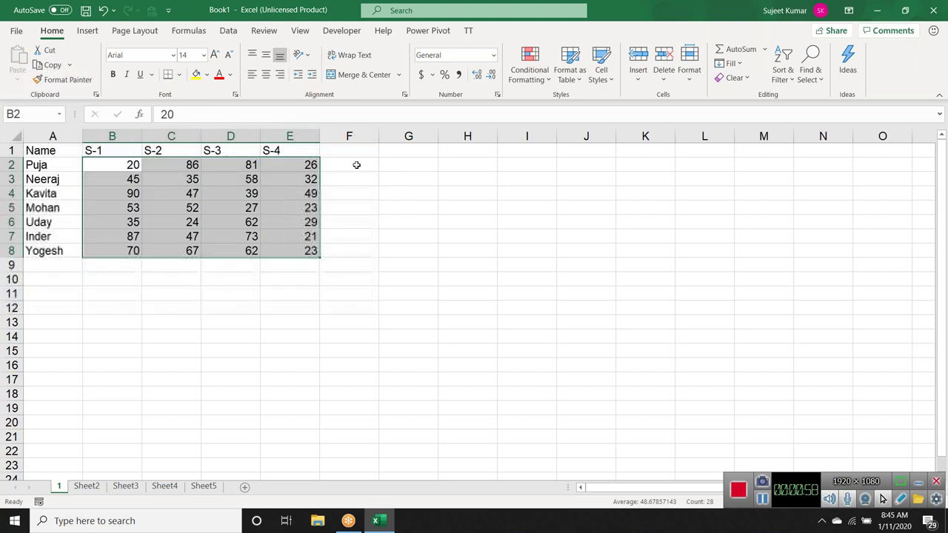
# - Add the heading Result in F1, review the scores, and go to F2
pyautogui.press('Up')
pyautogui.press('Right')
pyautogui.press('Right')
pyautogui.press('Right')
pyautogui.write('Result')
pyautogui.press('Return')
pyautogui.press('Left')
pyautogui.press('Left')
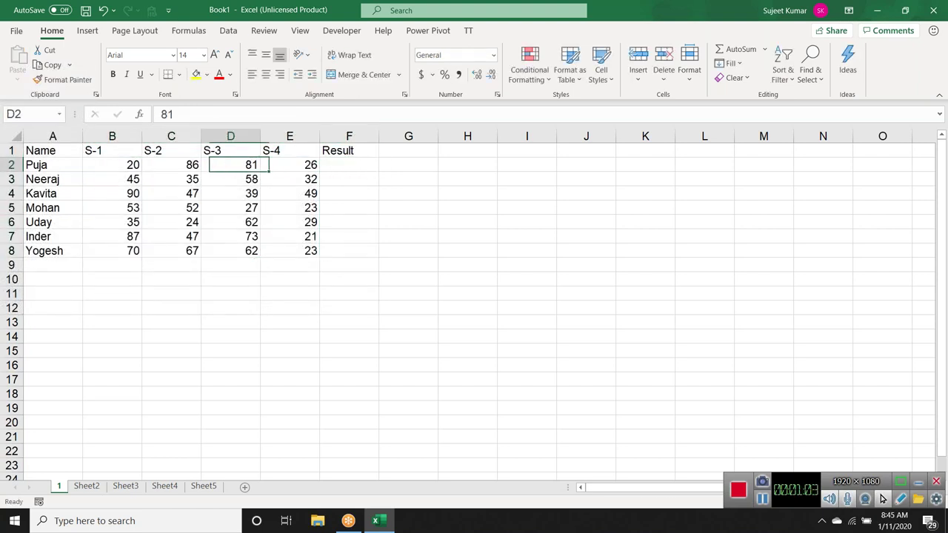
pyautogui.press('Left')
pyautogui.press('Left')
pyautogui.press('Right')
pyautogui.press('Right')
pyautogui.press('Right')
pyautogui.press('Left')
pyautogui.press('Left')
pyautogui.press('Left')
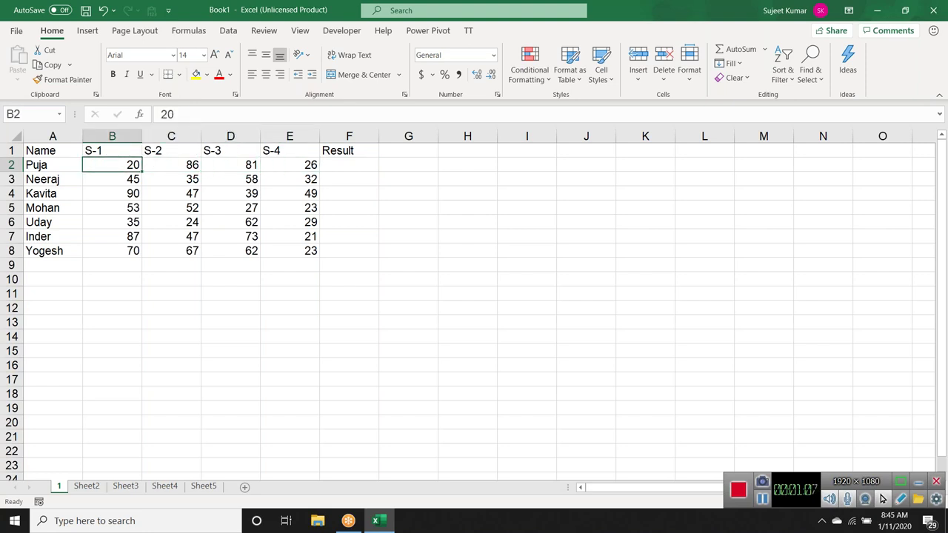
pyautogui.press('Down')
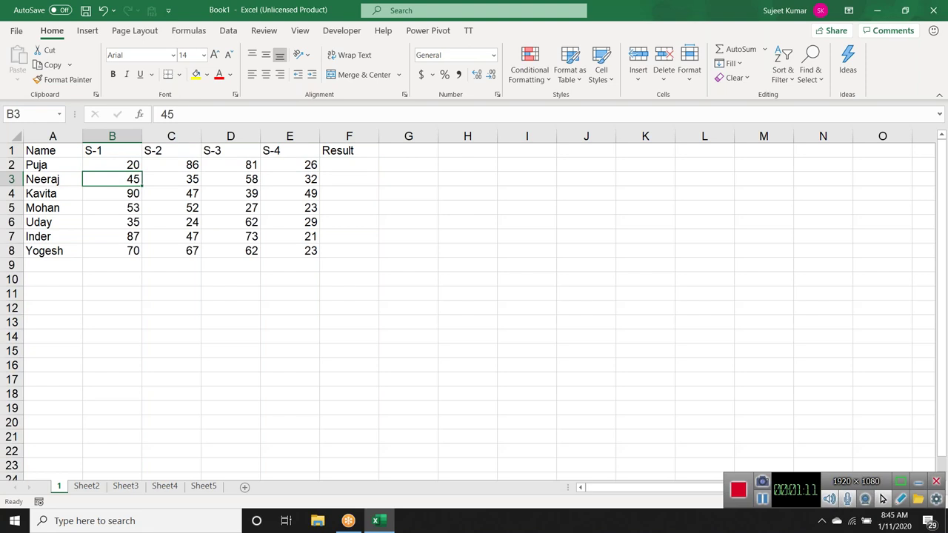
pyautogui.press('Down')
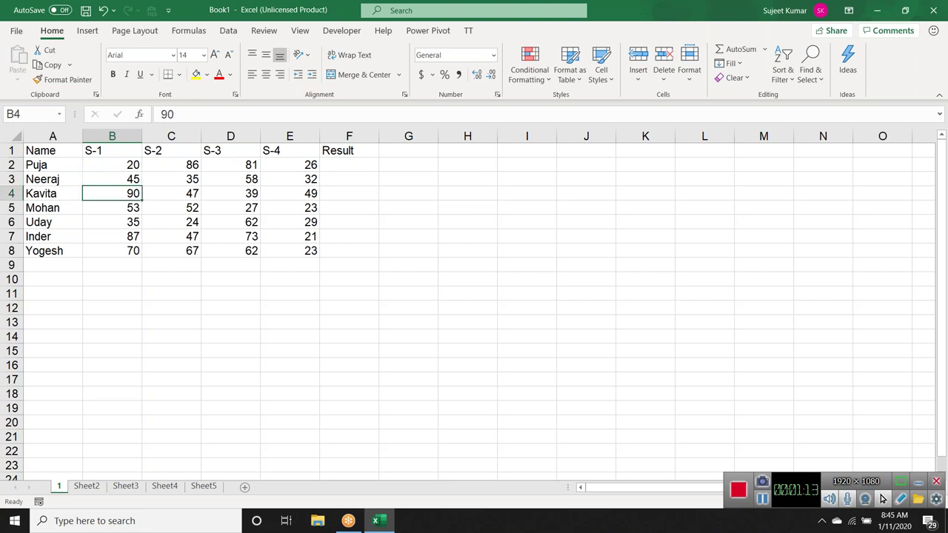
pyautogui.press('Up')
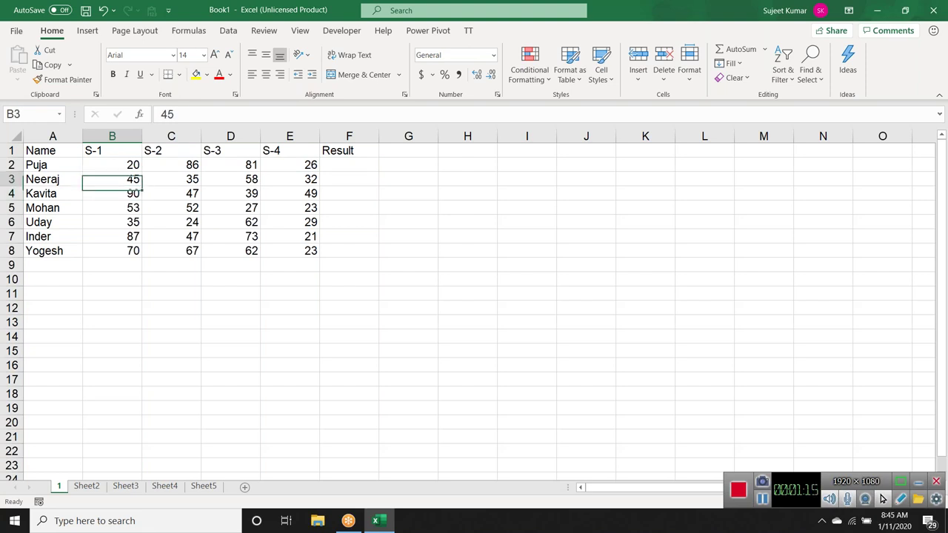
pyautogui.press('Up')
pyautogui.press('Right')
pyautogui.press('Right')
pyautogui.press('Right')
pyautogui.press('Right')
pyautogui.press('Right')
pyautogui.press('Left')
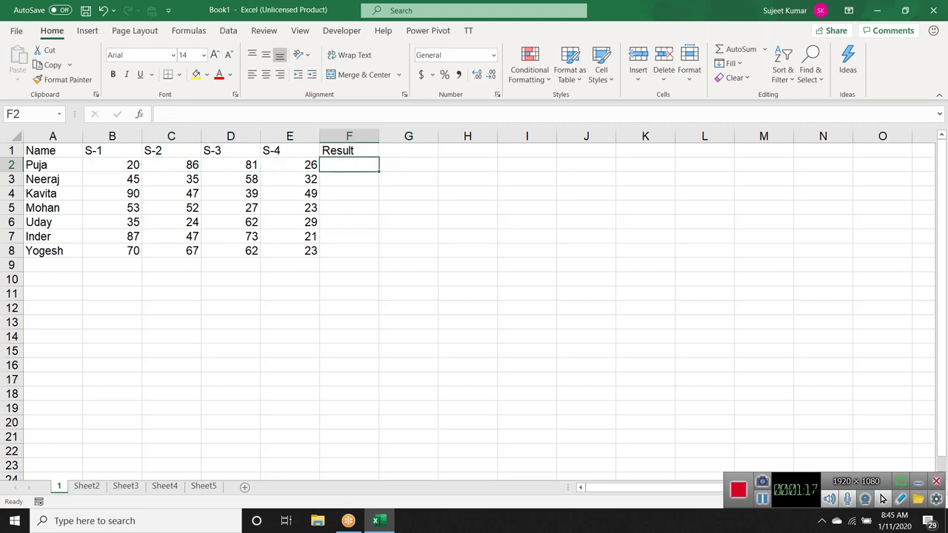
# - Enter =AND(B2=33,C2=33,D2=33,E2=33) in F2
pyautogui.write('=')
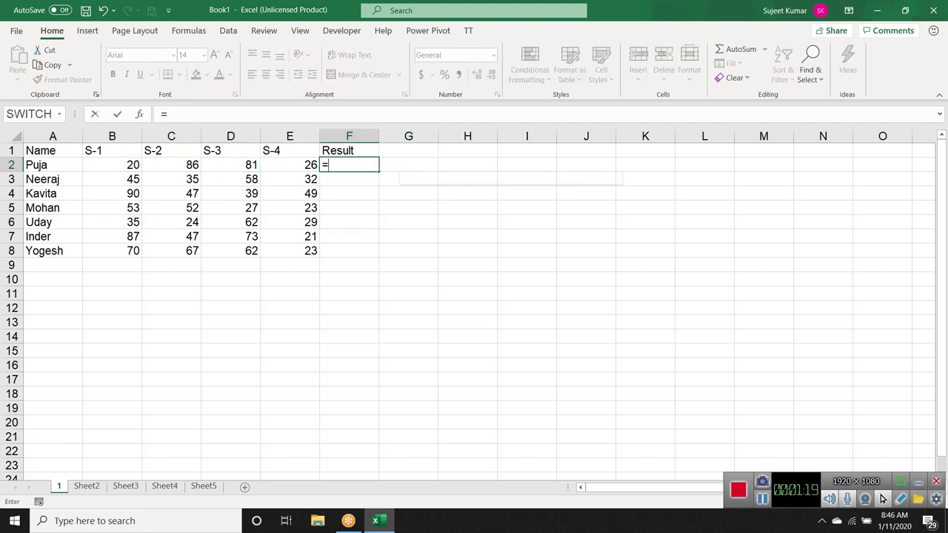
pyautogui.write('an')
pyautogui.press('Tab')
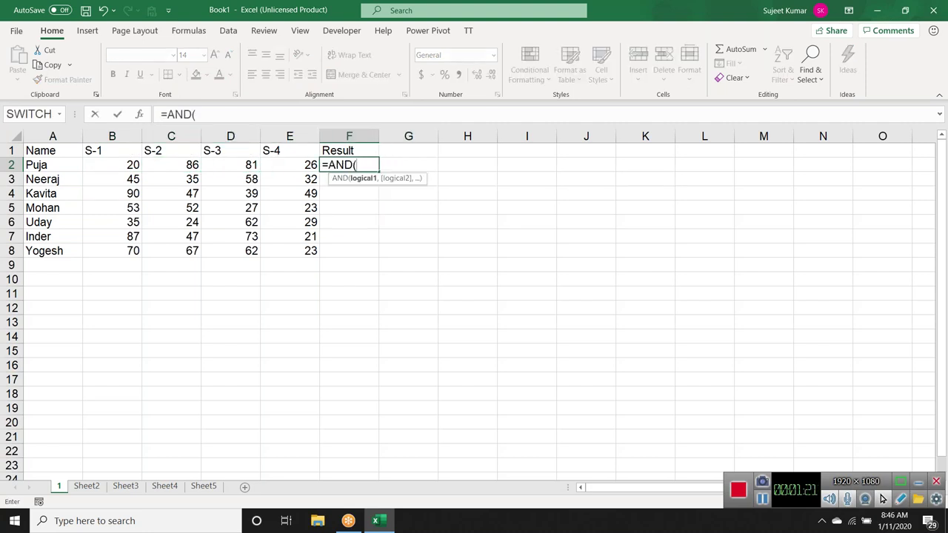
pyautogui.press('Left')
pyautogui.press('Left')
pyautogui.press('Left')
pyautogui.press('Left')
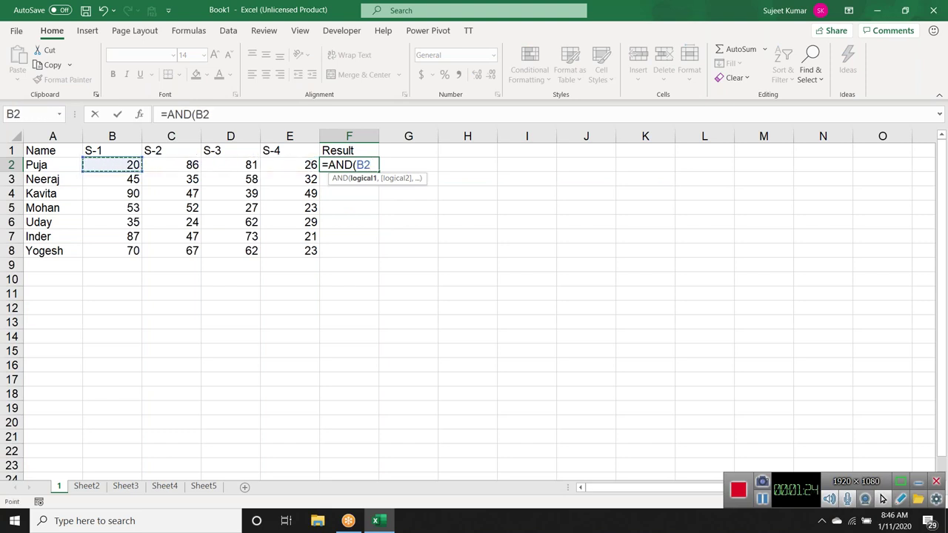
pyautogui.write('=33')
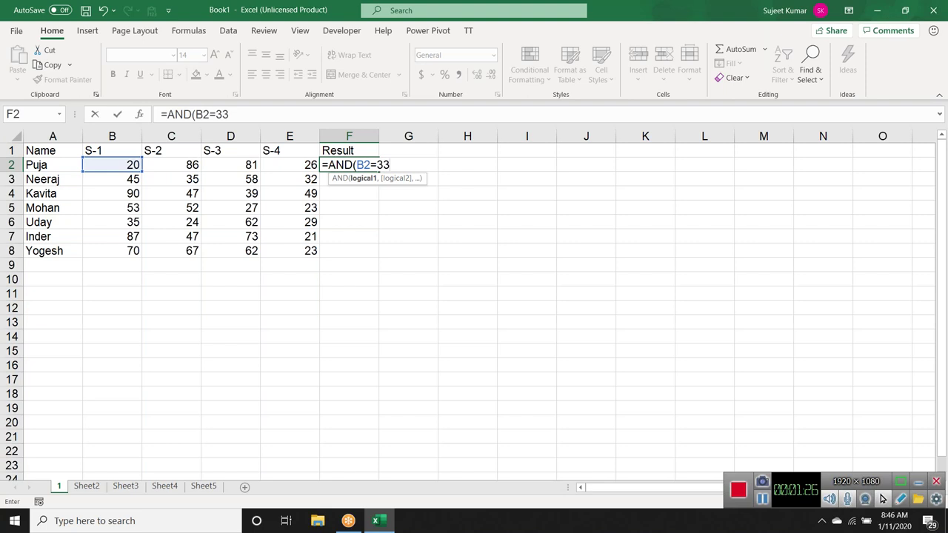
pyautogui.write(',')
pyautogui.press('Left')
pyautogui.press('Left')
pyautogui.press('Left')
pyautogui.write('=33,')
pyautogui.press('Left')
pyautogui.press('Left')
pyautogui.write('=33')
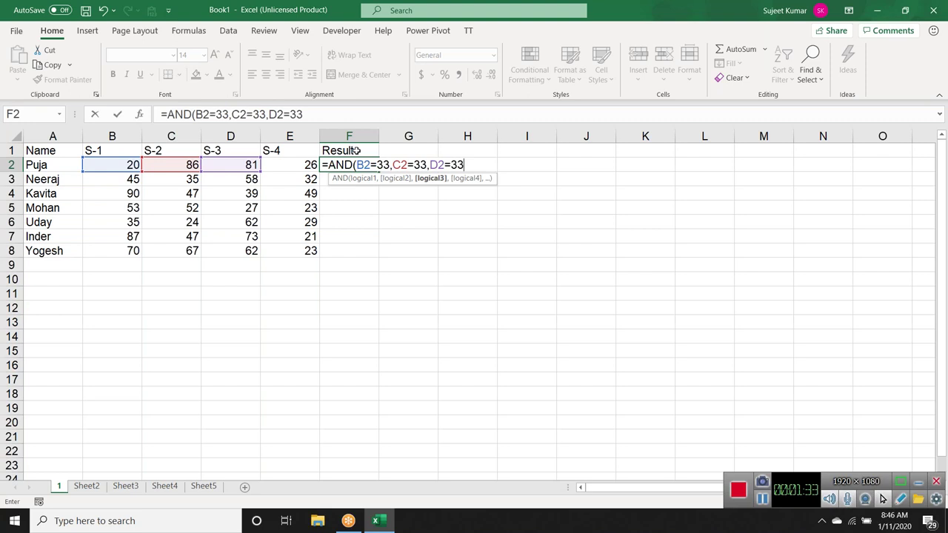
pyautogui.write(',')
pyautogui.press('Left')
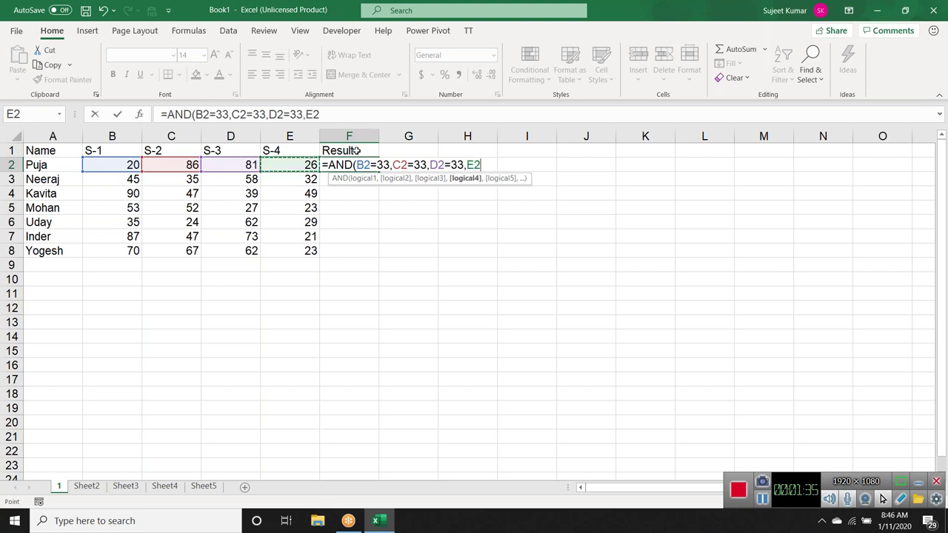
pyautogui.write('=33')
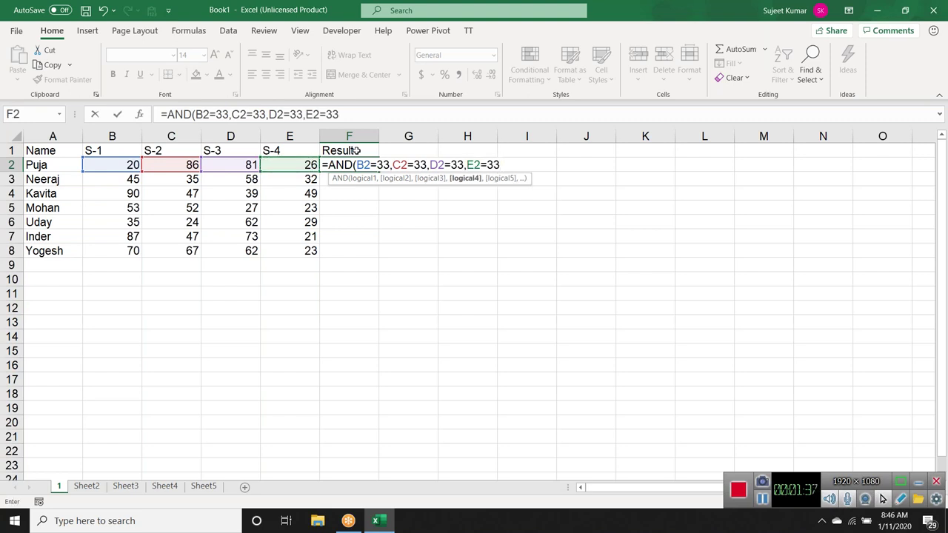
pyautogui.write(')')
pyautogui.press('Return')
# - Fill the AND formula down F2:F8 and return to F2
pyautogui.press('Left')
pyautogui.hotkey('ctrl', 'Down')
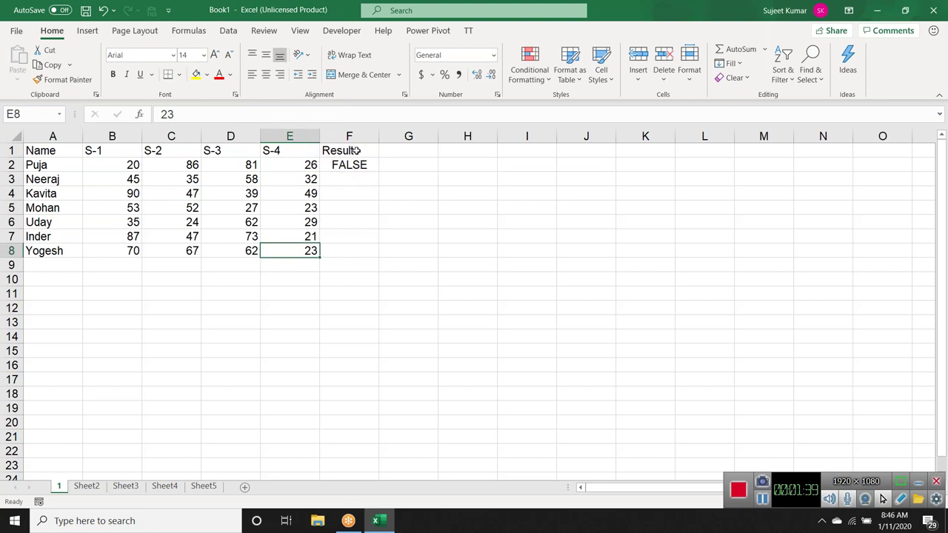
pyautogui.press('Right')
pyautogui.hotkey('ctrl', 'shift', 'Up')
pyautogui.hotkey('ctrl', 'd')
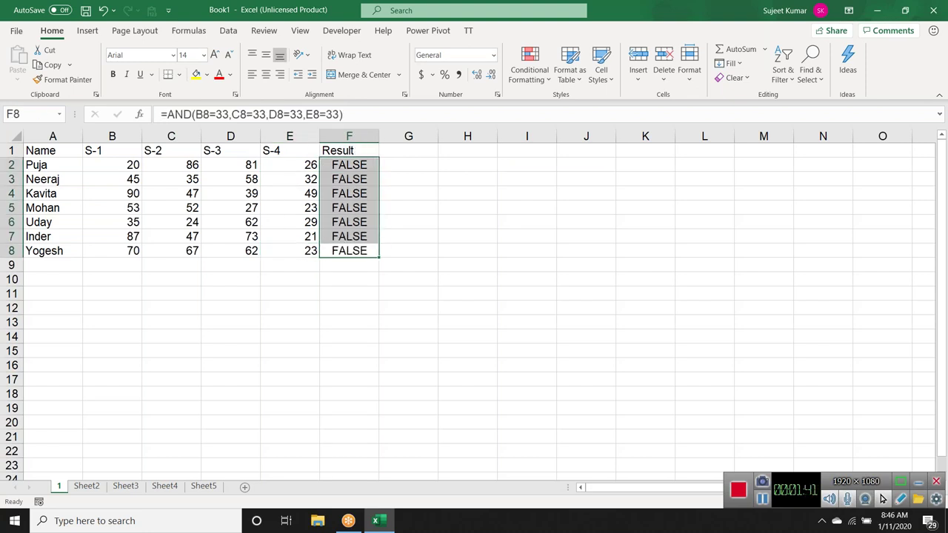
pyautogui.press('Up')
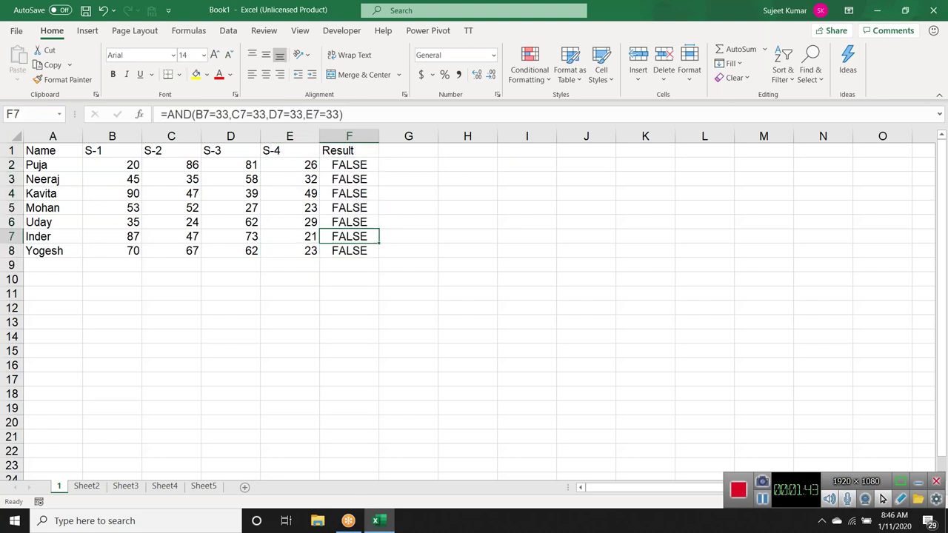
pyautogui.press('Up')
pyautogui.press('Up')
pyautogui.press('Up')
pyautogui.press('Down')
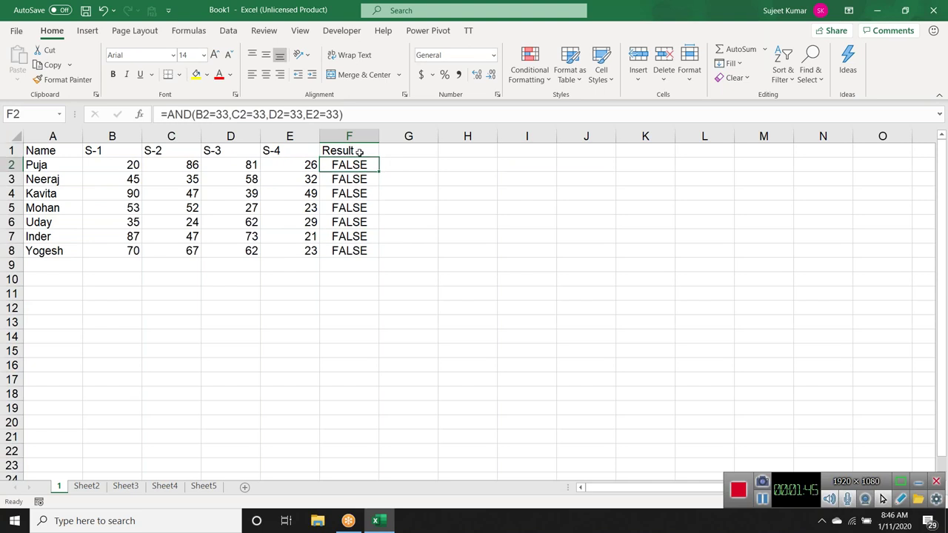
# - Change each =33 test in F2's formula to >=33
pyautogui.click(211, 114)
pyautogui.write('>')
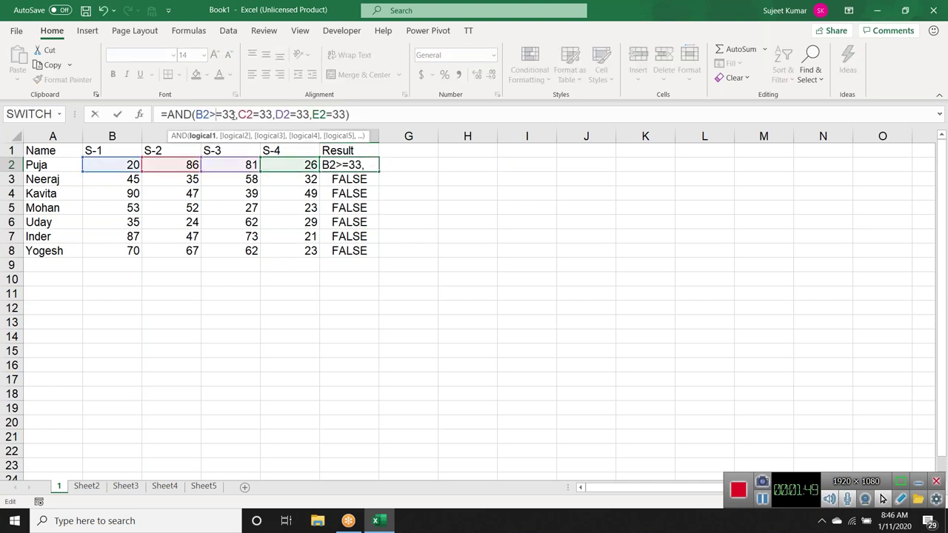
pyautogui.click(255, 114)
pyautogui.write('>')
pyautogui.click(296, 114)
pyautogui.write('>')
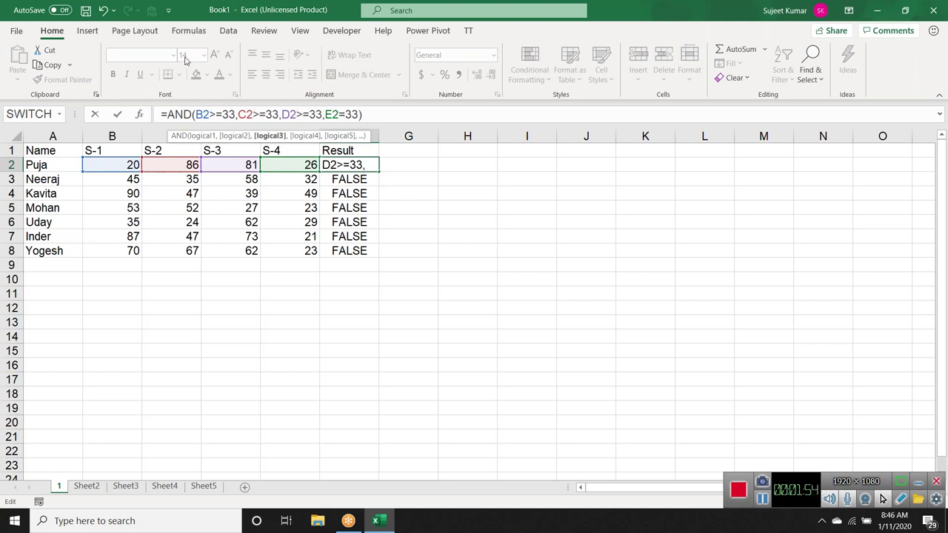
pyautogui.click(339, 114)
pyautogui.write('>')
pyautogui.hotkey('ctrl', 'Return')
# - Copy the >=33 formula down to F8, ending at cell E7
pyautogui.hotkey('ctrl', 'shift', 'Down')
pyautogui.hotkey('ctrl', 'd')
pyautogui.press('Down')
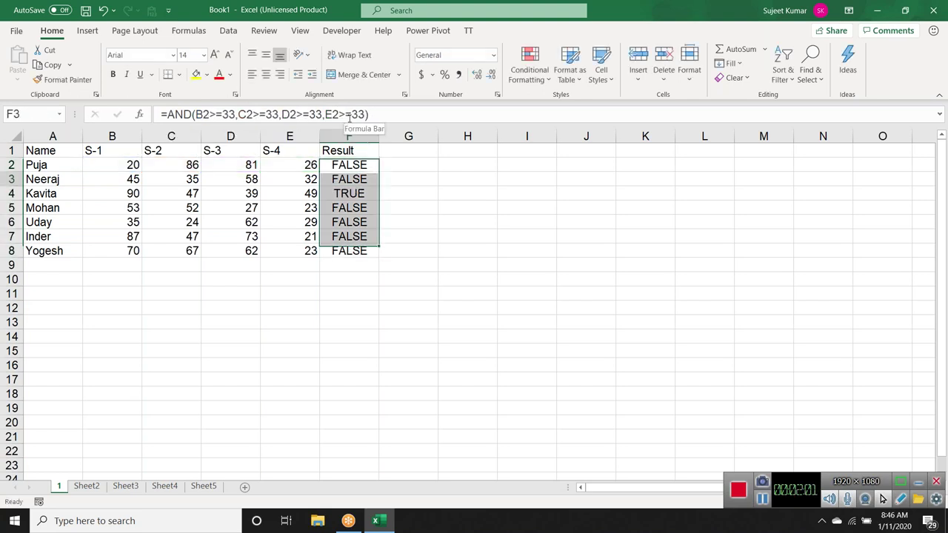
pyautogui.press('Down')
pyautogui.press('Down')
pyautogui.press('Left')
pyautogui.press('Left')
pyautogui.press('Left')
pyautogui.press('Down')
pyautogui.press('Down')
pyautogui.press('Right')
pyautogui.press('Right')
# - Set the S-4 scores in E7 to 35 and E8 to 78
pyautogui.write('35')
pyautogui.press('Return')
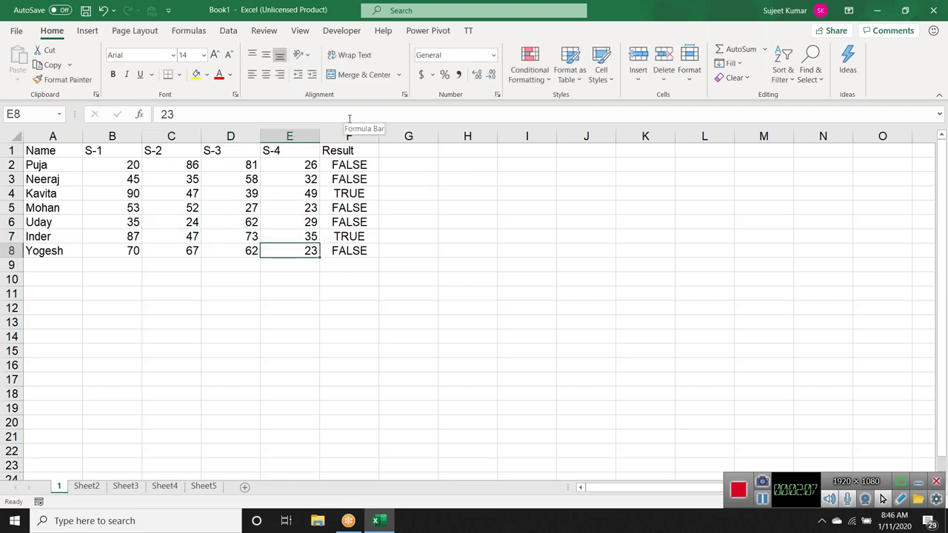
pyautogui.write('78')
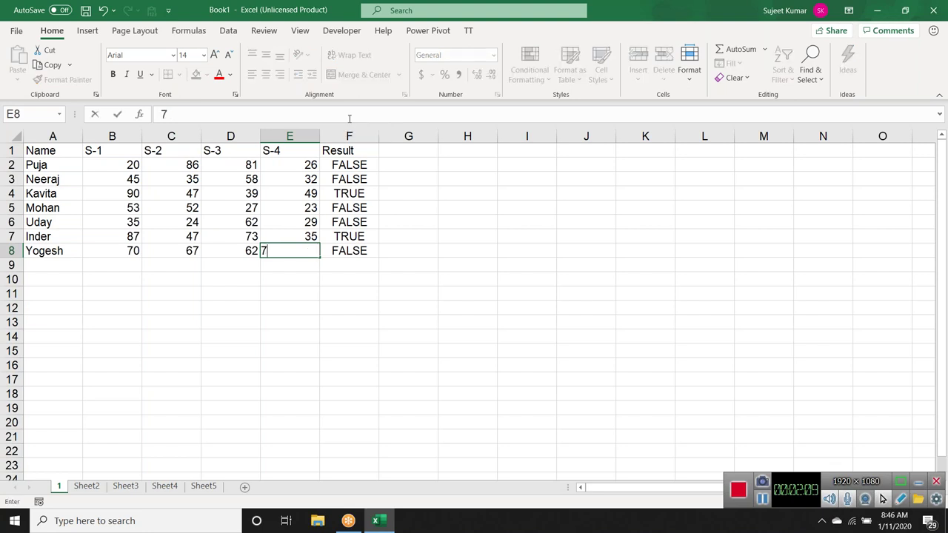
pyautogui.press('Up')
pyautogui.press('Up')
pyautogui.press('Up')
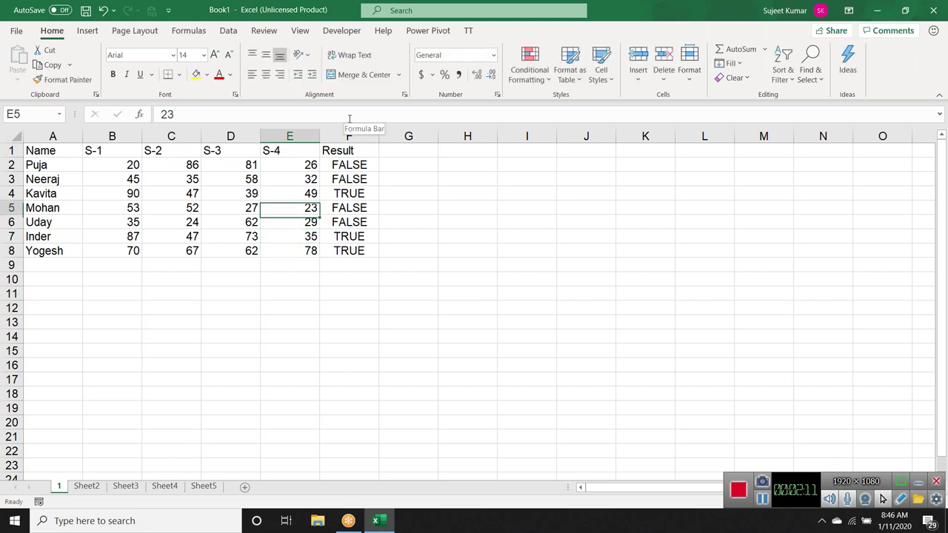
pyautogui.press('Up')
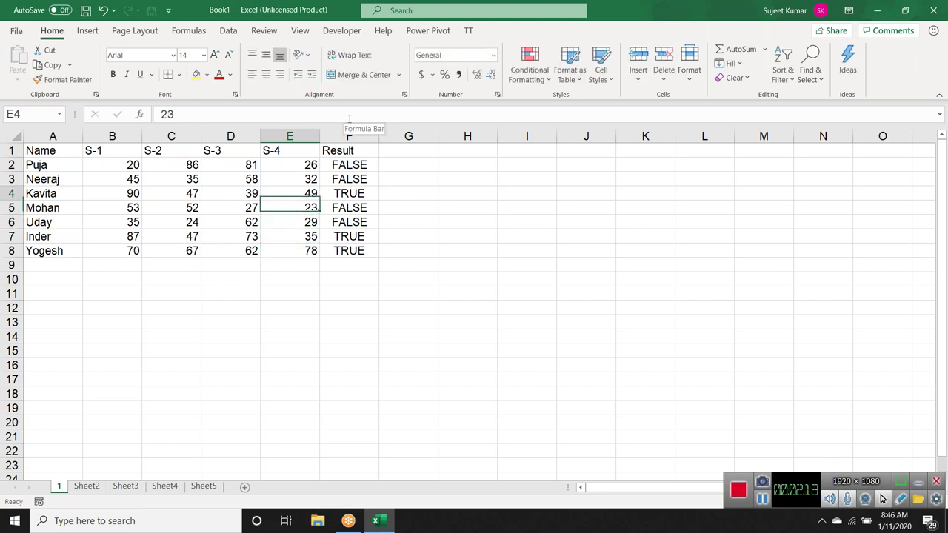
# - Set the S-4 score in E3 to 85 and return to F2
pyautogui.press('Up')
pyautogui.press('Right')
pyautogui.press('Up')
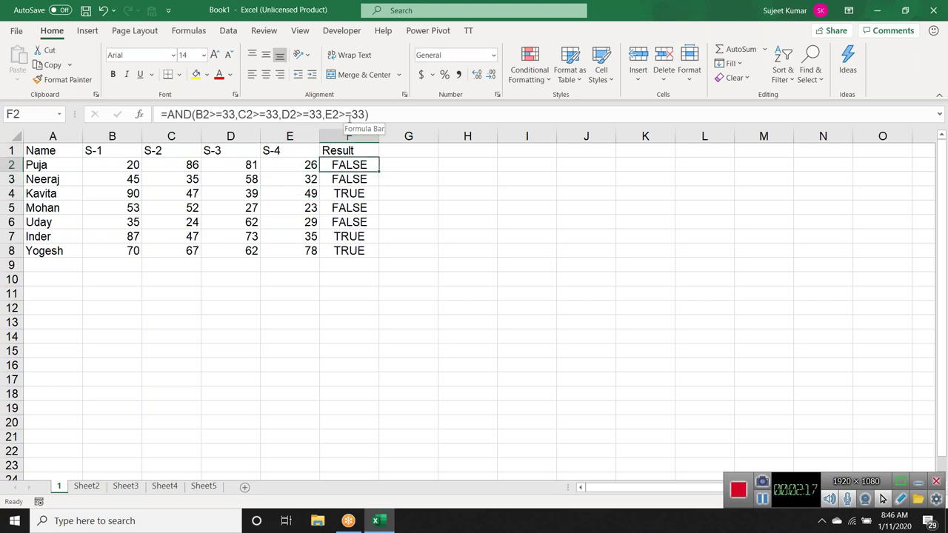
pyautogui.press('Down')
pyautogui.press('Left')
pyautogui.write('85')
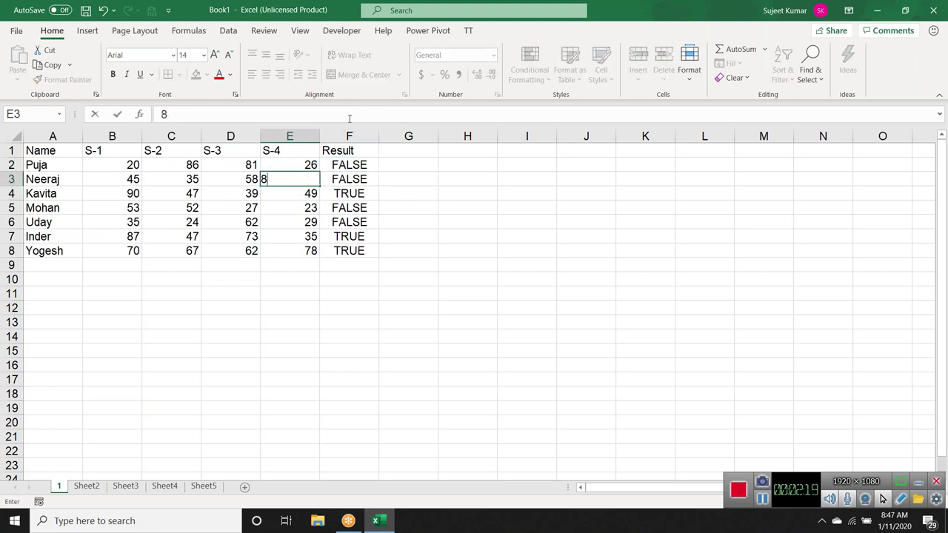
pyautogui.press('Return')
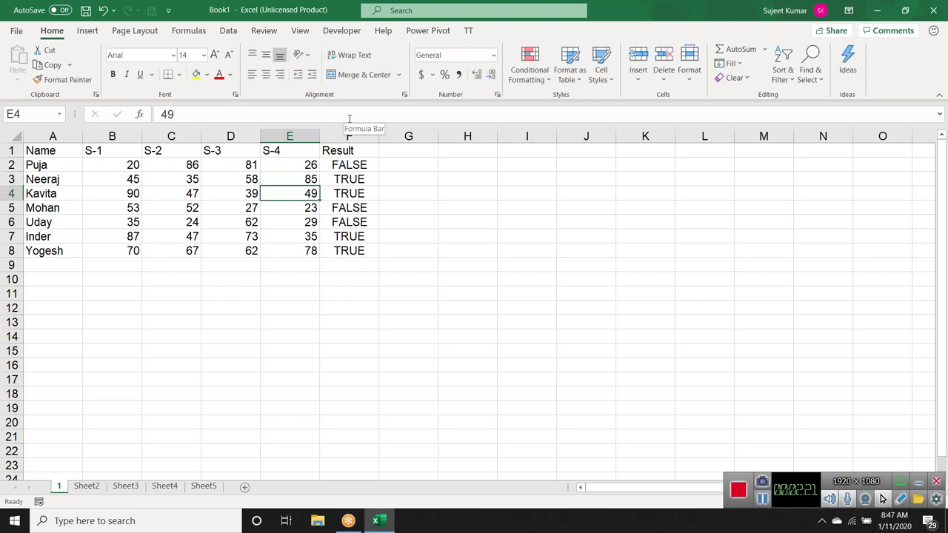
pyautogui.press('Up')
pyautogui.press('Right')
pyautogui.press('Up')
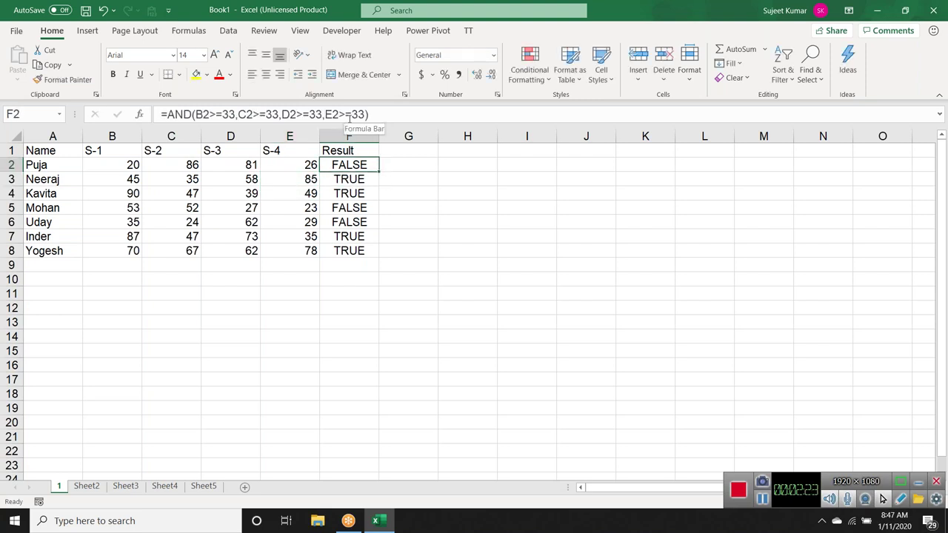
pyautogui.press('Down')
pyautogui.press('Up')
# - Wrap F2's AND test in IF to return "Pass" or "Fail", accepting Excel's correction
pyautogui.click(168, 115)
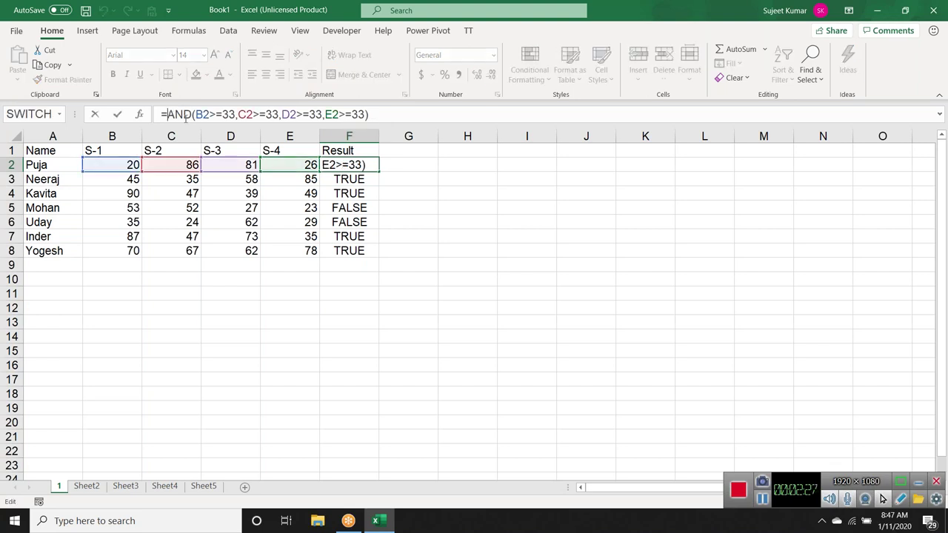
pyautogui.write('if')
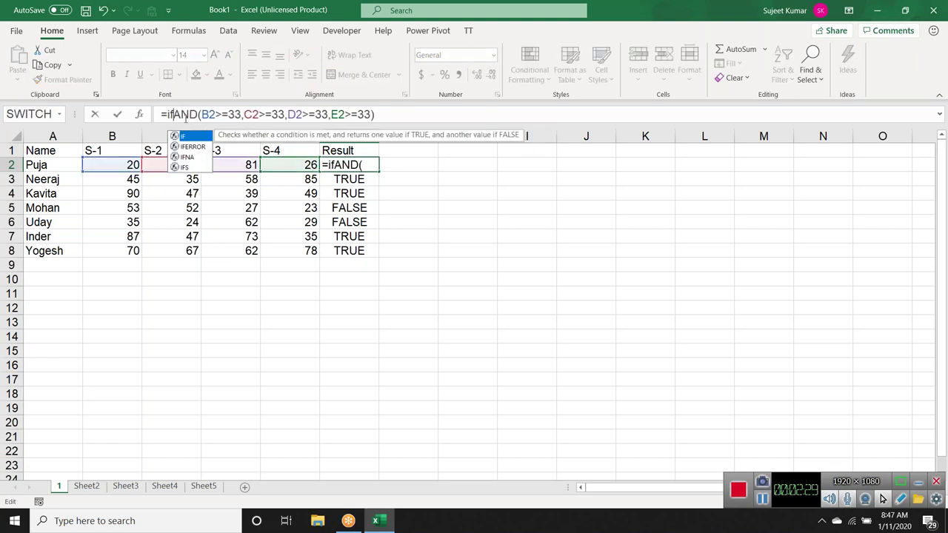
pyautogui.press('Tab')
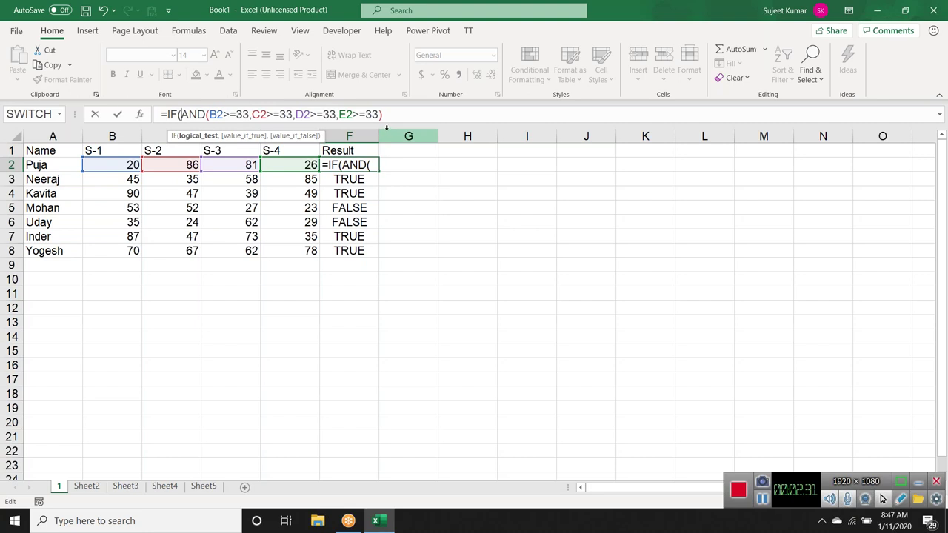
pyautogui.click(397, 116)
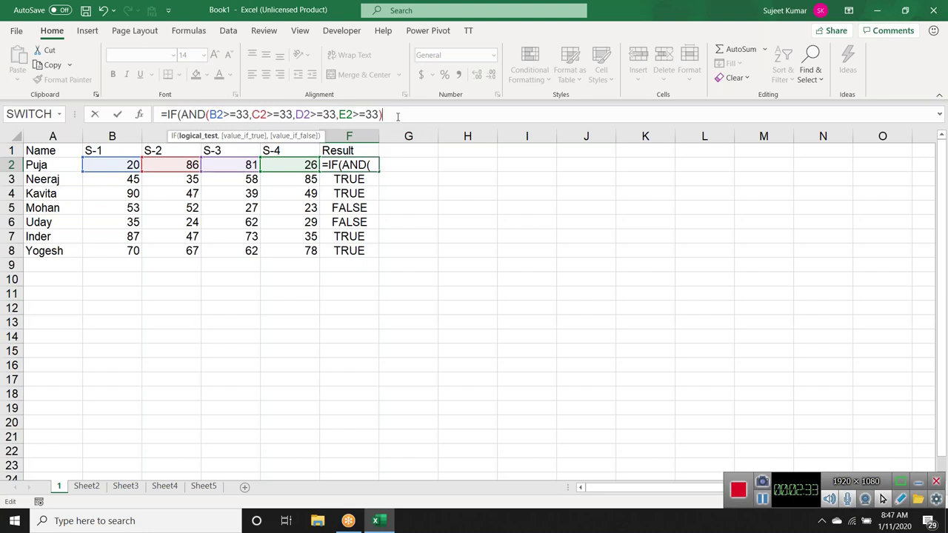
pyautogui.write(',"Pass","Fail')
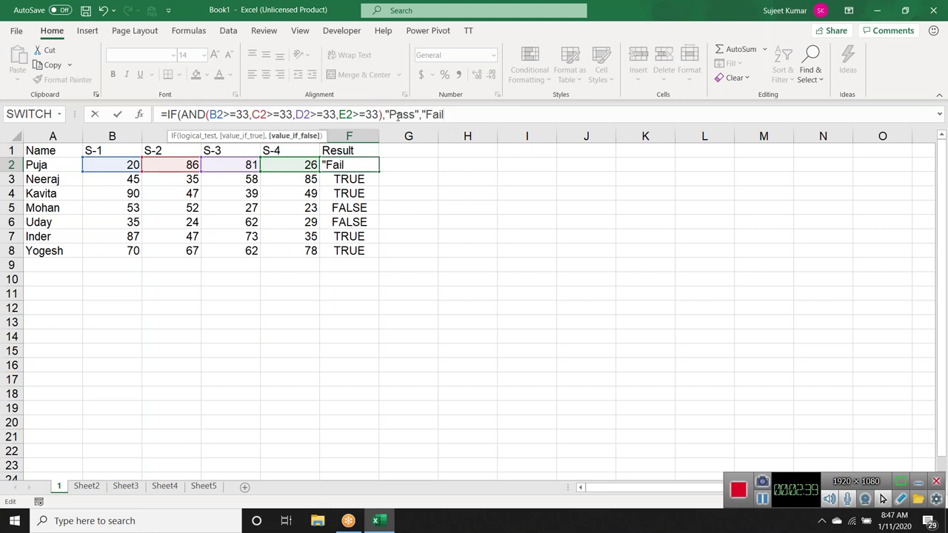
pyautogui.write('"')
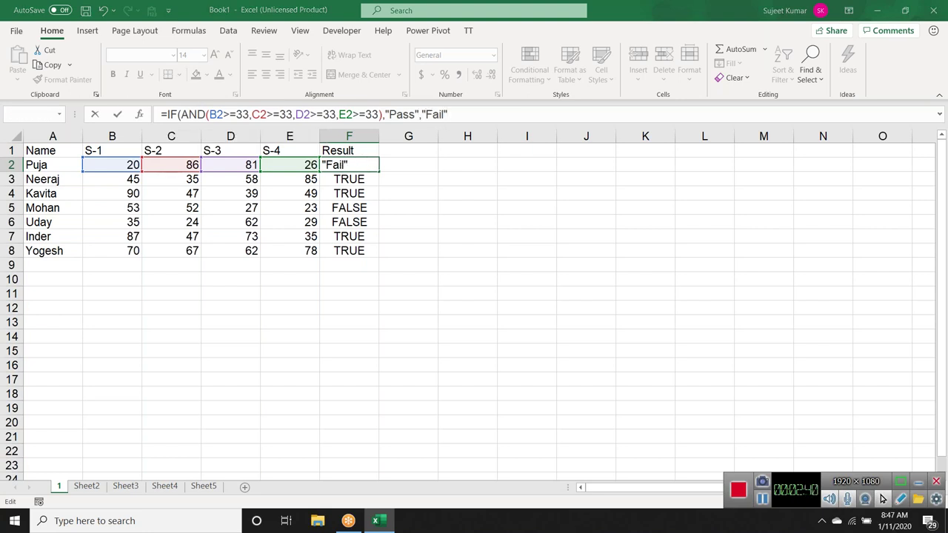
pyautogui.press('Return')
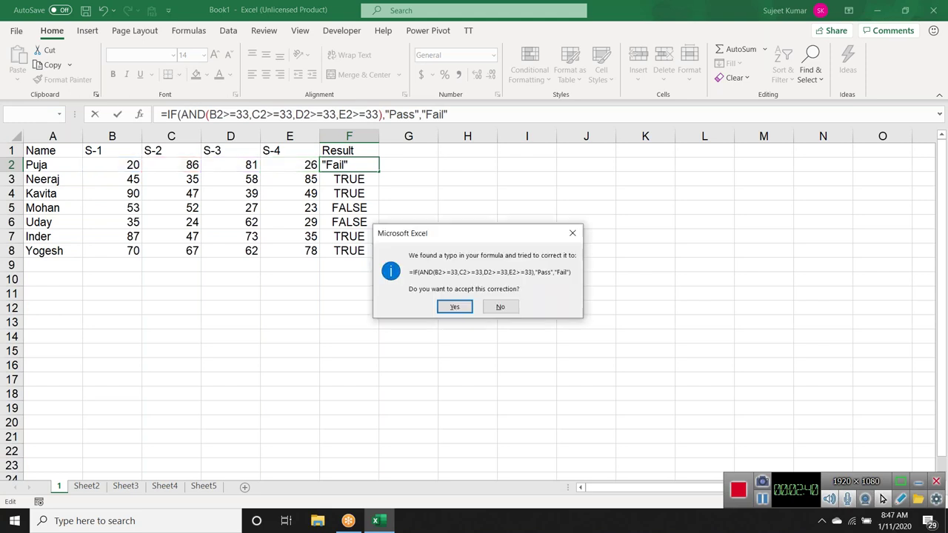
pyautogui.press('Return')
# - Copy the Pass/Fail formula down F2:F8
pyautogui.press('Up')
pyautogui.hotkey('ctrl', 'shift', 'Down')
pyautogui.hotkey('ctrl', 'd')
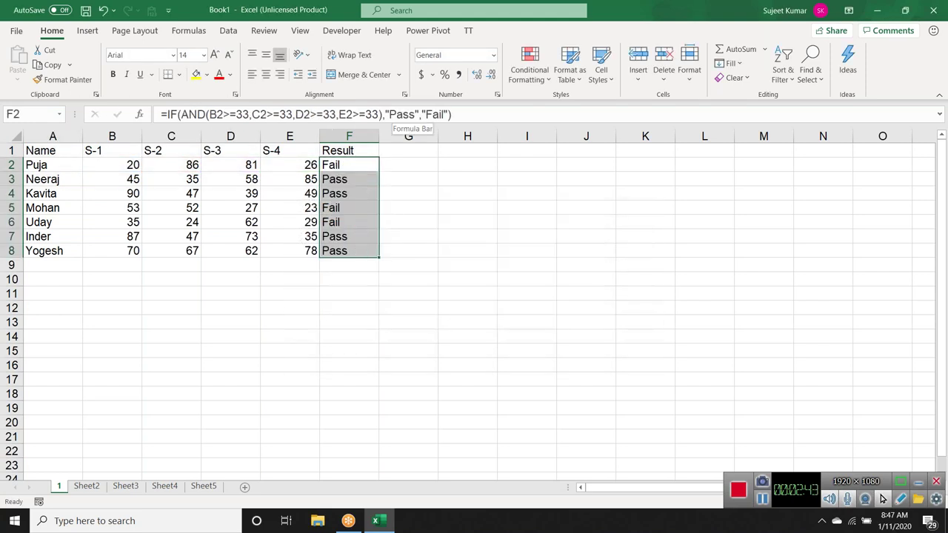
pyautogui.press('Up')
pyautogui.press('Down')
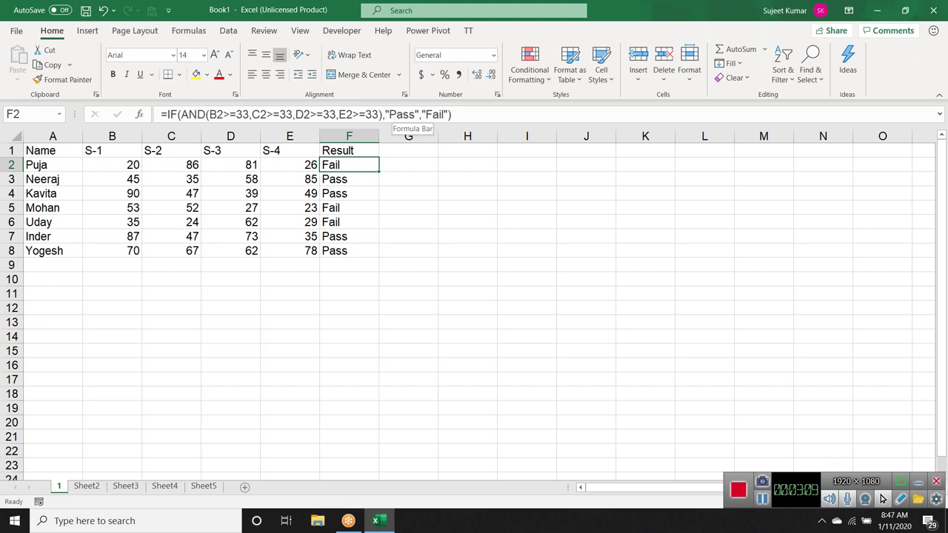
pyautogui.press('Up')
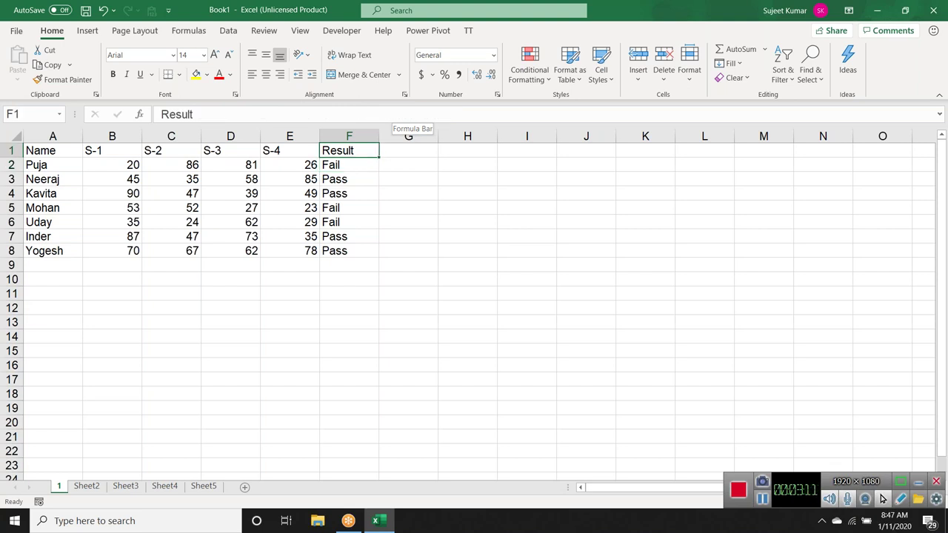
pyautogui.press('Right')
pyautogui.press('Down')
# - In G2 type =IF(B2>=33,IF(C2>=33,IF(D2>=33,IF(E2>=33 as nested score tests
pyautogui.write('=')
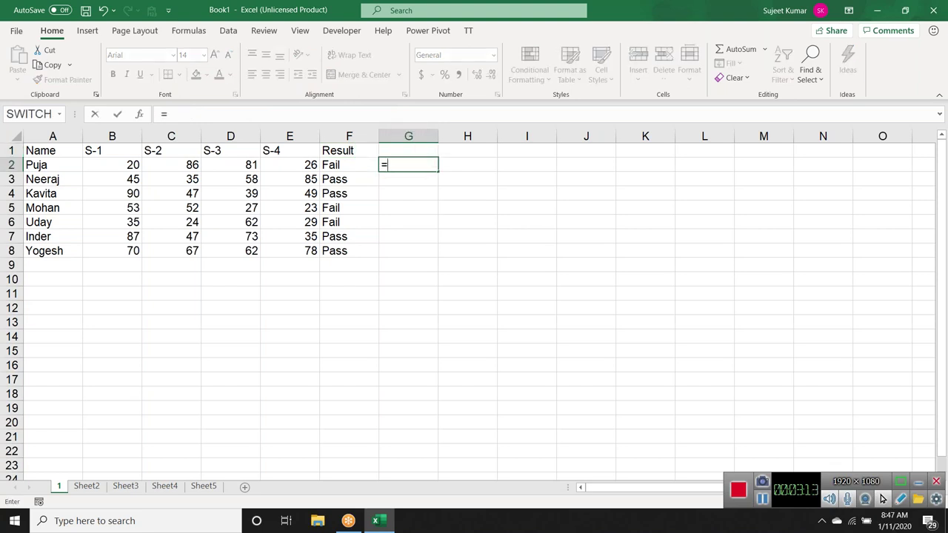
pyautogui.write('if')
pyautogui.press('Tab')
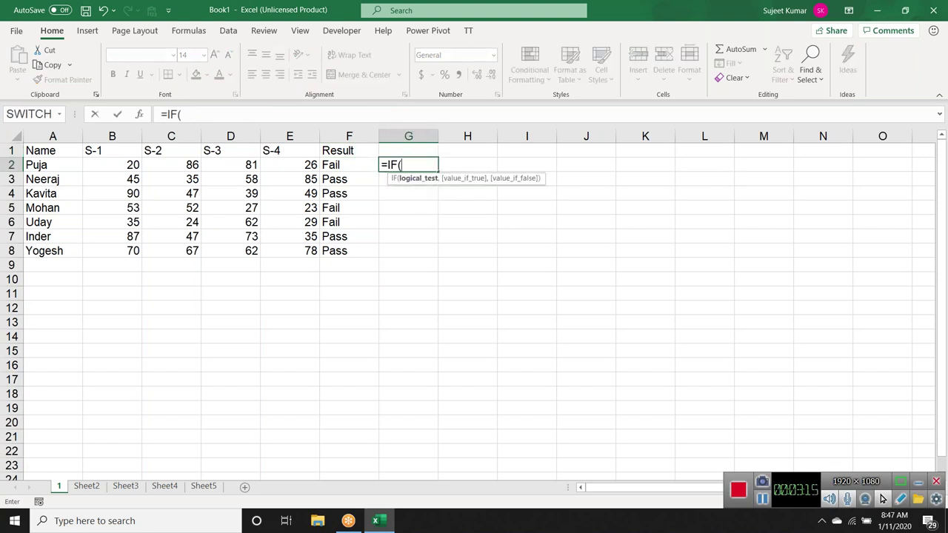
pyautogui.press('Left')
pyautogui.press('Left')
pyautogui.press('Left')
pyautogui.press('Left')
pyautogui.press('Left')
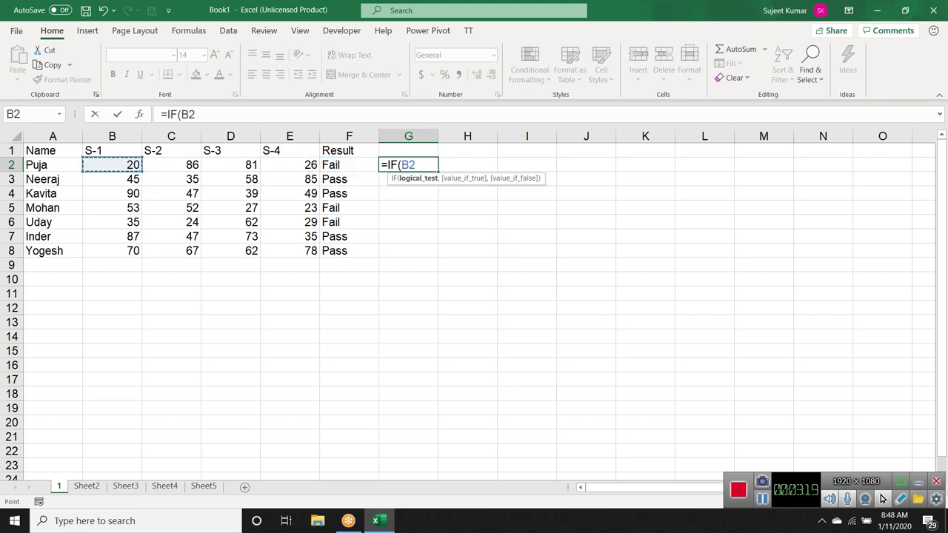
pyautogui.write('>')
pyautogui.write('=33')
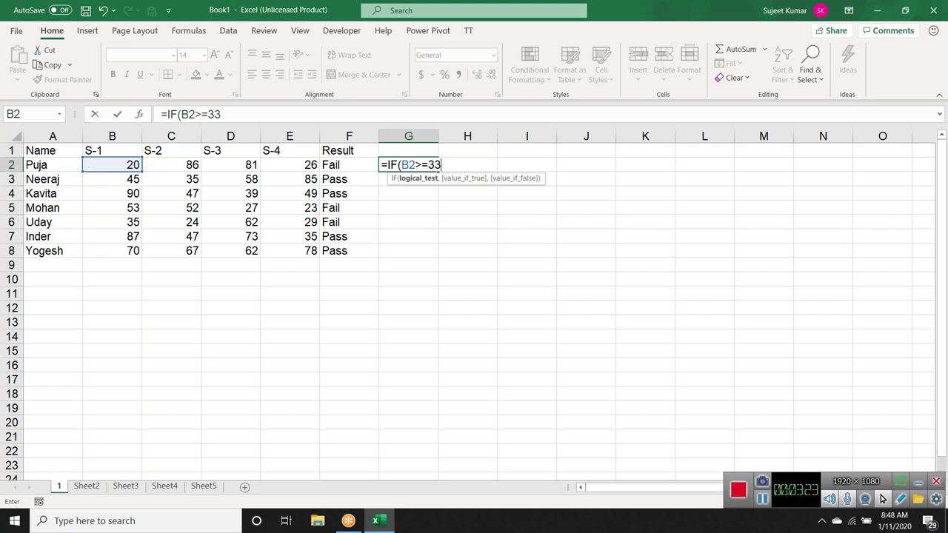
pyautogui.write(',')
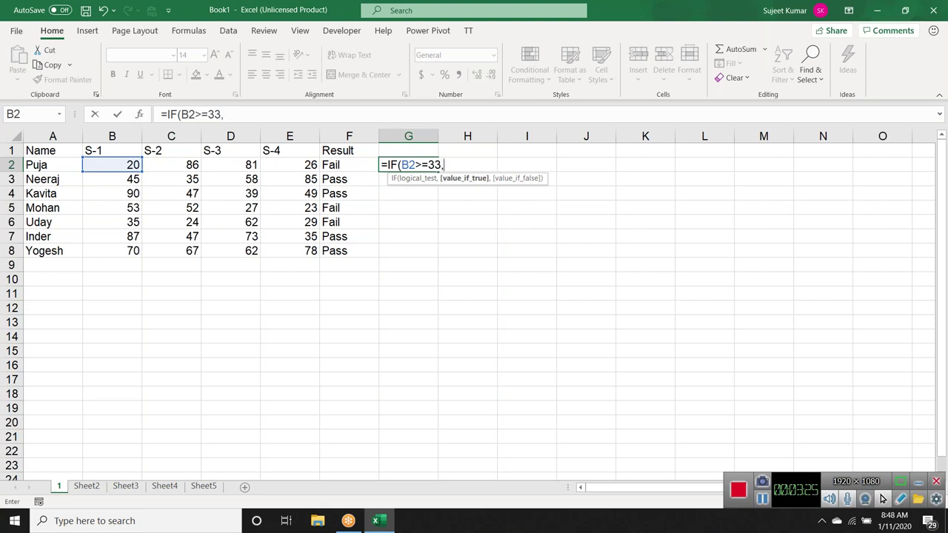
pyautogui.write('if')
pyautogui.press('Tab')
pyautogui.press('Left')
pyautogui.press('Left')
pyautogui.press('Left')
pyautogui.press('Left')
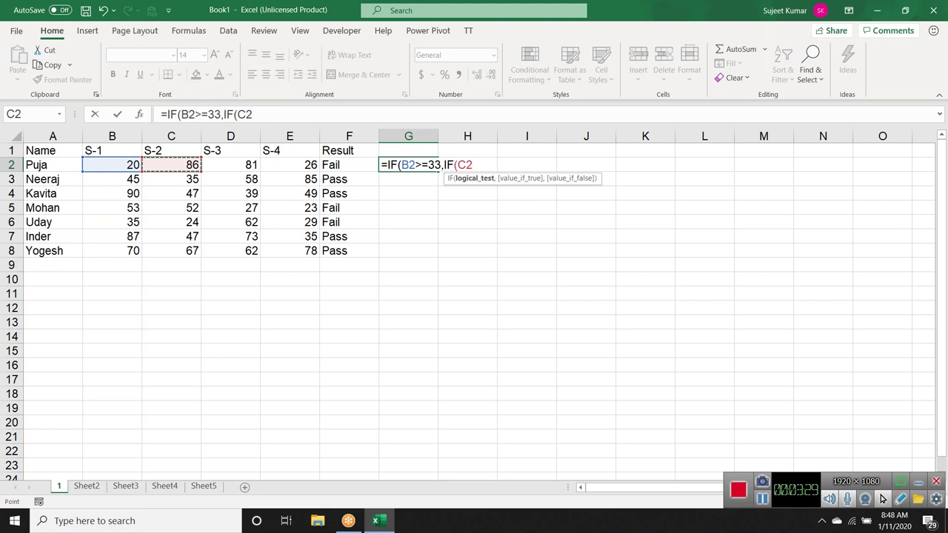
pyautogui.write('>=33,IF(')
pyautogui.press('Left')
pyautogui.press('Left')
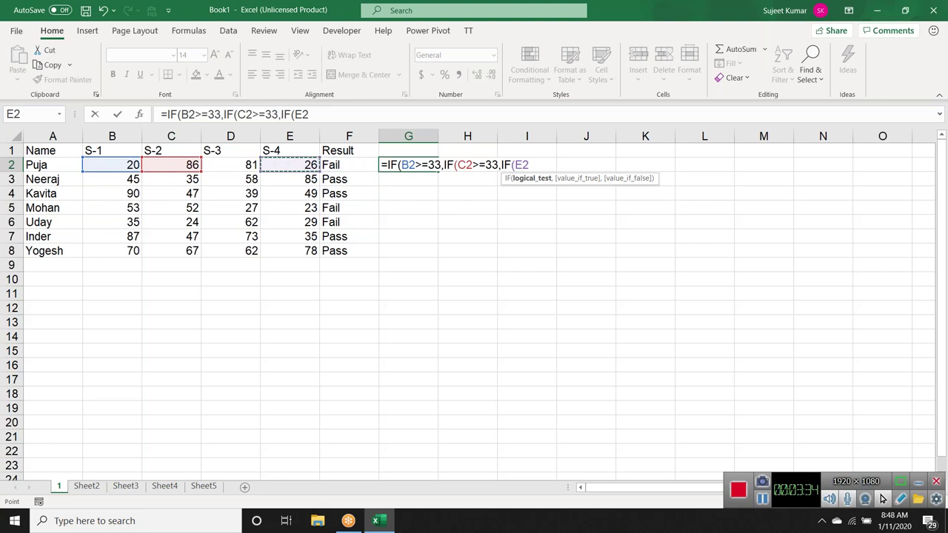
pyautogui.press('Left')
pyautogui.write('>=')
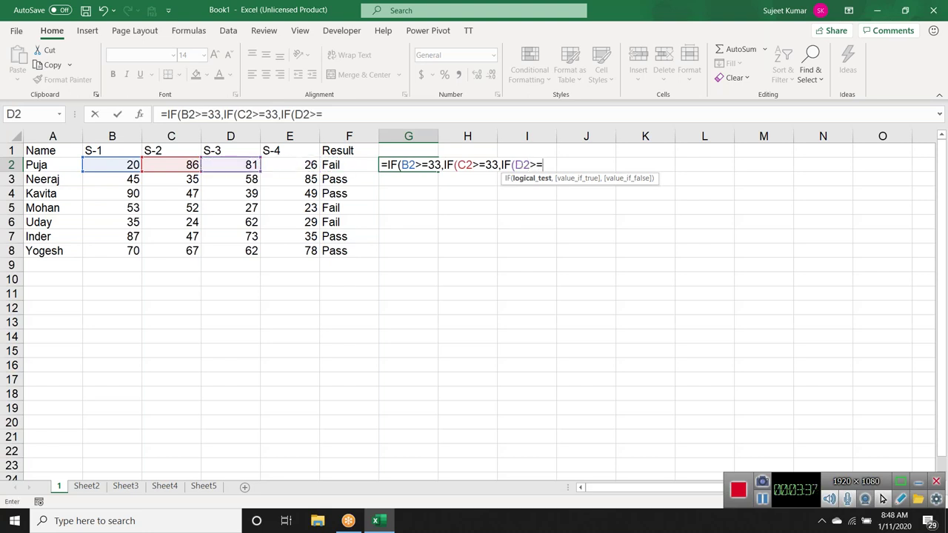
pyautogui.write('33,')
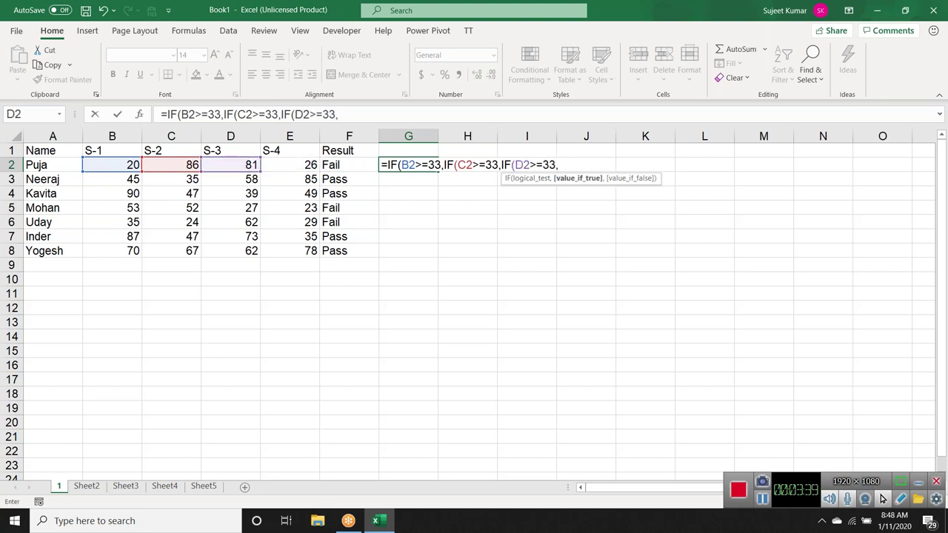
pyautogui.write('IF(')
pyautogui.press('Left')
pyautogui.press('Left')
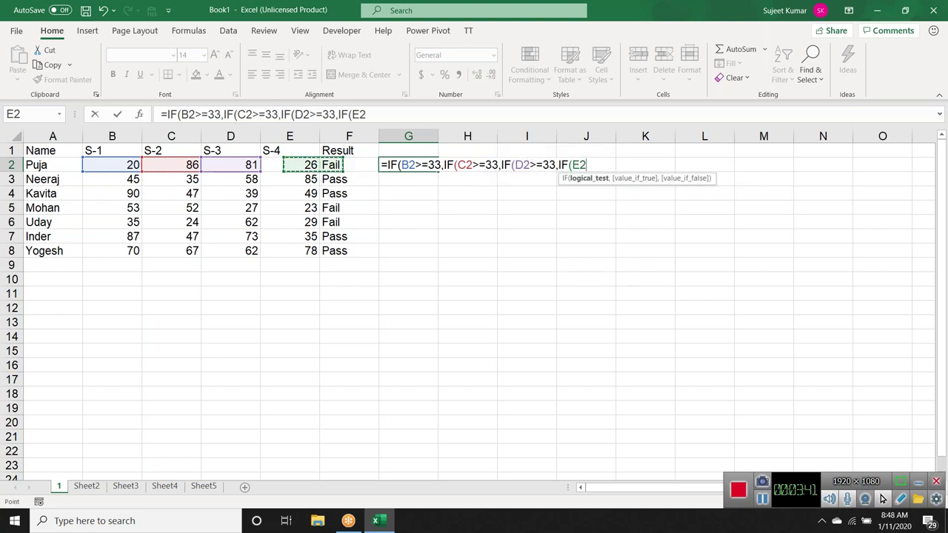
pyautogui.write('>=33')
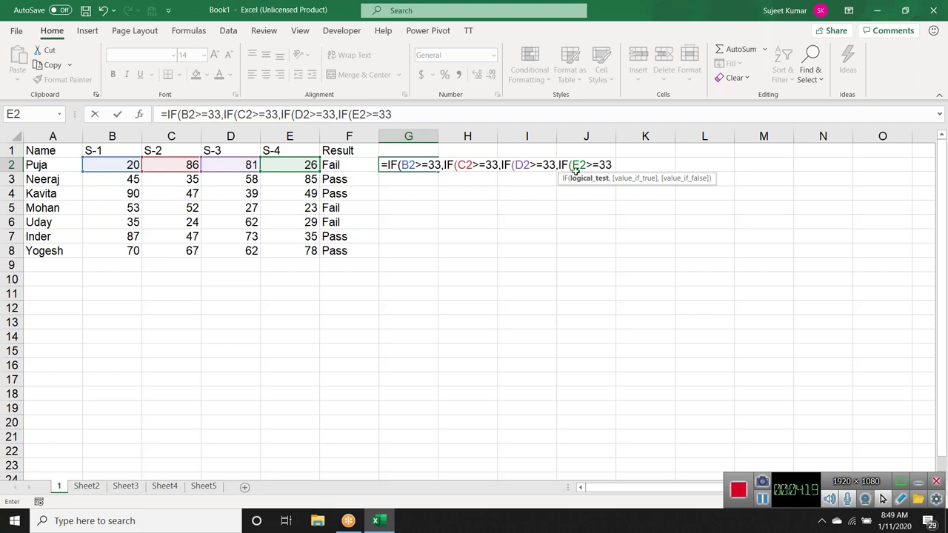
# - Add the results "Pass", "s-4 Fail", "S-3 Fail" and "S-1 Fail" to close G2's nested IFs
pyautogui.write(',"Pass",')
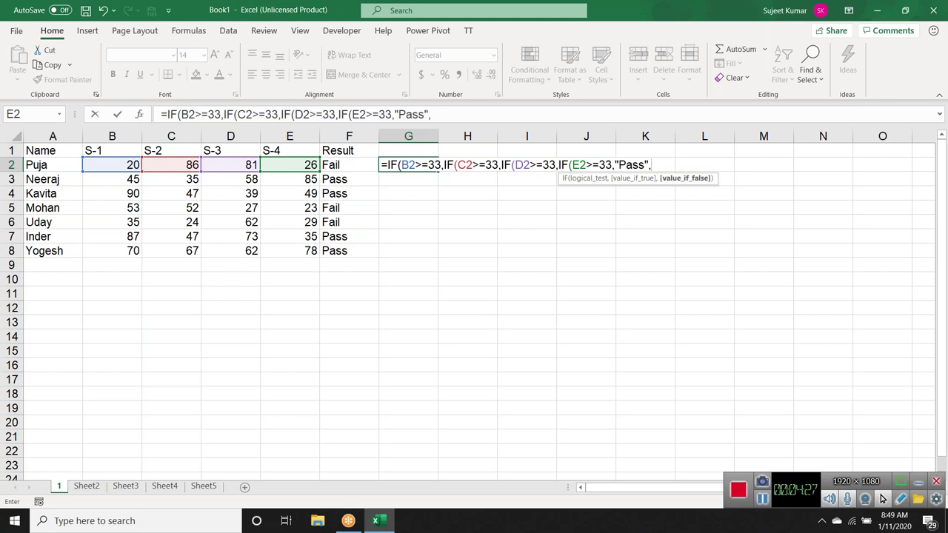
pyautogui.write('"s-4 Fail")')
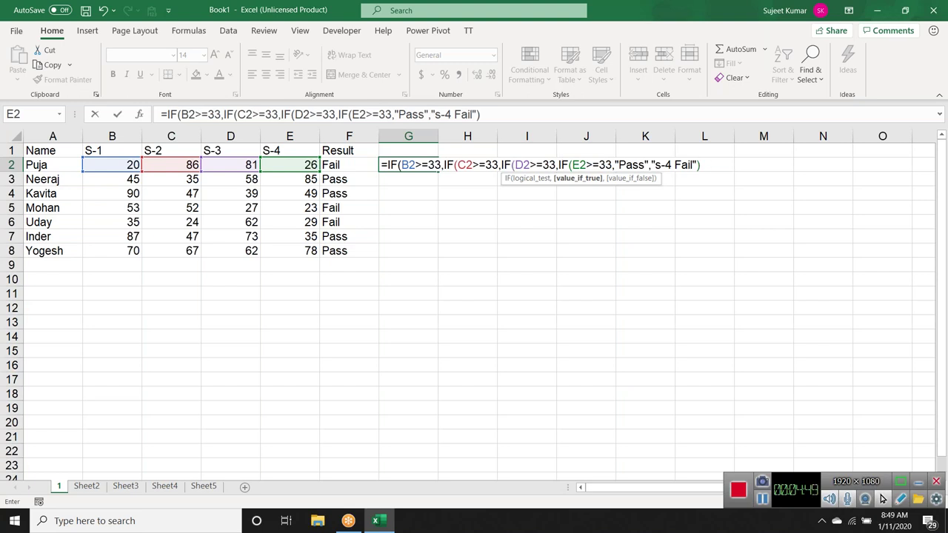
pyautogui.write(',')
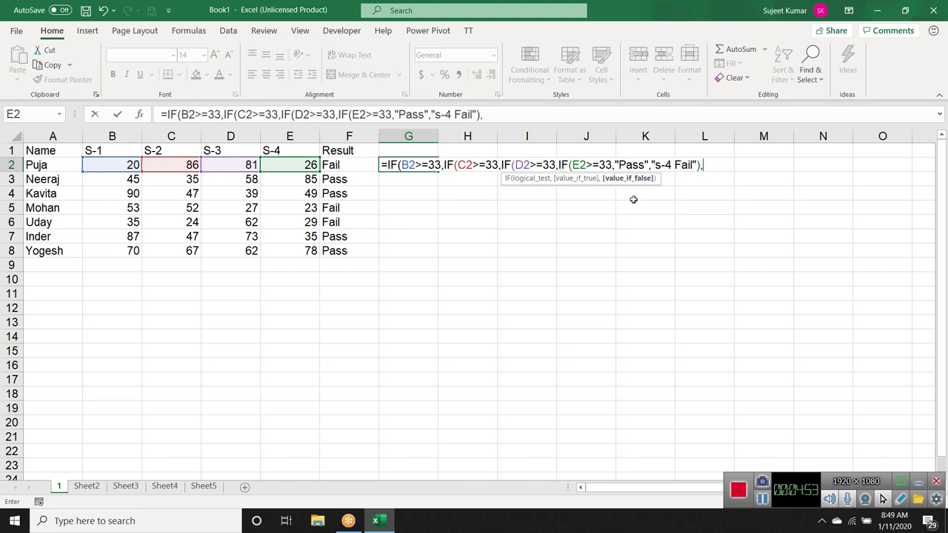
pyautogui.write('"S-3 Fail")')
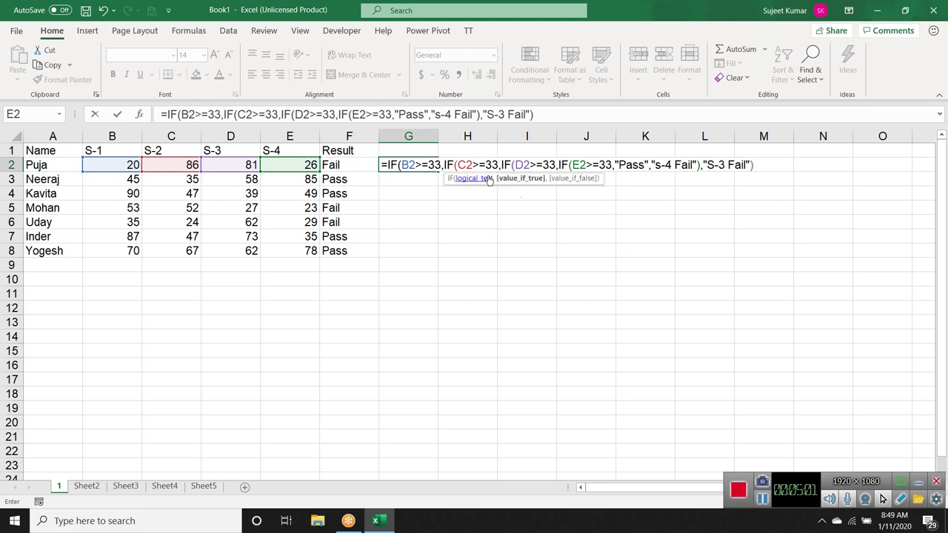
pyautogui.write(',')
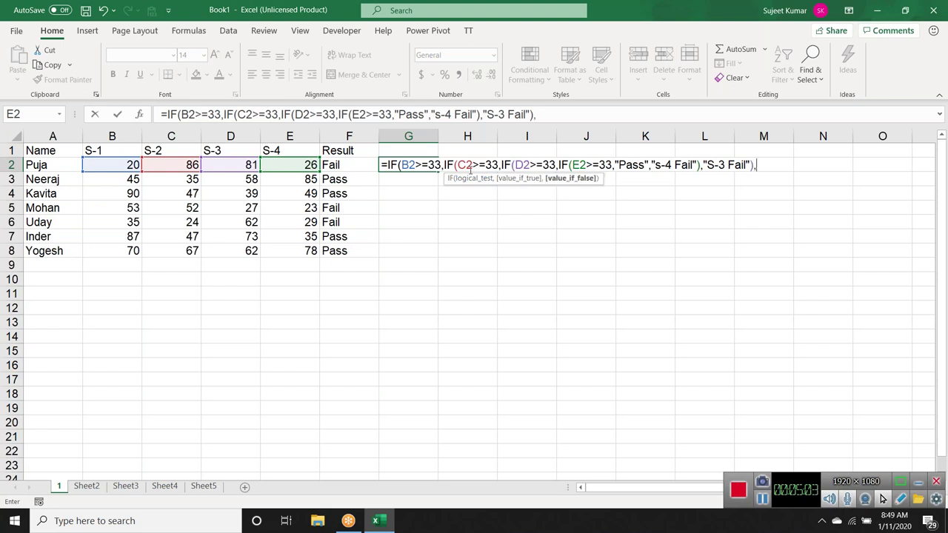
pyautogui.write('"S-3 Fail"')
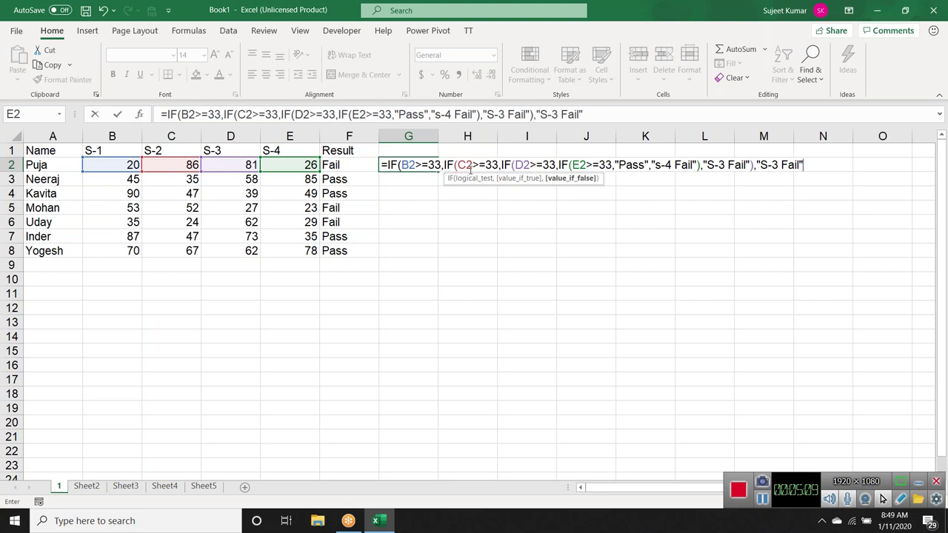
pyautogui.write(')')
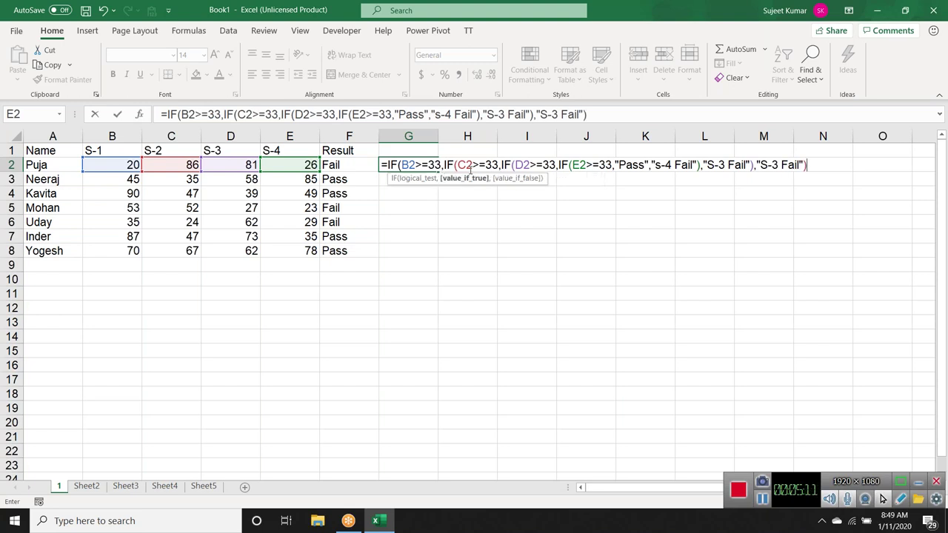
pyautogui.write(',')
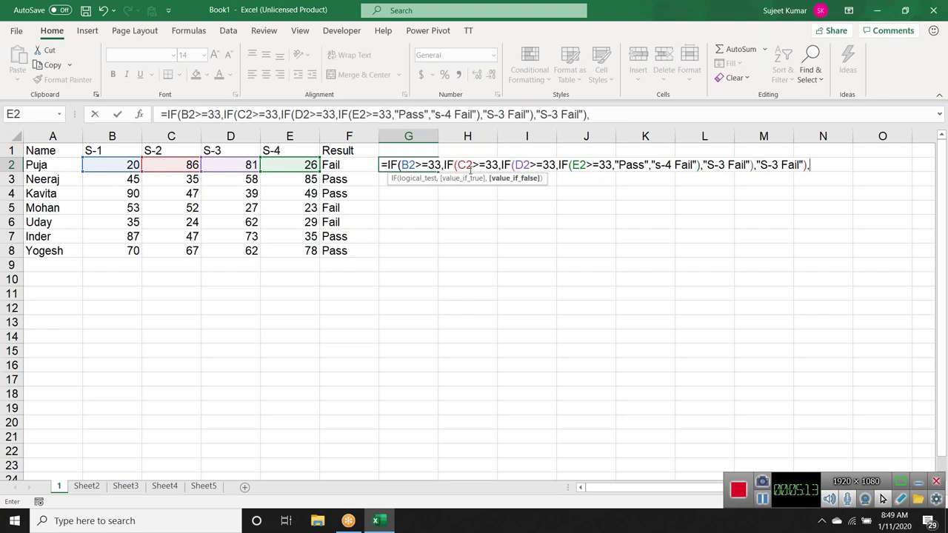
pyautogui.write('"S-1 Fail')
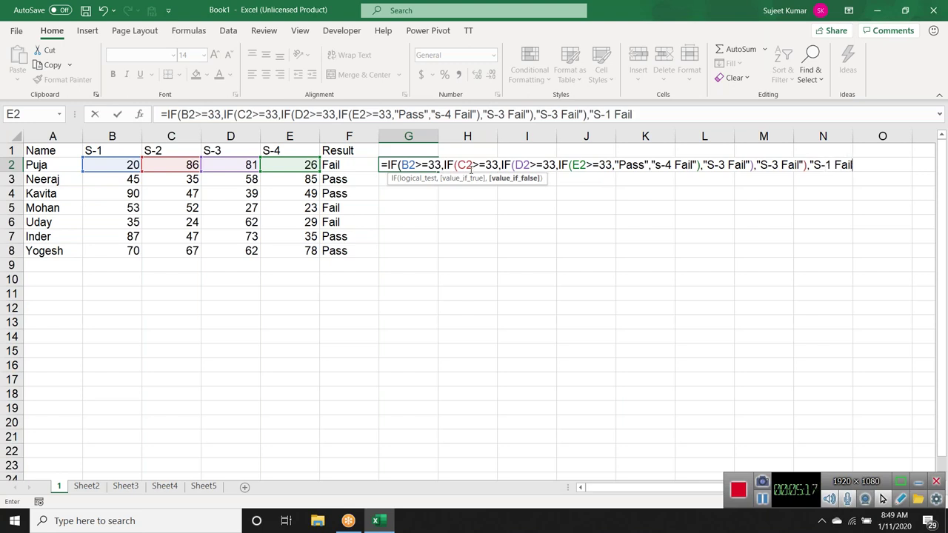
pyautogui.write('")')
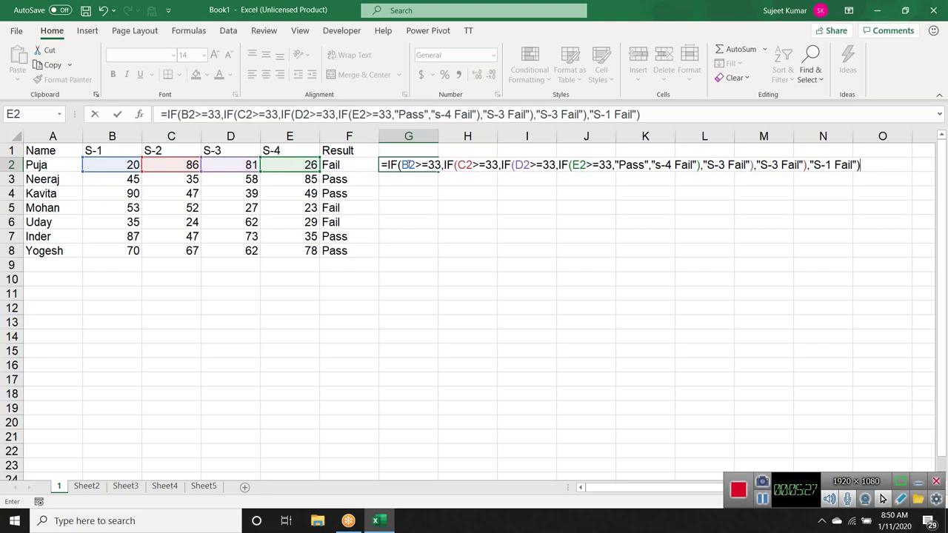
pyautogui.moveTo(403, 165); pyautogui.dragTo(438, 165)
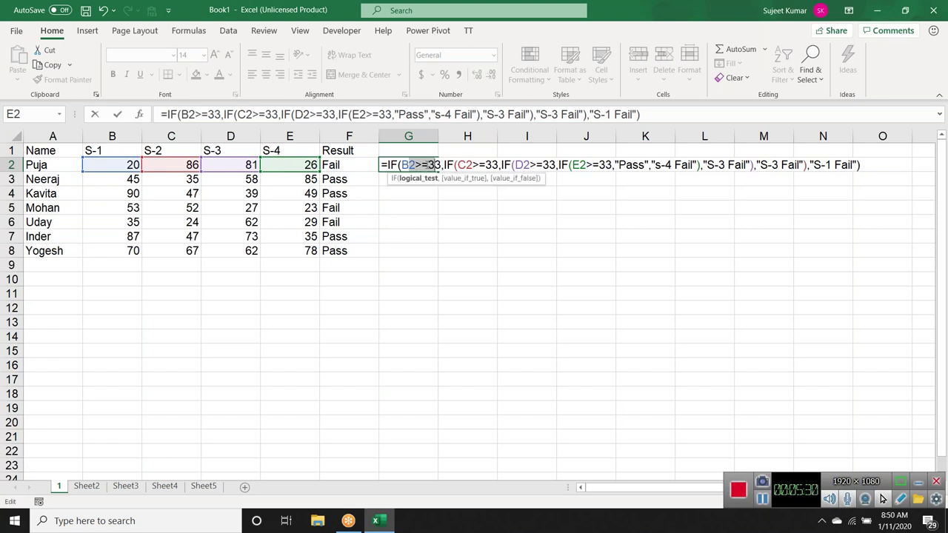
pyautogui.doubleClick(490, 166)
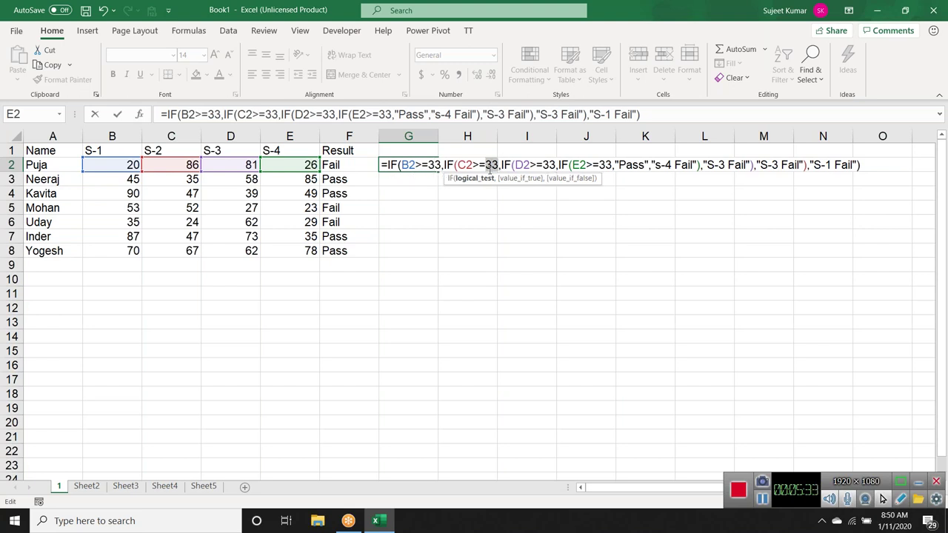
pyautogui.doubleClick(435, 164)
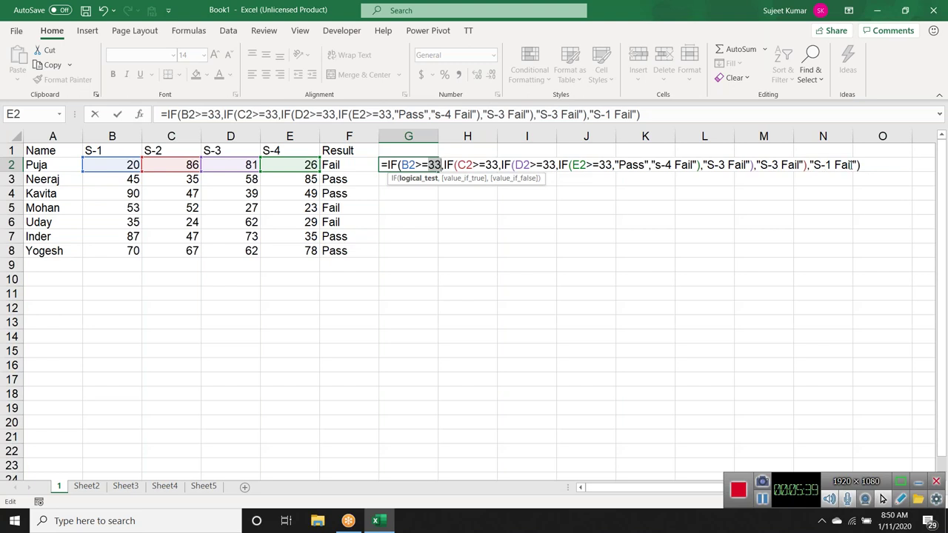
pyautogui.click(460, 164)
pyautogui.moveTo(460, 164); pyautogui.dragTo(494, 164)
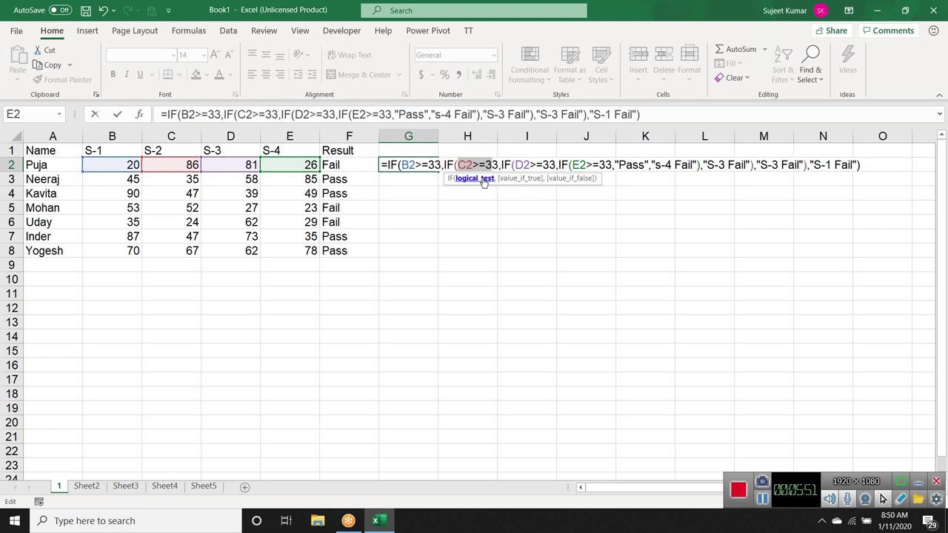
pyautogui.moveTo(515, 165); pyautogui.dragTo(547, 165)
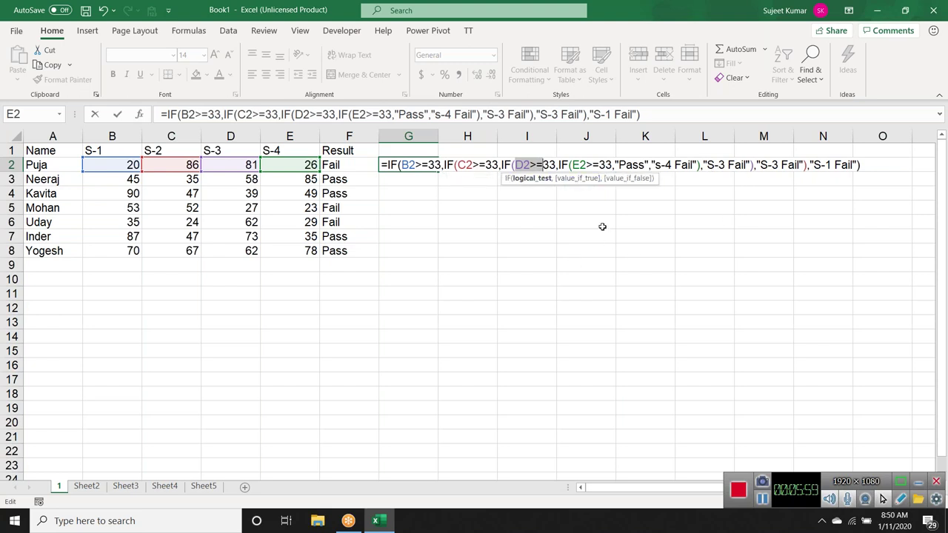
pyautogui.moveTo(576, 165); pyautogui.dragTo(600, 166)
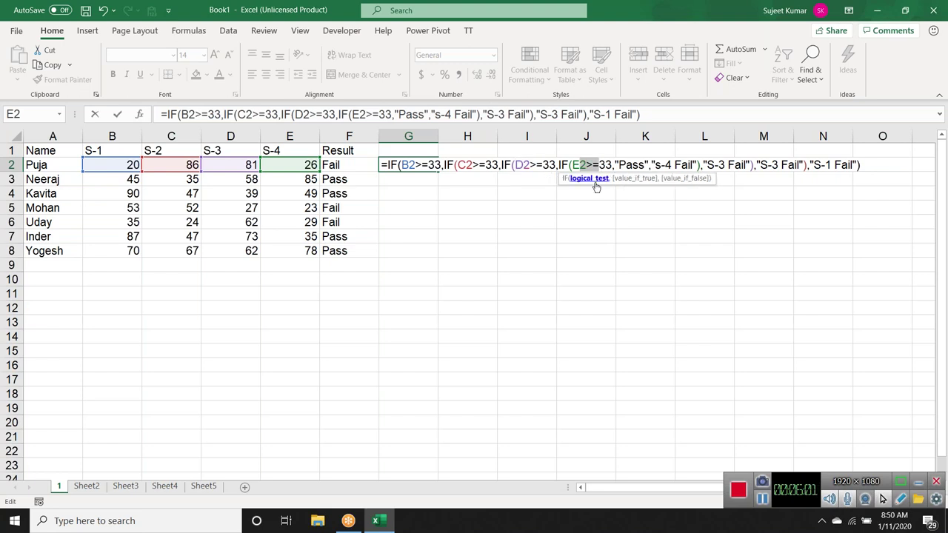
pyautogui.click(572, 164)
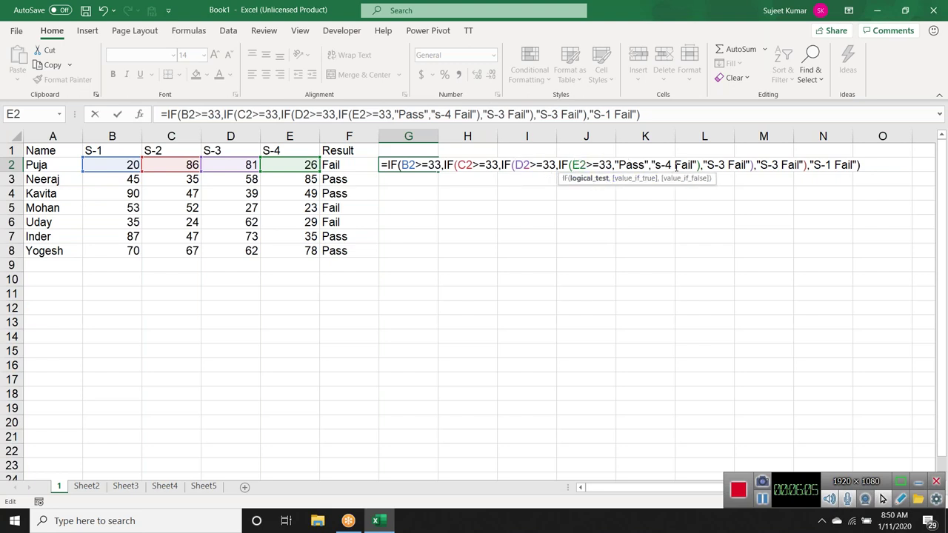
pyautogui.click(675, 164)
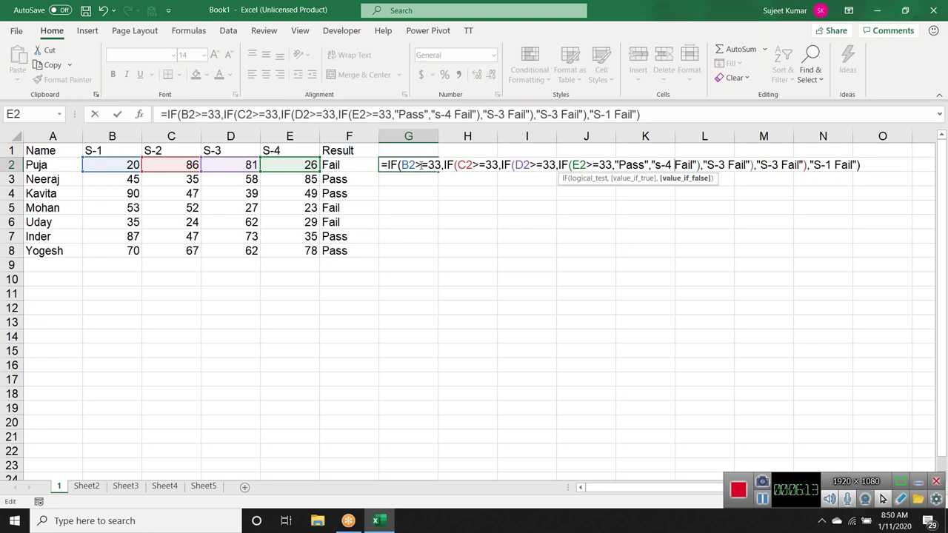
# - Enter the nested IF formula in G2 and fill it down to G8
pyautogui.press('Return')
pyautogui.click(428, 165)
pyautogui.moveTo(437, 172); pyautogui.dragTo(438, 256)
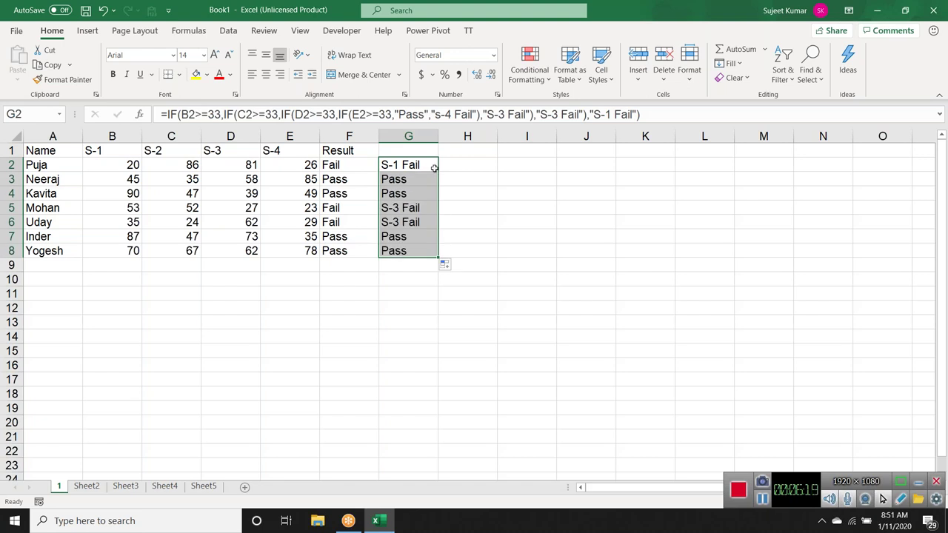
pyautogui.doubleClick(433, 166)
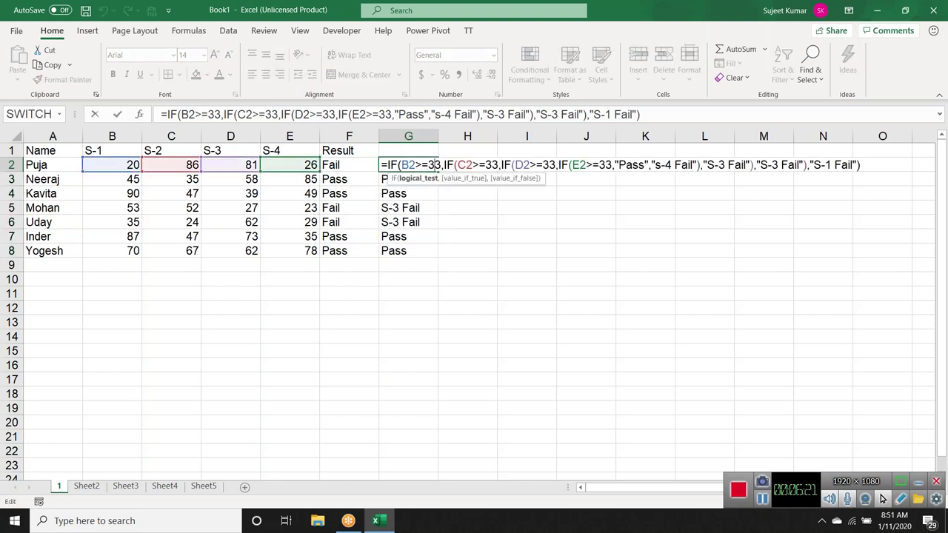
pyautogui.press('Escape')
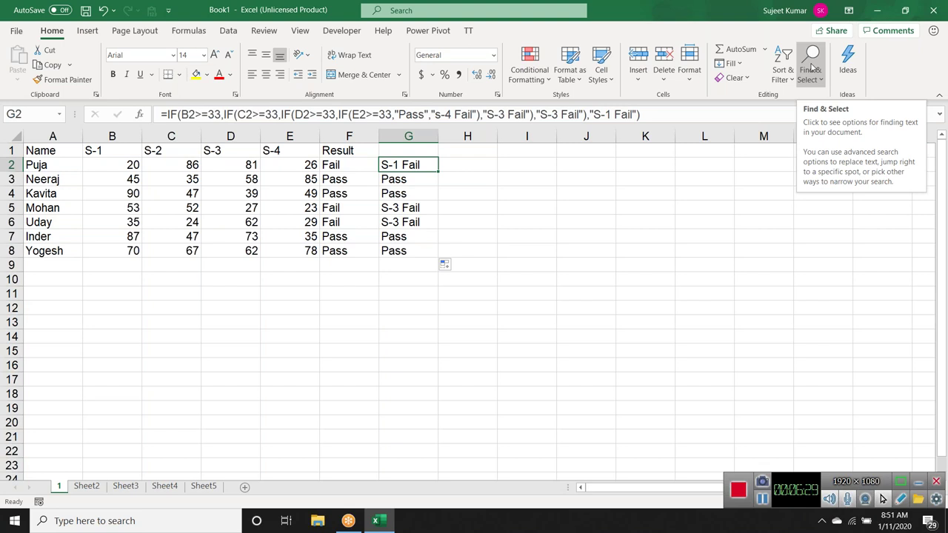
# - Check the copied formulas in G4, G6 and G7
pyautogui.click(390, 192)
pyautogui.click(390, 222)
pyautogui.click(390, 239)
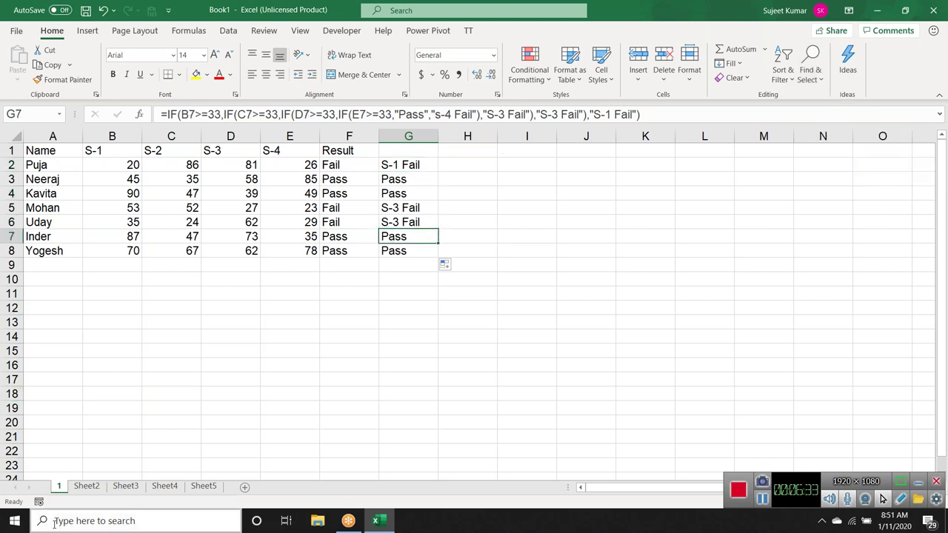
pyautogui.click(376, 520)
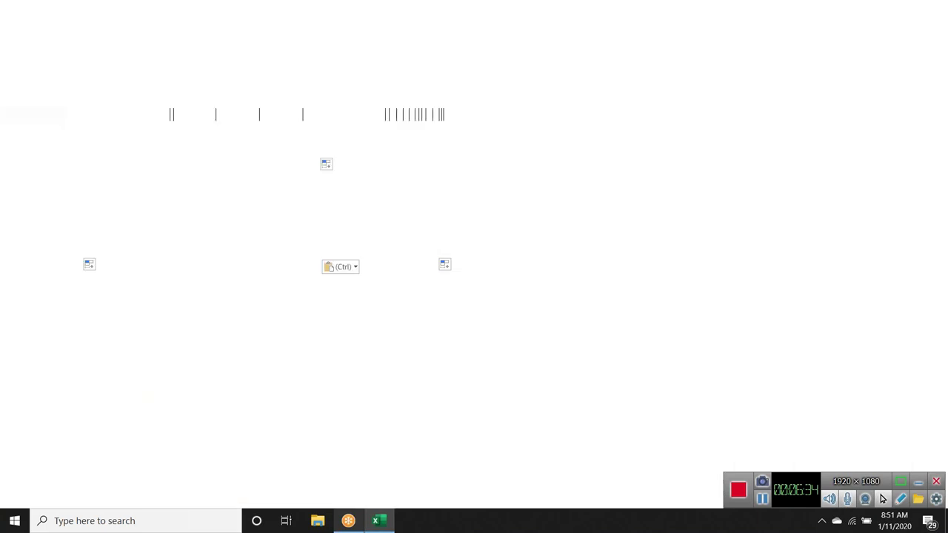
# - Bring the Excel workbook back from the taskbar and select A1 on the blank sheet 2
pyautogui.click(739, 490)
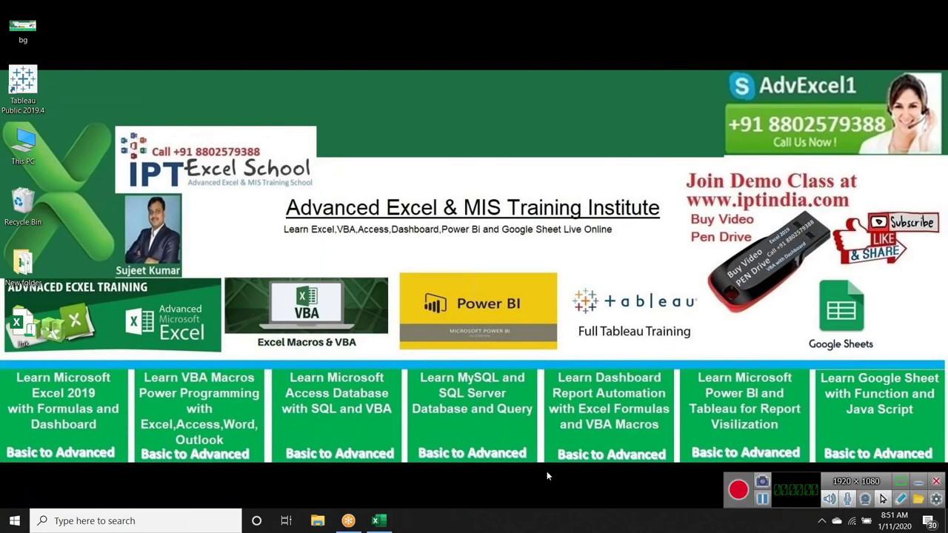
pyautogui.click(738, 489)
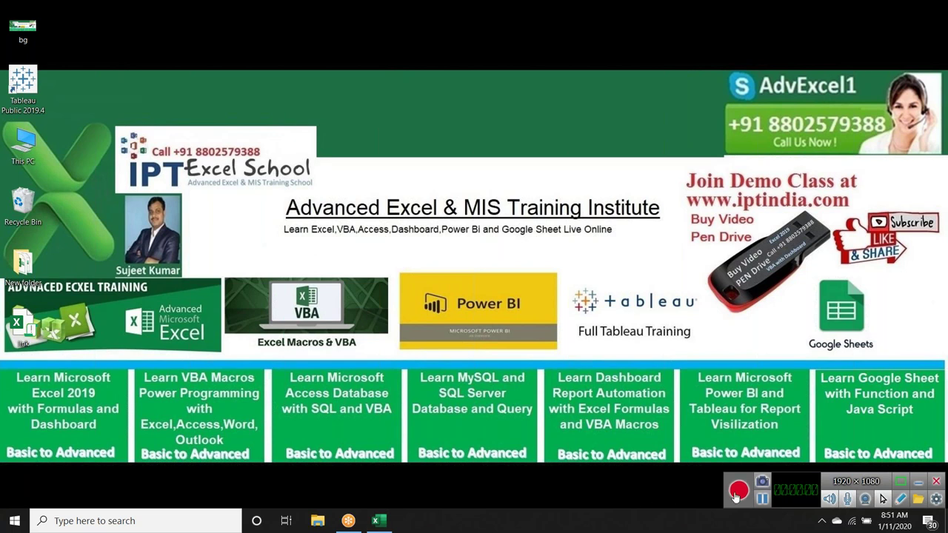
pyautogui.click(388, 522)
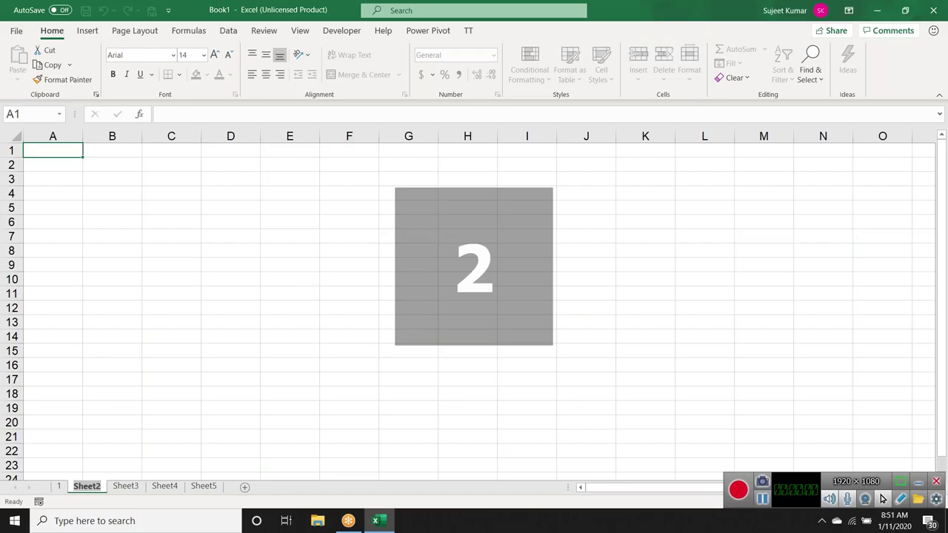
pyautogui.write('2')
pyautogui.click(74, 353)
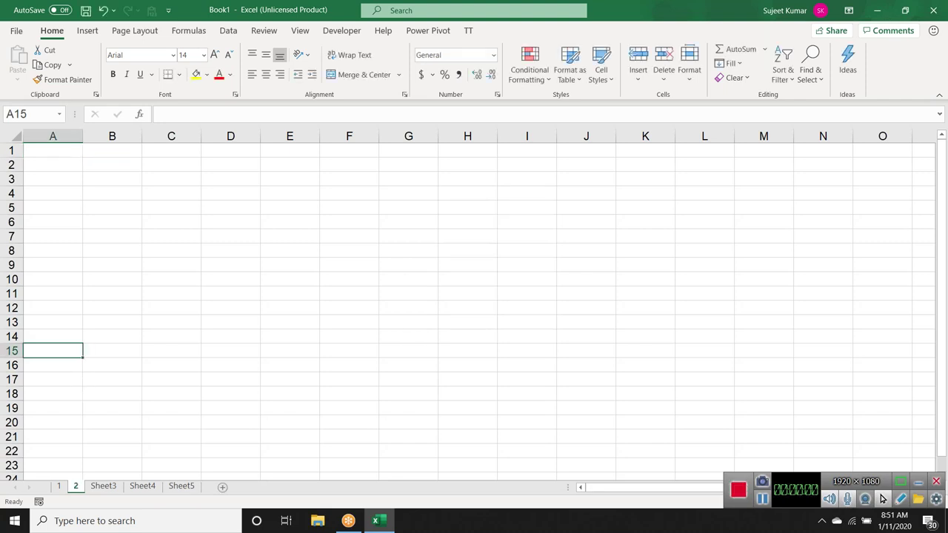
pyautogui.click(64, 152)
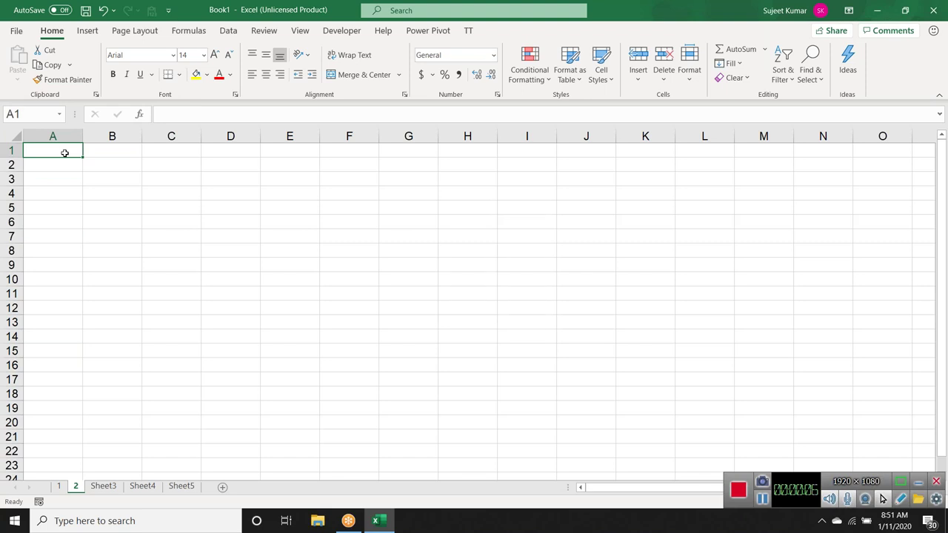
# - Enter ID in A1, then the headings Name and PAN in A2 and B2
pyautogui.write('ID')
pyautogui.press('Return')
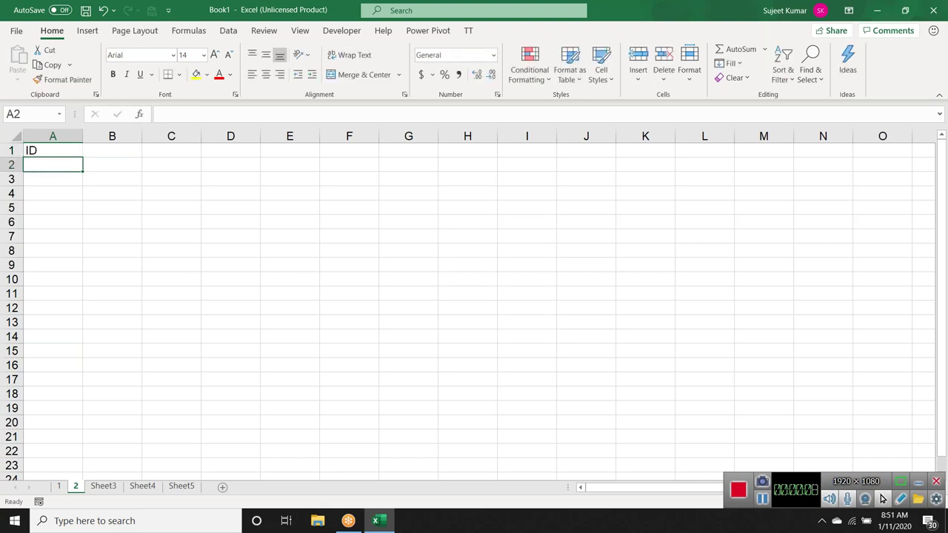
pyautogui.write('Name')
pyautogui.press('Tab')
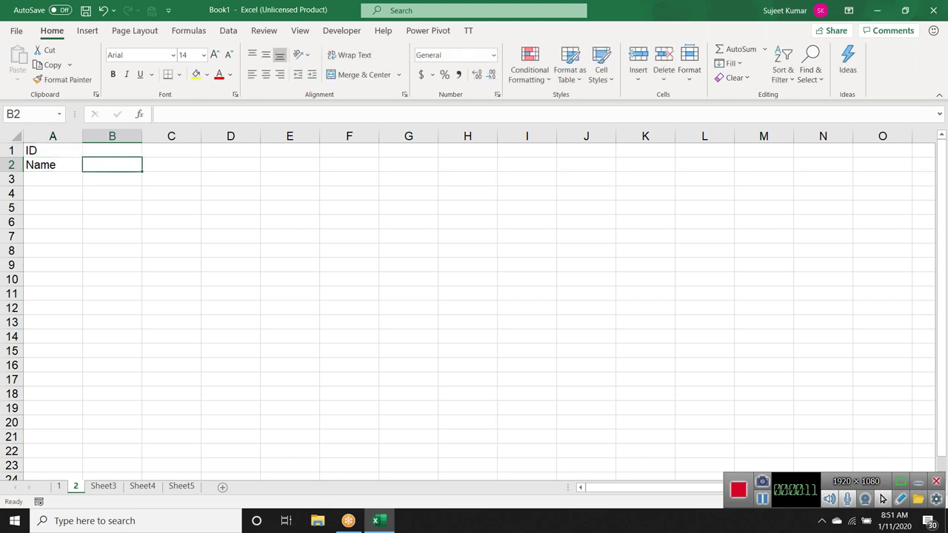
pyautogui.write('PAN')
pyautogui.press('Tab')
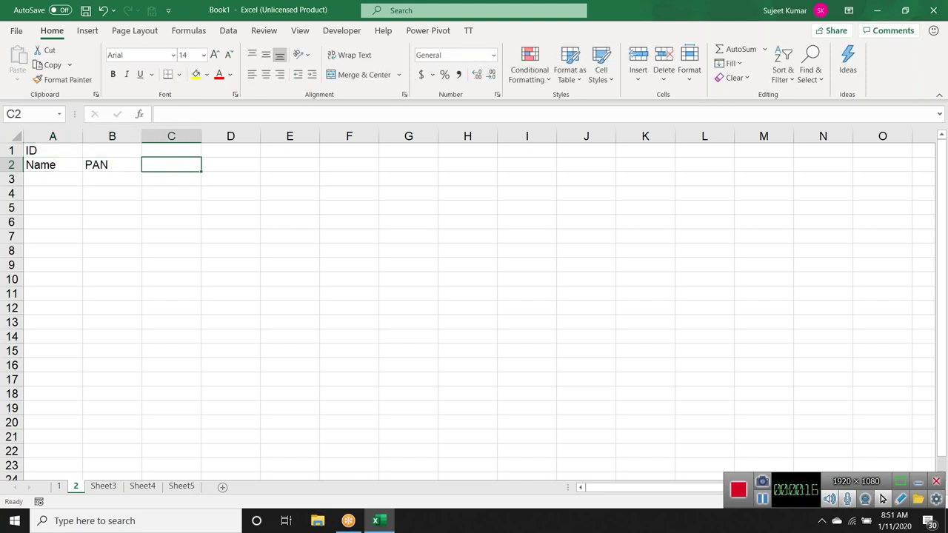
# - Add the headings UID, PASS and Dl in C2:E2, correcting the typos
pyautogui.write('U')
pyautogui.write('DI')
pyautogui.press('BackSpace')
pyautogui.press('BackSpace')
pyautogui.write('ID')
pyautogui.press('Tab')
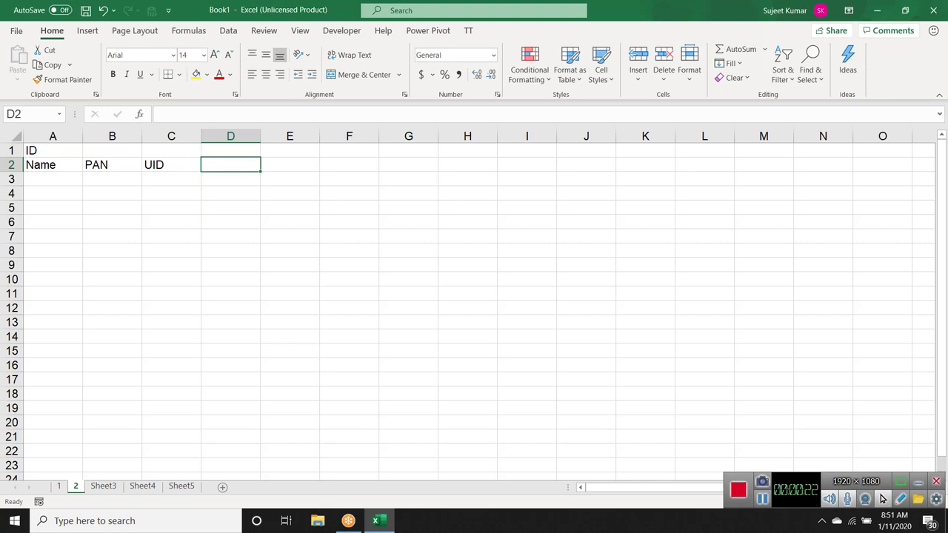
pyautogui.write('PASS')
pyautogui.press('Tab')
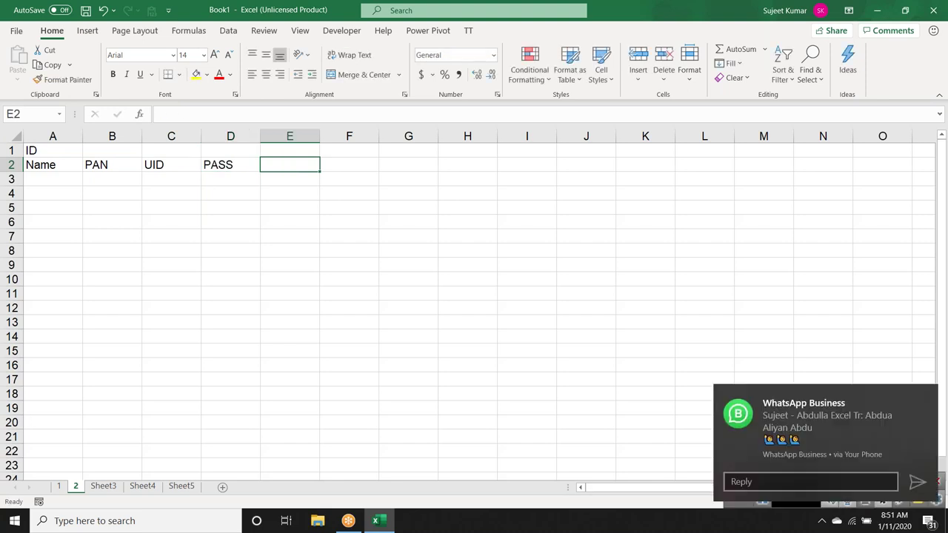
pyautogui.write('Delhi')
pyautogui.press('Tab')
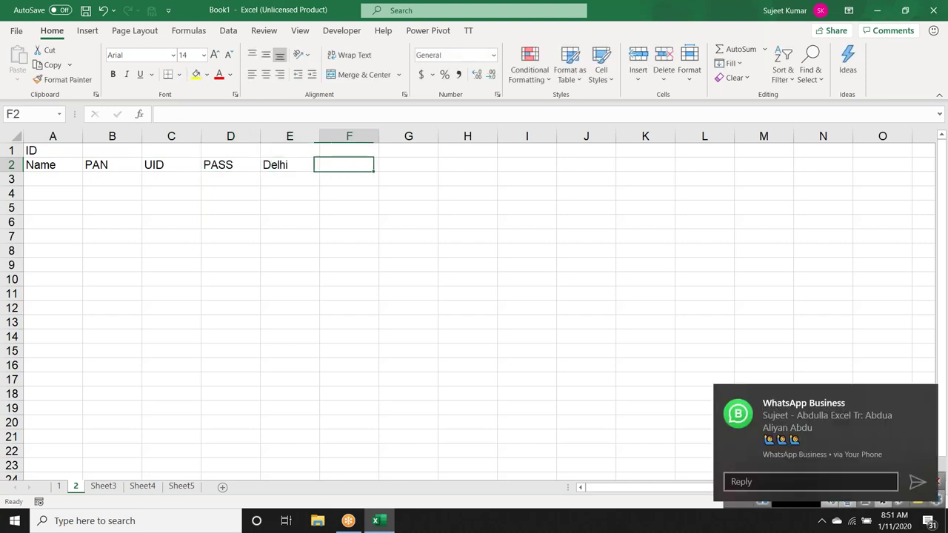
pyautogui.hotkey('shift', 'Tab')
pyautogui.press('F2')
pyautogui.press('BackSpace')
pyautogui.press('BackSpace')
pyautogui.press('BackSpace')
pyautogui.write('l')
pyautogui.press('Tab')
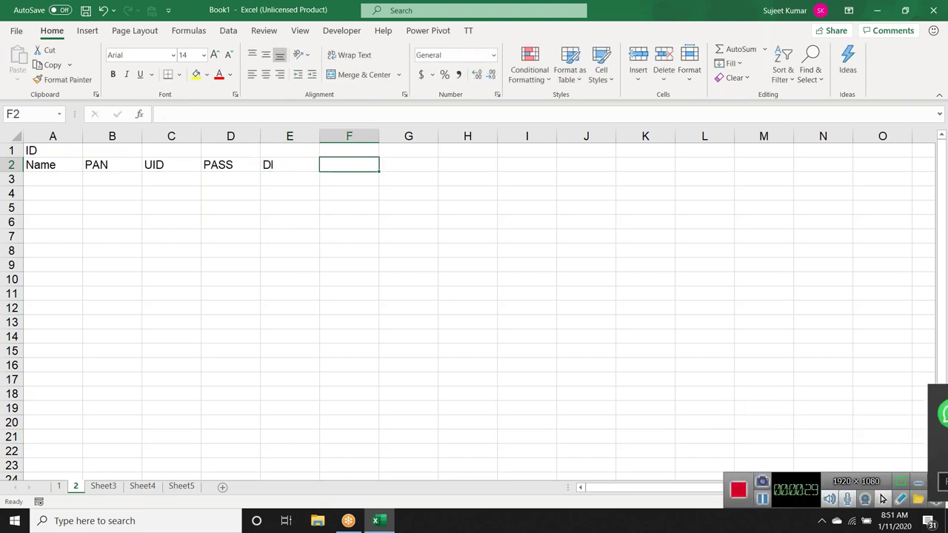
# - Add the Voter and Status headings in F2 and G2
pyautogui.write('Voter')
pyautogui.press('Return')
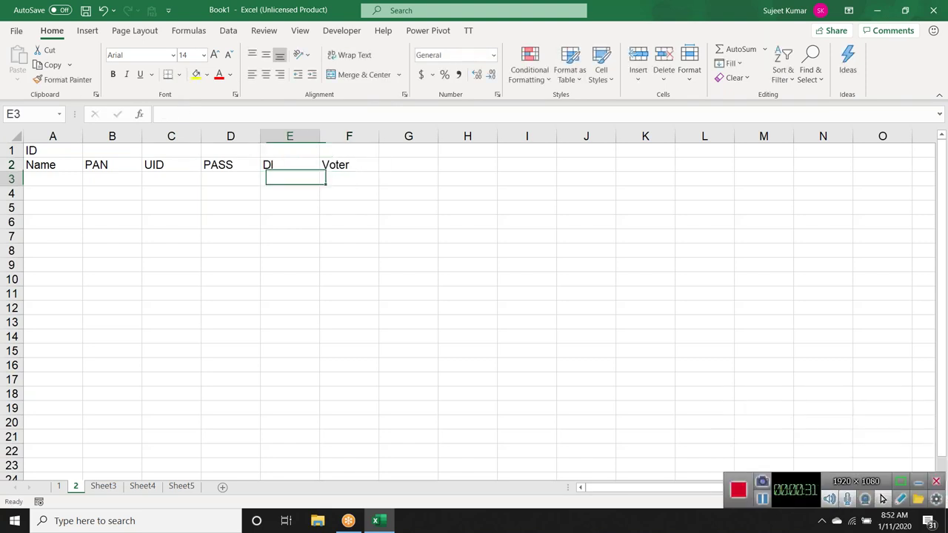
pyautogui.press('Up')
pyautogui.press('Right')
pyautogui.press('Right')
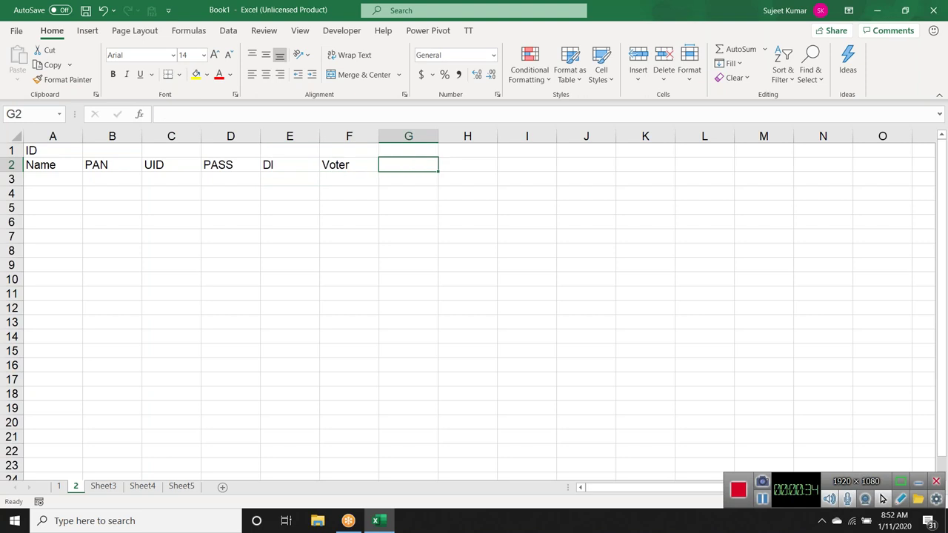
pyautogui.press('Right')
pyautogui.press('Right')
pyautogui.press('Right')
pyautogui.press('Right')
pyautogui.press('Right')
pyautogui.write('Sta')
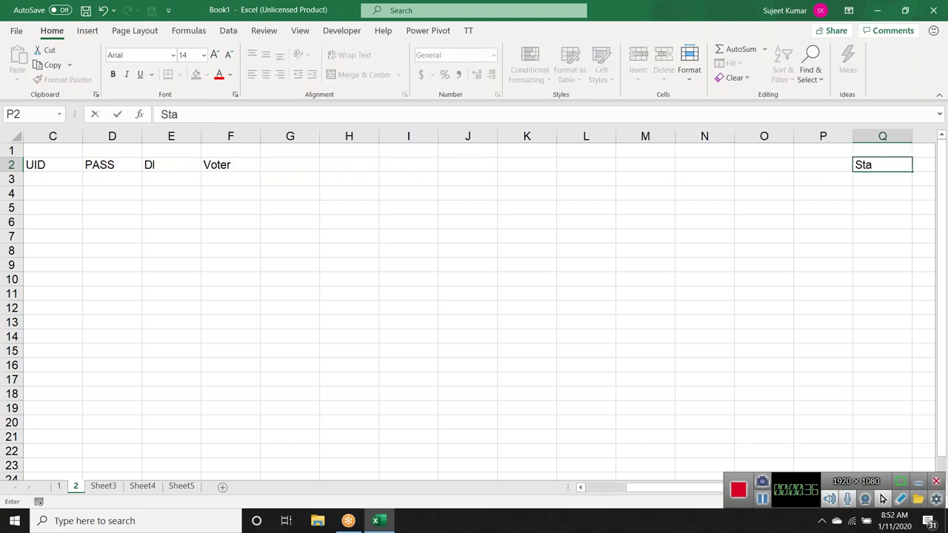
pyautogui.press('Escape')
pyautogui.hotkey('ctrl', 'Left')
pyautogui.hotkey('ctrl', 'Left')
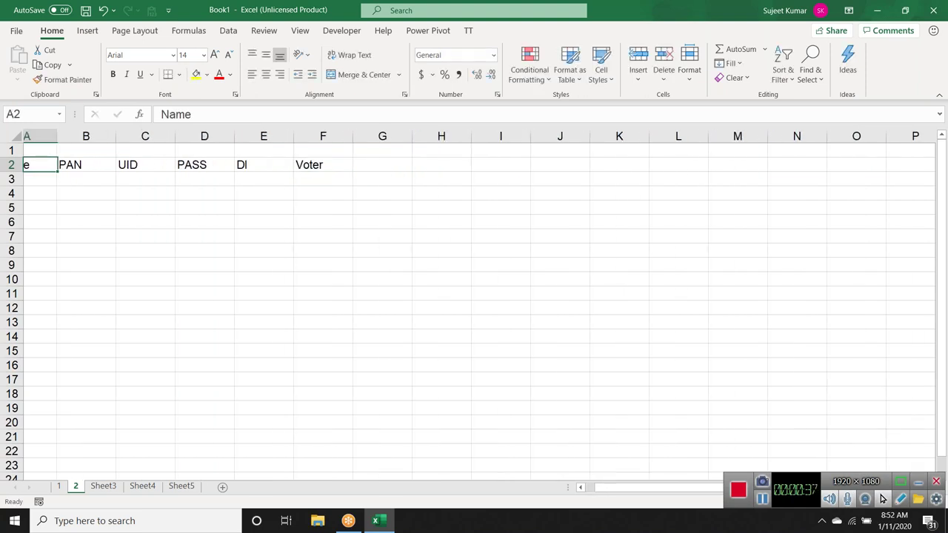
pyautogui.press('Right')
pyautogui.hotkey('ctrl', 'Right')
pyautogui.press('Right')
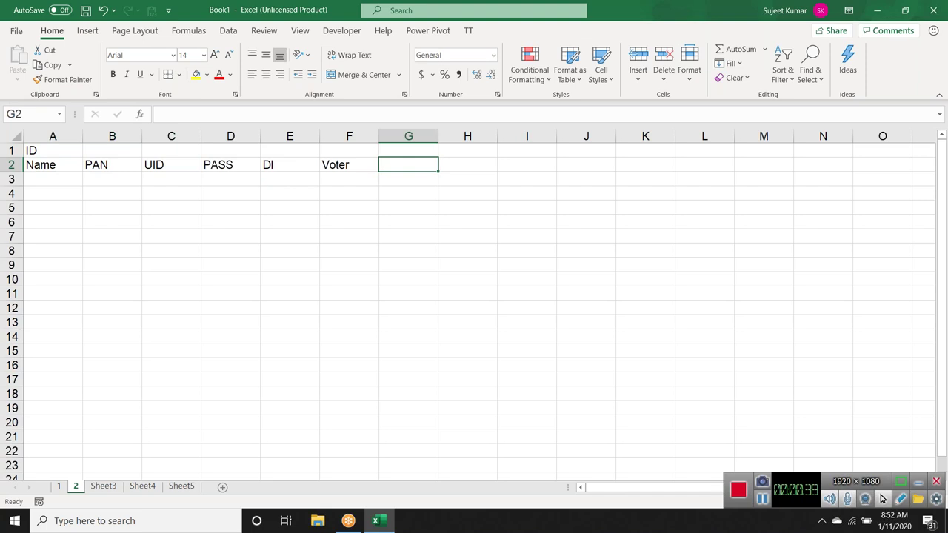
pyautogui.write('Statu')
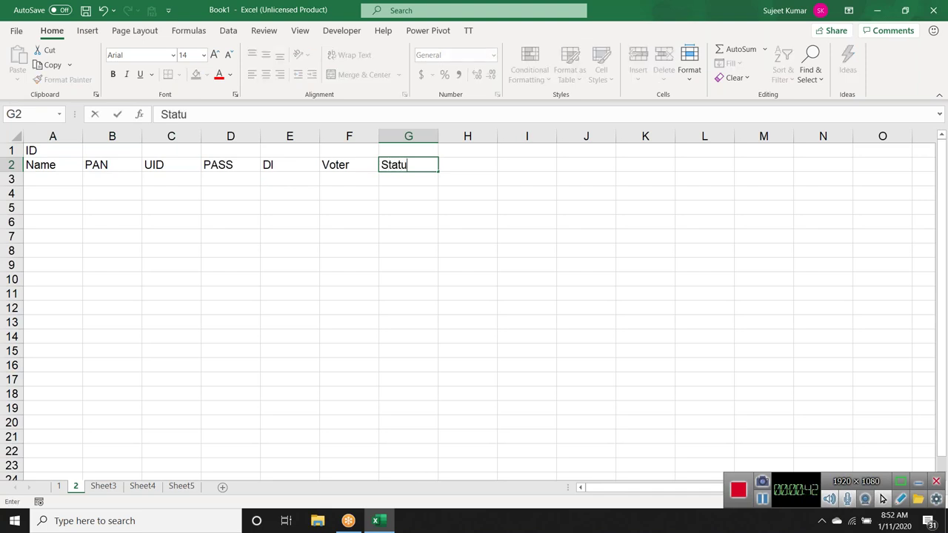
pyautogui.write('s')
pyautogui.press('Return')
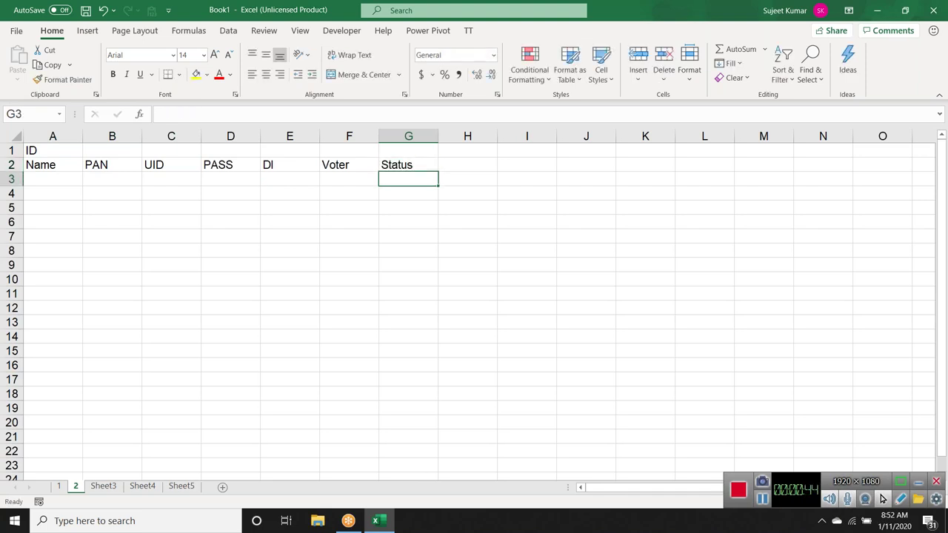
pyautogui.press('Left')
pyautogui.press('Left')
pyautogui.press('Left')
pyautogui.press('Left')
pyautogui.press('Left')
pyautogui.press('Left')
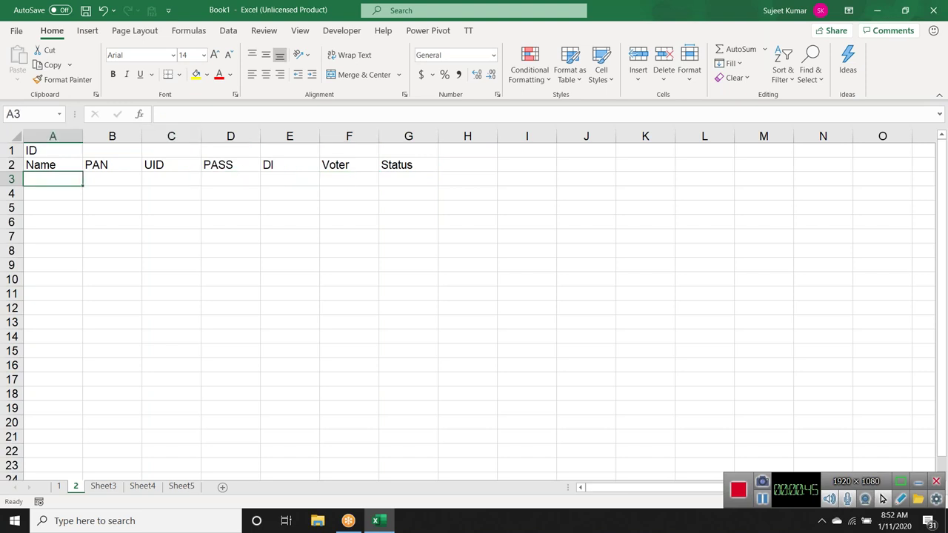
# - Enter the two people's names in A3 and A4
pyautogui.write('Puja')
pyautogui.press('Return')
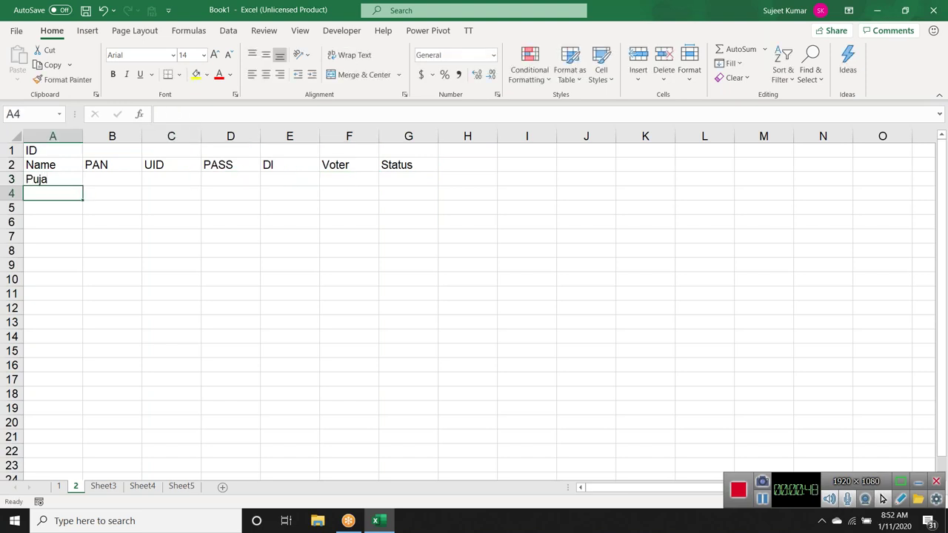
pyautogui.write('NEera')
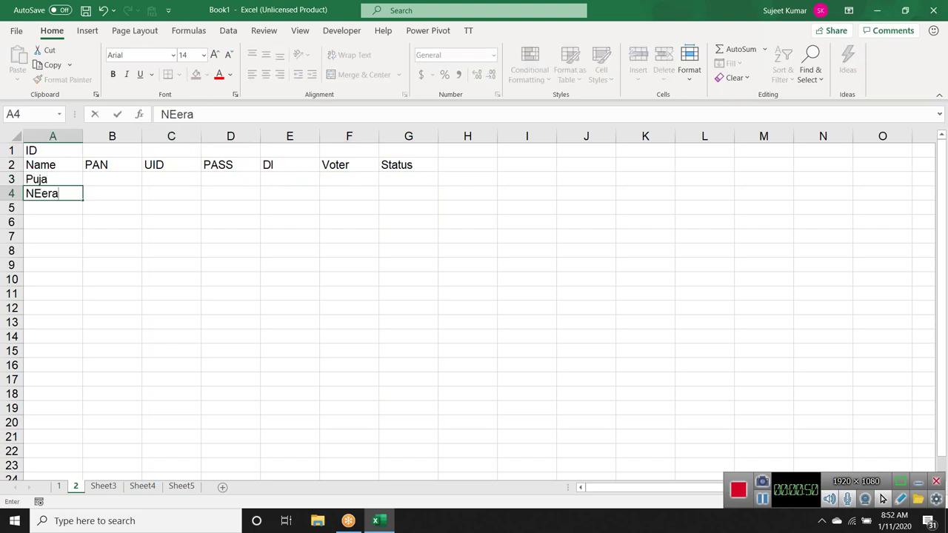
pyautogui.press('BackSpace')
pyautogui.press('BackSpace')
pyautogui.press('BackSpace')
pyautogui.write('eeraj')
pyautogui.press('Return')
# - Mark Y in B3 (PAN), C4 (UID) and F4 (Voter)
pyautogui.click(122, 183)
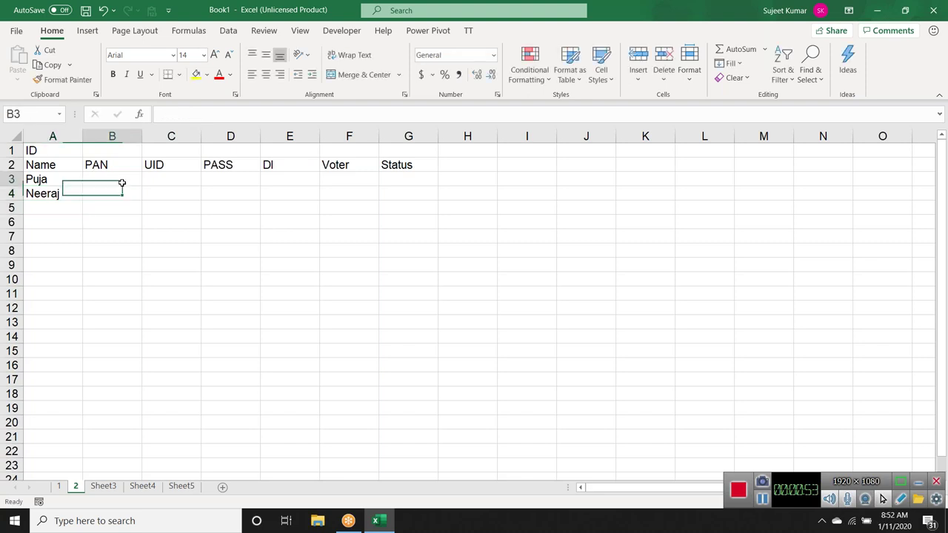
pyautogui.write('Y')
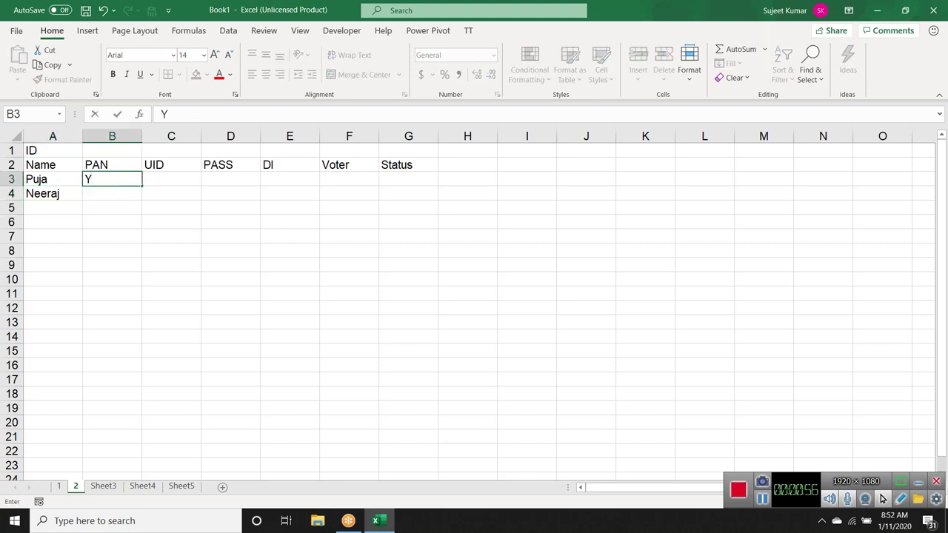
pyautogui.click(116, 202)
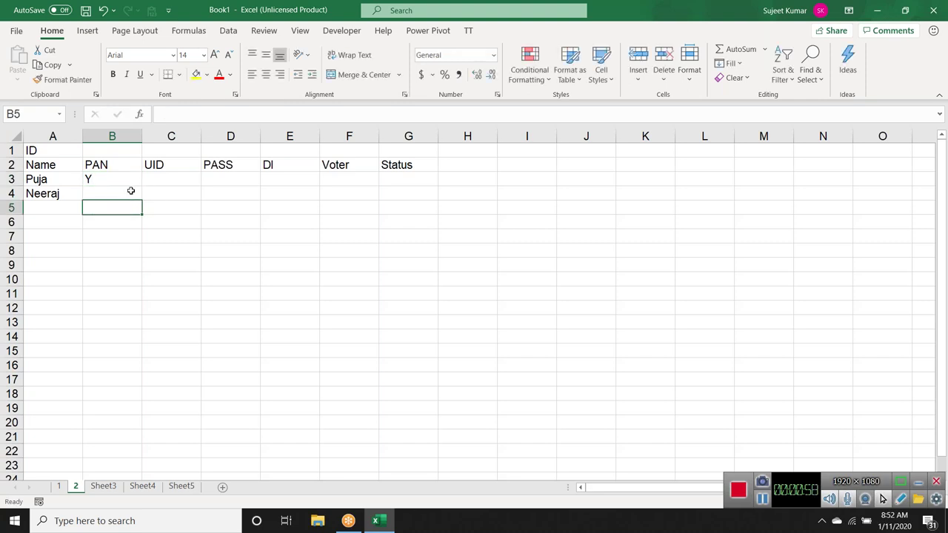
pyautogui.click(173, 190)
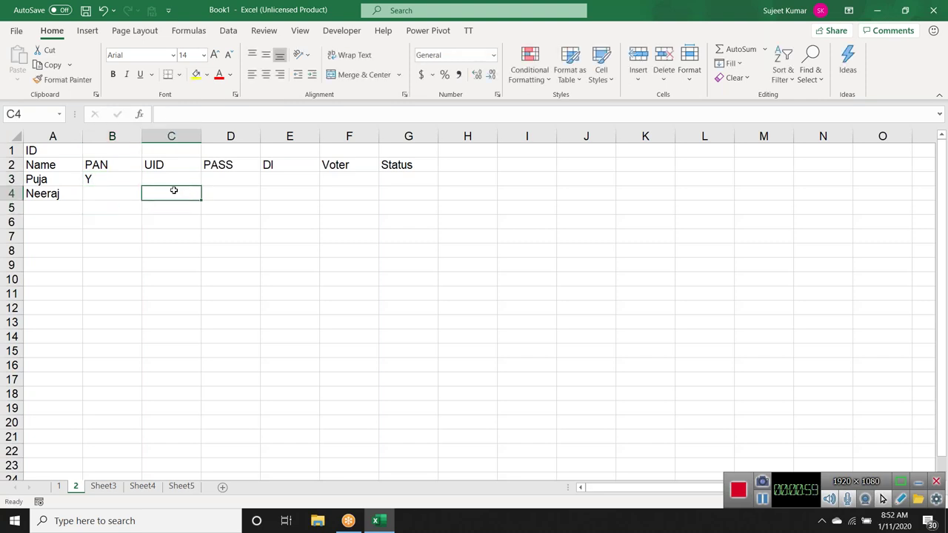
pyautogui.write('Y')
pyautogui.click(338, 197)
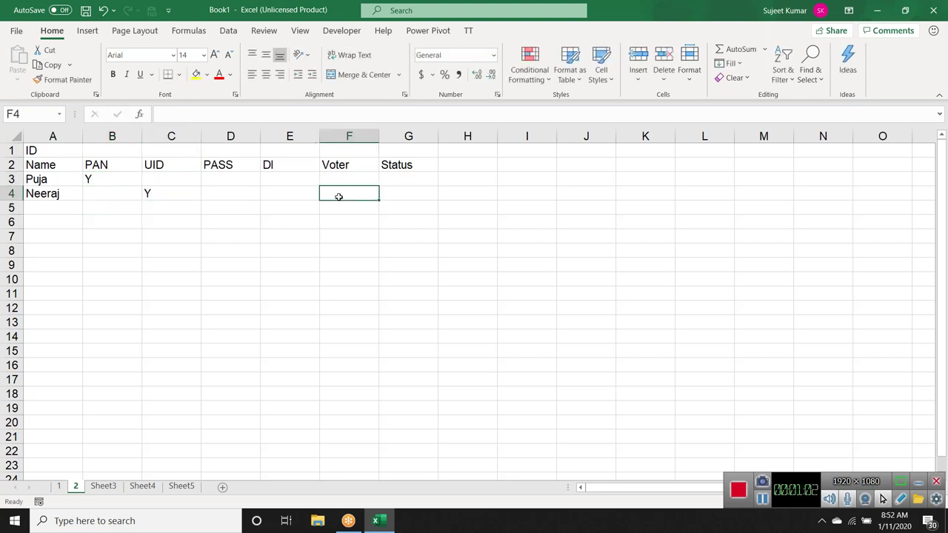
pyautogui.write('Y')
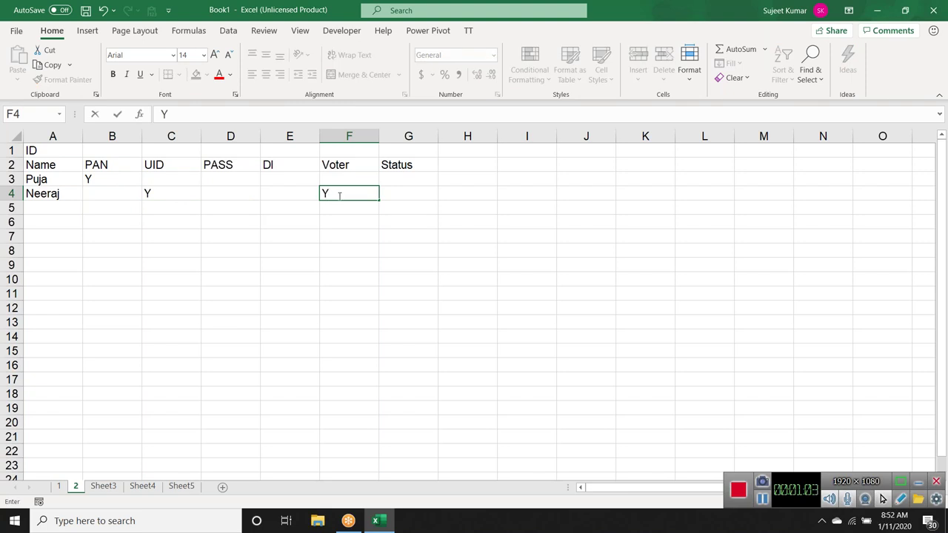
pyautogui.click(365, 220)
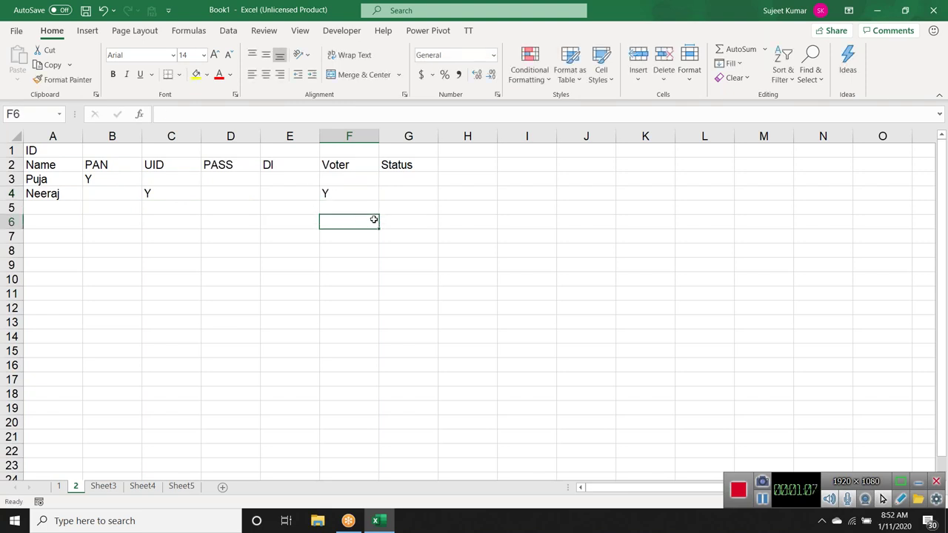
# - Enter =OR(B3="y",C3="y",D3="y",E3="y",F3="y") in G3
pyautogui.click(430, 178)
pyautogui.write('=o')
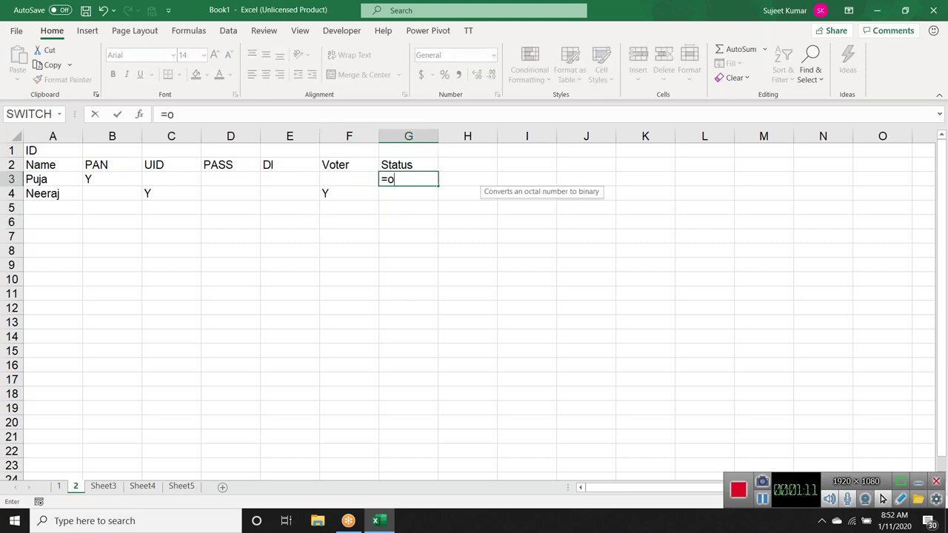
pyautogui.write('r')
pyautogui.press('Tab')
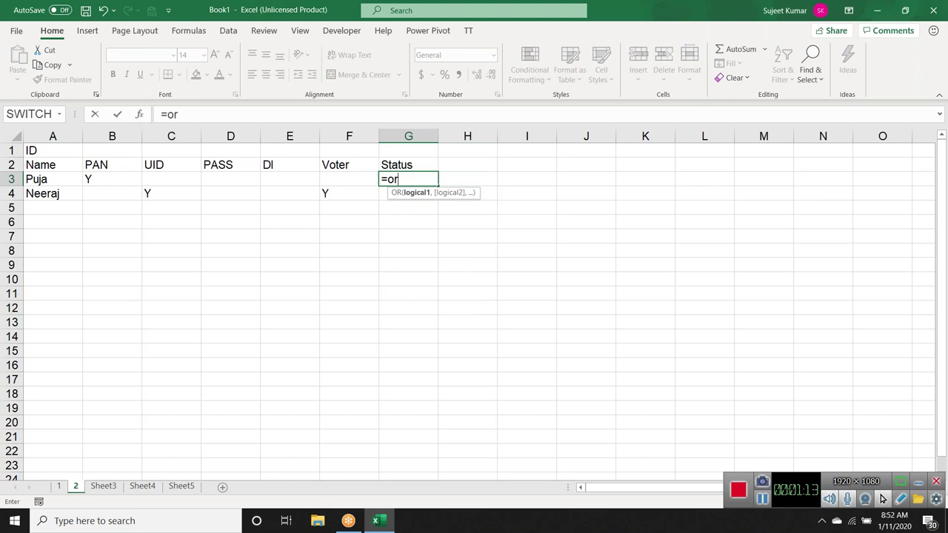
pyautogui.click(124, 179)
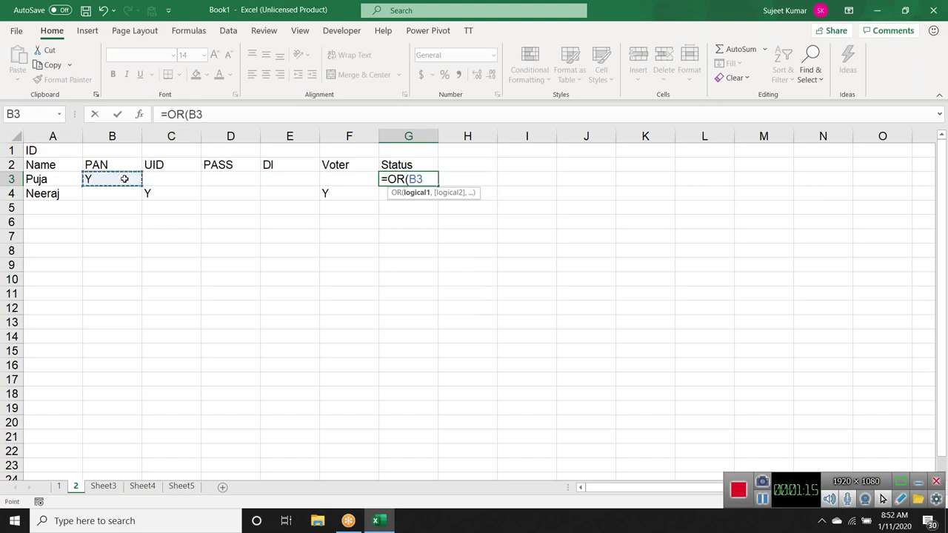
pyautogui.write('="y",')
pyautogui.click(151, 179)
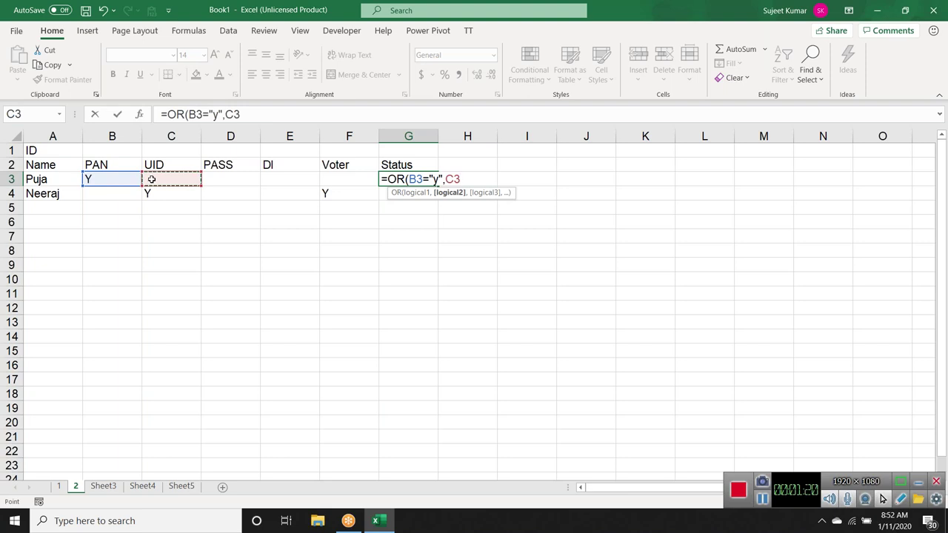
pyautogui.write('="y",')
pyautogui.click(220, 183)
pyautogui.write('="y",')
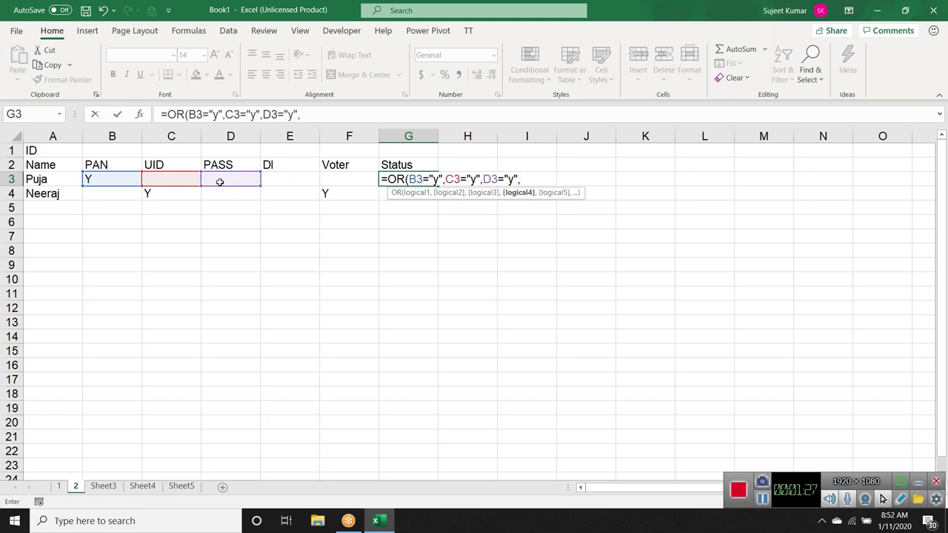
pyautogui.click(288, 183)
pyautogui.write('=')
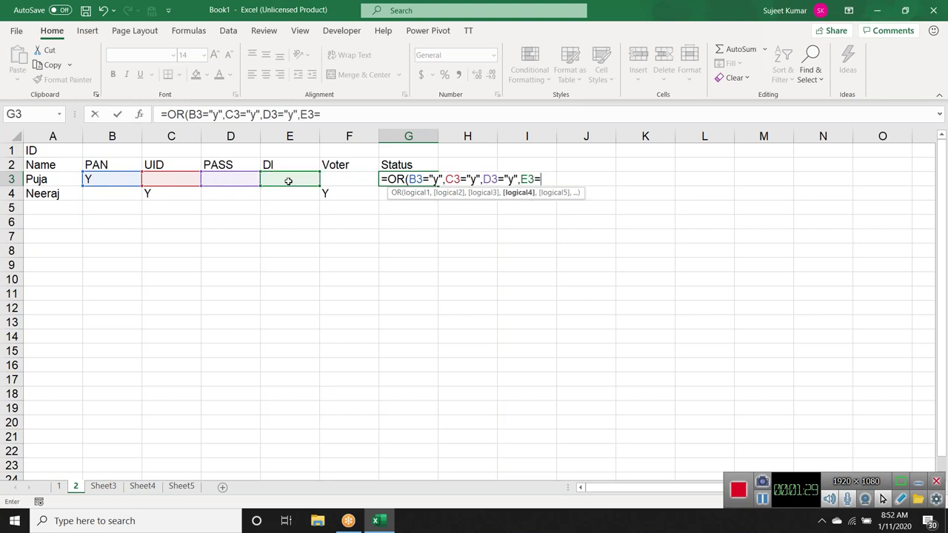
pyautogui.write('"y",')
pyautogui.click(329, 183)
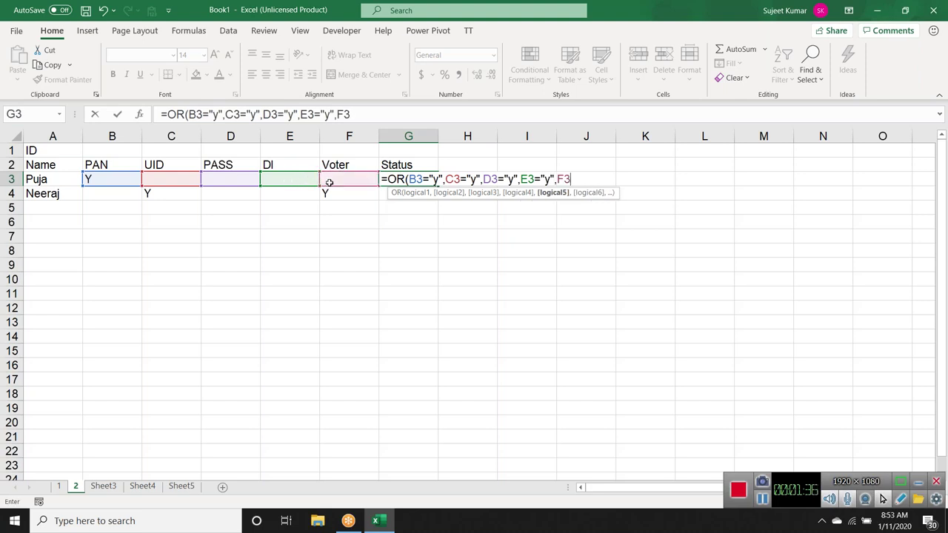
pyautogui.write('="y"')
pyautogui.write(')')
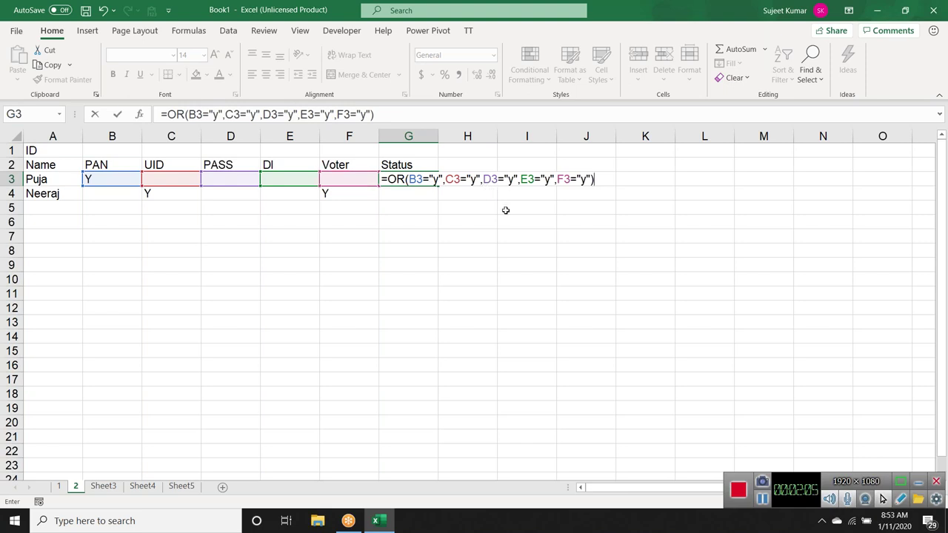
pyautogui.press('Return')
# - Fill the OR formula down into G4 and check that G3 and G4 both show TRUE
pyautogui.hotkey('ctrl', 'd')
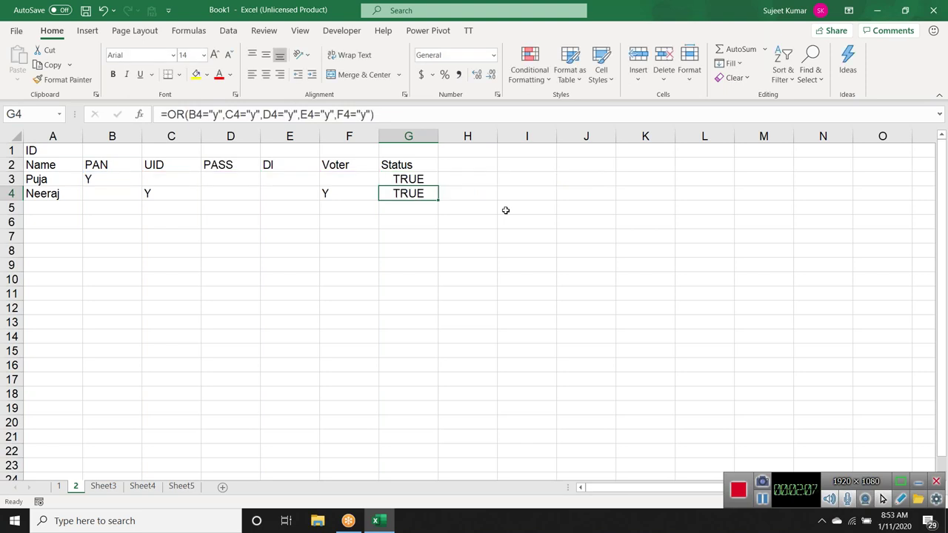
pyautogui.press('Up')
pyautogui.press('F2')
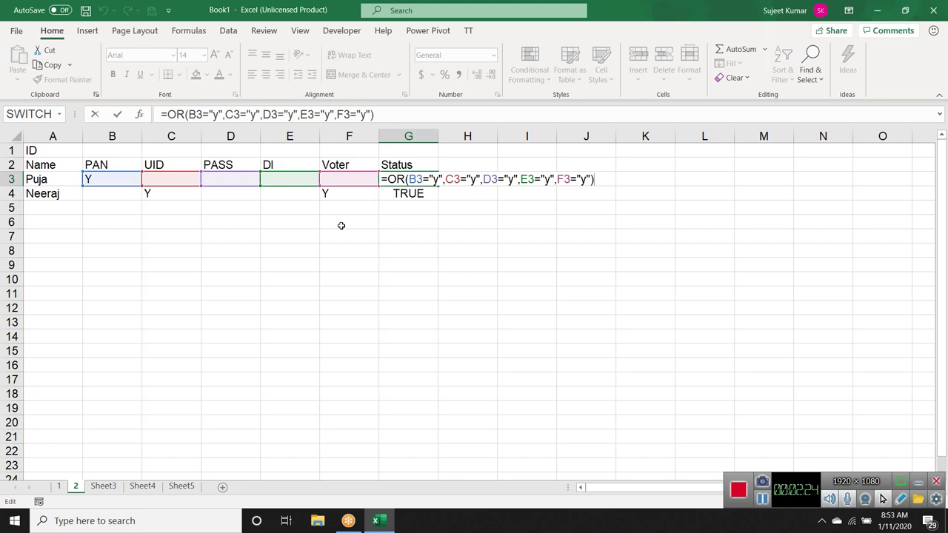
pyautogui.press('Return')
pyautogui.press('Up')
pyautogui.press('Down')
pyautogui.press('Up')
pyautogui.press('Down')
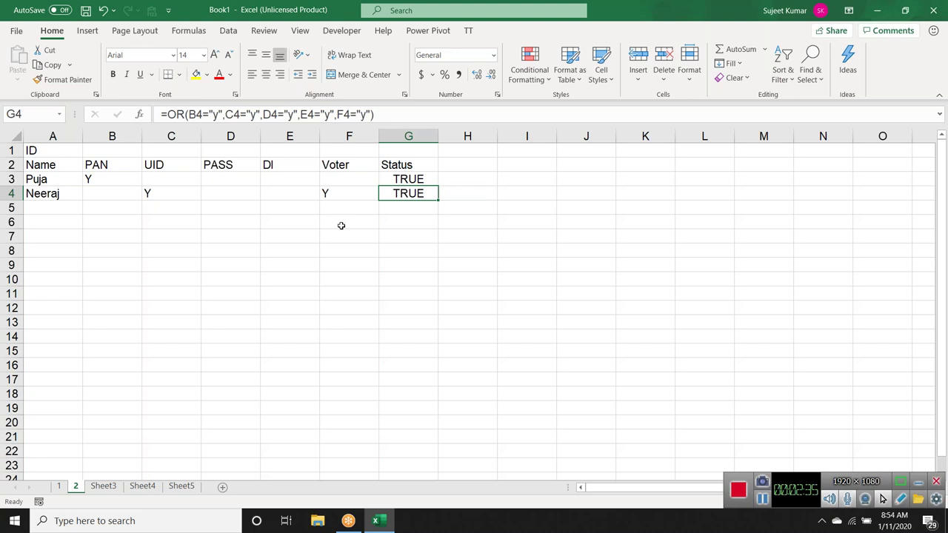
pyautogui.press('Up')
pyautogui.press('Up')
pyautogui.press('Right')
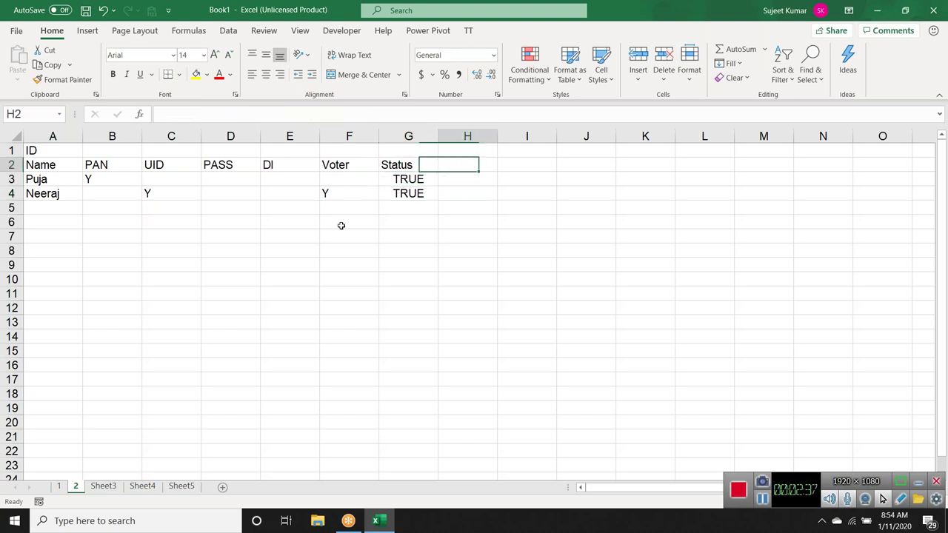
# - In H3, start a nested IF returning "OK" when B3="y", then test C3="y"
pyautogui.press('Down')
pyautogui.write('=')
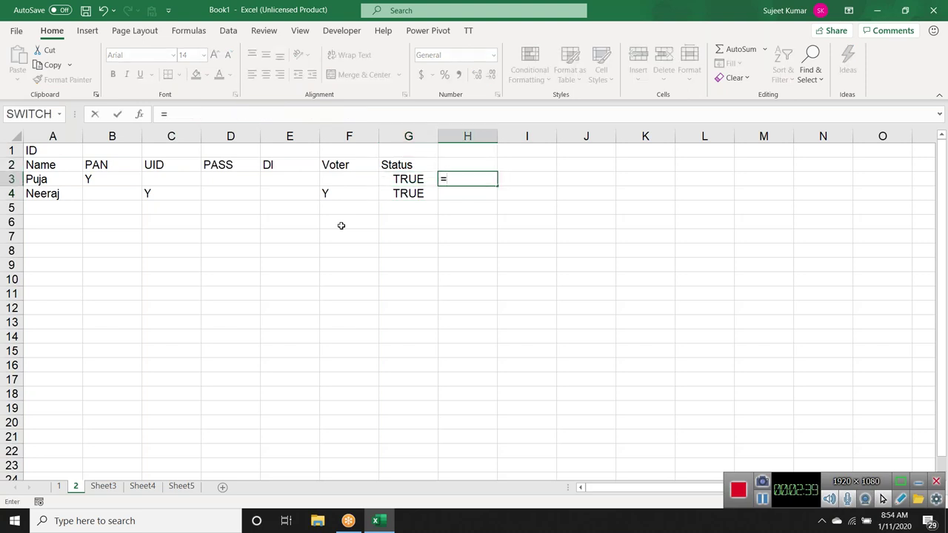
pyautogui.write('if')
pyautogui.press('Tab')
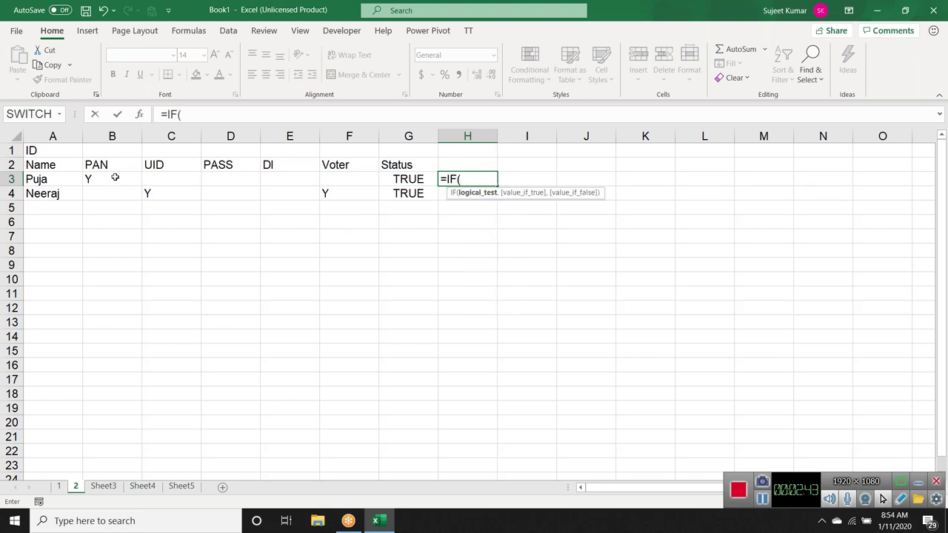
pyautogui.click(114, 177)
pyautogui.write('="y')
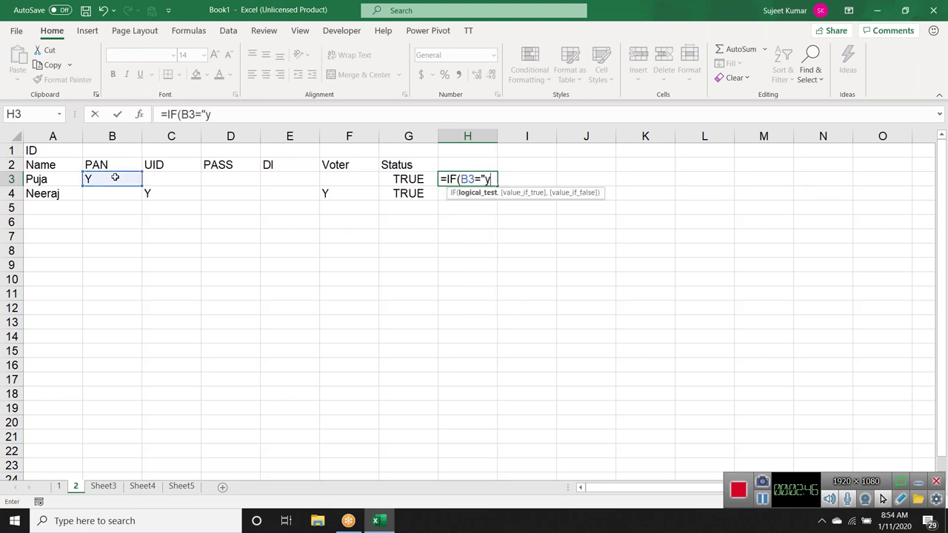
pyautogui.write('","OK"')
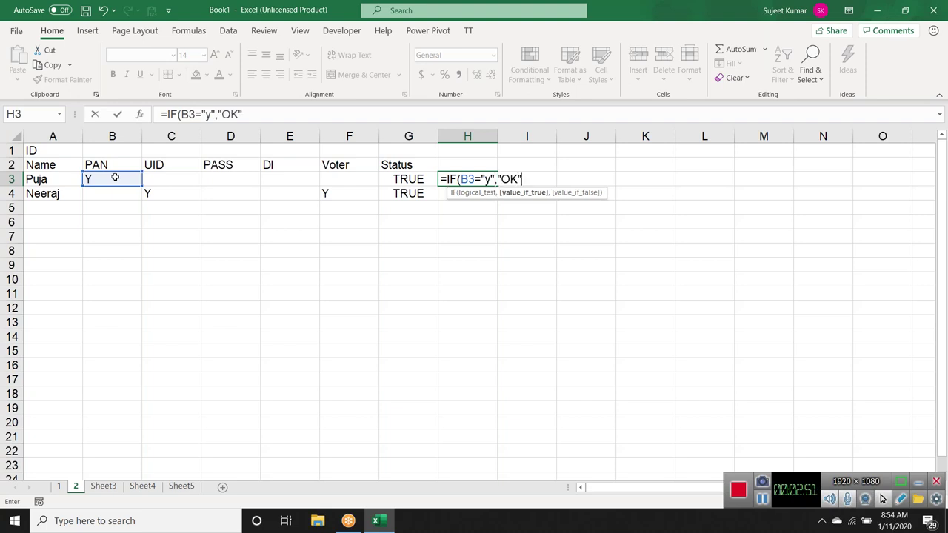
pyautogui.write(',IF(=')
pyautogui.press('BackSpace')
pyautogui.press('BackSpace')
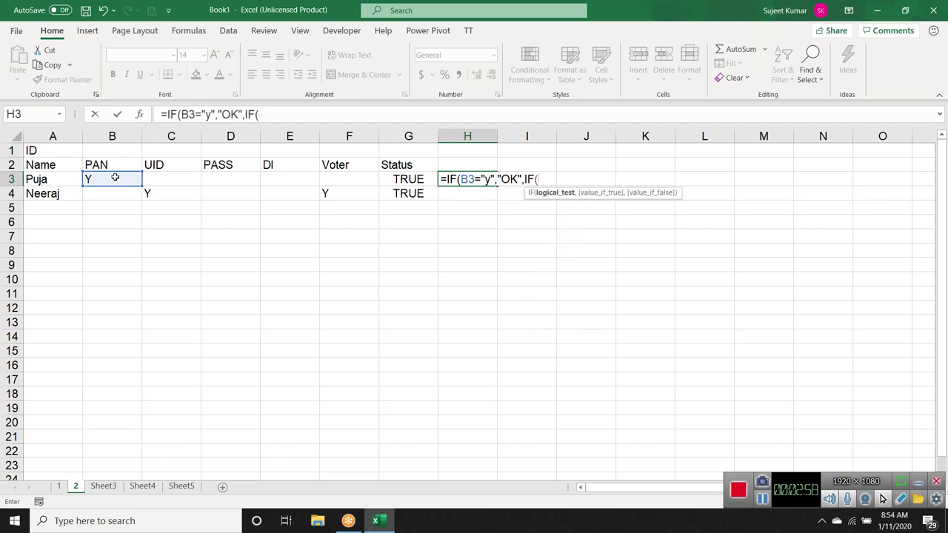
pyautogui.click(166, 180)
pyautogui.write('=')
pyautogui.write('y')
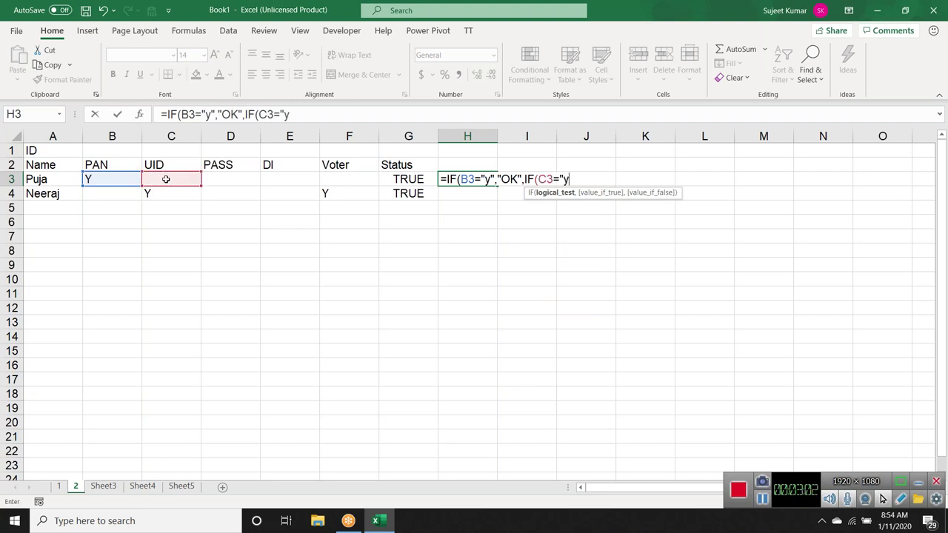
pyautogui.write('",if')
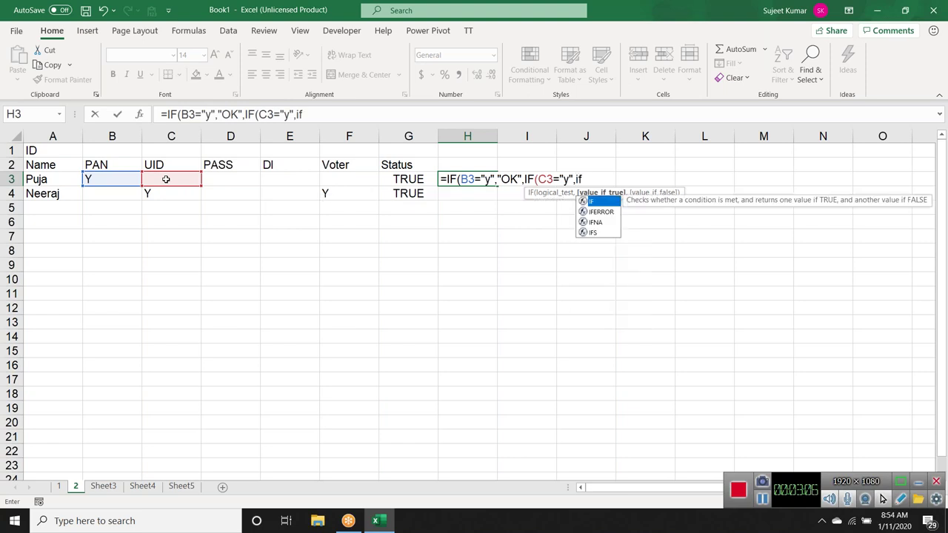
pyautogui.press('Tab')
# - Extend the nested IF with the D3, E3 and F3 tests, ending with "Pending"
pyautogui.click(209, 176)
pyautogui.write('="y')
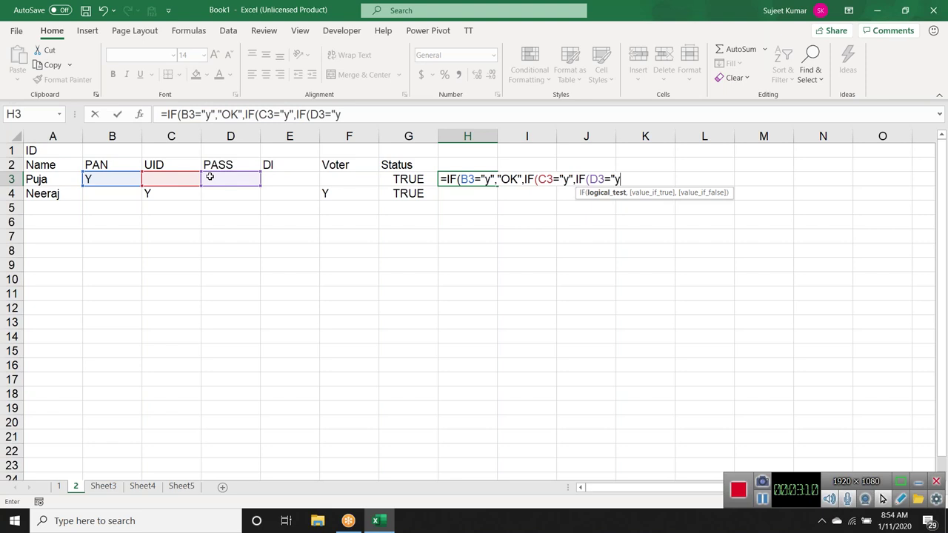
pyautogui.press('BackSpace')
pyautogui.press('BackSpace')
pyautogui.press('BackSpace')
pyautogui.press('BackSpace')
pyautogui.press('BackSpace')
pyautogui.press('BackSpace')
pyautogui.press('BackSpace')
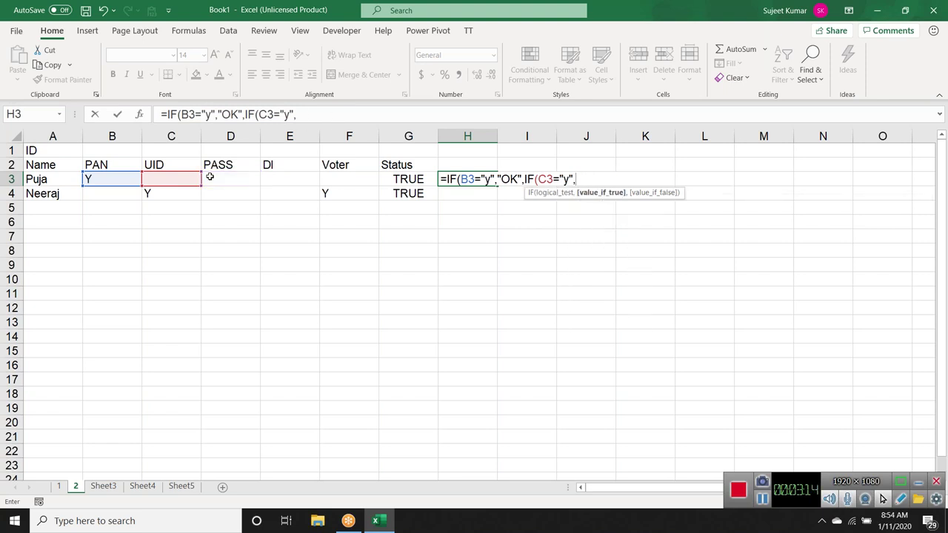
pyautogui.write('"ok"')
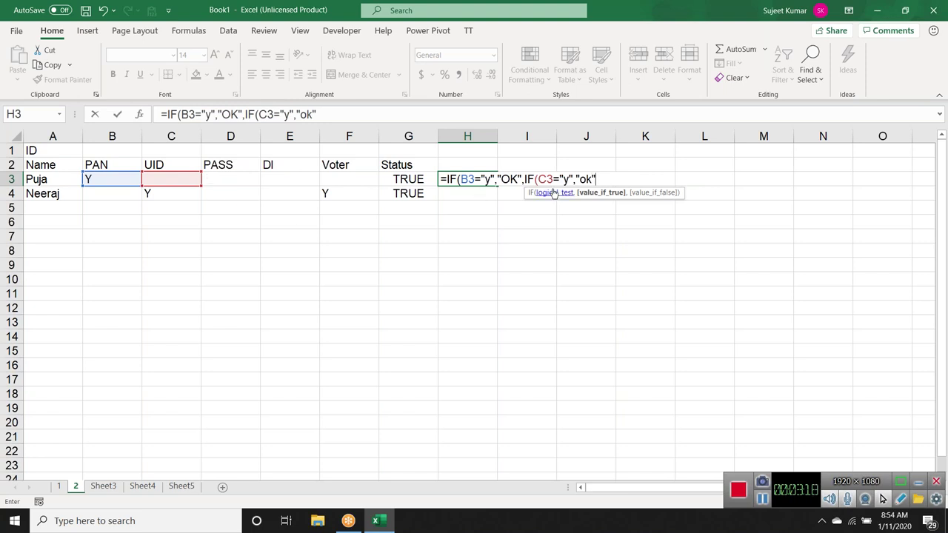
pyautogui.write(',if')
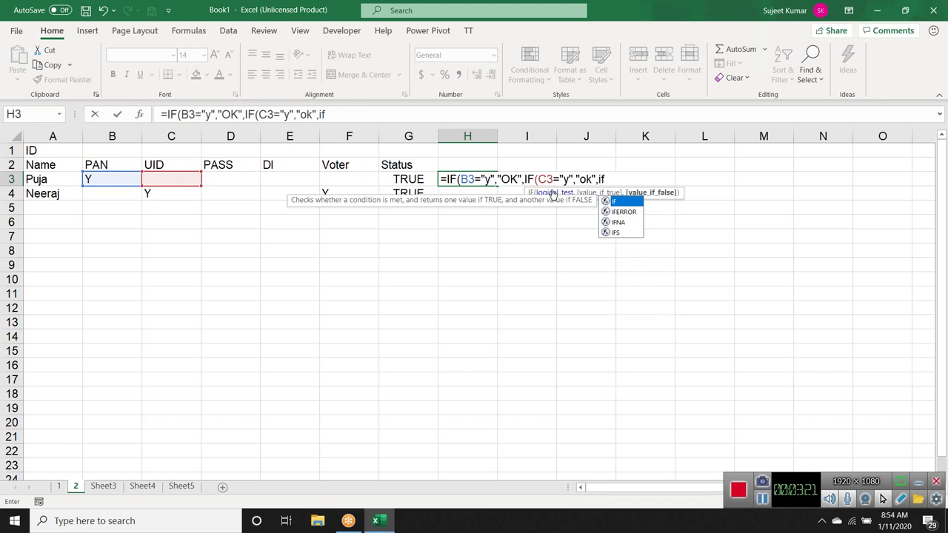
pyautogui.press('Tab')
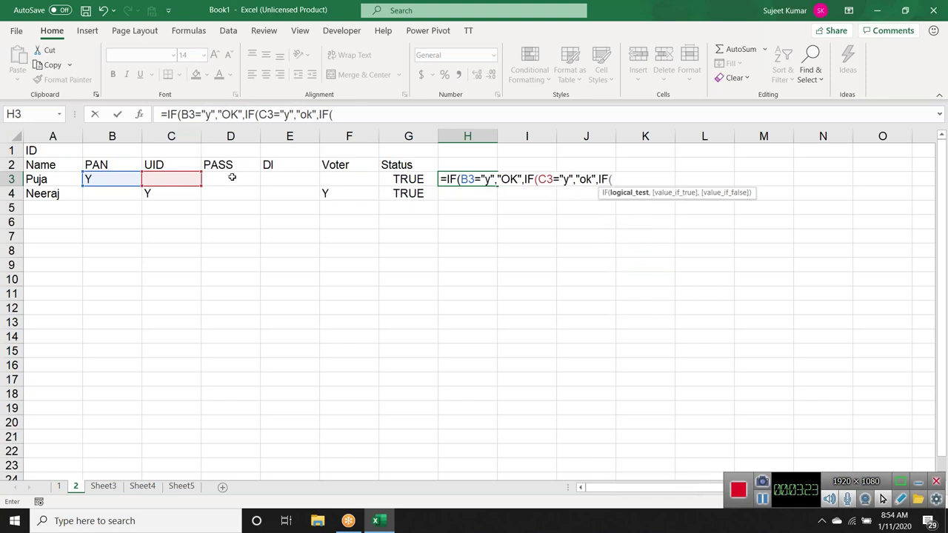
pyautogui.click(232, 177)
pyautogui.write('="y"')
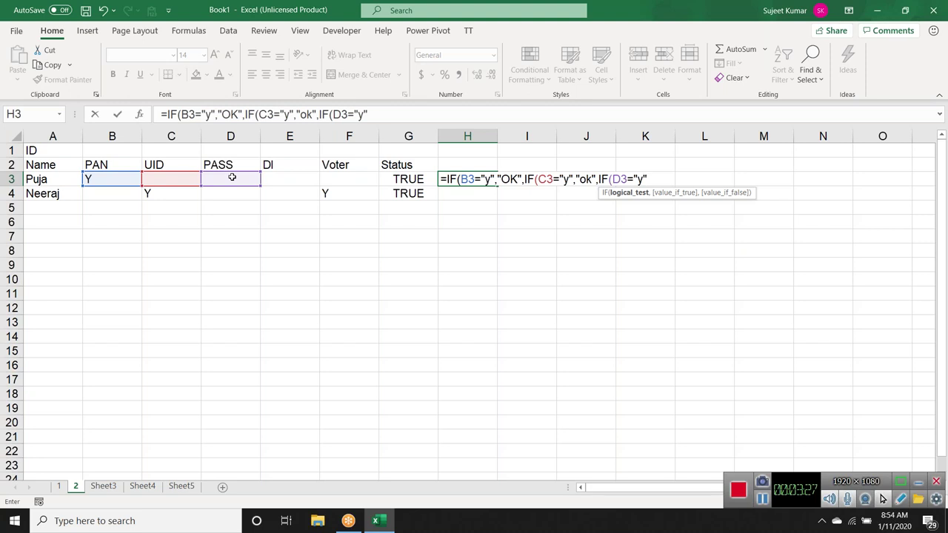
pyautogui.write(',OK"OK,"OK",')
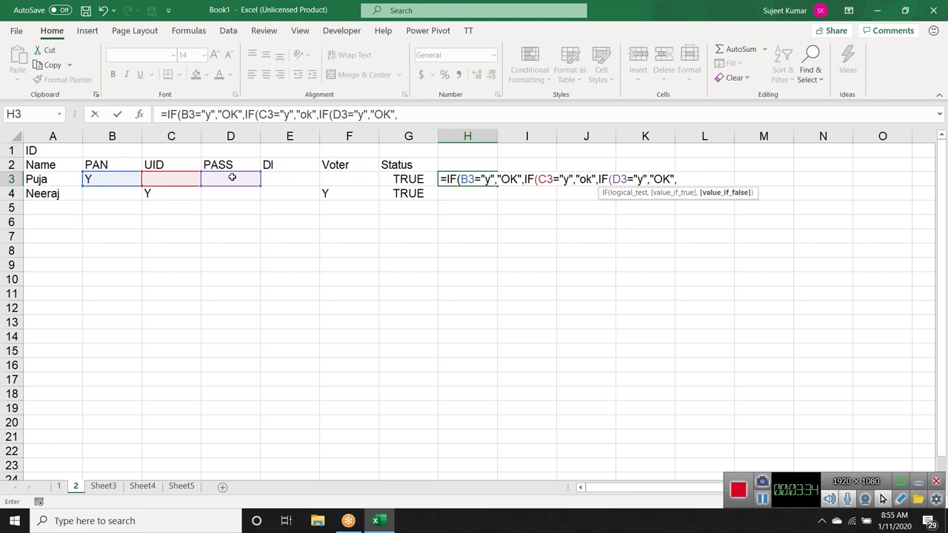
pyautogui.write('if')
pyautogui.press('Tab')
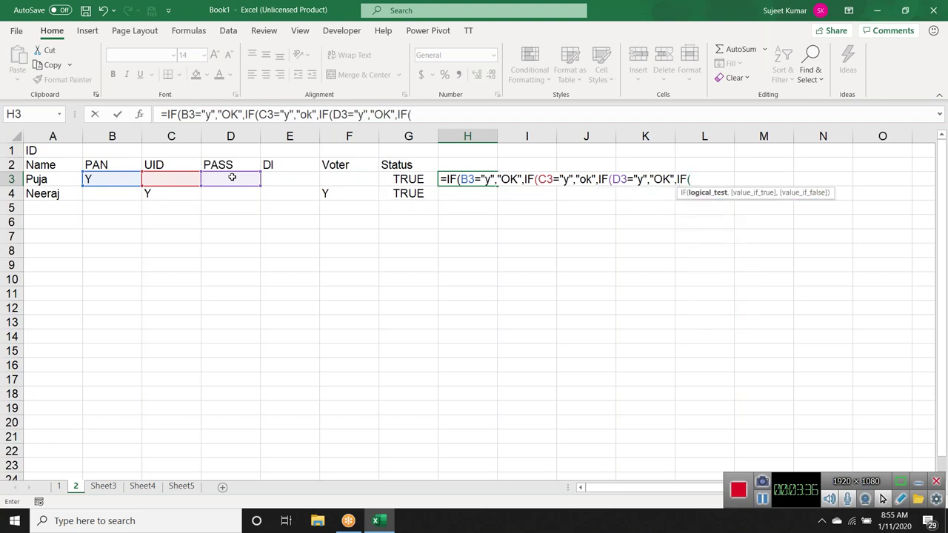
pyautogui.click(276, 178)
pyautogui.write('="')
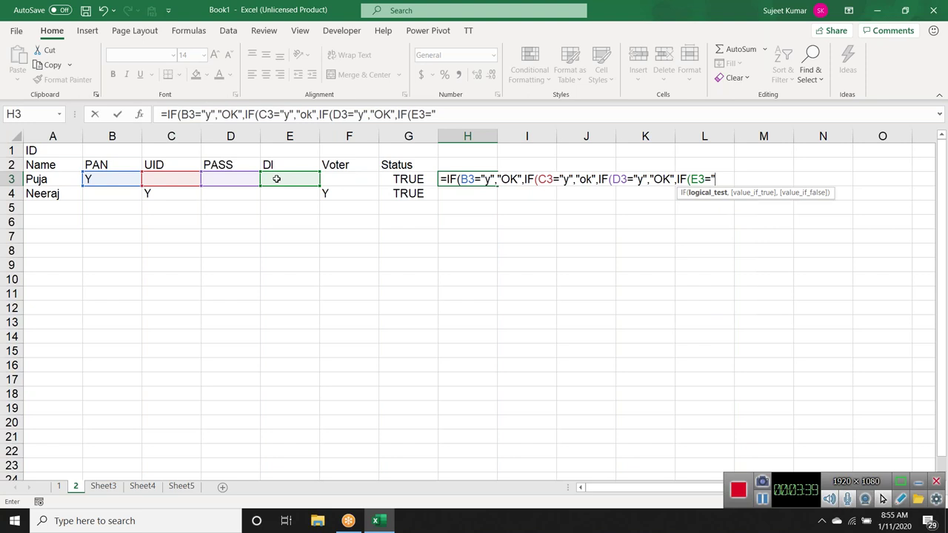
pyautogui.write('Y","OK')
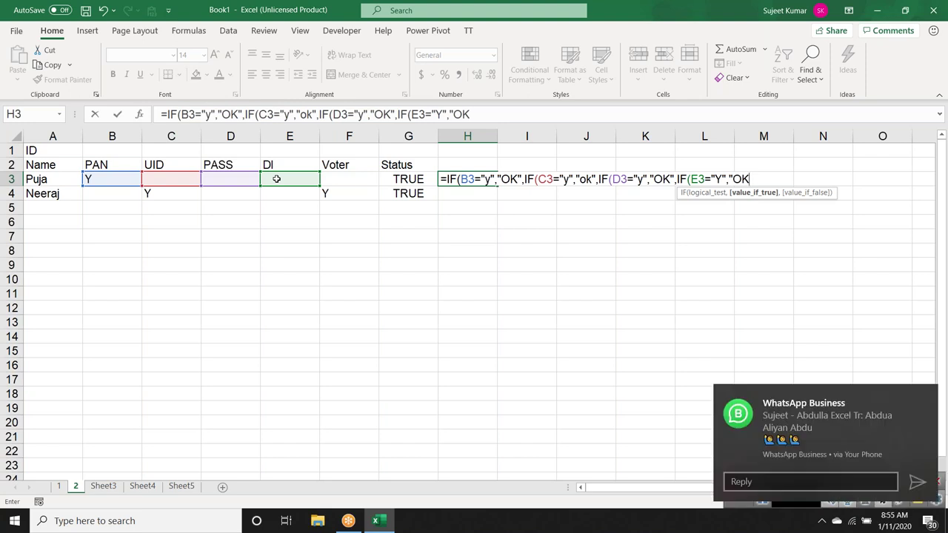
pyautogui.write('"')
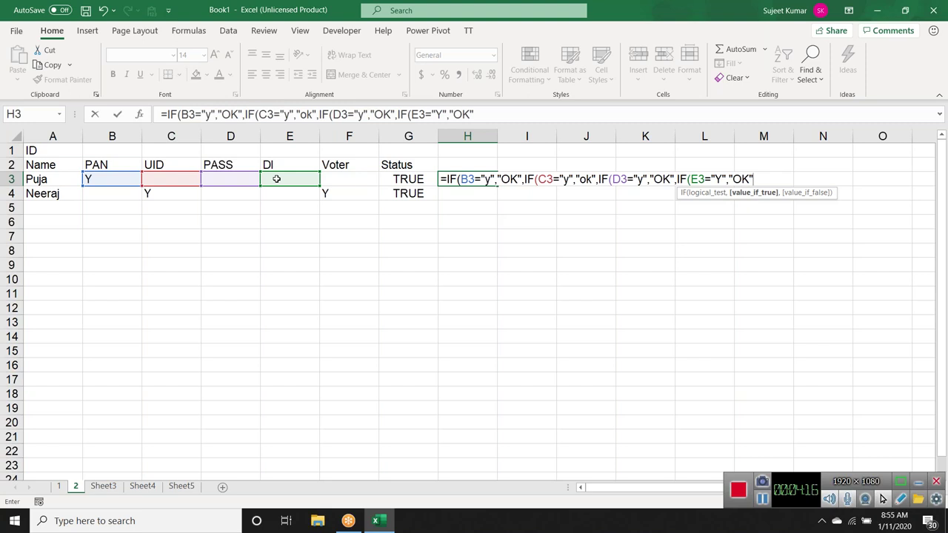
pyautogui.write(',')
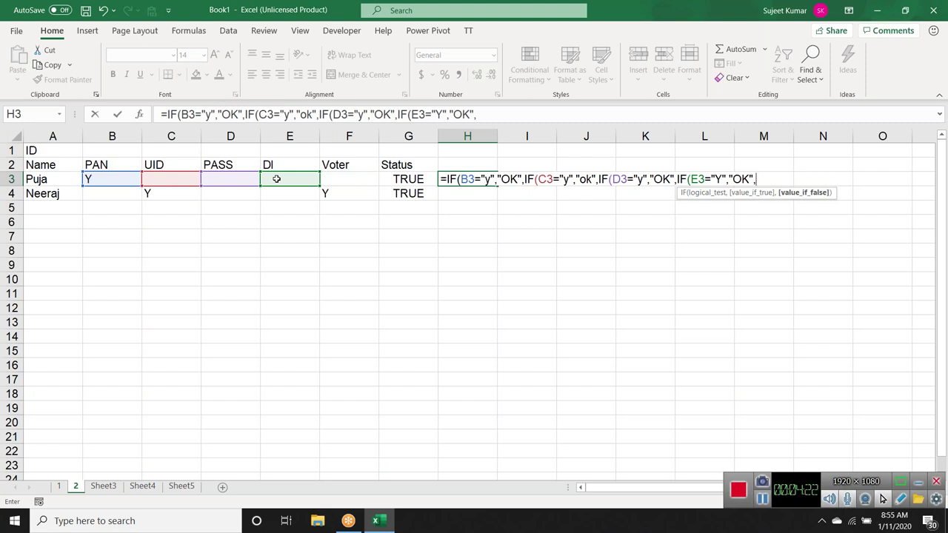
pyautogui.write('IF(')
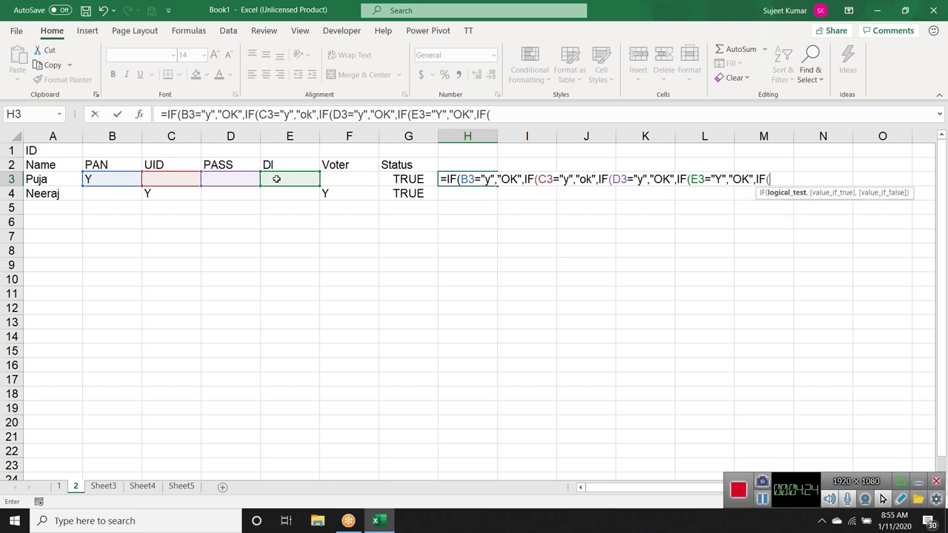
pyautogui.click(336, 179)
pyautogui.write('="y","')
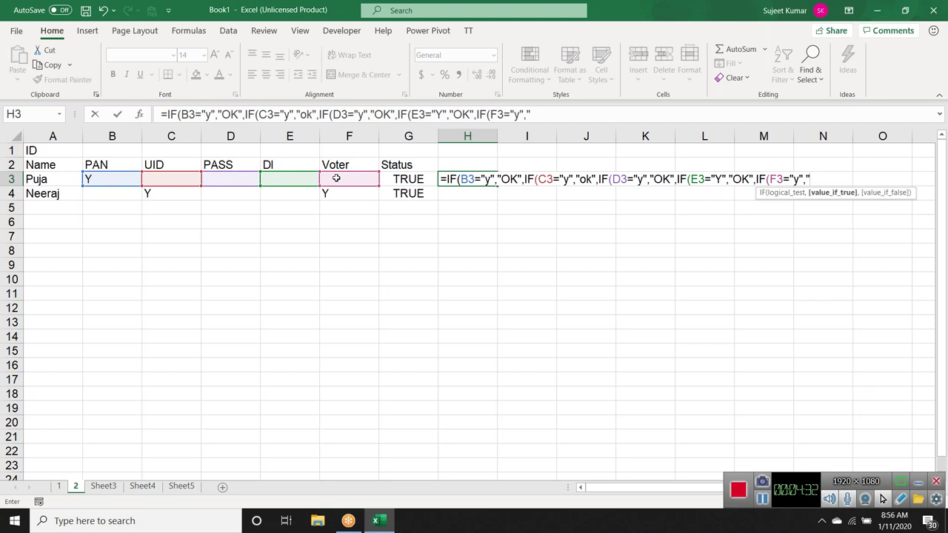
pyautogui.write('OK"')
pyautogui.write(',"Pending"')
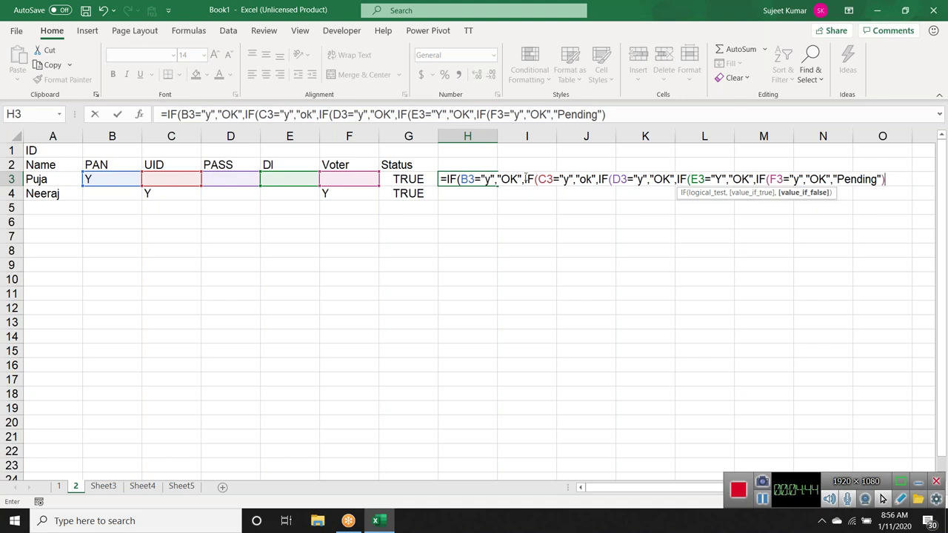
# - Review the C3, D3 and E3 tests of the nested IF, then commit H3
pyautogui.moveTo(524, 179); pyautogui.dragTo(909, 183)
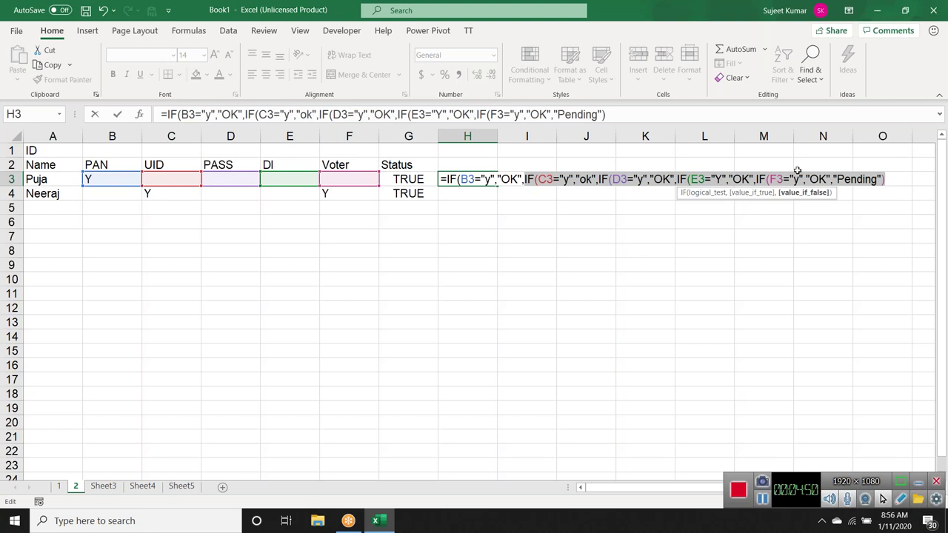
pyautogui.click(542, 180)
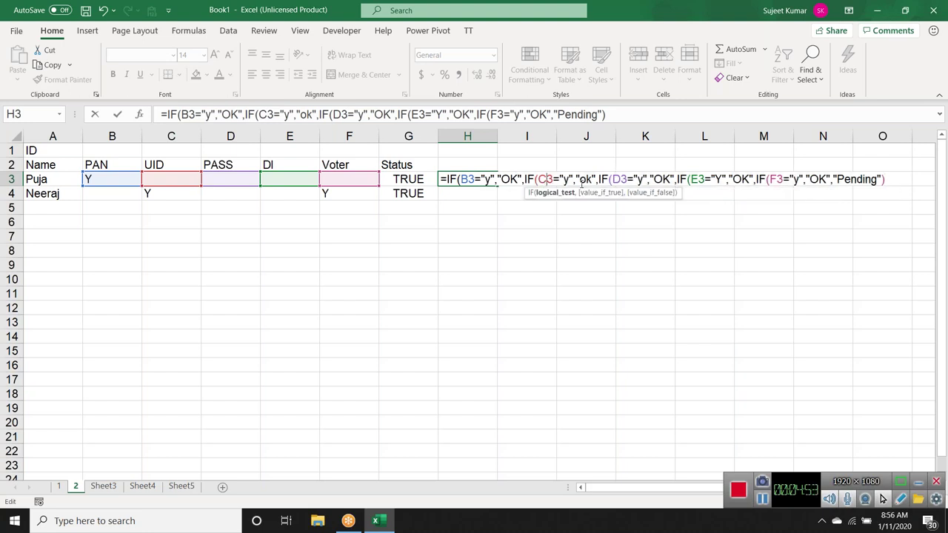
pyautogui.click(618, 180)
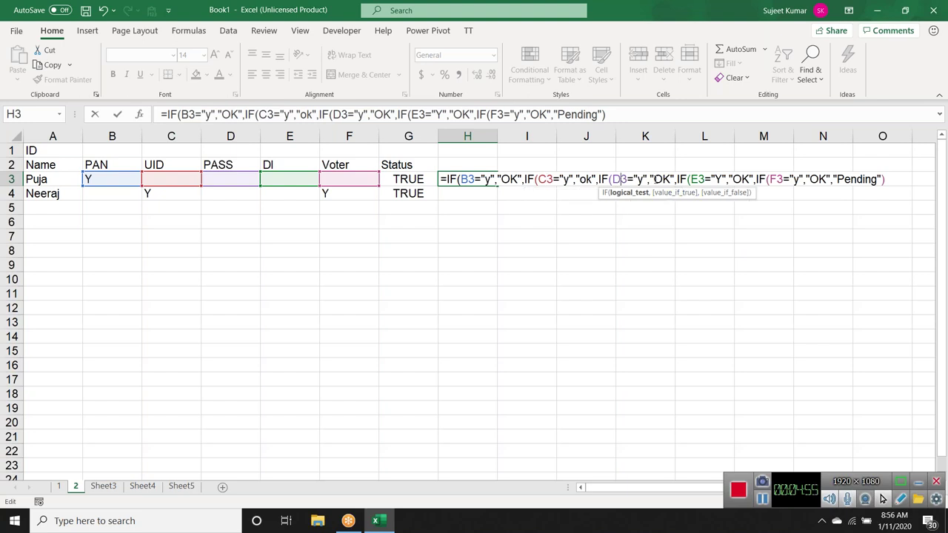
pyautogui.click(697, 180)
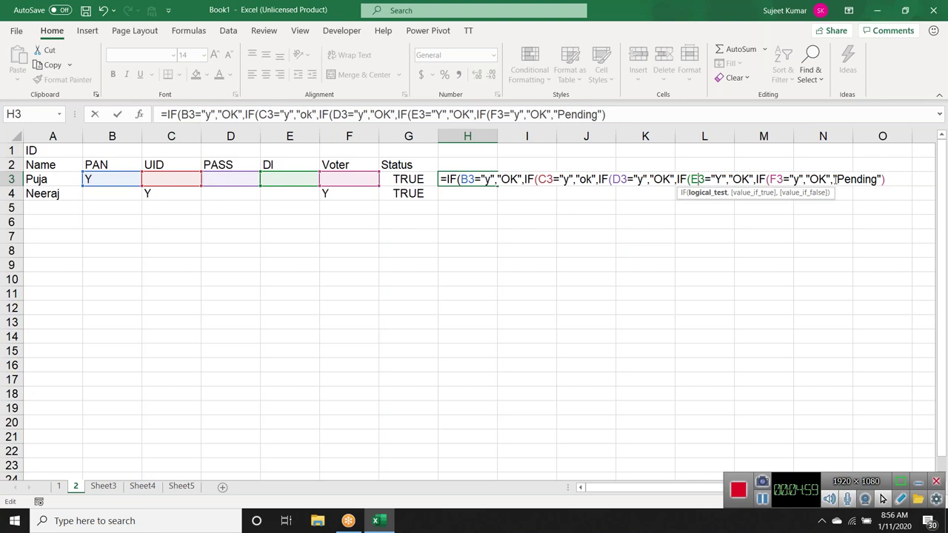
pyautogui.moveTo(833, 179); pyautogui.dragTo(531, 143)
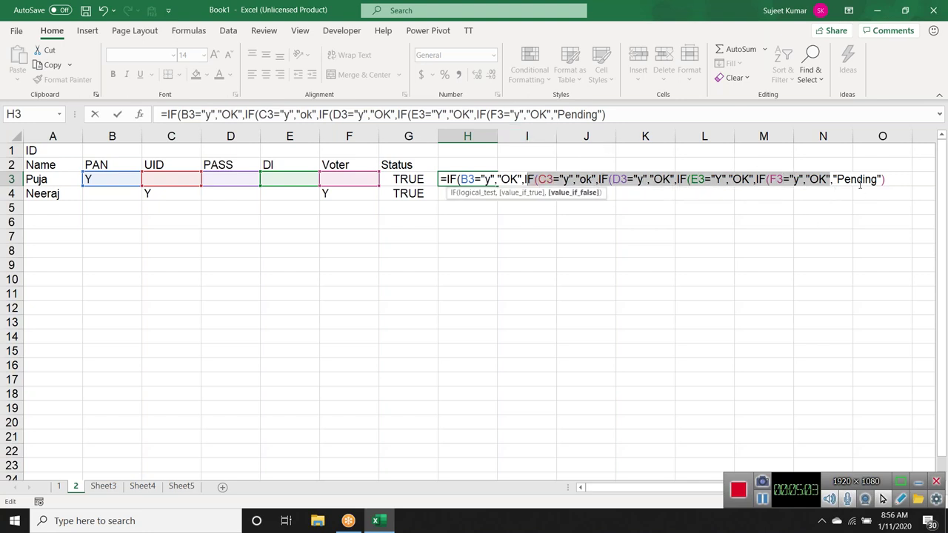
pyautogui.press('Return')
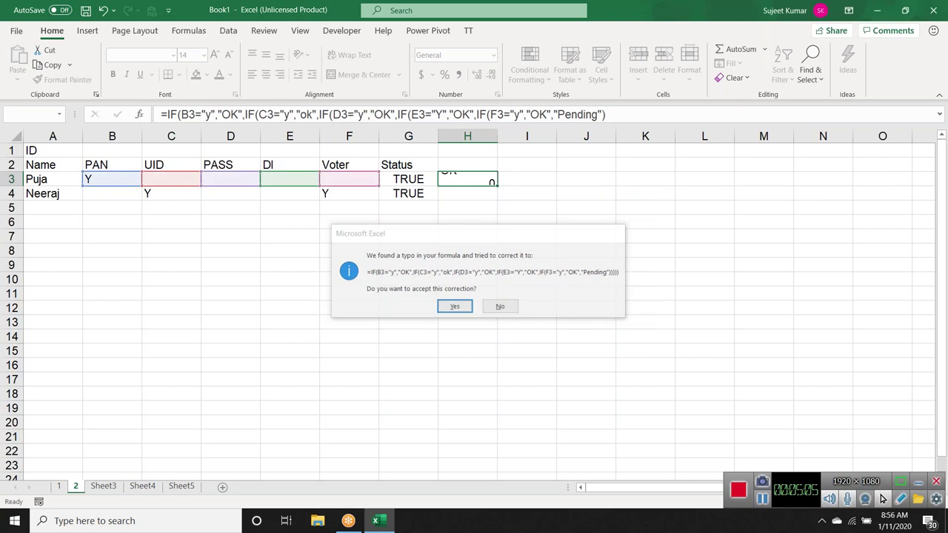
# - Accept the bracket correction and copy the H3 formula down to H4
pyautogui.press('Return')
pyautogui.moveTo(442, 180); pyautogui.dragTo(452, 192)
pyautogui.hotkey('ctrl', 'd')
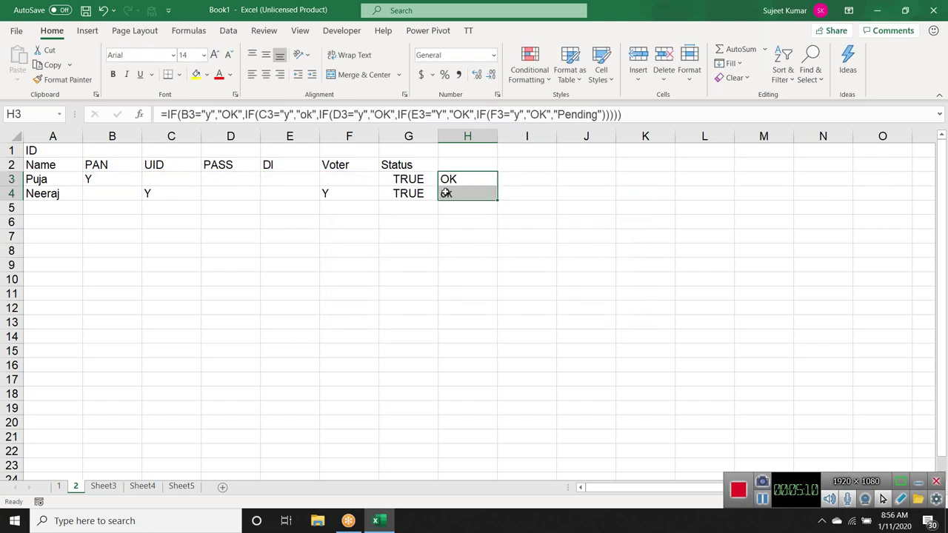
pyautogui.click(451, 191)
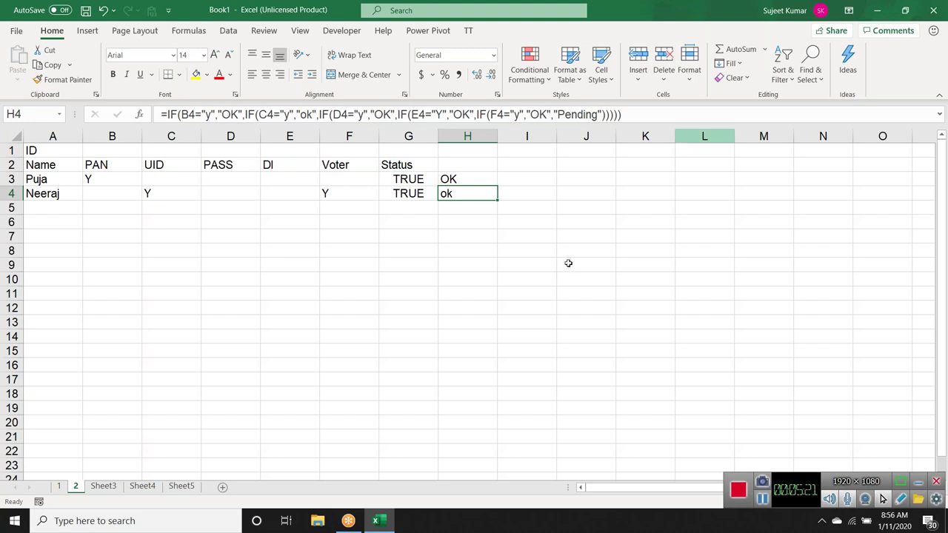
pyautogui.click(31, 238)
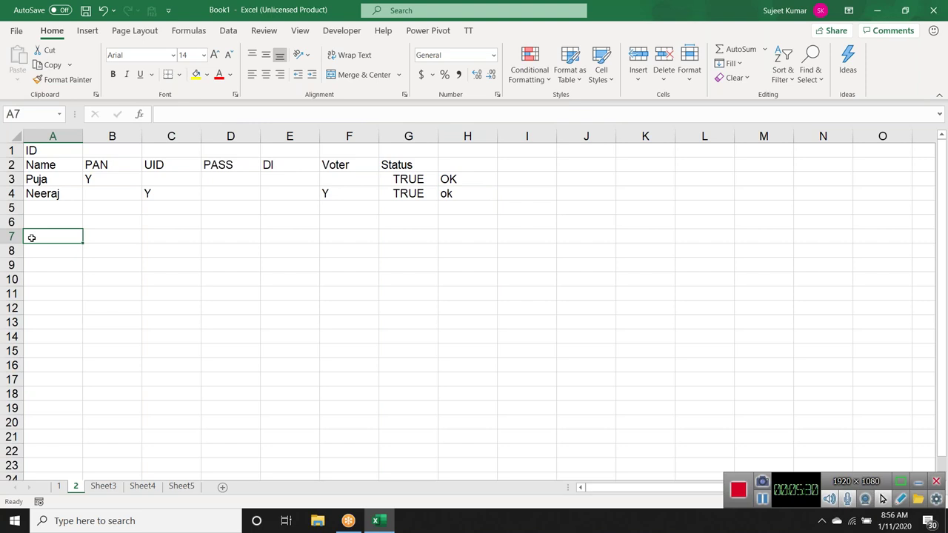
# - Label A7 as Q1 and copy the A2:F4 table into A8:F10
pyautogui.write('Q1')
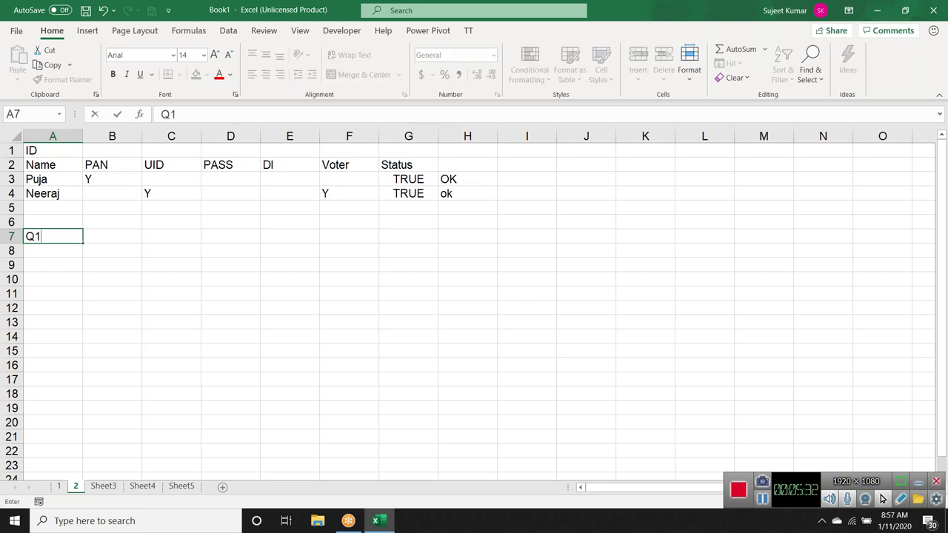
pyautogui.press('Return')
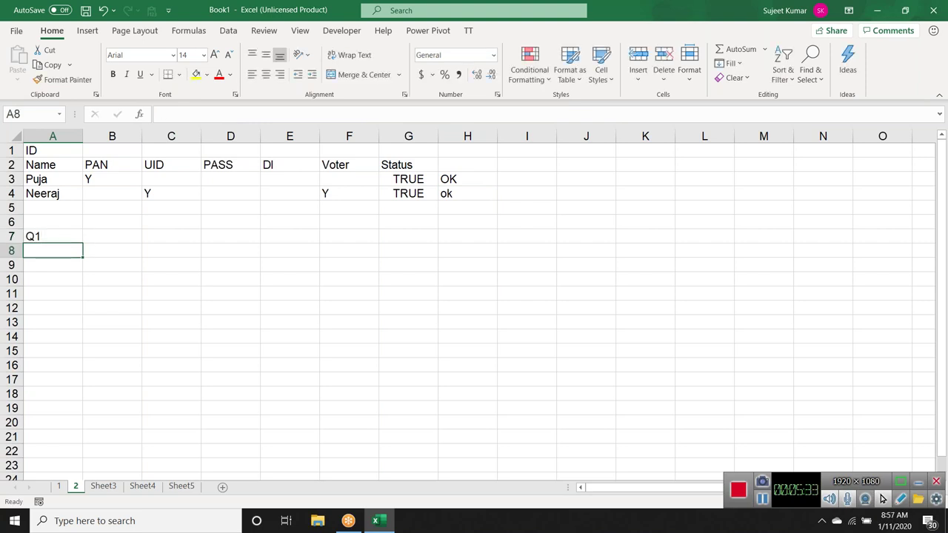
pyautogui.moveTo(38, 168)
pyautogui.mouseDown()
pyautogui.moveTo(106, 182)
pyautogui.moveTo(348, 195)
pyautogui.mouseUp()
pyautogui.hotkey('ctrl', 'c')
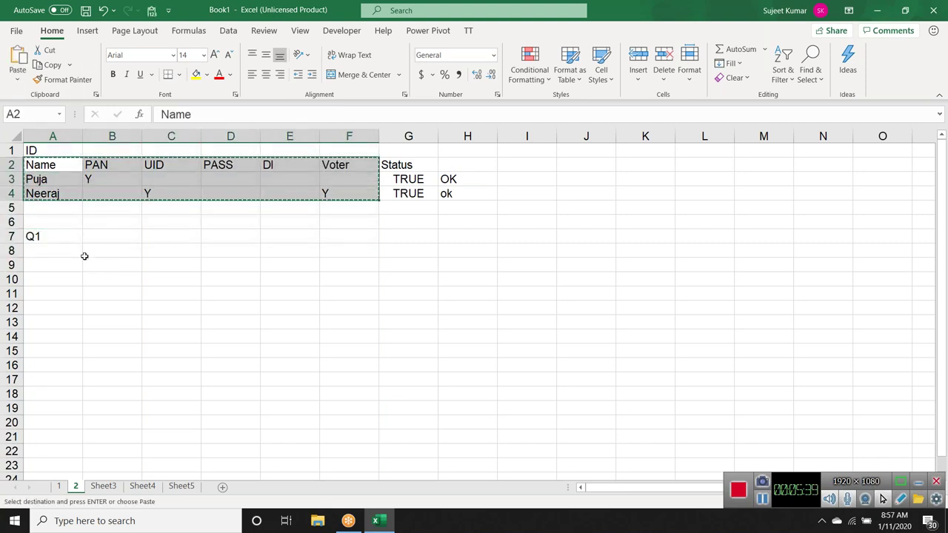
pyautogui.click(77, 255)
pyautogui.hotkey('ctrl', 'v')
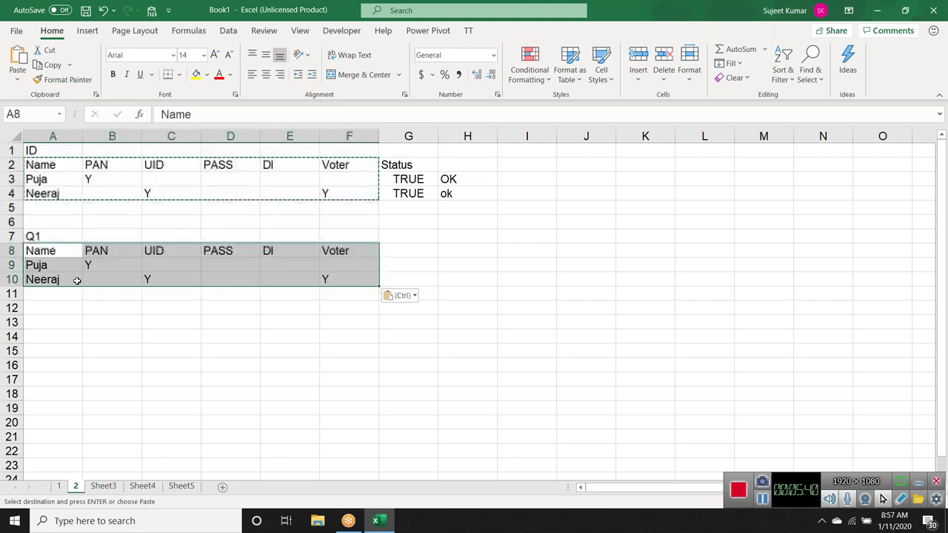
pyautogui.click(90, 305)
pyautogui.press('Escape')
pyautogui.click(89, 263)
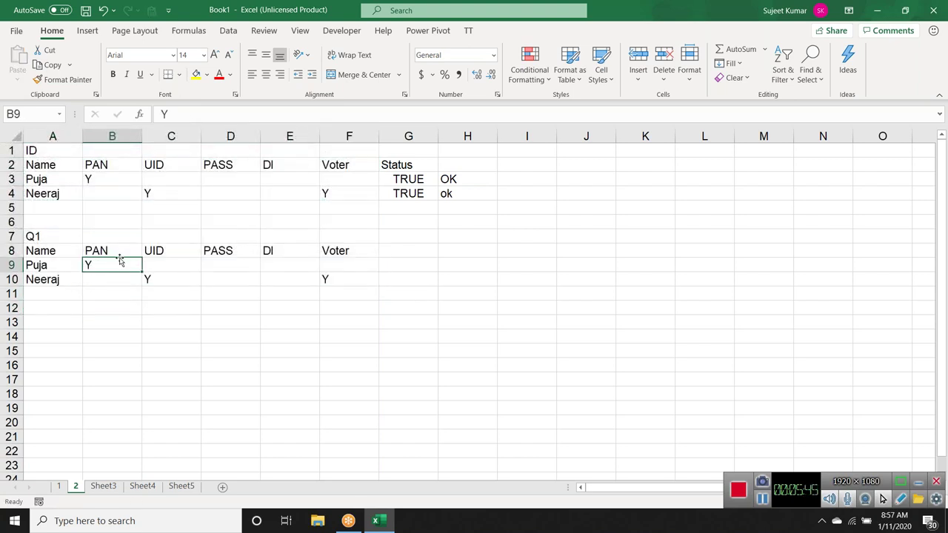
pyautogui.click(118, 254)
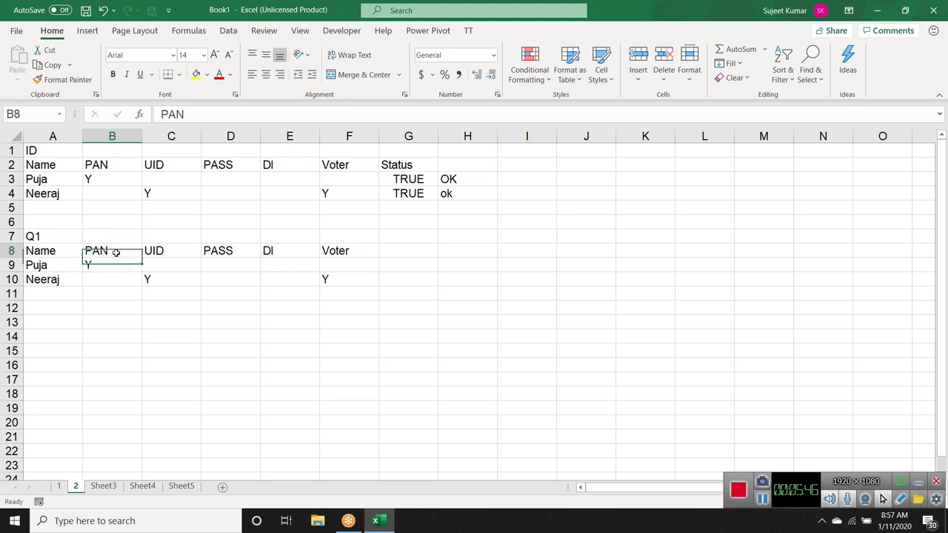
# - Fill the PAN header B8 green and the UID to Voter headers C8:F8 yellow
pyautogui.click(207, 75)
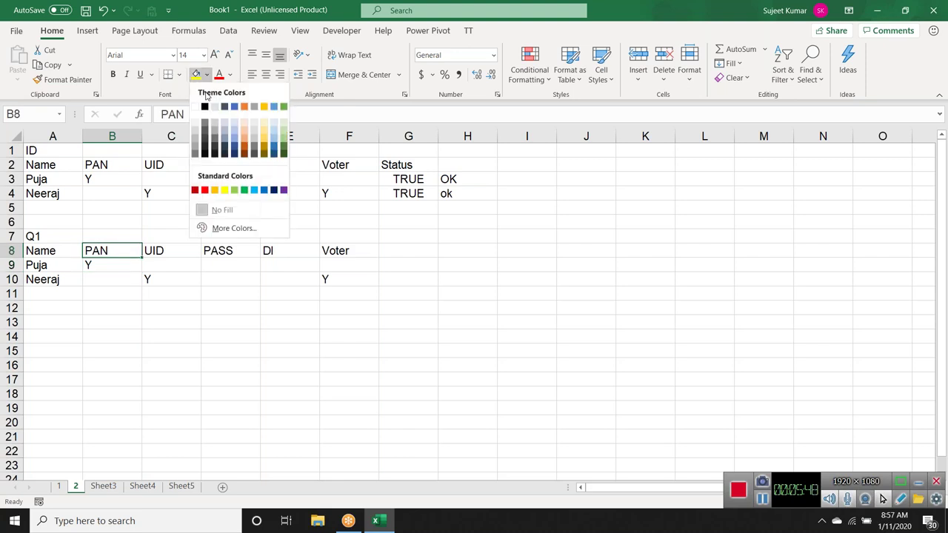
pyautogui.click(245, 191)
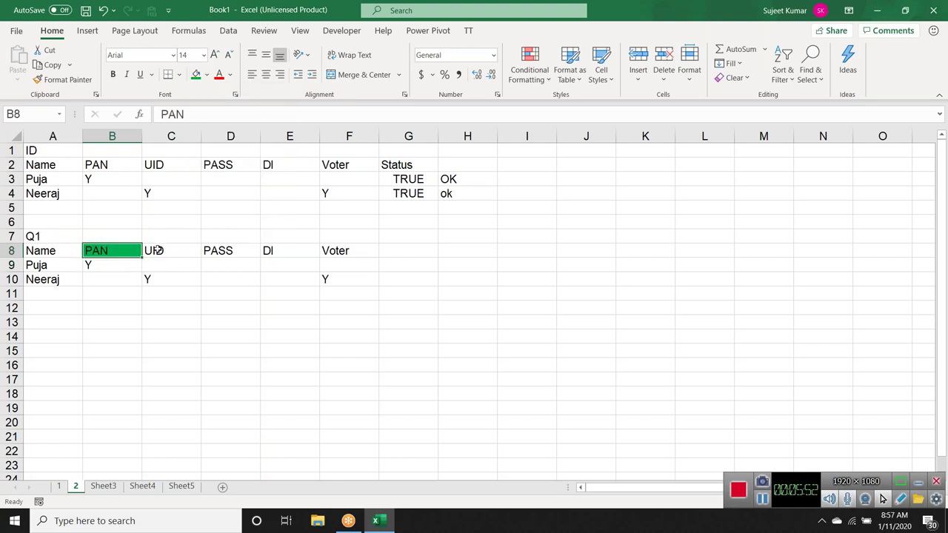
pyautogui.moveTo(157, 250); pyautogui.dragTo(330, 250)
pyautogui.click(207, 74)
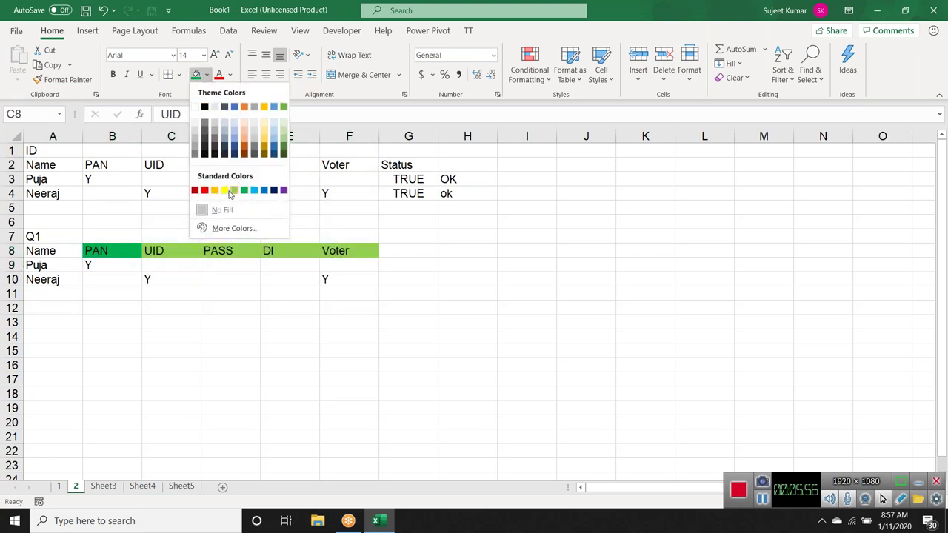
pyautogui.click(225, 190)
pyautogui.click(169, 310)
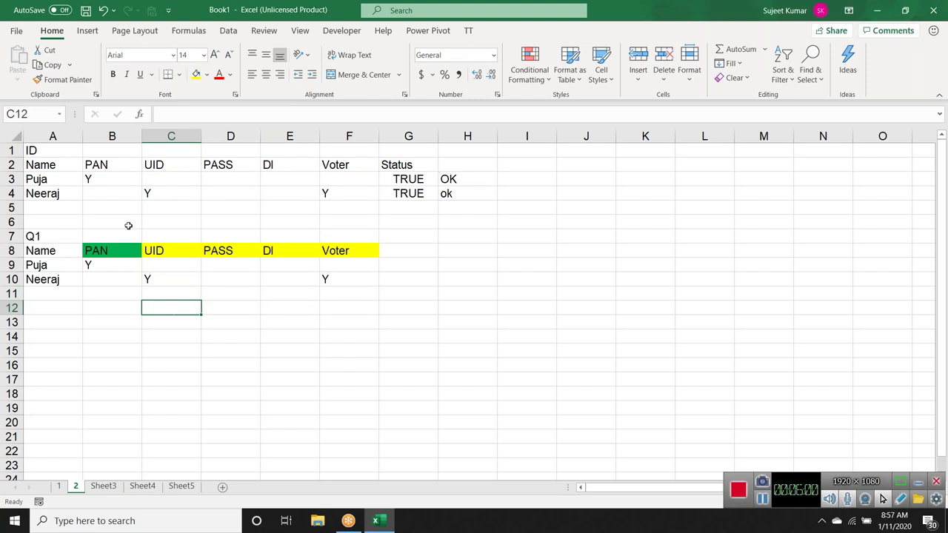
pyautogui.click(415, 264)
# - Start G9's formula as =AND(B9="y",OR( to test the PAN value
pyautogui.write('=')
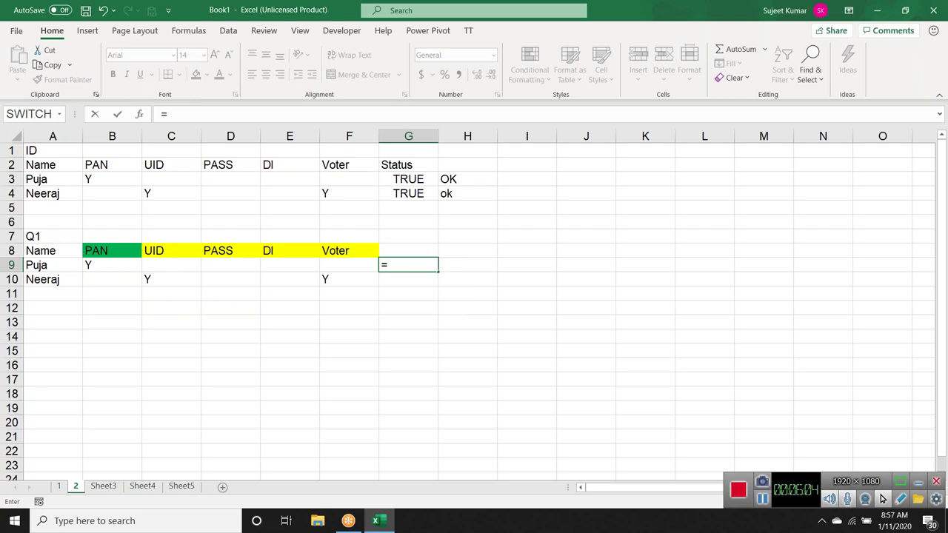
pyautogui.write('and')
pyautogui.press('Tab')
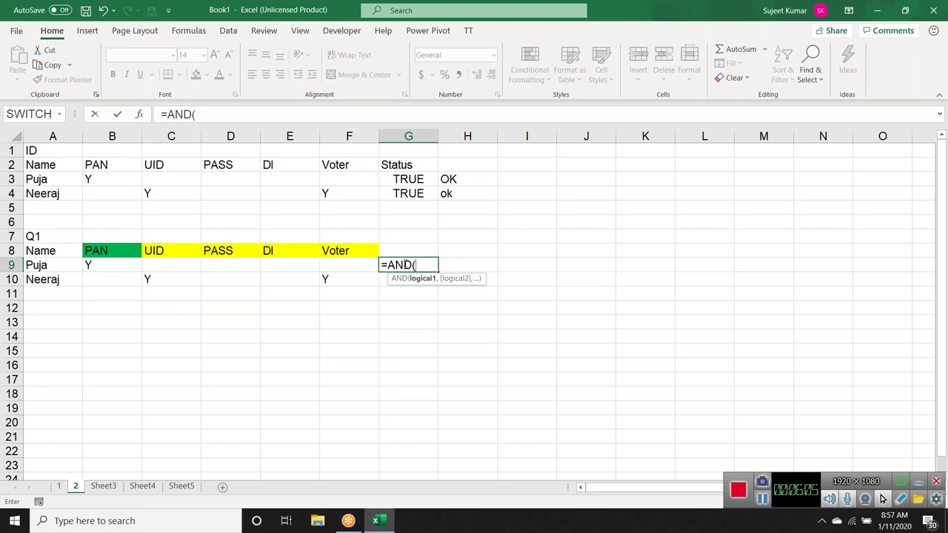
pyautogui.click(118, 264)
pyautogui.write('="y')
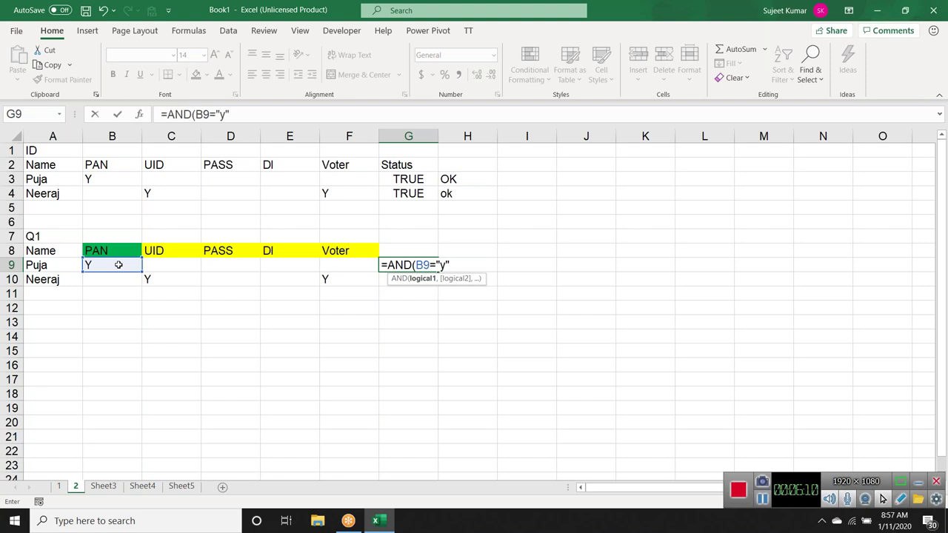
pyautogui.write(',or')
pyautogui.press('Tab')
# - Complete the OR clause testing C9, D9, E9 and F9 for "y" and enter it
pyautogui.click(193, 264)
pyautogui.write('="y')
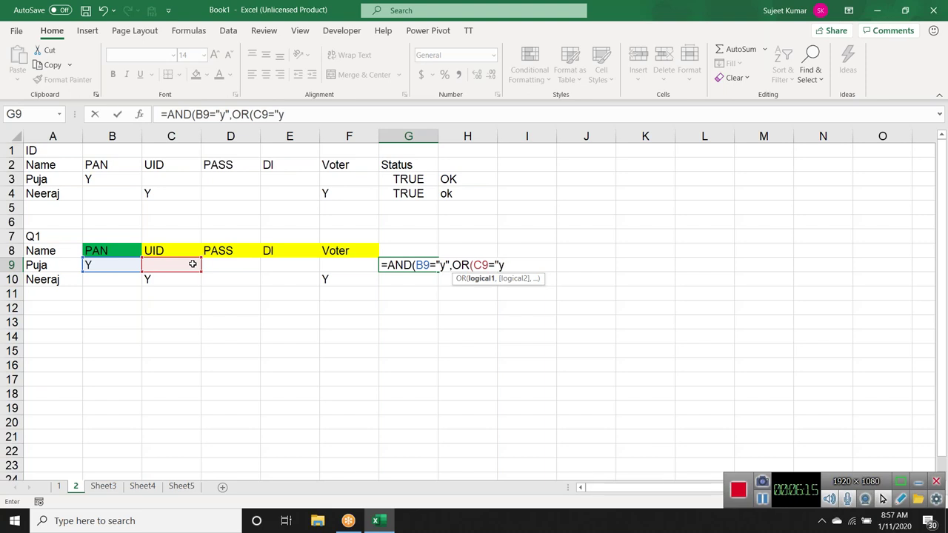
pyautogui.write('",')
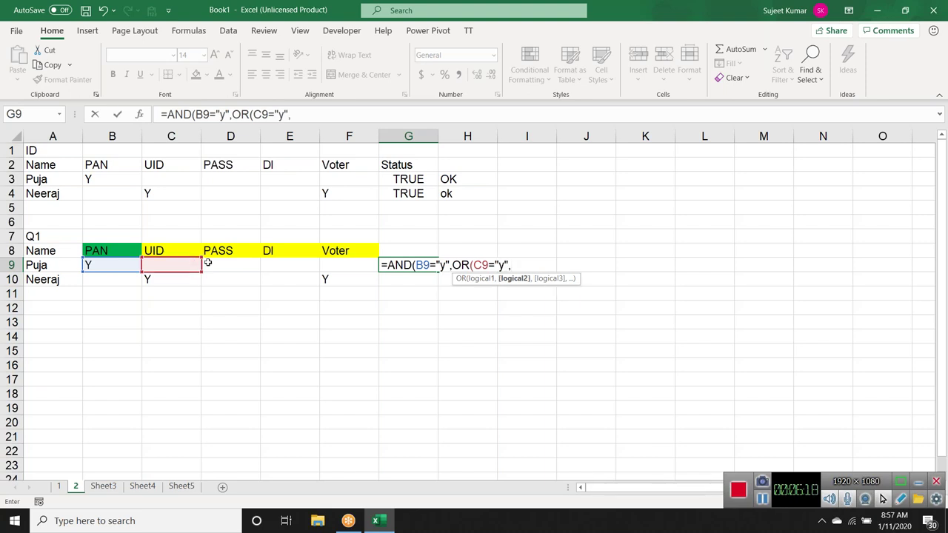
pyautogui.click(218, 264)
pyautogui.write('="y')
pyautogui.write(',')
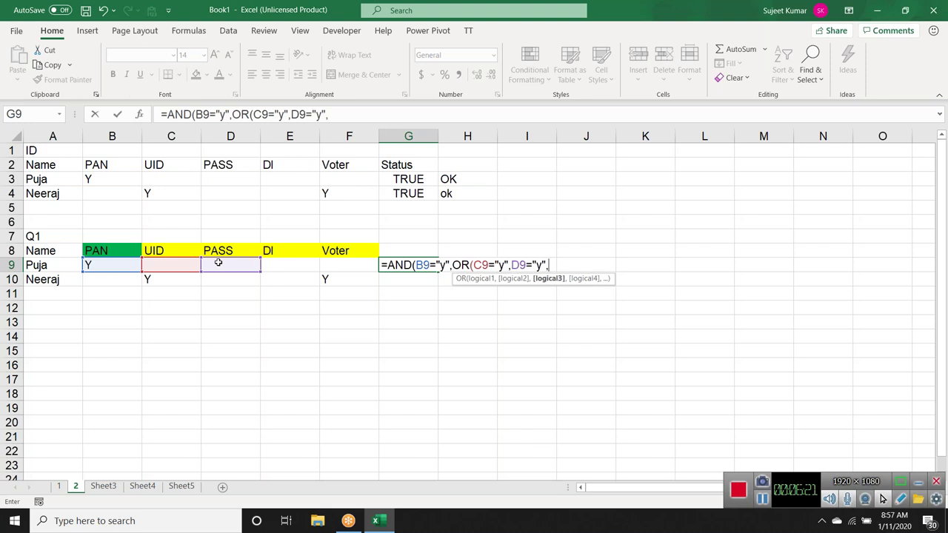
pyautogui.click(274, 265)
pyautogui.write('="y",')
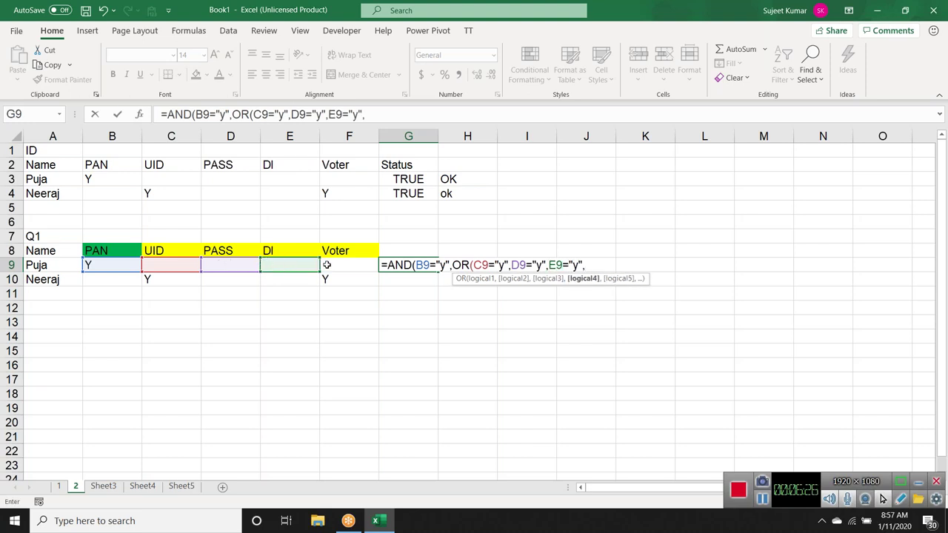
pyautogui.click(328, 265)
pyautogui.write('="y")')
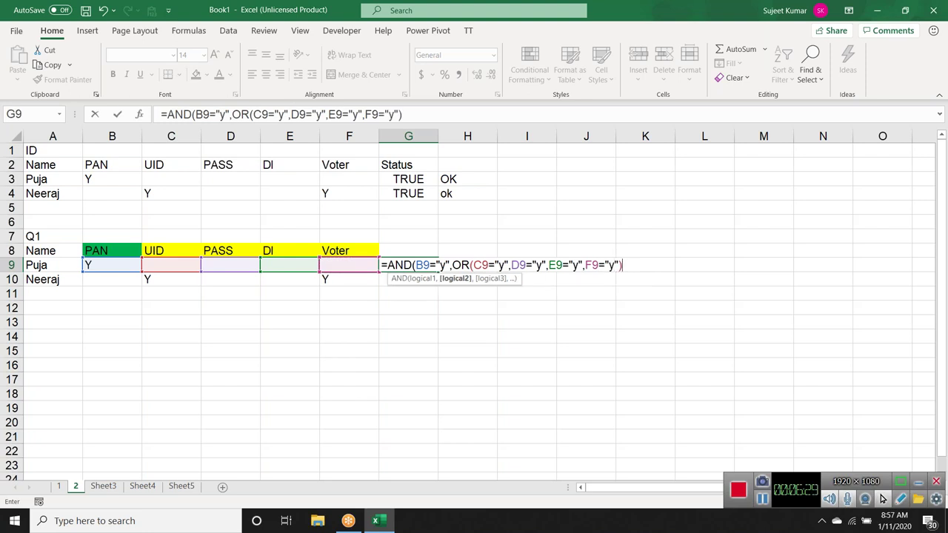
pyautogui.press('Return')
# - Accept Excel's formula correction and mark DI as Y in E9, making G9 TRUE
pyautogui.press('Return')
pyautogui.press('Up')
pyautogui.click(293, 263)
pyautogui.write('Y')
pyautogui.press('Return')
pyautogui.press('Up')
pyautogui.press('Right')
pyautogui.press('Right')
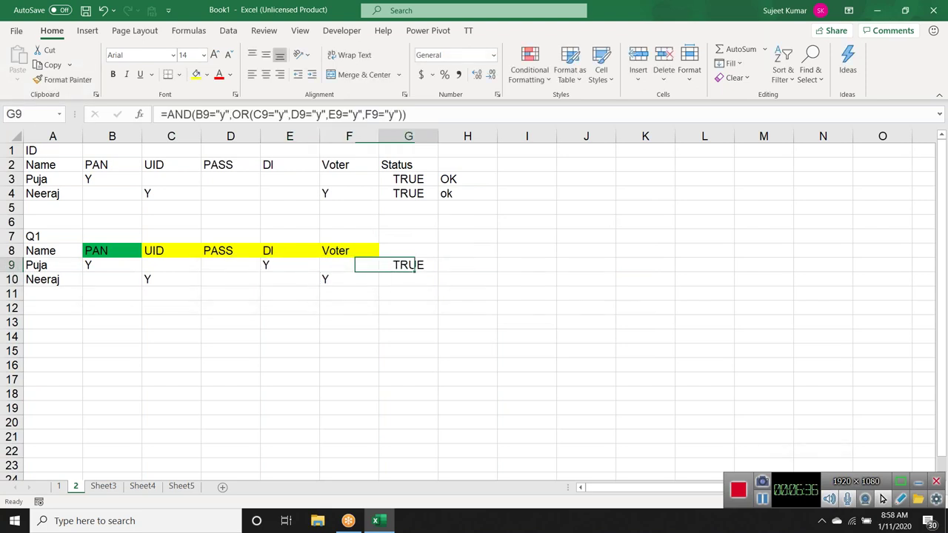
pyautogui.click(168, 115)
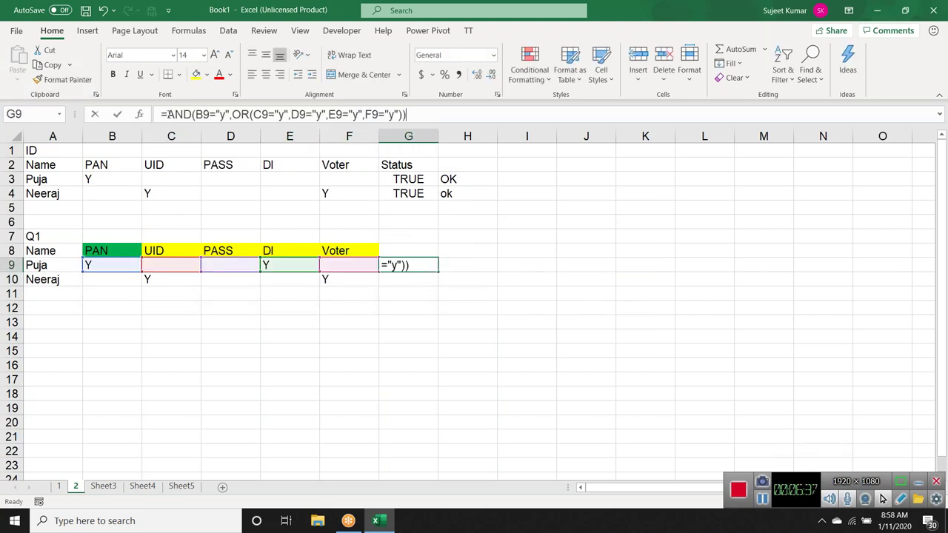
# - Wrap G9's AND/OR check in IF returning "OK" or "Pending", then fill it down to G10
pyautogui.write('IF')
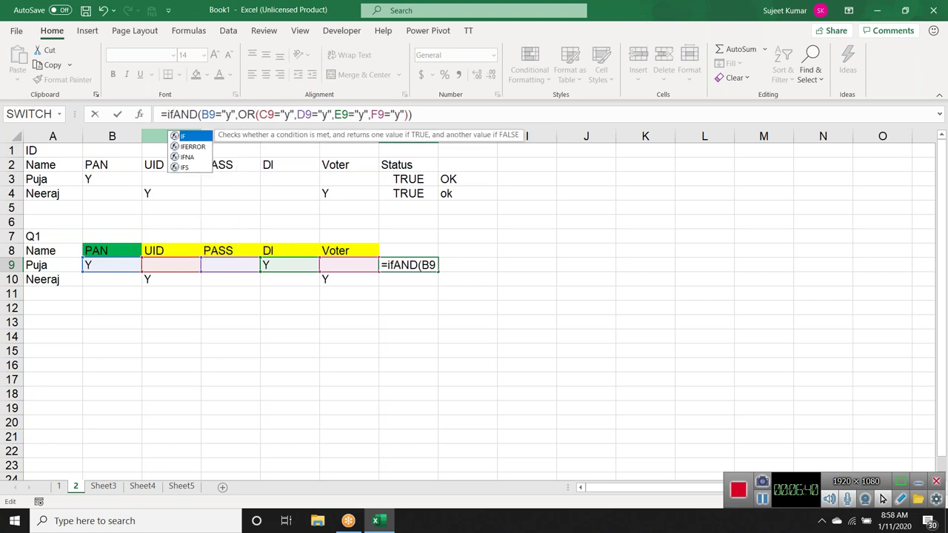
pyautogui.write('(')
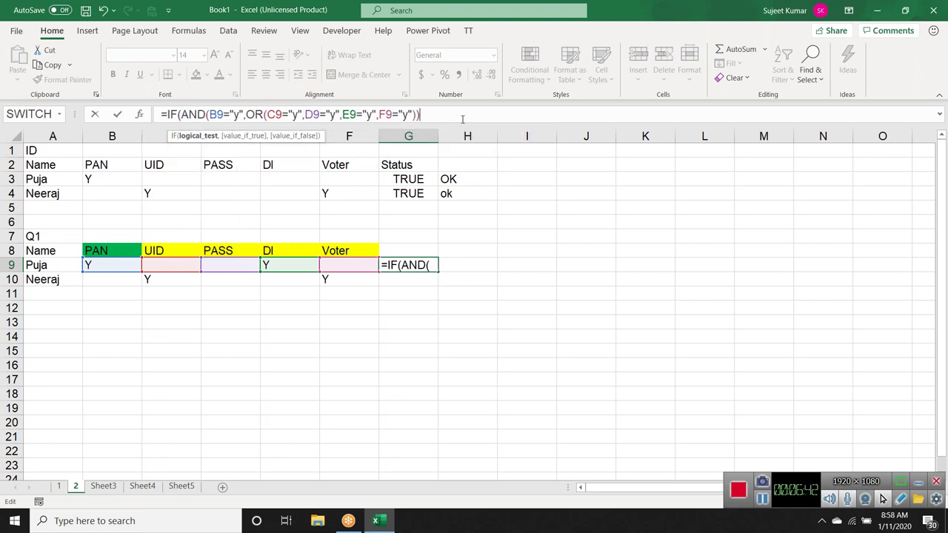
pyautogui.write(',"')
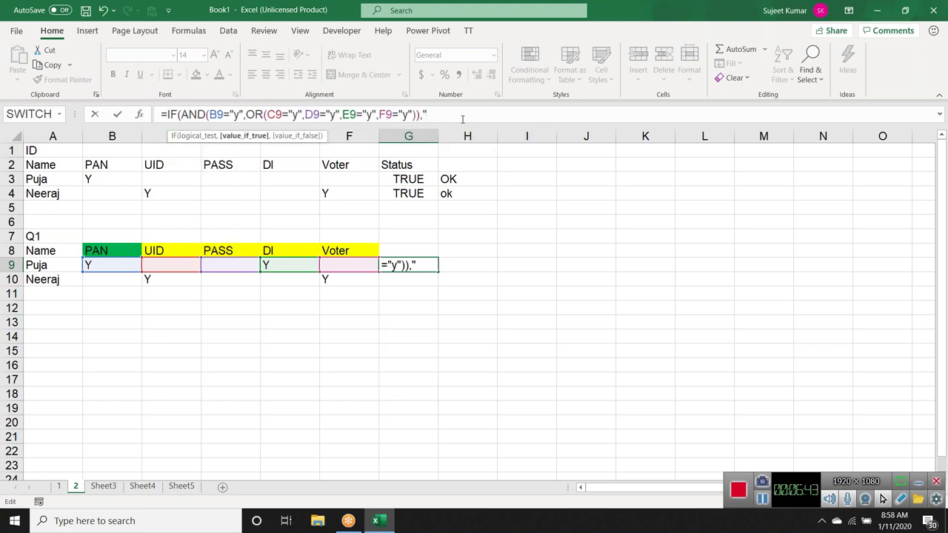
pyautogui.write('OK",')
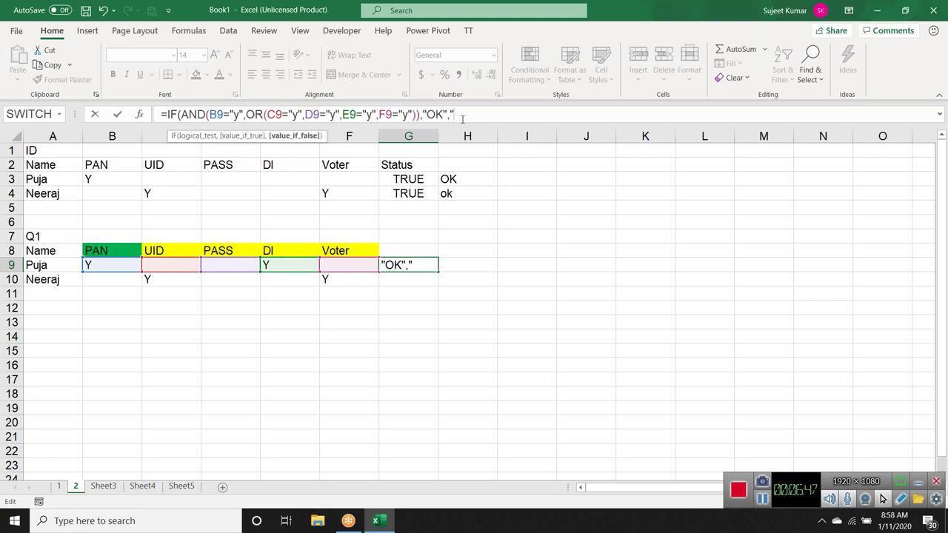
pyautogui.write('Pending')
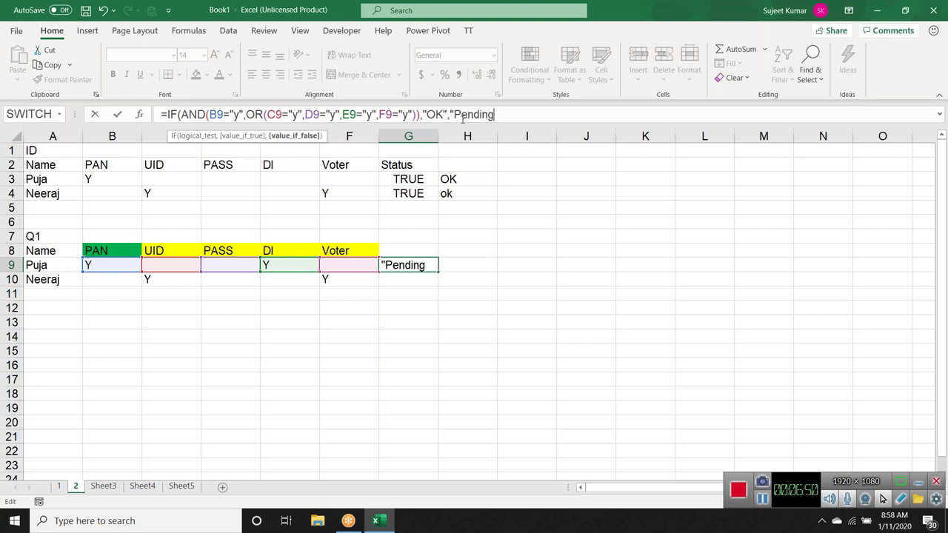
pyautogui.write('"')
pyautogui.press('Return')
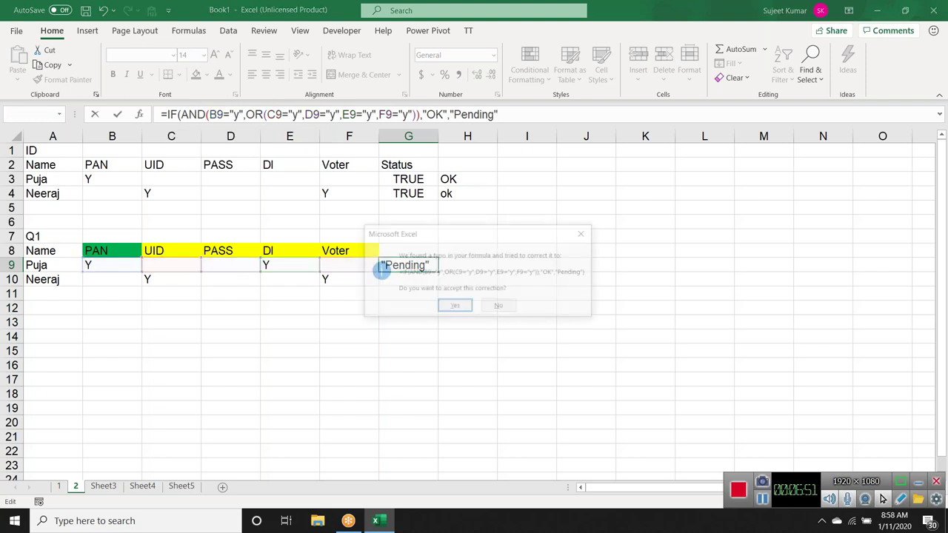
pyautogui.press('Return')
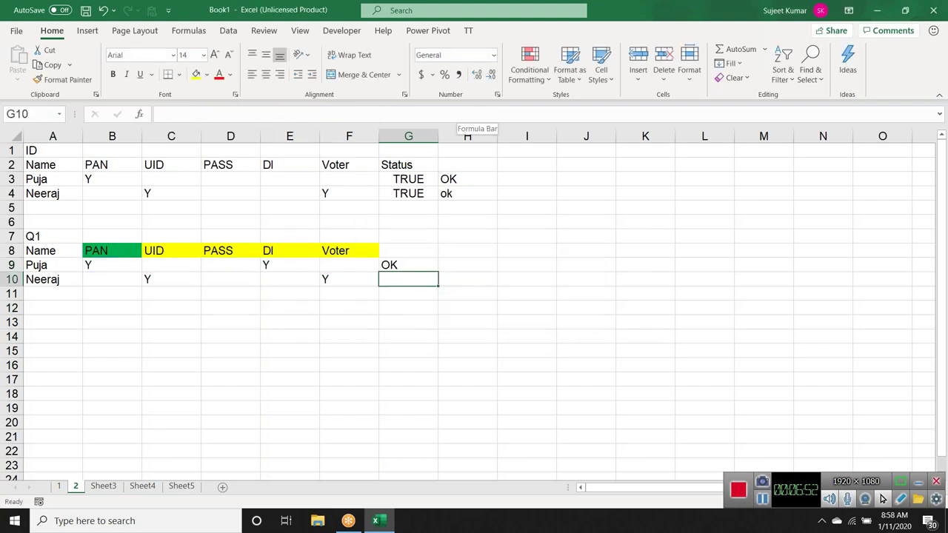
pyautogui.hotkey('ctrl', 'd')
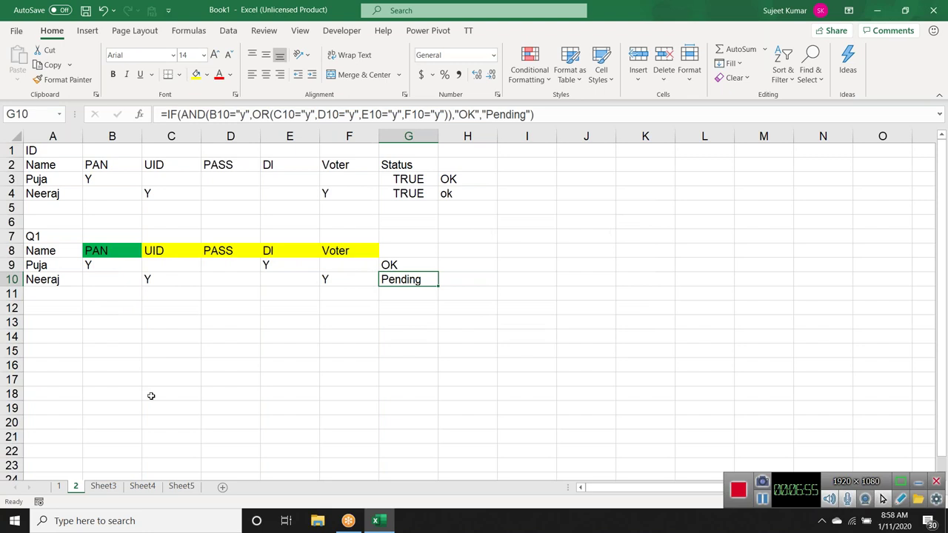
pyautogui.click(743, 494)
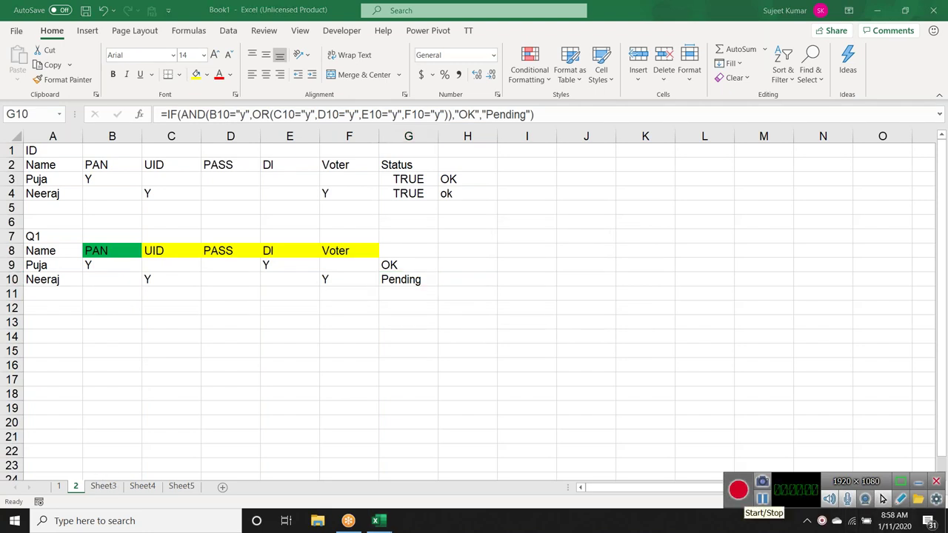
pyautogui.moveTo(927, 473)
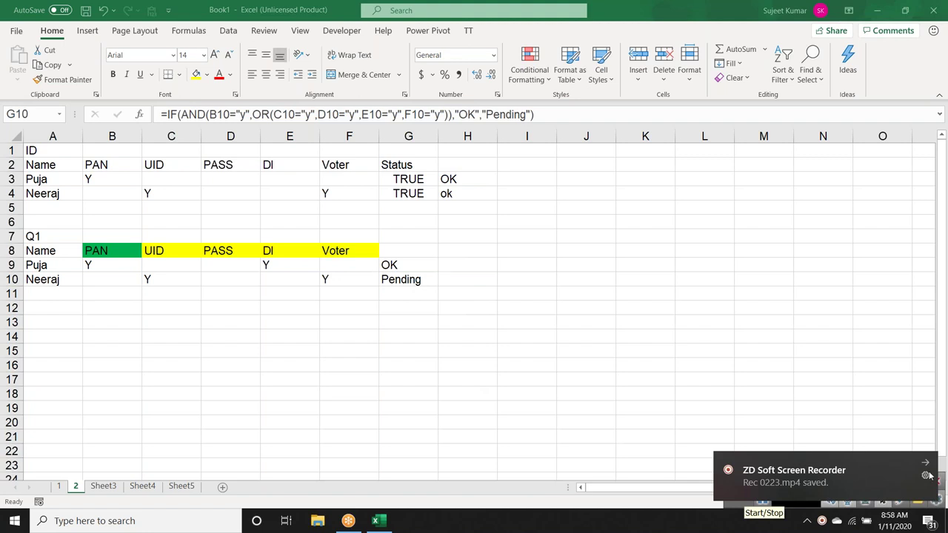
pyautogui.click(927, 465)
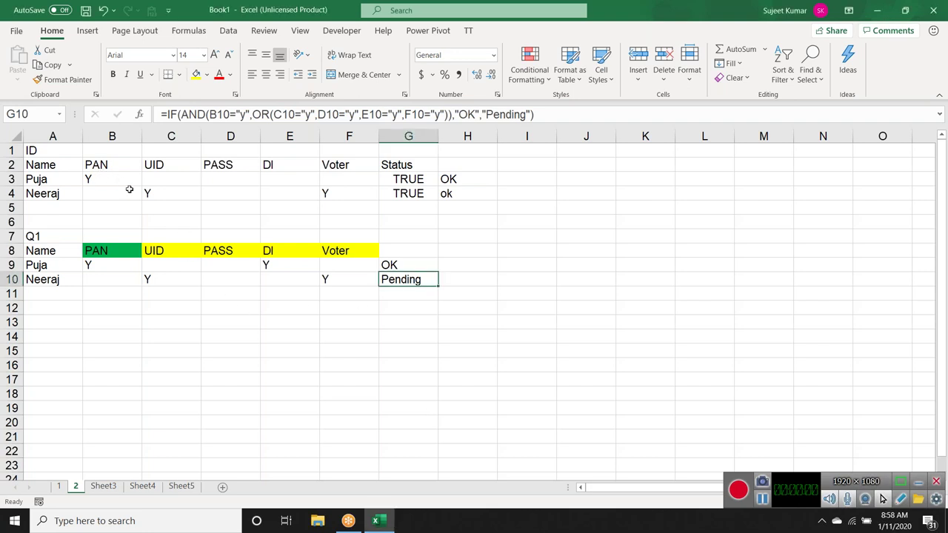
pyautogui.click(149, 208)
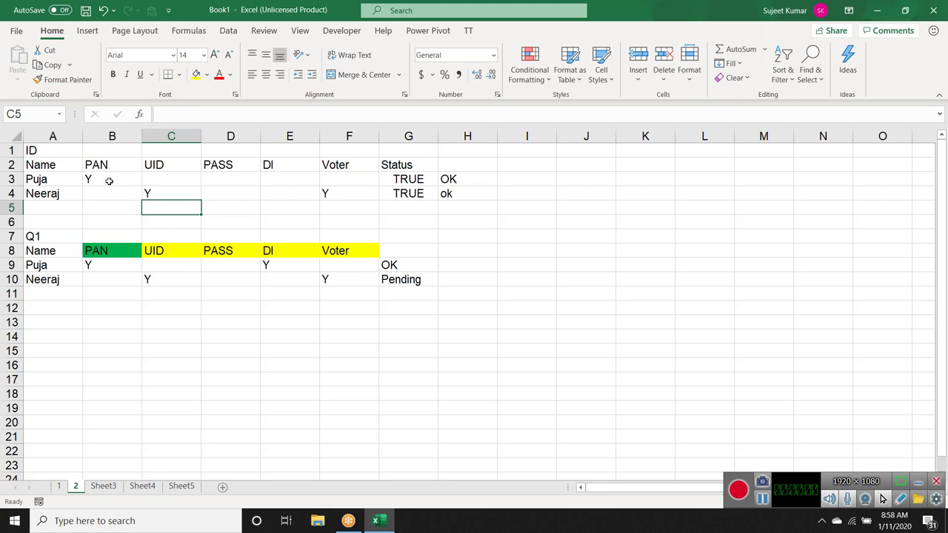
pyautogui.click(109, 181)
pyautogui.moveTo(173, 184); pyautogui.dragTo(131, 177)
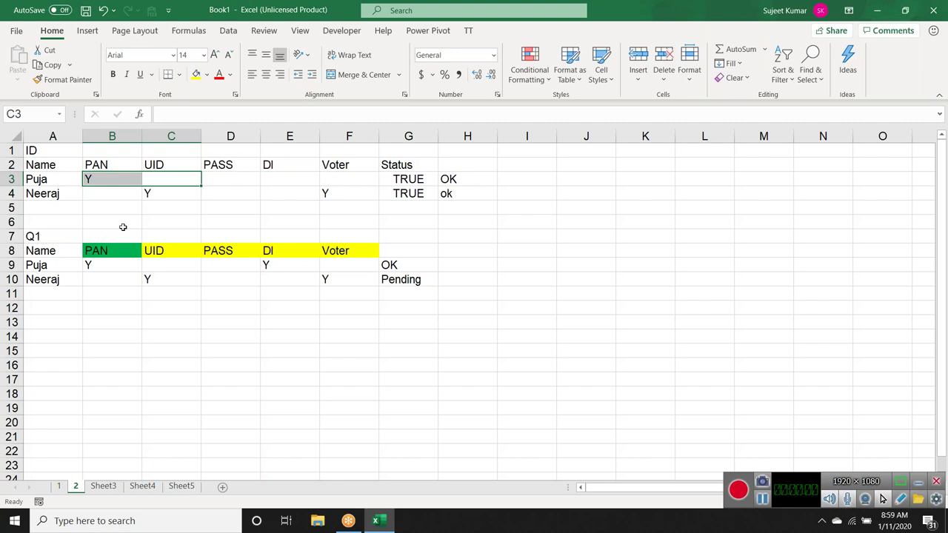
pyautogui.click(407, 183)
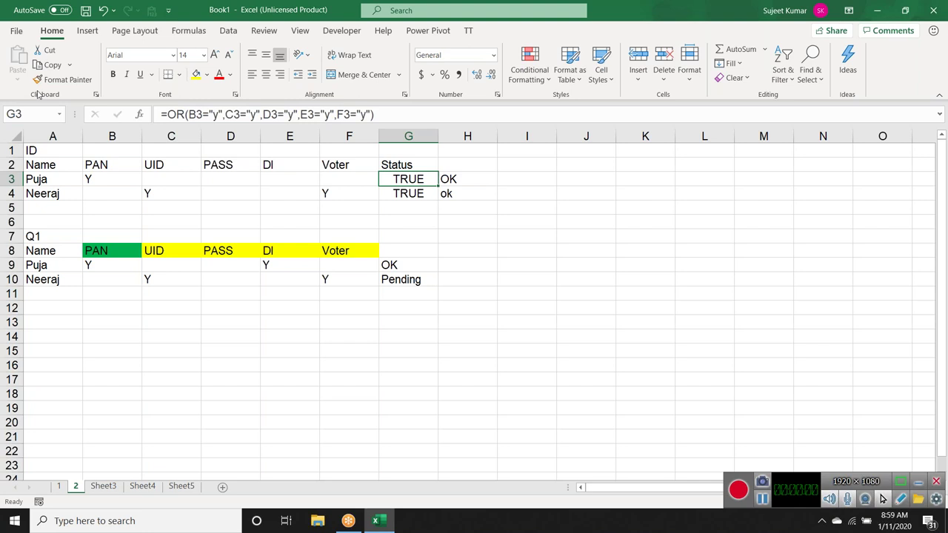
pyautogui.click(41, 179)
pyautogui.moveTo(41, 180); pyautogui.dragTo(428, 180)
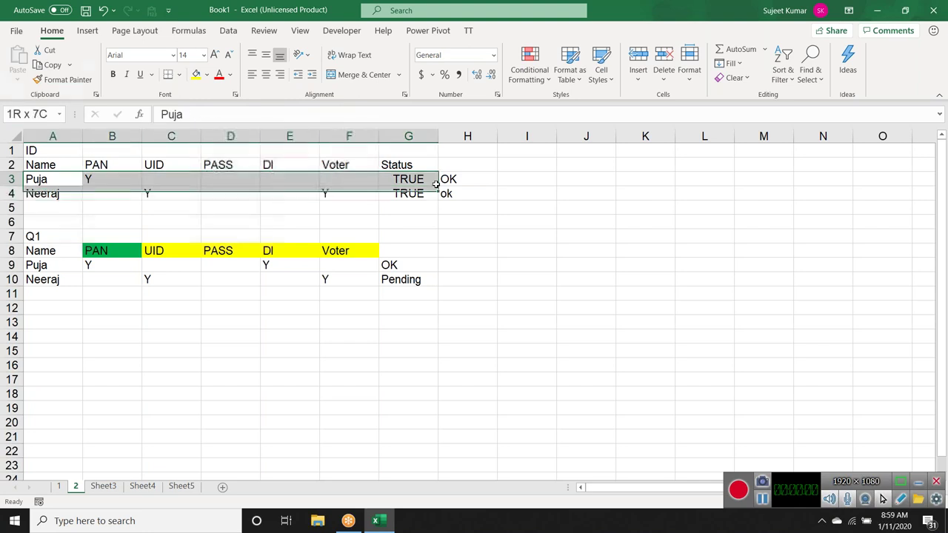
pyautogui.moveTo(132, 167); pyautogui.dragTo(151, 165)
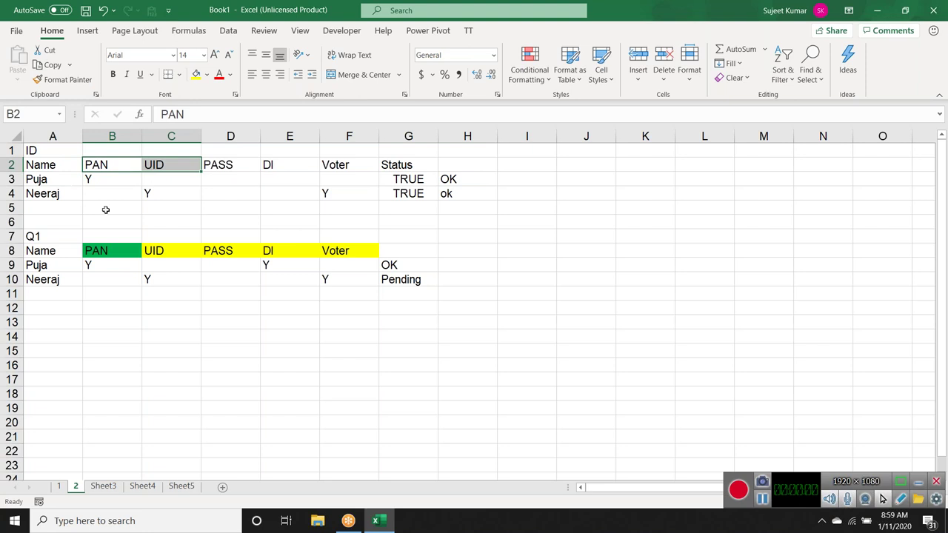
pyautogui.click(402, 267)
pyautogui.doubleClick(402, 267)
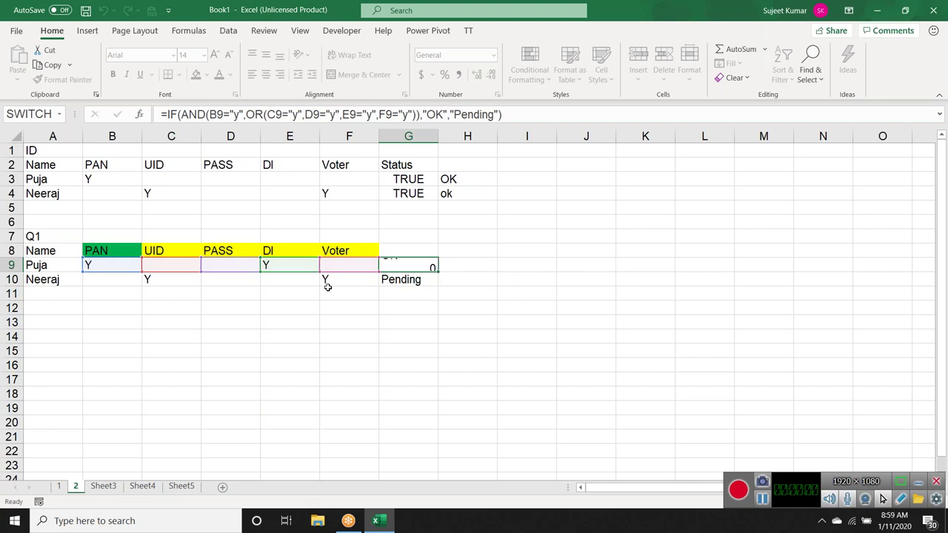
pyautogui.press('Return')
pyautogui.click(94, 493)
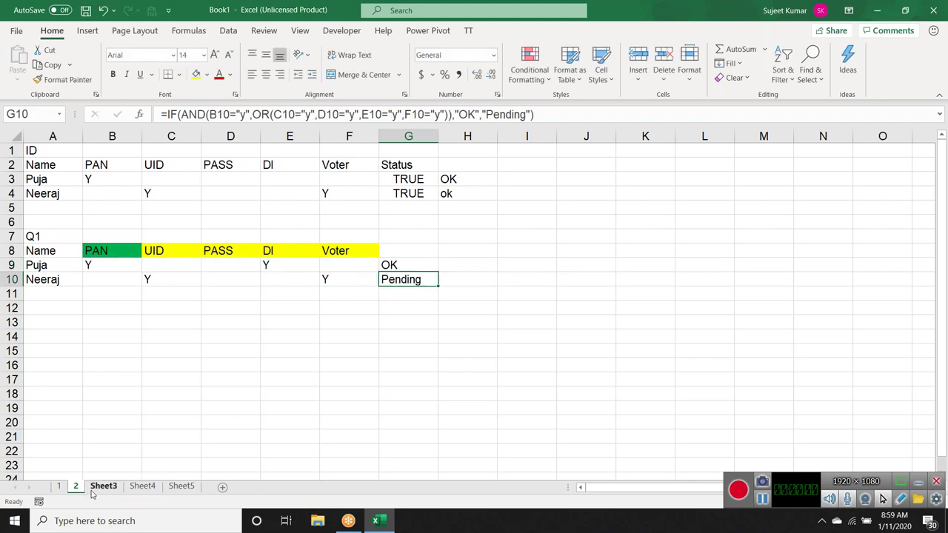
# - Rename Sheet3 to 3 and enter the heading Sales in A1
pyautogui.doubleClick(96, 488)
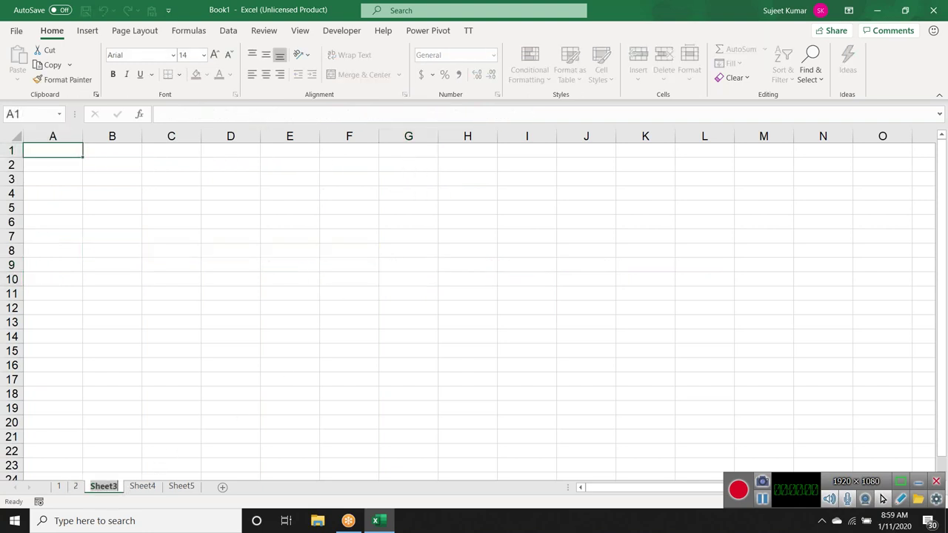
pyautogui.write('3')
pyautogui.click(126, 411)
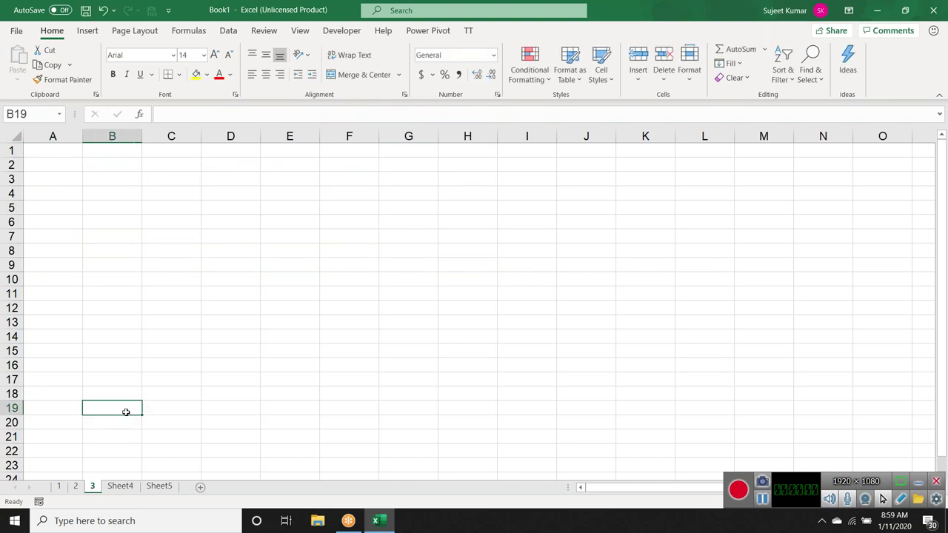
pyautogui.click(38, 154)
pyautogui.write('Sales')
pyautogui.press('Return')
# - Fill A2:A36 with =RANDBETWEEN(10,90)
pyautogui.write('=r')
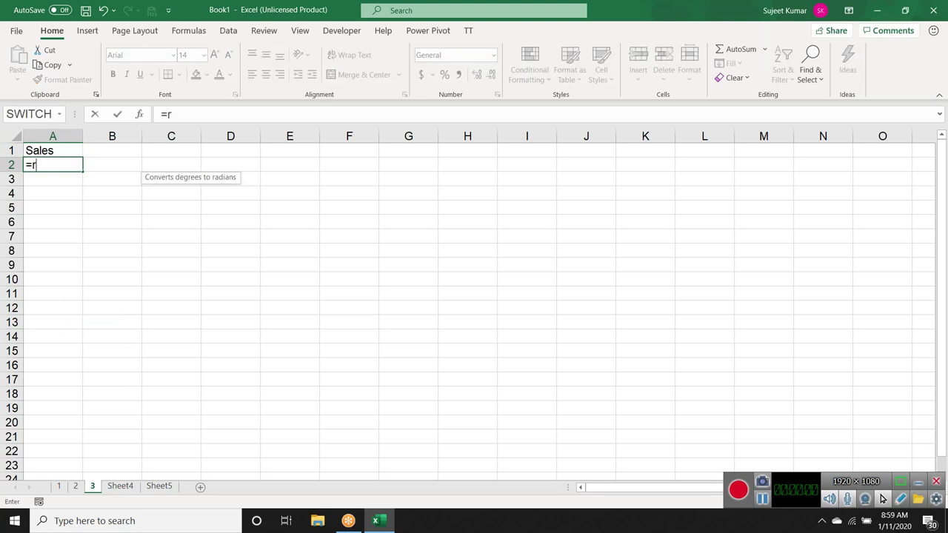
pyautogui.write('a')
pyautogui.press('Down')
pyautogui.press('Down')
pyautogui.press('Down')
pyautogui.press('Tab')
pyautogui.write('10')
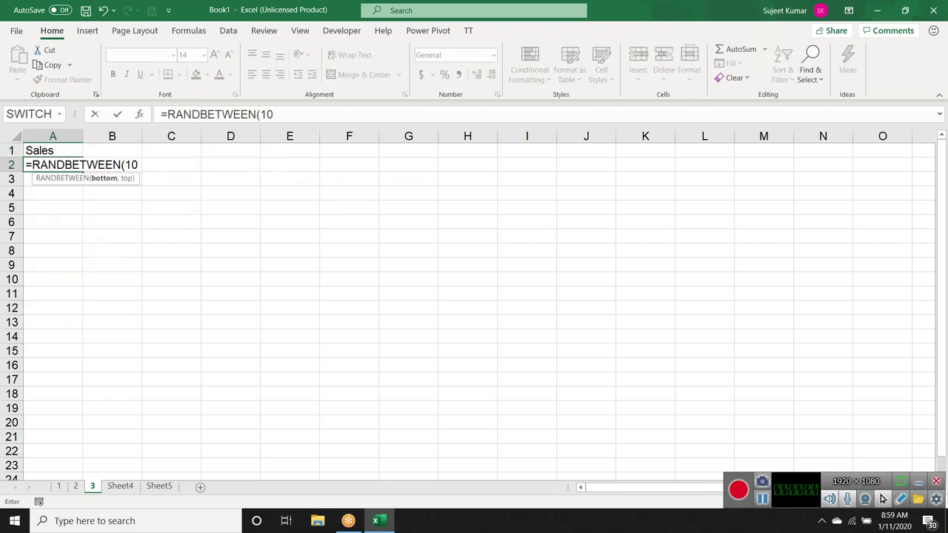
pyautogui.write(',90')
pyautogui.press('Return')
pyautogui.press('Up')
pyautogui.hotkey('shift', 'Down')
pyautogui.hotkey('shift', 'Down')
pyautogui.hotkey('shift', 'Down')
pyautogui.hotkey('shift', 'Down')
pyautogui.hotkey('shift', 'Down')
pyautogui.hotkey('shift', 'Down')
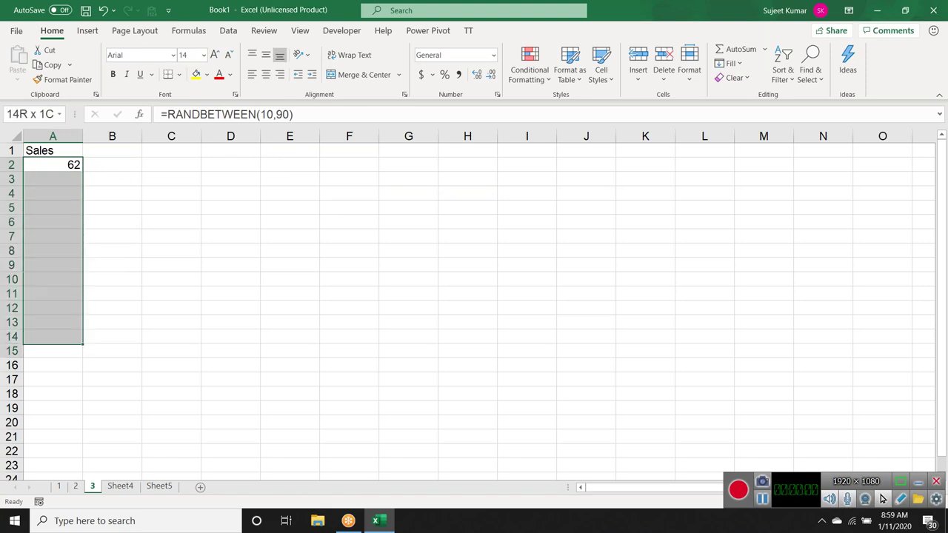
pyautogui.hotkey('shift', 'Down')
pyautogui.hotkey('shift', 'Down')
pyautogui.hotkey('shift', 'Down')
pyautogui.hotkey('shift', 'Down')
pyautogui.hotkey('shift', 'Down')
pyautogui.hotkey('shift', 'Down')
pyautogui.hotkey('shift', 'Down')
pyautogui.hotkey('shift', 'Down')
pyautogui.hotkey('ctrl', 'd')
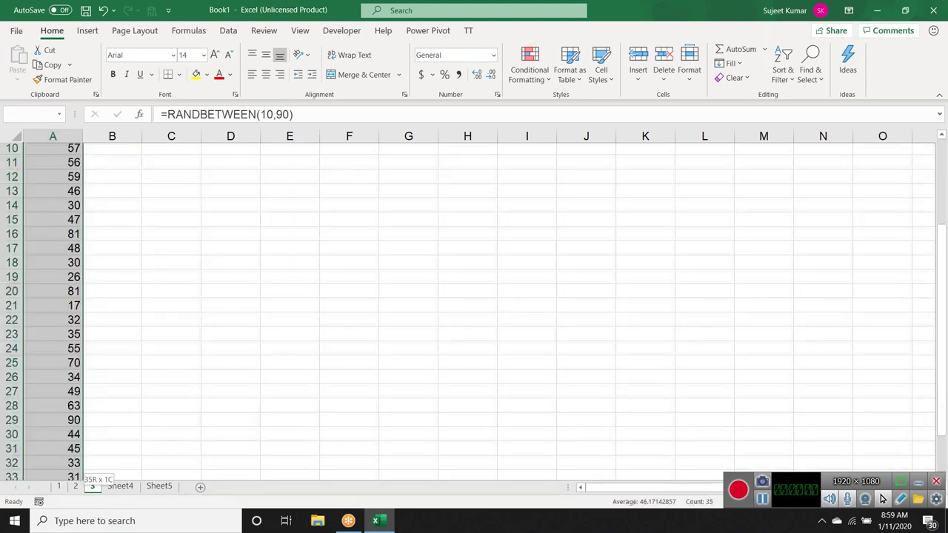
# - Convert the random numbers in A2:A36 to fixed values with Paste Values
pyautogui.hotkey('ctrl', 'c')
pyautogui.click(17, 77)
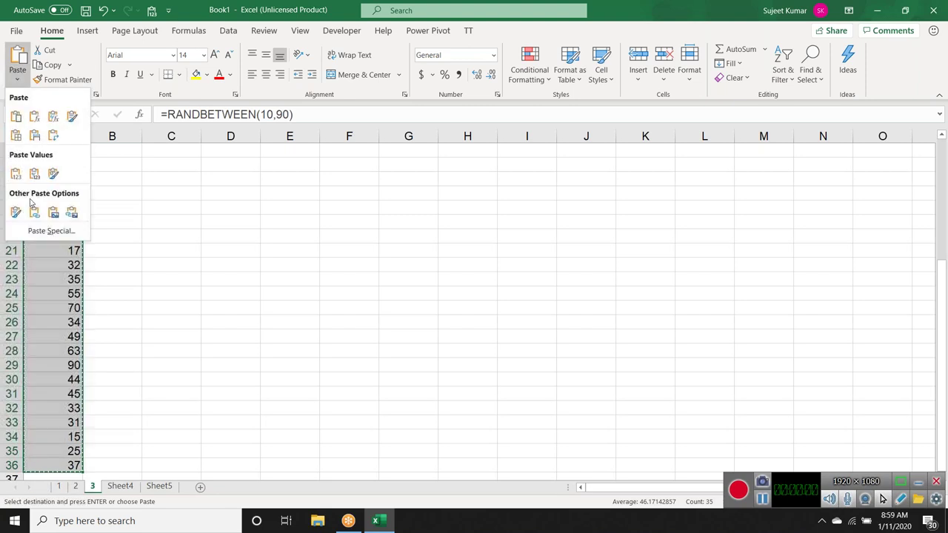
pyautogui.click(15, 175)
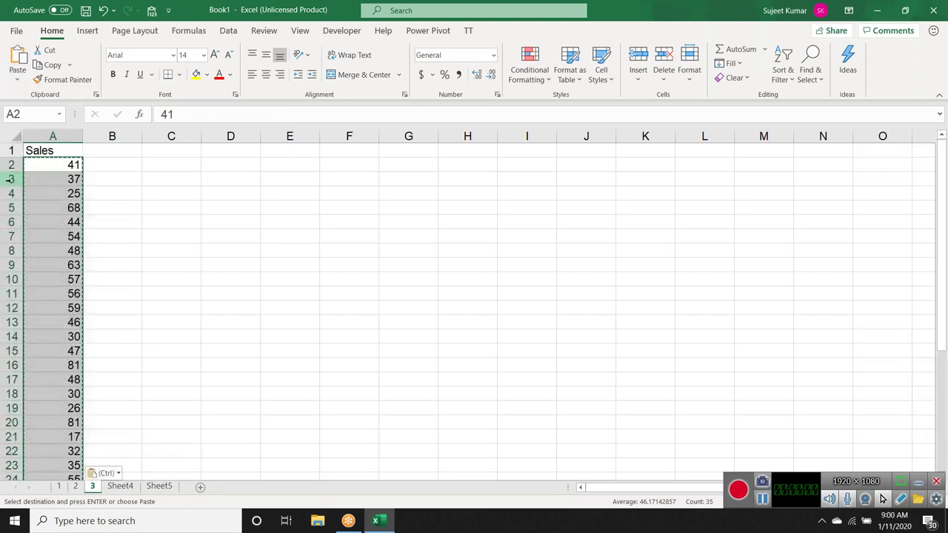
pyautogui.press('Escape')
pyautogui.hotkey('ctrl', 'Home')
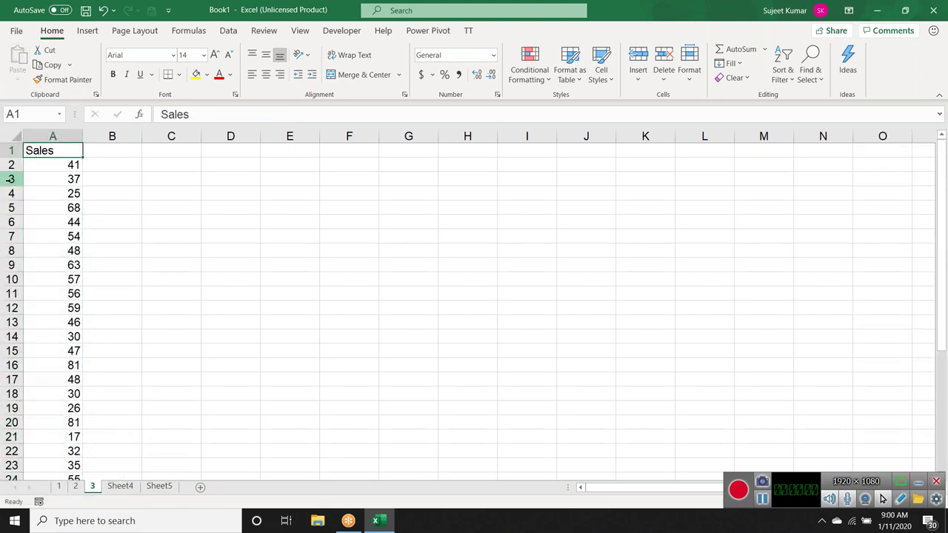
pyautogui.hotkey('ctrl', 'Down')
pyautogui.press('Down')
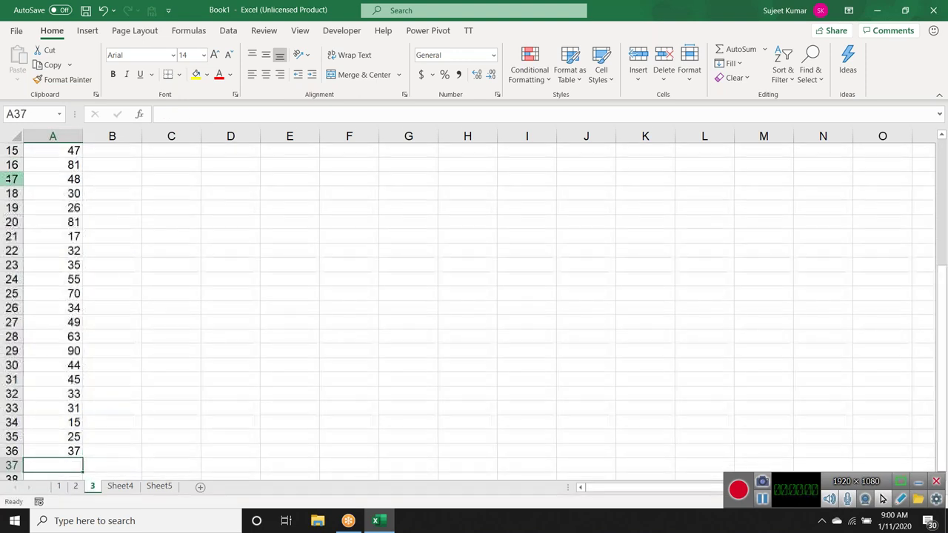
pyautogui.hotkey('ctrl', 'Home')
pyautogui.hotkey('ctrl', 'Down')
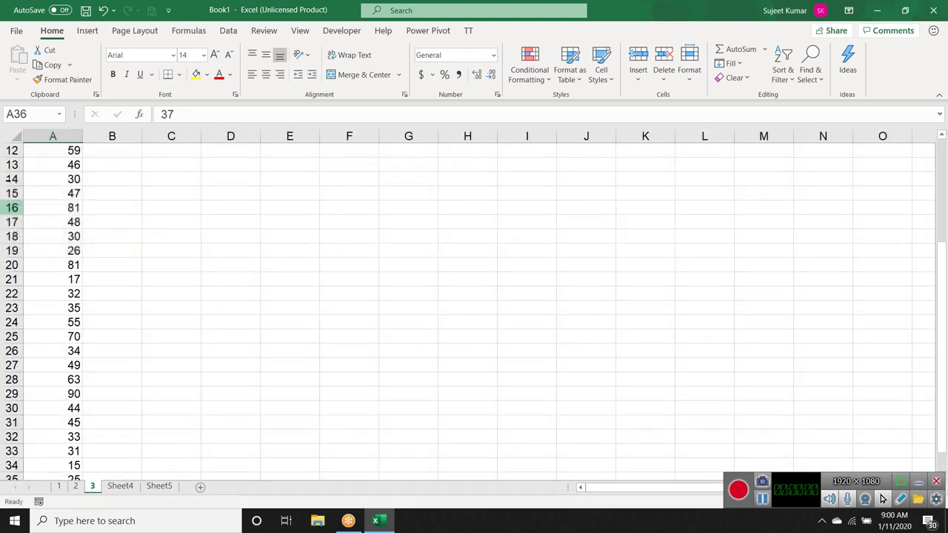
pyautogui.hotkey('ctrl', 'Home')
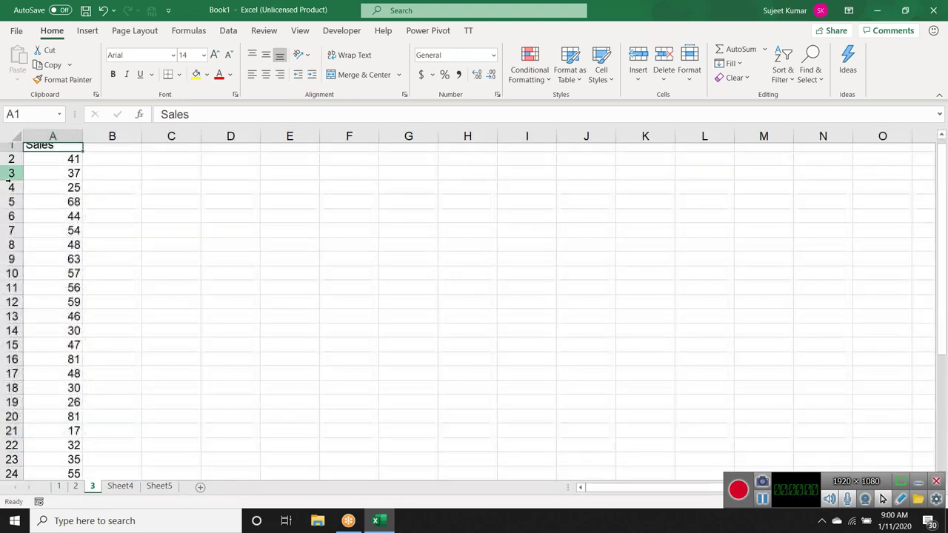
pyautogui.press('Right')
pyautogui.hotkey('ctrl', 'v')
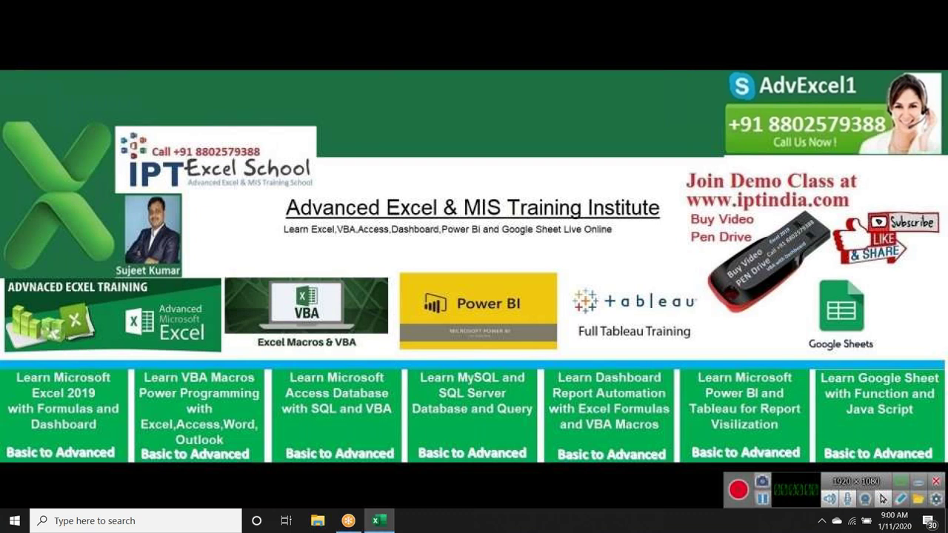
# - Restore Excel and enter the first slabs: 0-40 gives 500, 41-80 gives 1000
pyautogui.click(379, 521)
pyautogui.click(180, 166)
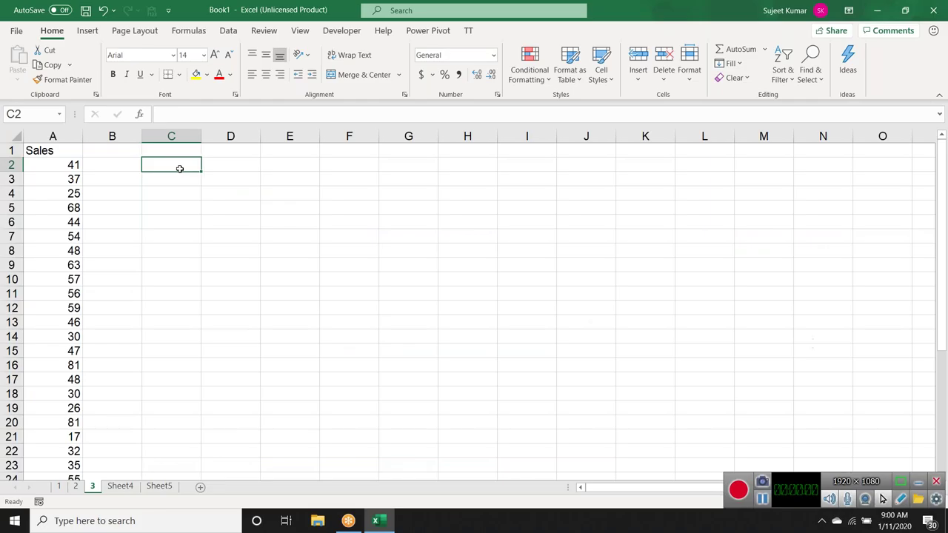
pyautogui.write('0')
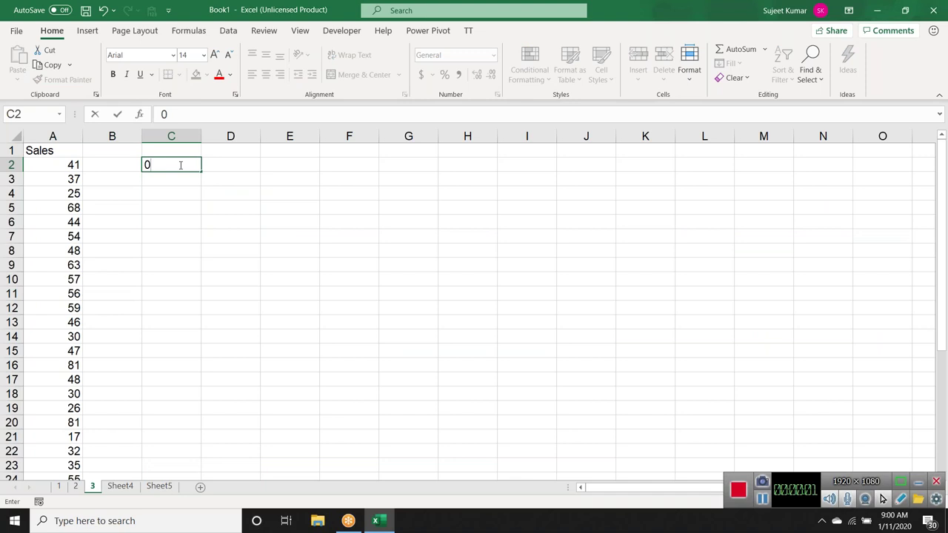
pyautogui.write('-40')
pyautogui.press('Tab')
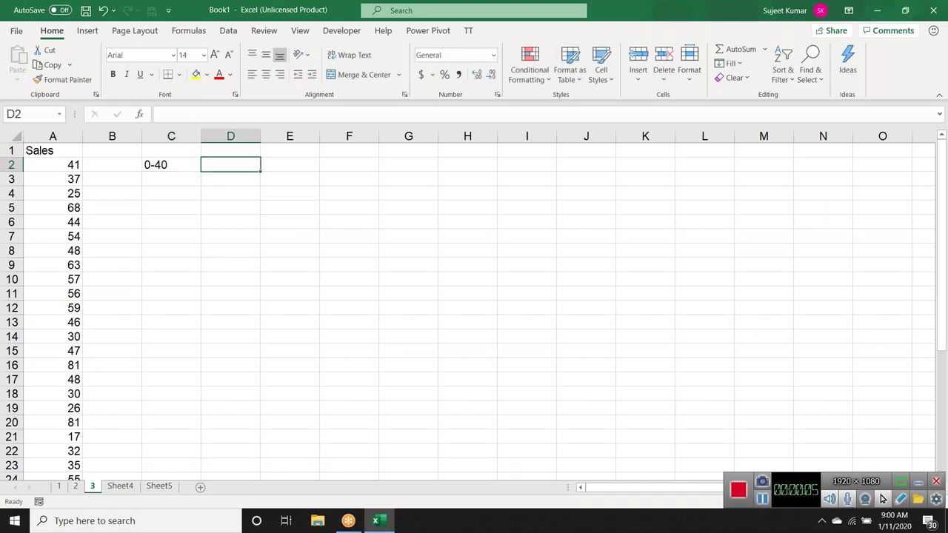
pyautogui.write('500')
pyautogui.press('Return')
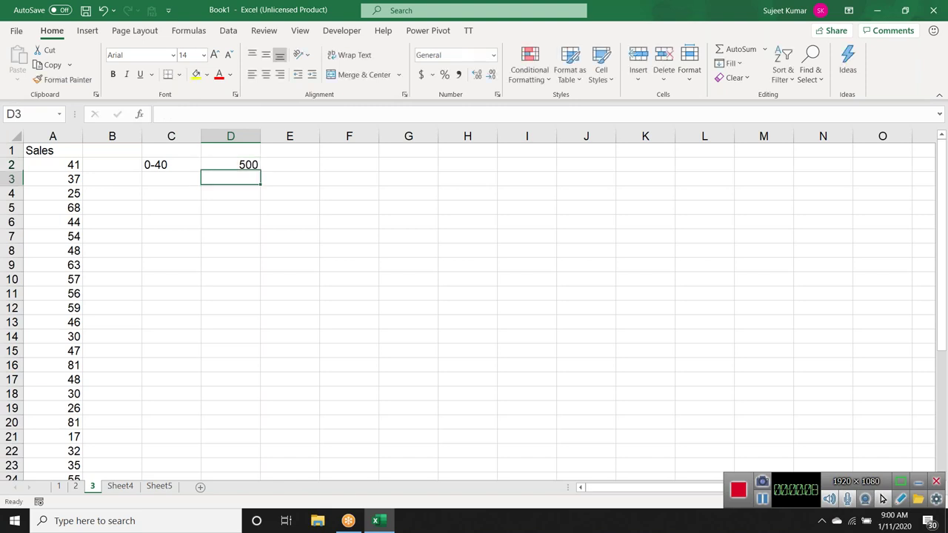
pyautogui.press('Left')
pyautogui.write('41-80')
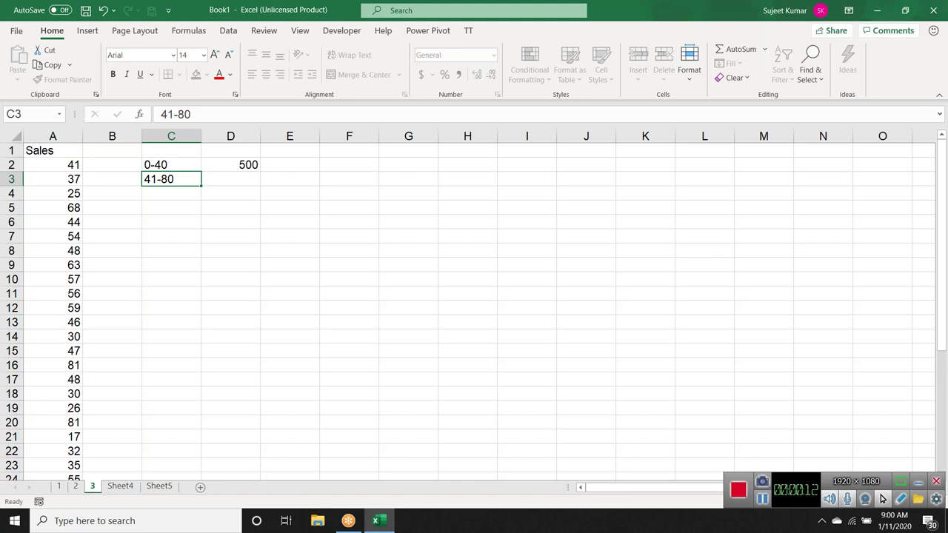
pyautogui.press('Tab')
pyautogui.write('1000')
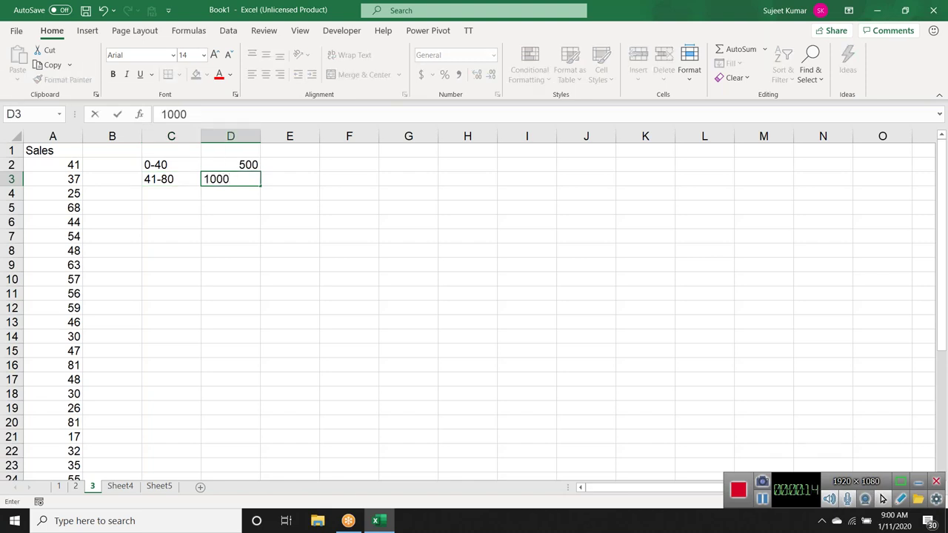
pyautogui.press('Return')
# - Add the remaining slabs: 81-100 gives 2000 and >100 gives 5000
pyautogui.press('Left')
pyautogui.write('81-100')
pyautogui.press('Tab')
pyautogui.write('2000')
pyautogui.press('Return')
pyautogui.press('Left')
pyautogui.write('>')
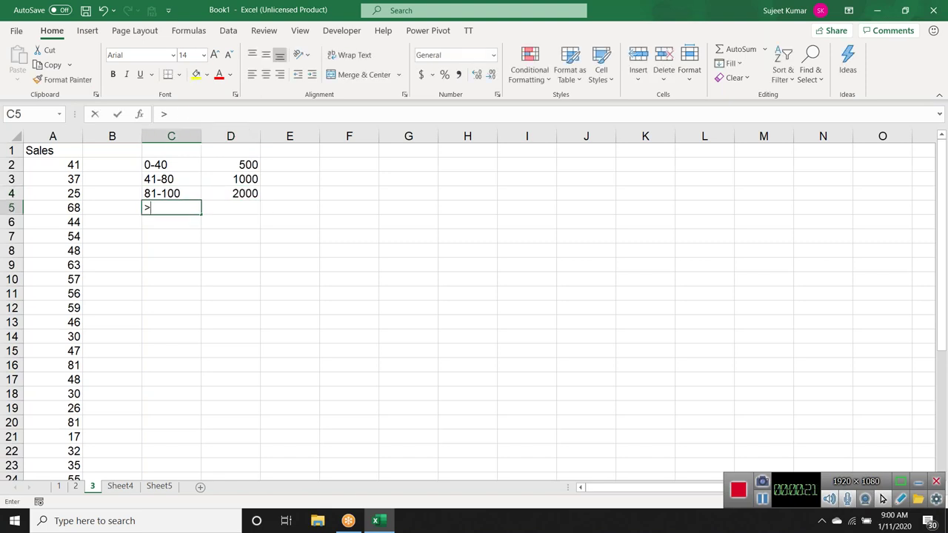
pyautogui.write('100')
pyautogui.hotkey('ctrl', 'Return')
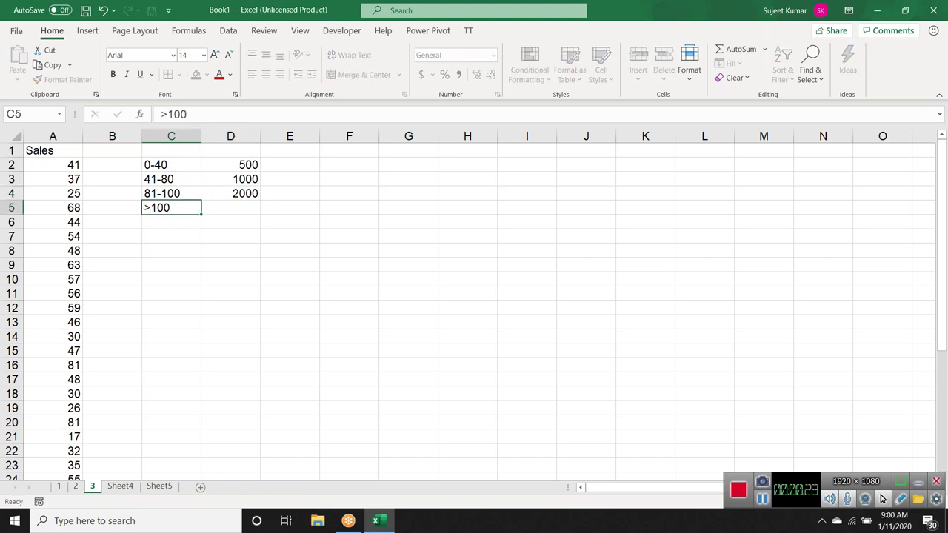
pyautogui.press('Tab')
pyautogui.write('5000')
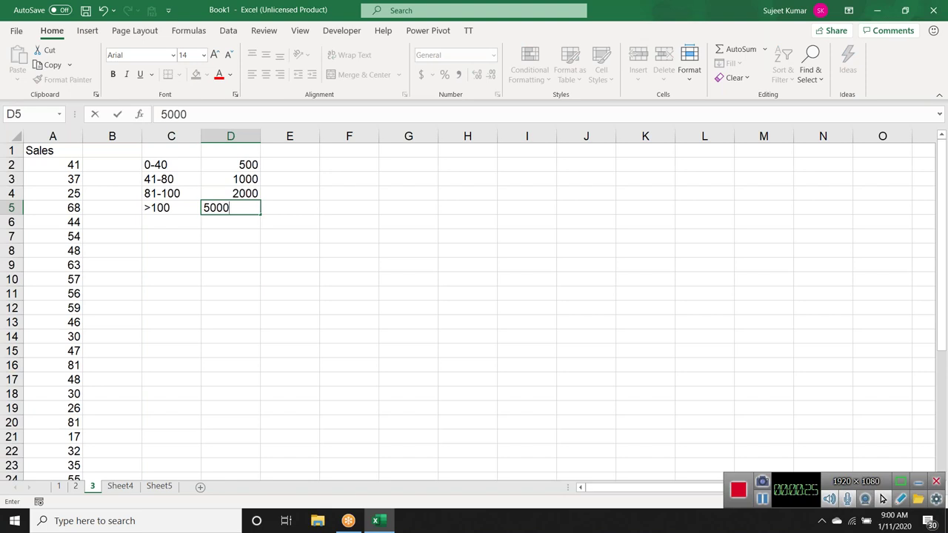
pyautogui.press('Return')
pyautogui.press('Left')
pyautogui.press('Left')
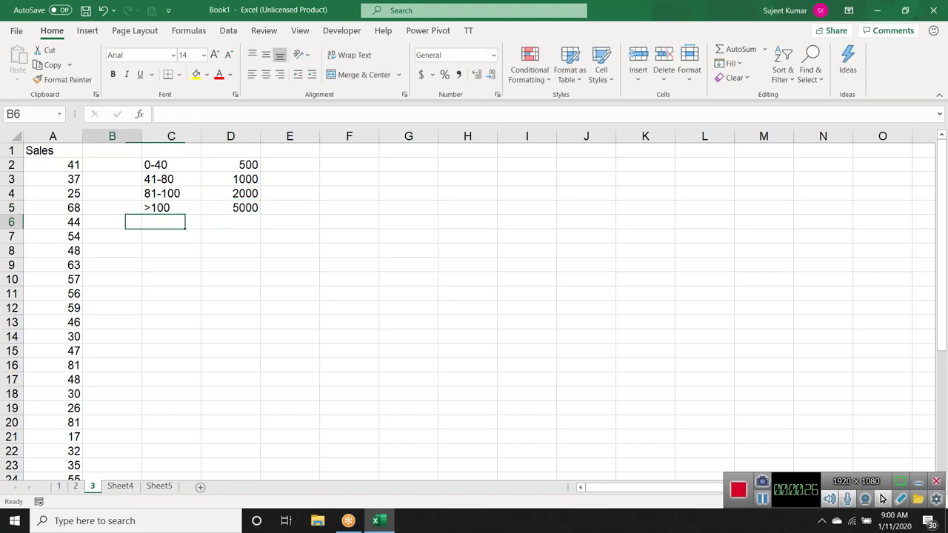
pyautogui.press('Left')
pyautogui.press('Up')
pyautogui.press('Up')
pyautogui.press('Up')
pyautogui.press('Up')
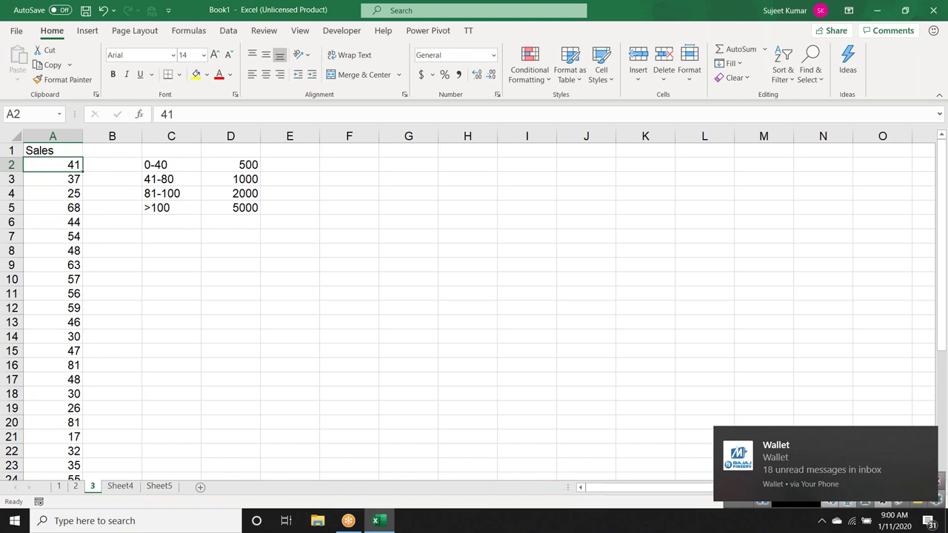
pyautogui.press('Right')
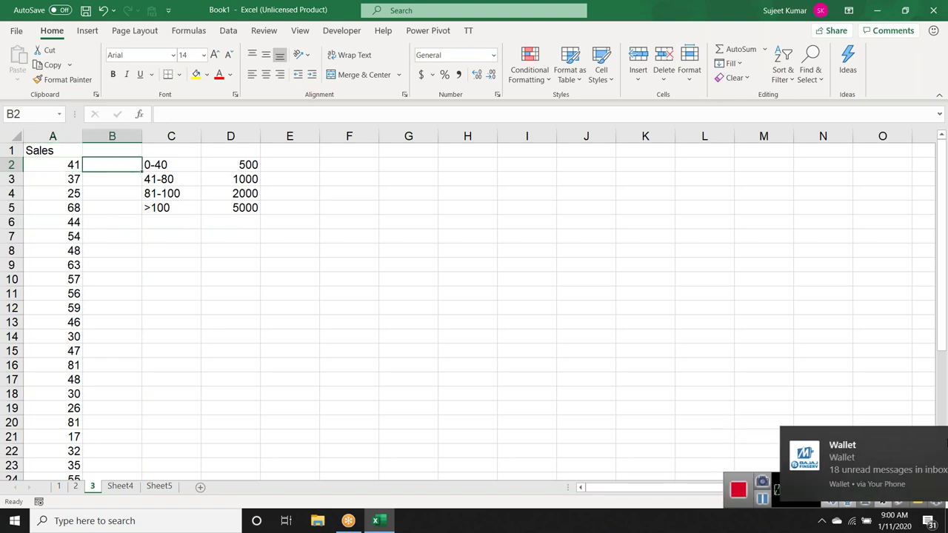
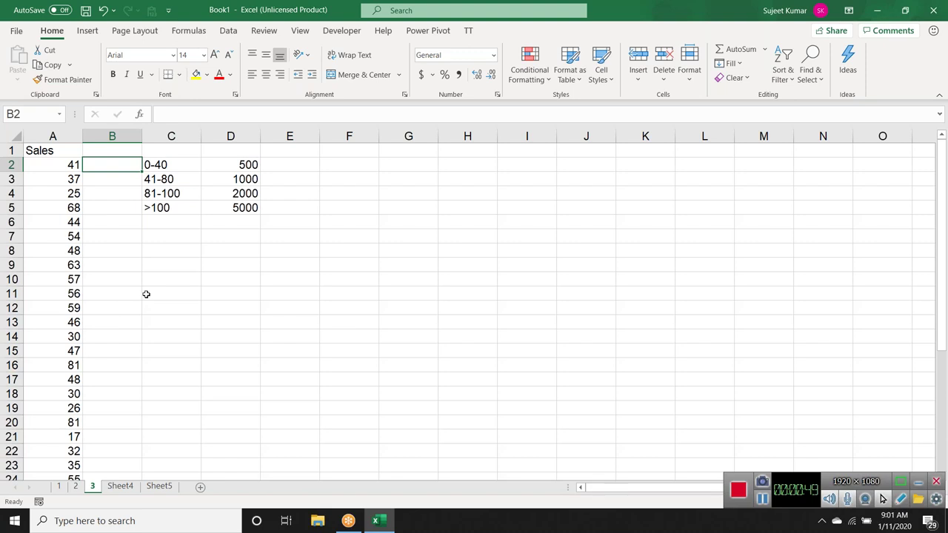
# - Start a nested IF in B2 testing A2 against the 40, 80 and 100 sales bands
pyautogui.write('=')
pyautogui.write('f')
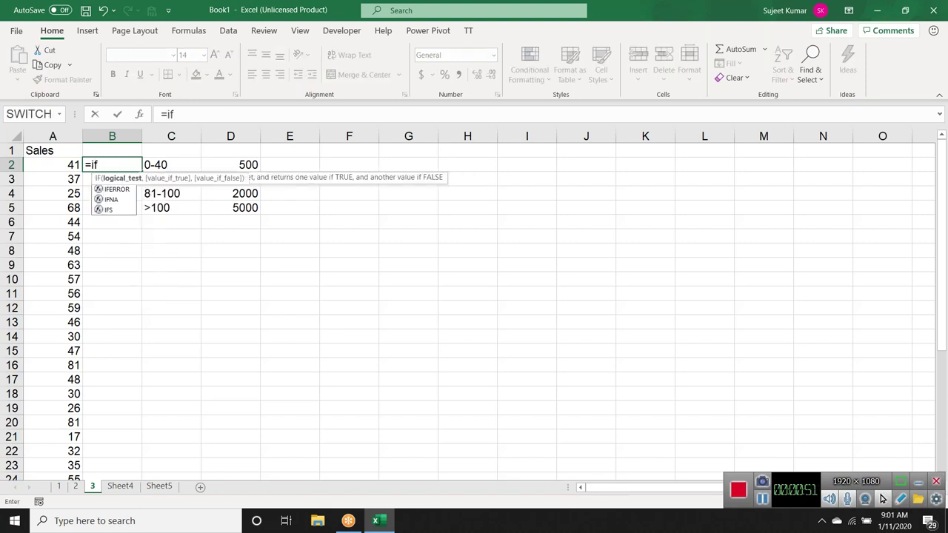
pyautogui.press('Tab')
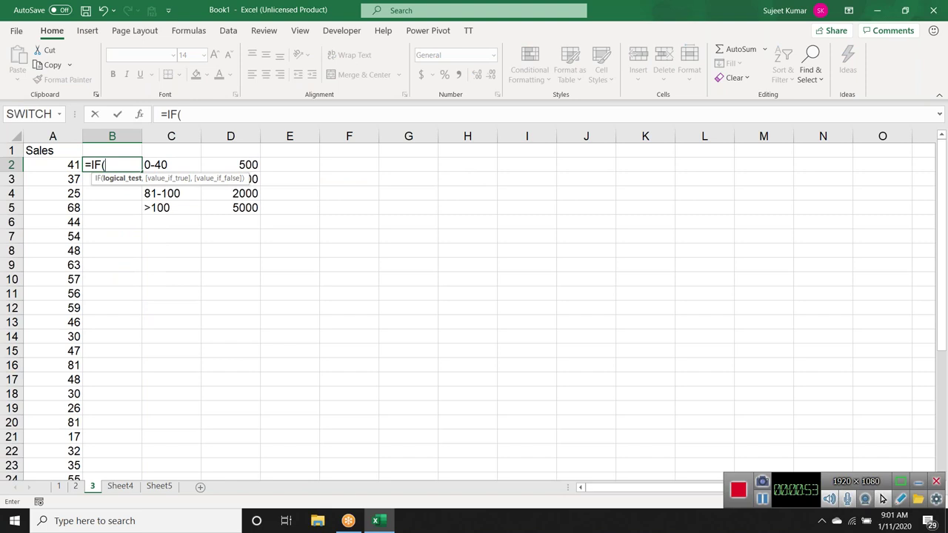
pyautogui.press('Left')
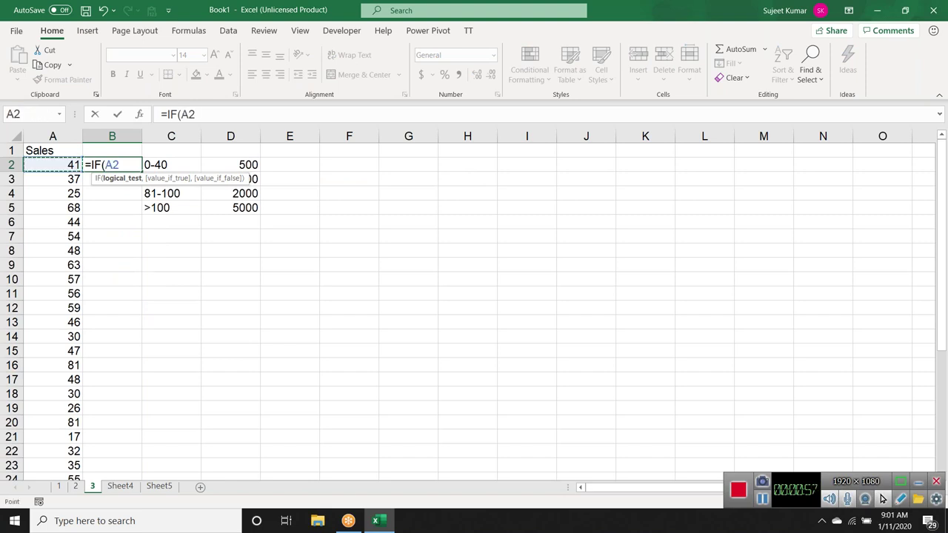
pyautogui.write('<')
pyautogui.write('=40,500,')
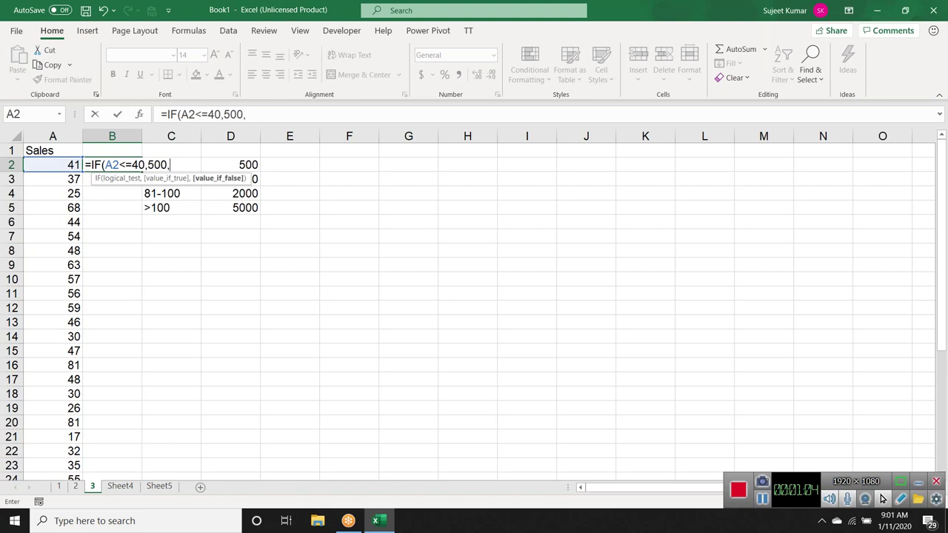
pyautogui.write('IF(A2<=80,2000,')
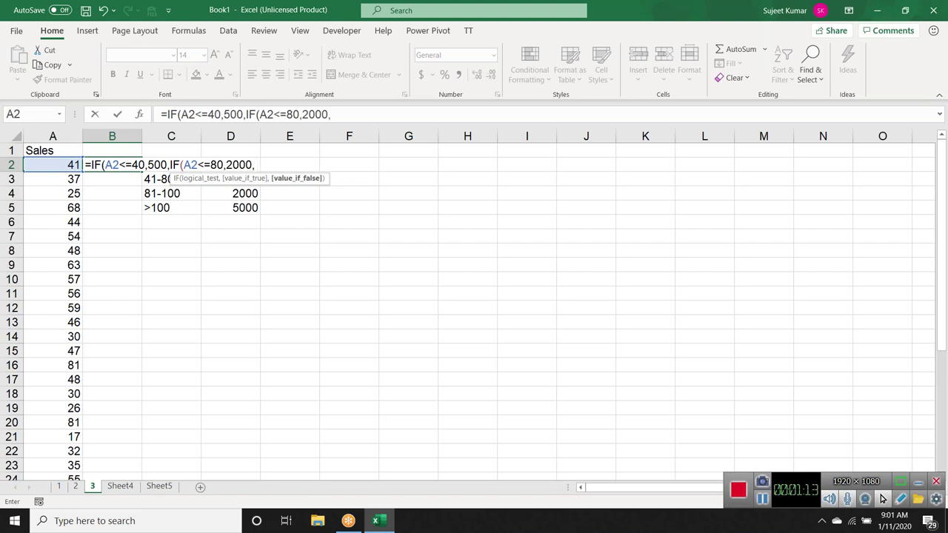
pyautogui.write('if')
pyautogui.press('Tab')
pyautogui.press('Left')
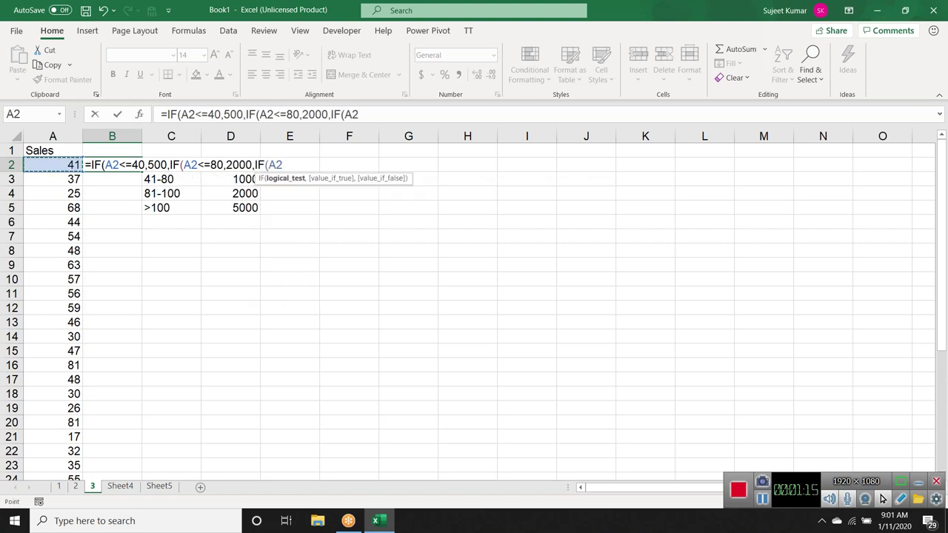
pyautogui.write('<=')
pyautogui.write('100')
pyautogui.write(',')
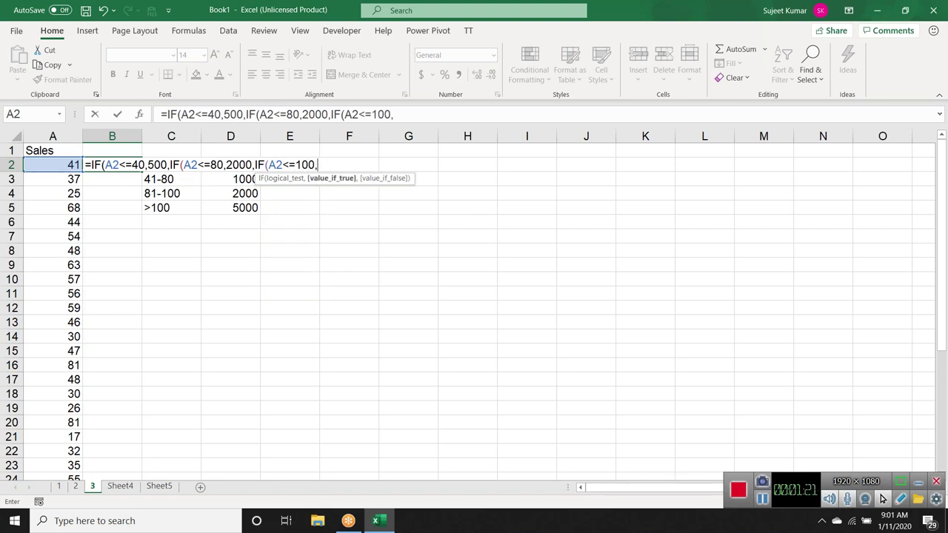
# - Correct the 41-80 bonus to 1000, finish with 2000 and 5000, and copy it down column B
pyautogui.click(227, 164)
pyautogui.press('Delete')
pyautogui.write('100,')
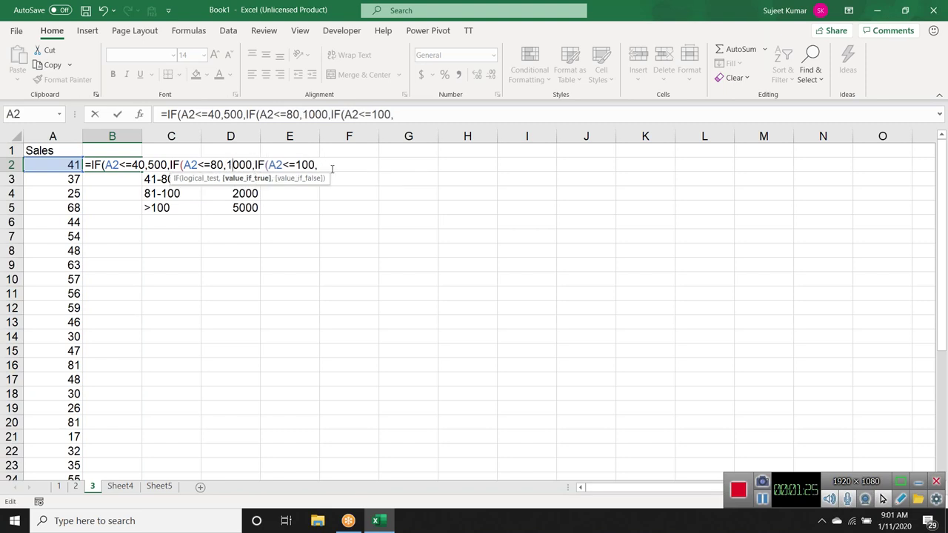
pyautogui.write('2000,5000')
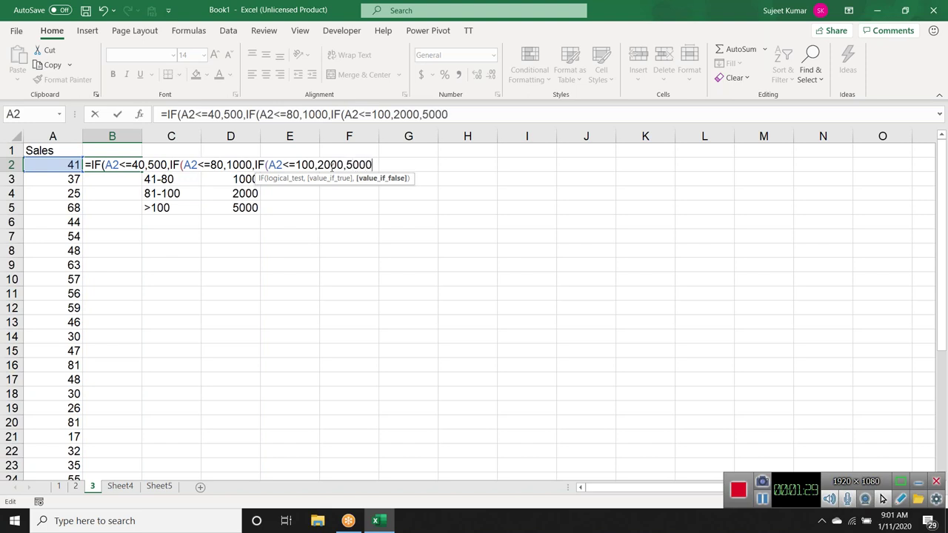
pyautogui.write(')')
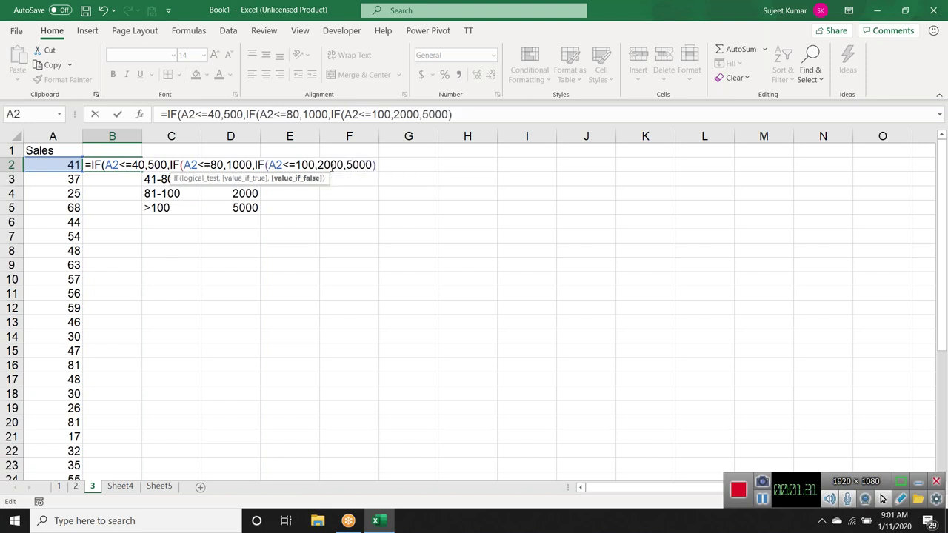
pyautogui.press('Return')
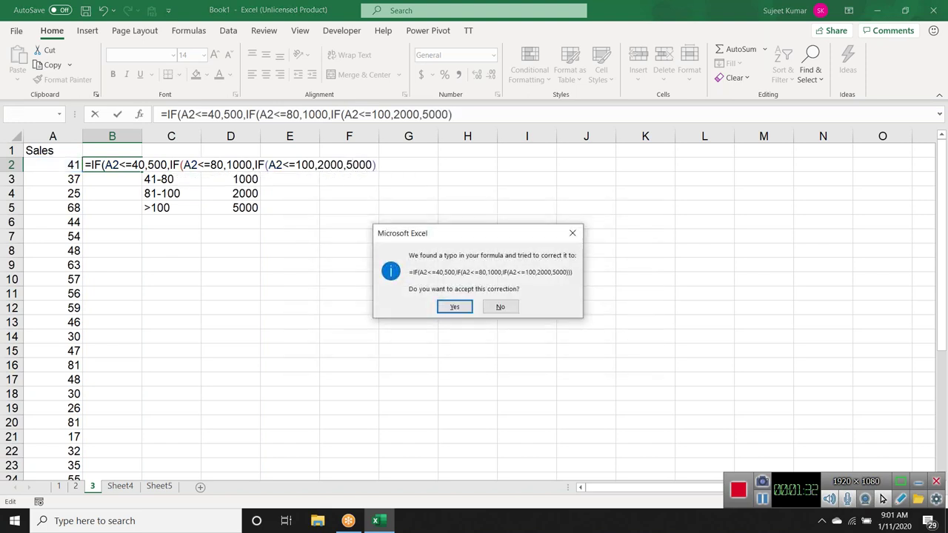
pyautogui.press('Return')
pyautogui.press('Up')
pyautogui.doubleClick(143, 170)
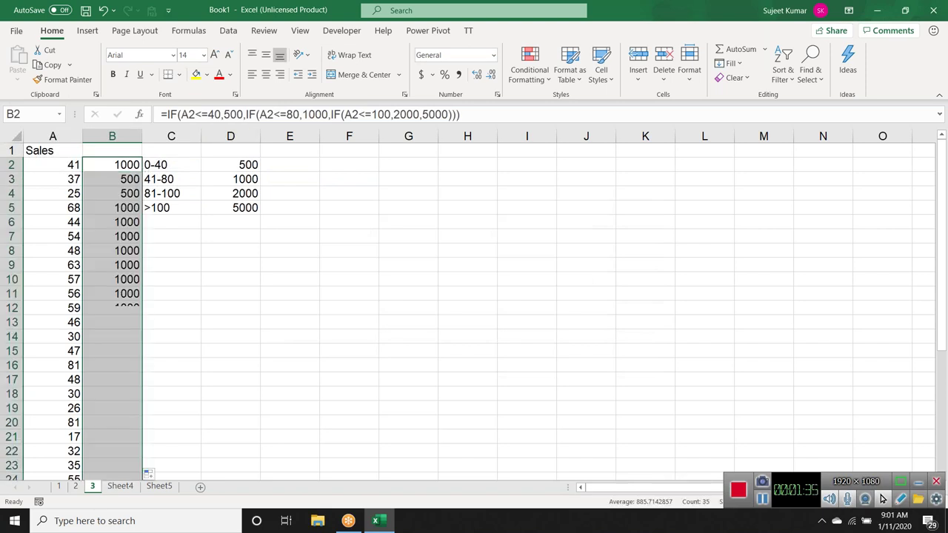
pyautogui.click(171, 136)
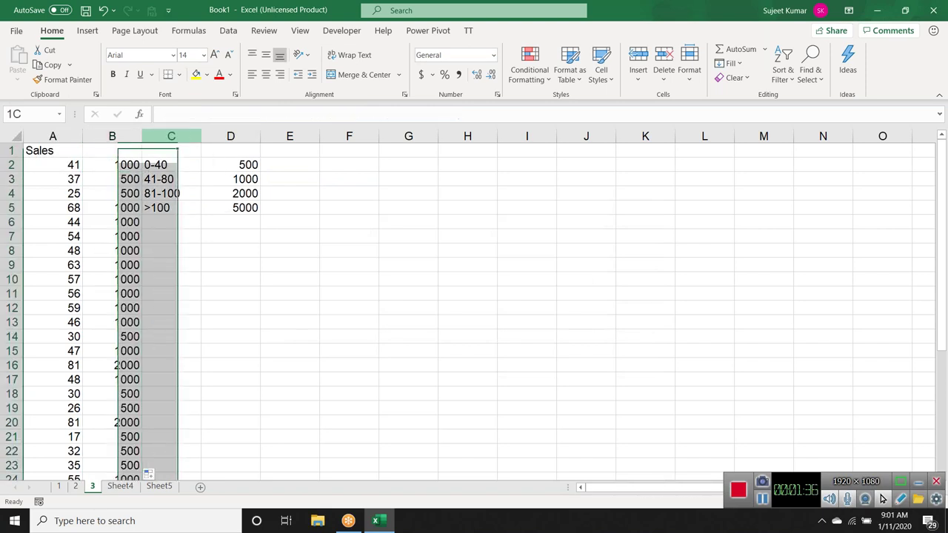
# - Insert a blank column C and add an 85-95 band worth 800 in E7:F7
pyautogui.hotkey('ctrl', 'shift', '+')
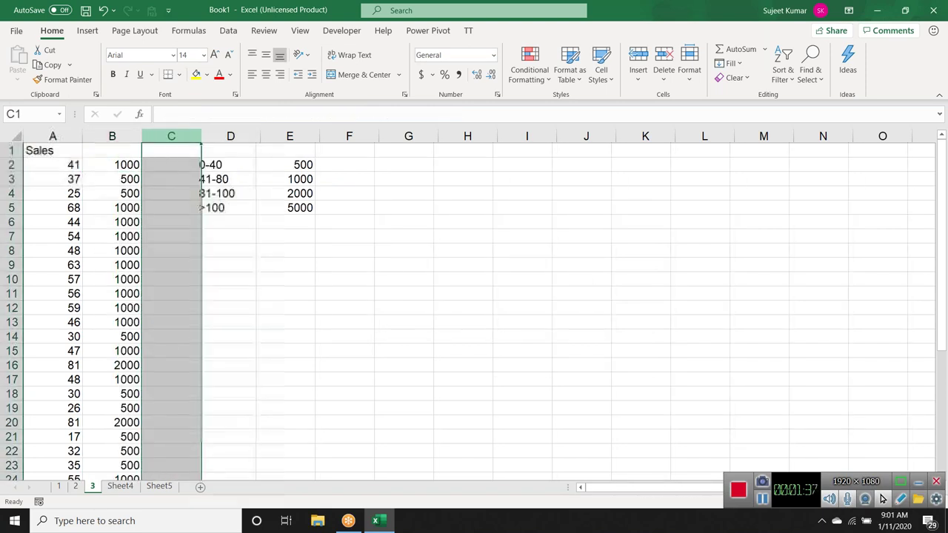
pyautogui.click(267, 235)
pyautogui.write('85-95')
pyautogui.press('Tab')
pyautogui.write('800')
pyautogui.hotkey('shift', 'Tab')
# - Begin an IF(AND(A2>=85,...)) formula in C2
pyautogui.press('Left')
pyautogui.press('Left')
pyautogui.press('Up')
pyautogui.press('Up')
pyautogui.press('Up')
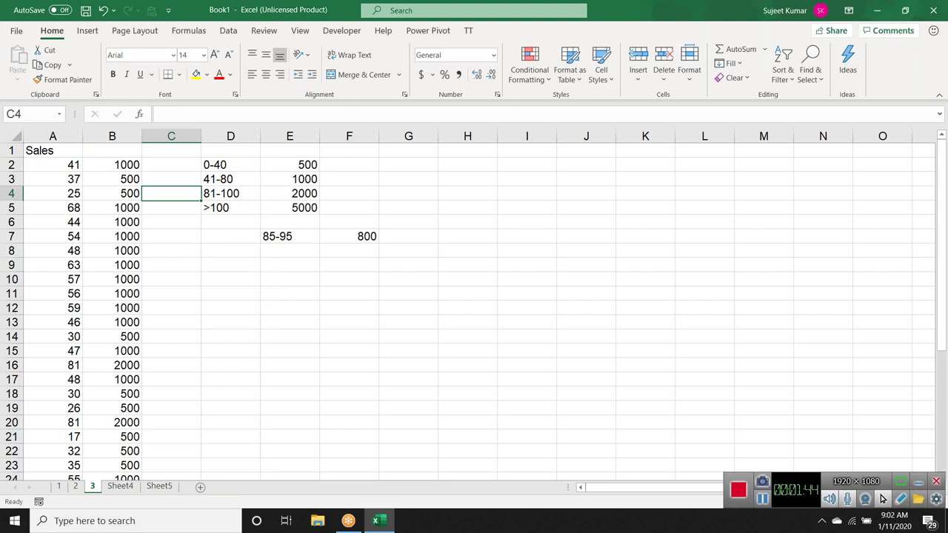
pyautogui.press('Up')
pyautogui.press('Up')
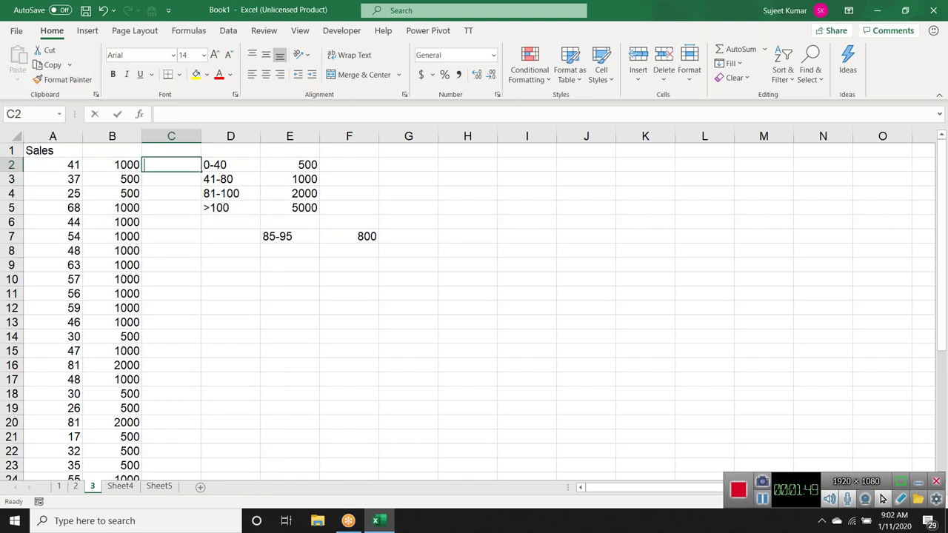
pyautogui.write('=if')
pyautogui.press('Tab')
pyautogui.write('an')
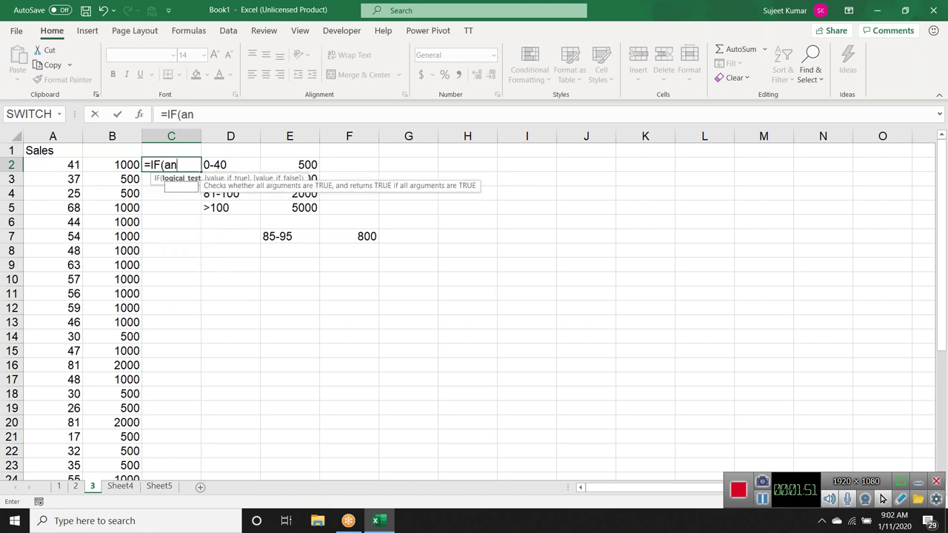
pyautogui.press('Tab')
pyautogui.press('Left')
pyautogui.press('Left')
pyautogui.write('>=')
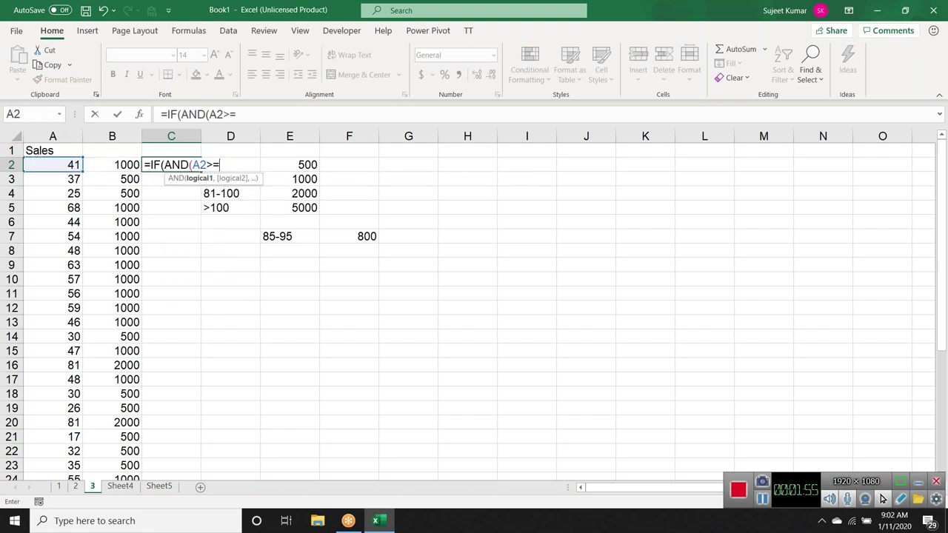
pyautogui.write('85,')
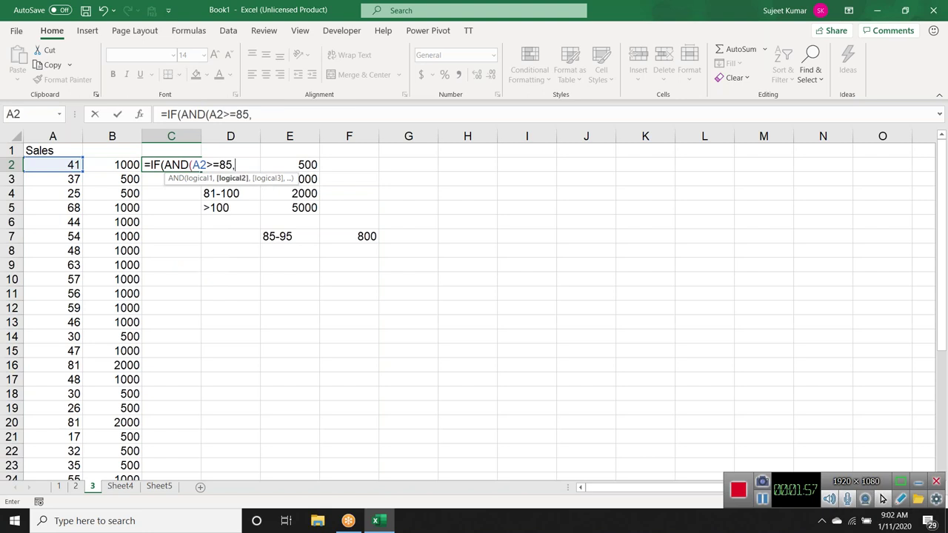
# - Finish it as =IF(AND(A2>=85,A2<=85),800,0) and copy it down column C
pyautogui.press('Left')
pyautogui.press('Left')
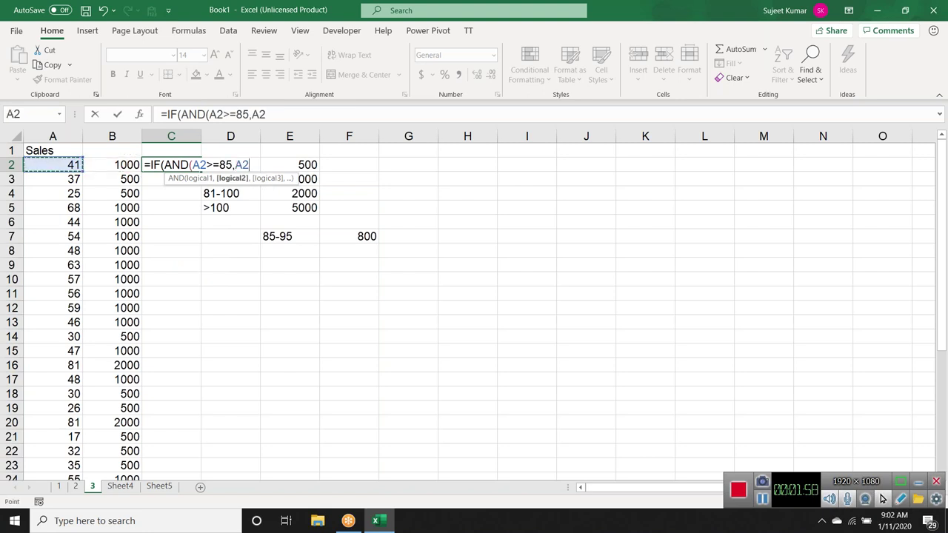
pyautogui.write('<=85')
pyautogui.write(',')
pyautogui.write('8')
pyautogui.press('BackSpace')
pyautogui.press('BackSpace')
pyautogui.write('),')
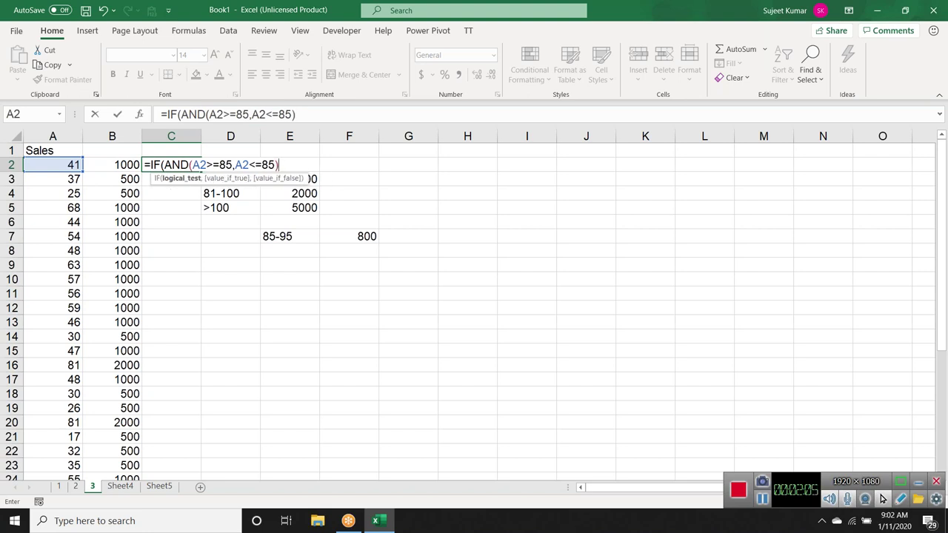
pyautogui.write('800,0)')
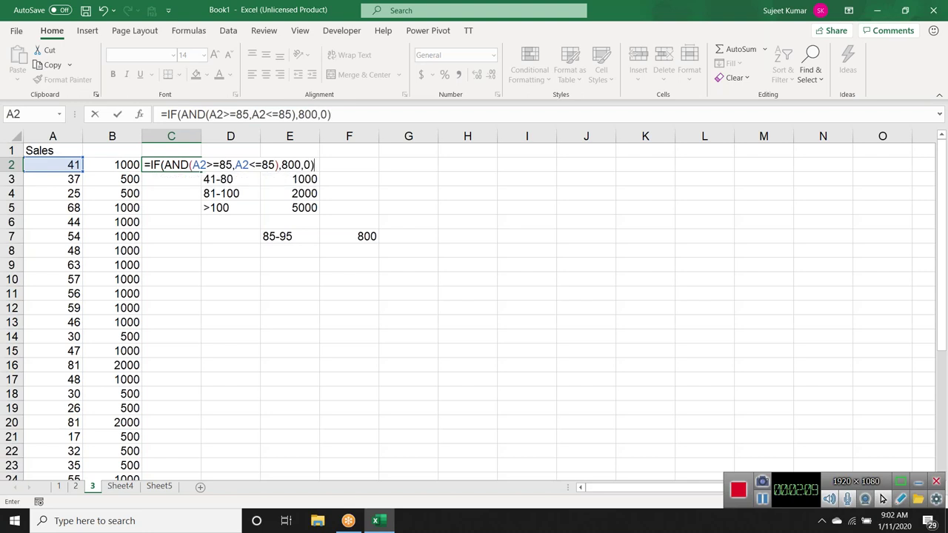
pyautogui.press('Return')
pyautogui.press('Up')
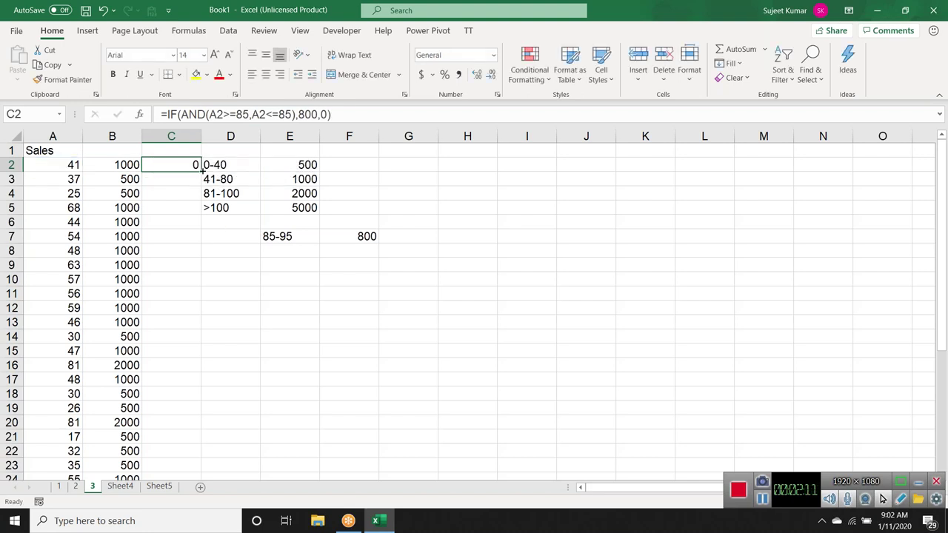
pyautogui.doubleClick(200, 171)
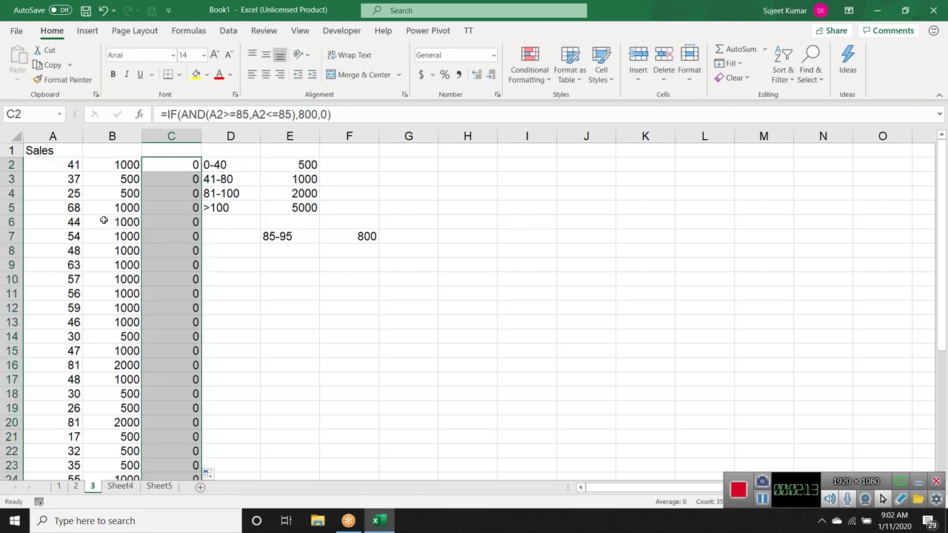
# - Change the sales figure in A10 to 86
pyautogui.click(76, 279)
pyautogui.write('8')
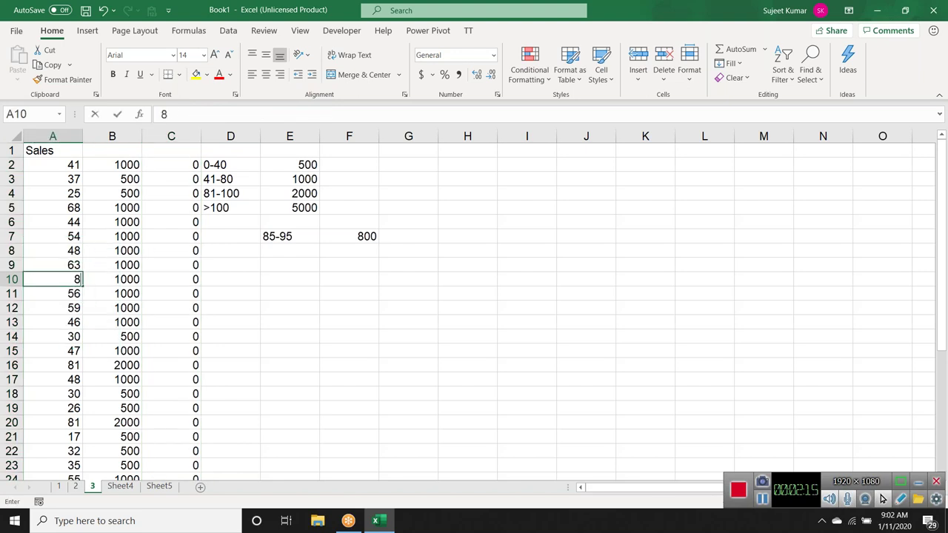
pyautogui.write('6')
pyautogui.press('Return')
pyautogui.press('Up')
# - Fix C2's upper bound so the formula reads =IF(AND(A2>=85,A2<=95),800,0)
pyautogui.click(169, 174)
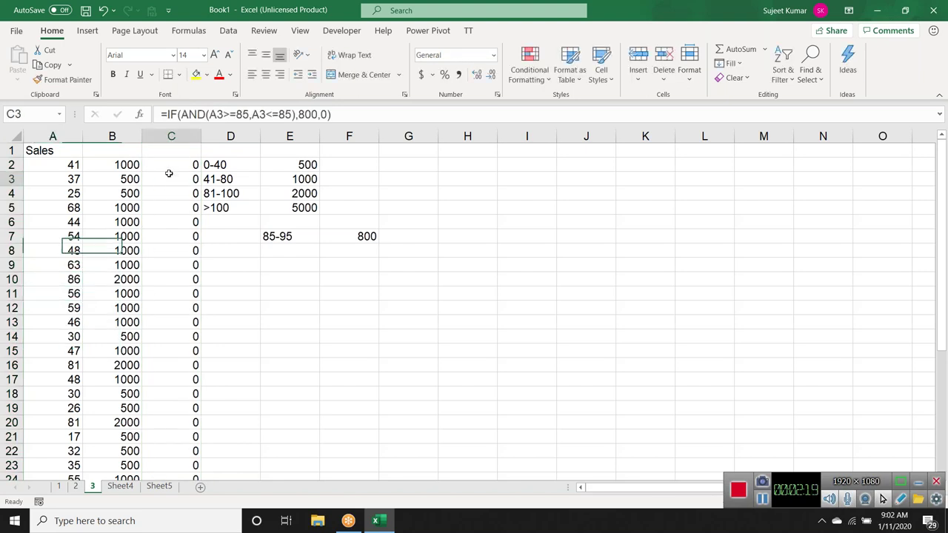
pyautogui.click(169, 163)
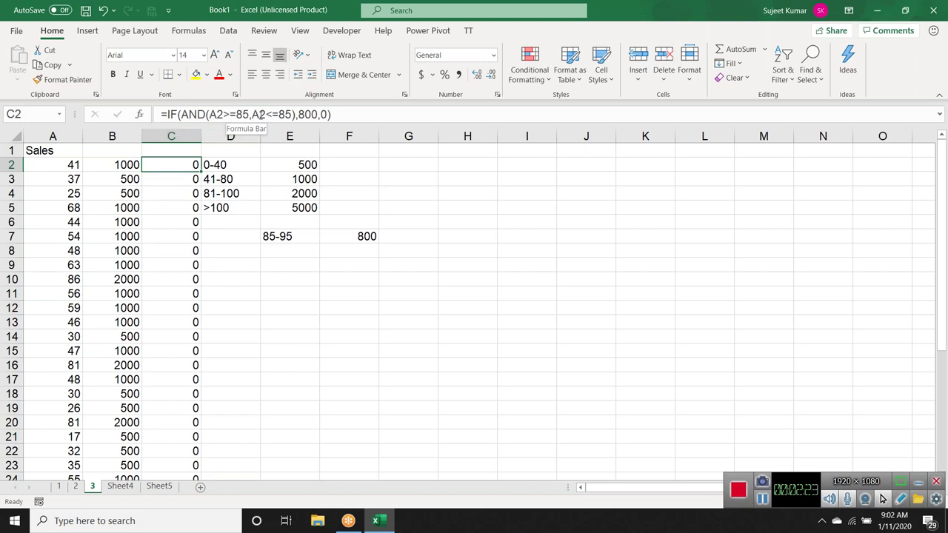
pyautogui.click(288, 114)
pyautogui.press('BackSpace')
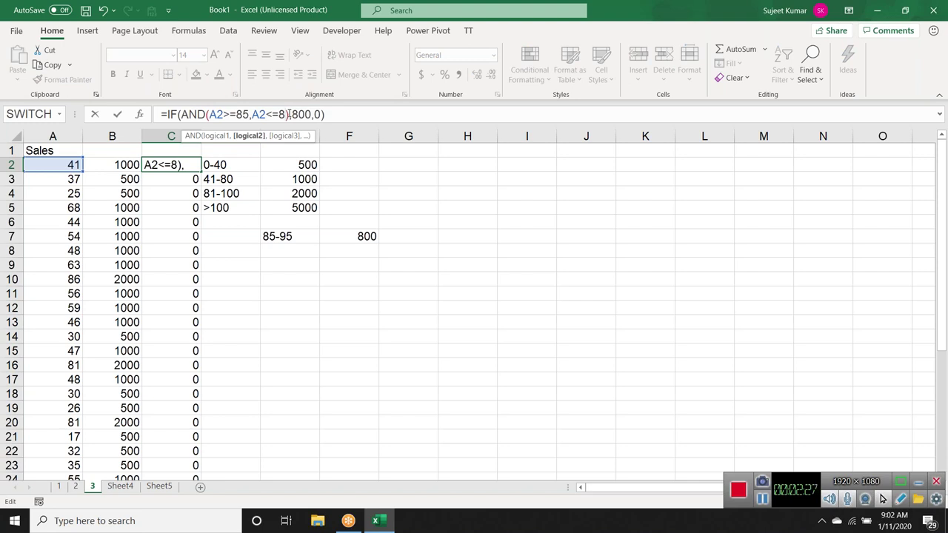
pyautogui.press('BackSpace')
pyautogui.write('9')
pyautogui.write('5')
pyautogui.hotkey('ctrl', 'Return')
pyautogui.press('Return')
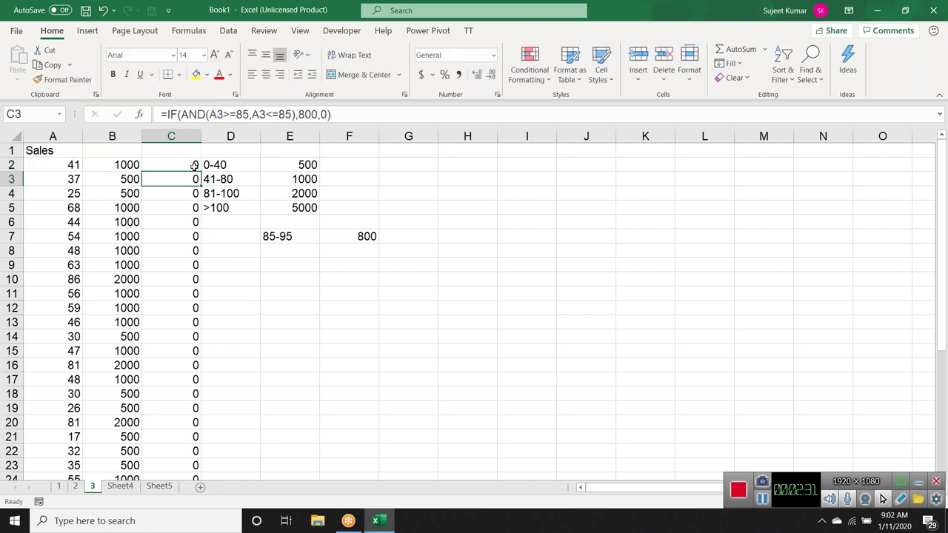
# - Copy the corrected formula down column C and confirm C10 shows 800
pyautogui.click(196, 169)
pyautogui.doubleClick(200, 169)
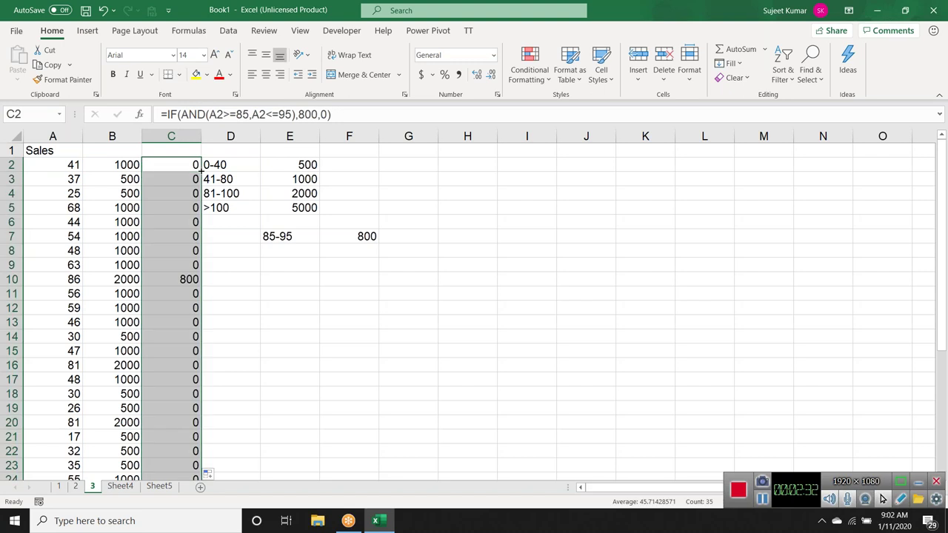
pyautogui.click(175, 276)
pyautogui.click(166, 278)
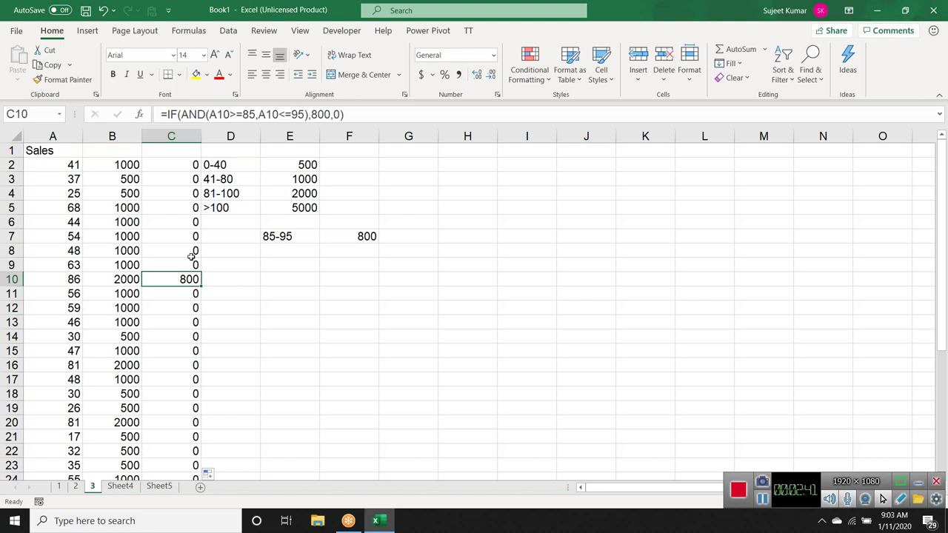
pyautogui.click(296, 304)
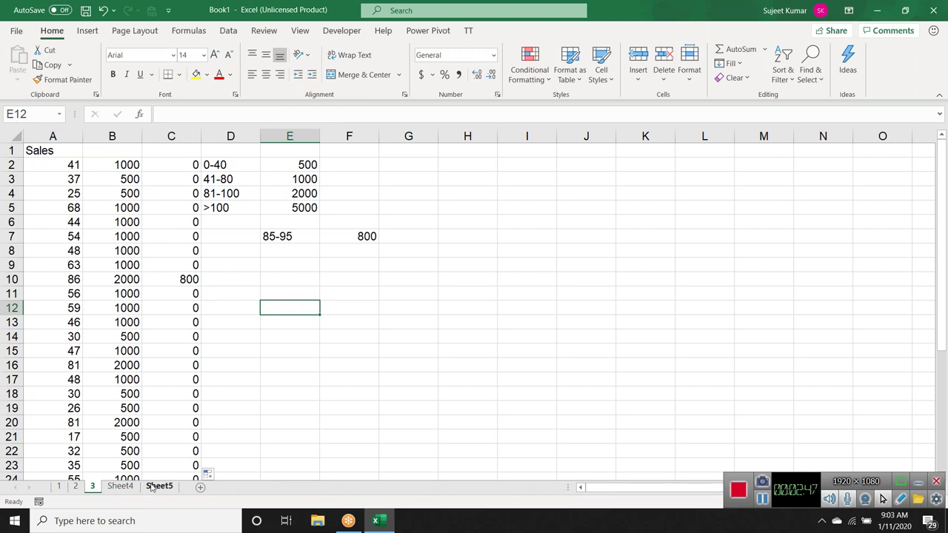
# - Rename Sheet4 to 4, dismissing the name-taken warning
pyautogui.click(741, 490)
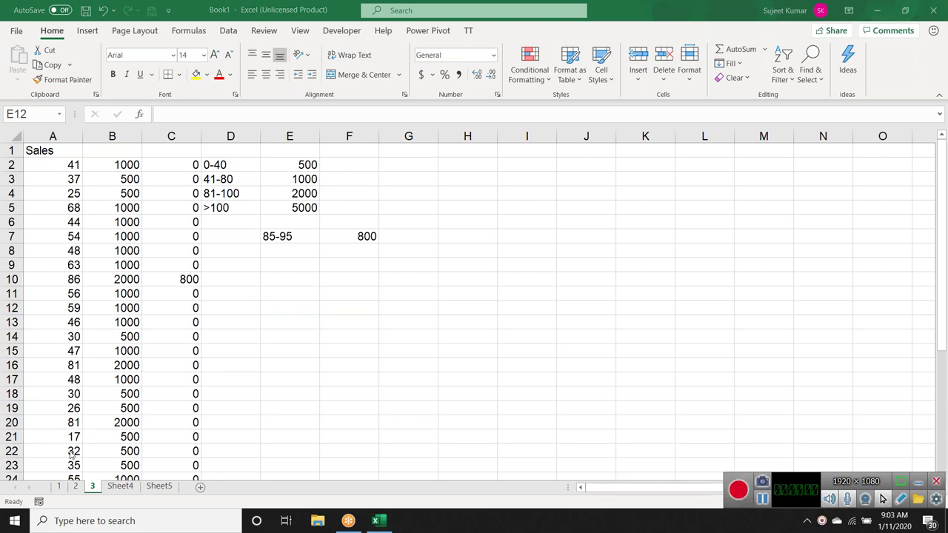
pyautogui.click(121, 486)
pyautogui.doubleClick(121, 486)
pyautogui.write('3')
pyautogui.press('Return')
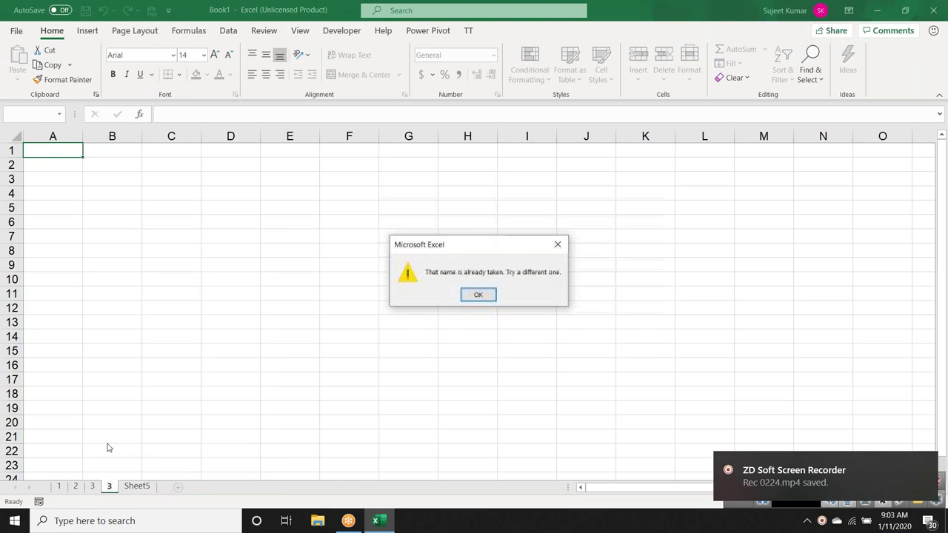
pyautogui.press('Return')
pyautogui.press('Escape')
# - Enter headings Name and Scroe in A1:B1 and a first name in A2
pyautogui.click(145, 288)
pyautogui.click(68, 150)
pyautogui.write('Name')
pyautogui.press('Tab')
pyautogui.write('Scrpe')
pyautogui.press('Return')
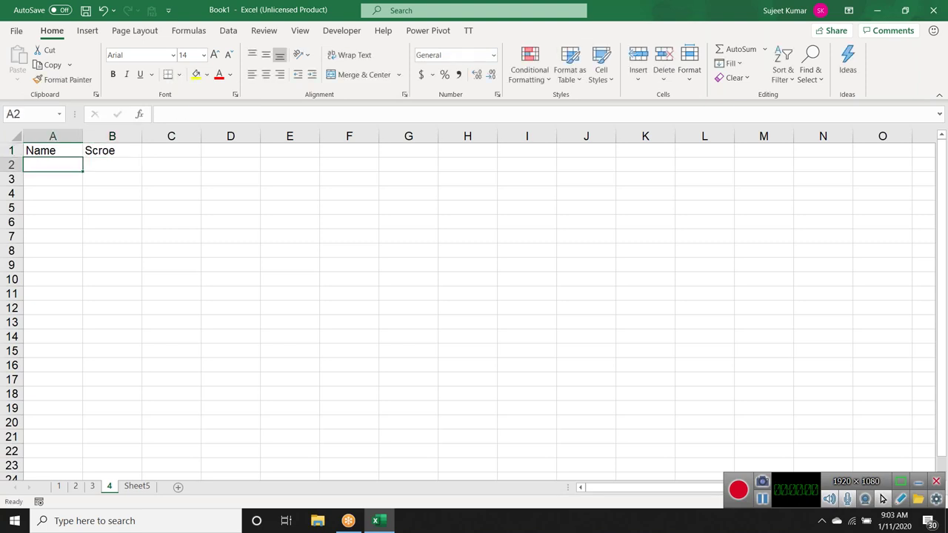
pyautogui.write('Puja')
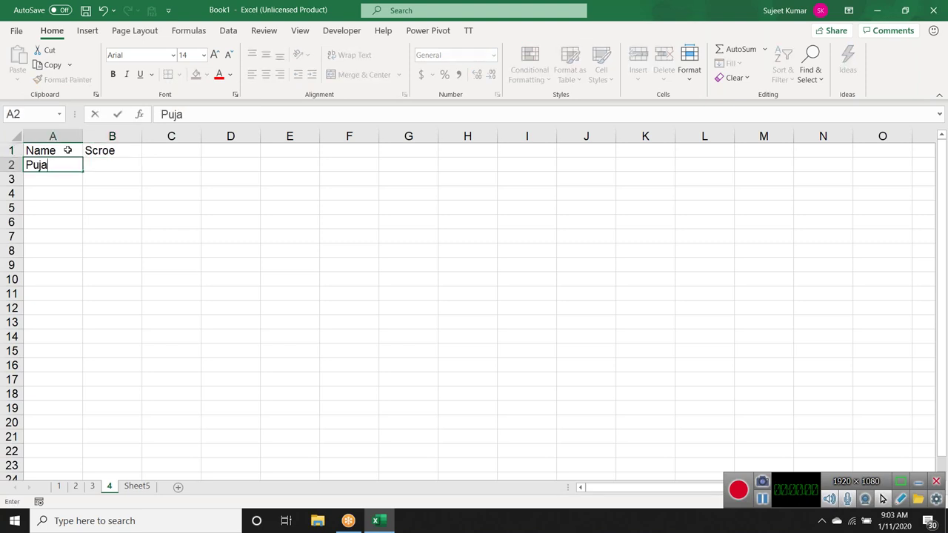
pyautogui.click(53, 205)
# - Fill names down to row 16 and =RANDBETWEEN(10,90) down B2:B16
pyautogui.click(65, 169)
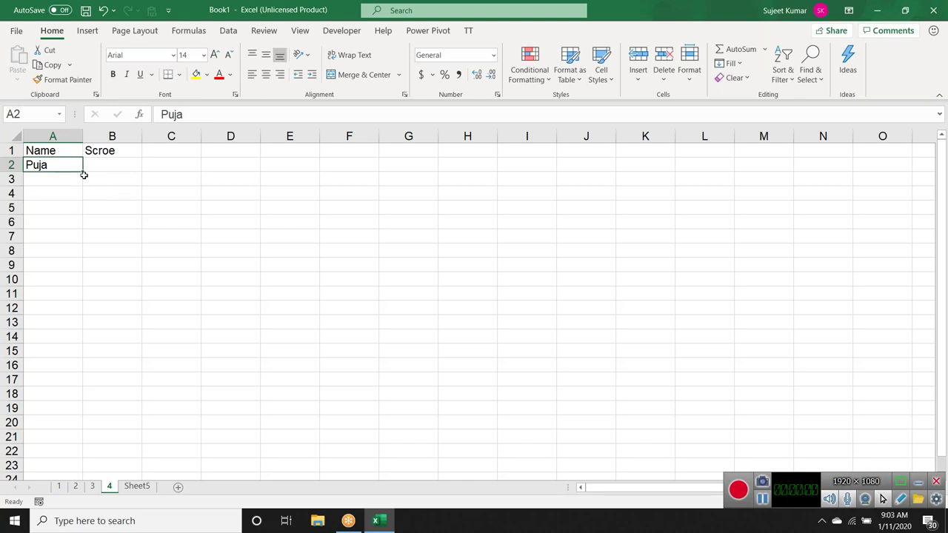
pyautogui.moveTo(84, 170); pyautogui.dragTo(83, 370)
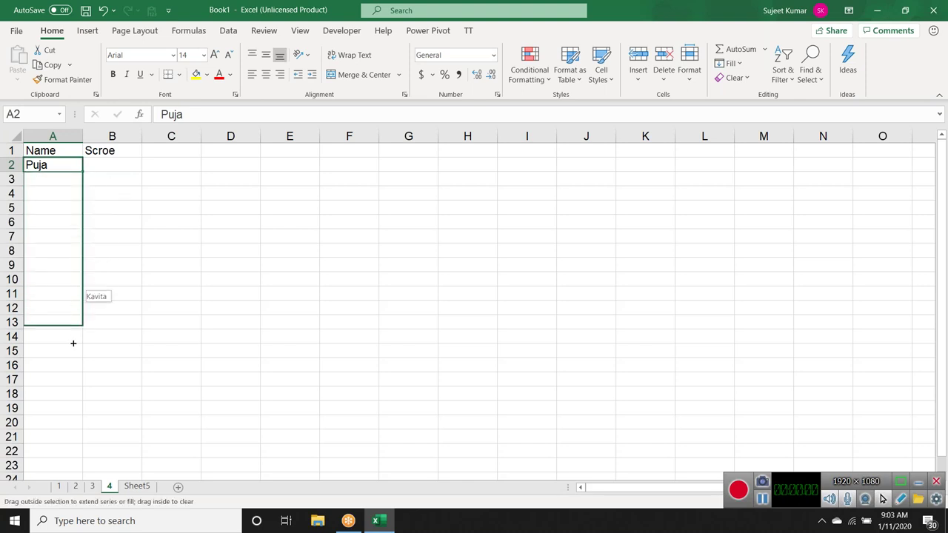
pyautogui.click(102, 168)
pyautogui.write('=r')
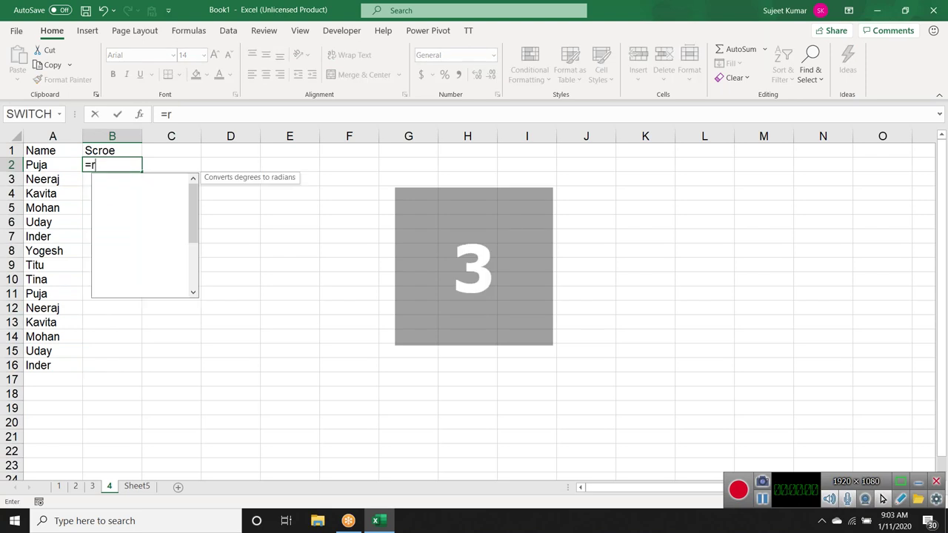
pyautogui.write('a')
pyautogui.press('Tab')
pyautogui.write('10')
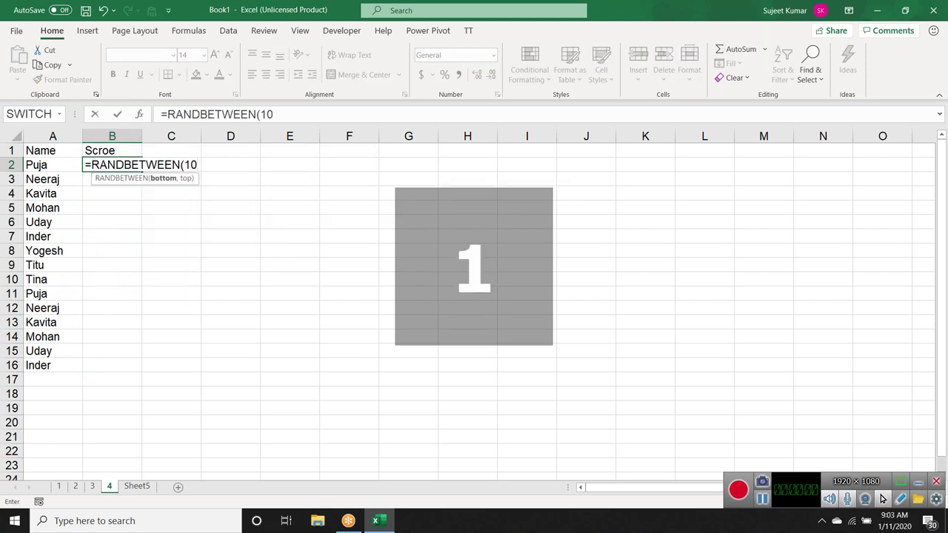
pyautogui.write(',90')
pyautogui.press('Return')
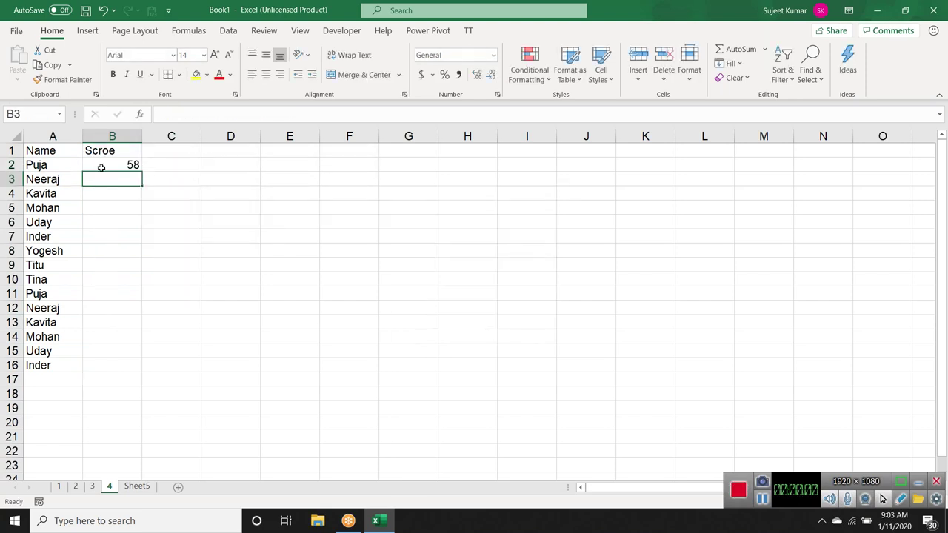
pyautogui.click(108, 167)
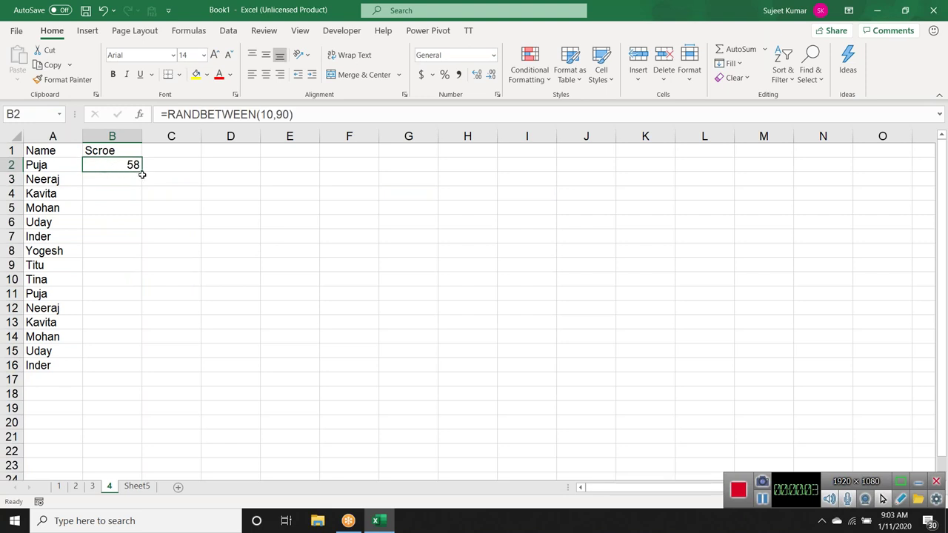
pyautogui.doubleClick(142, 174)
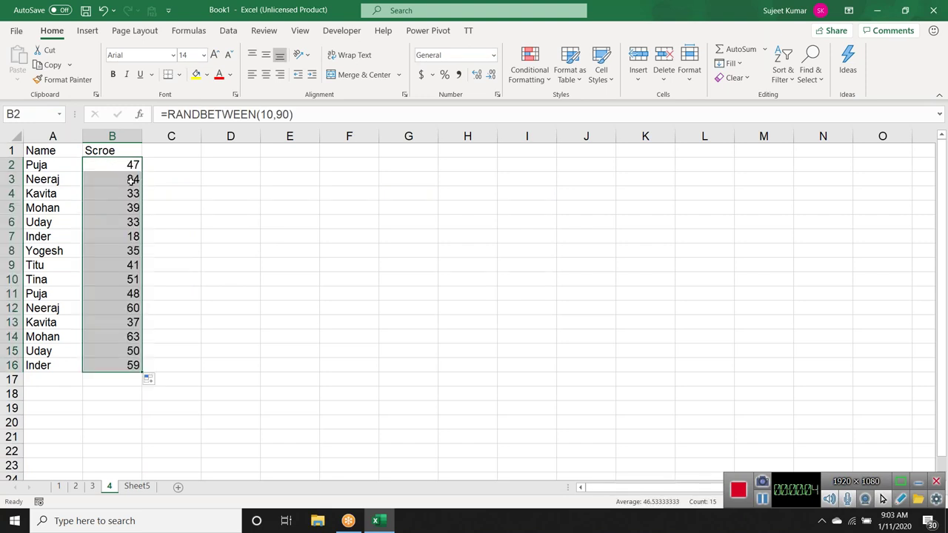
# - Replace the B2:B16 scores with their pasted values
pyautogui.hotkey('ctrl', 'c')
pyautogui.click(17, 80)
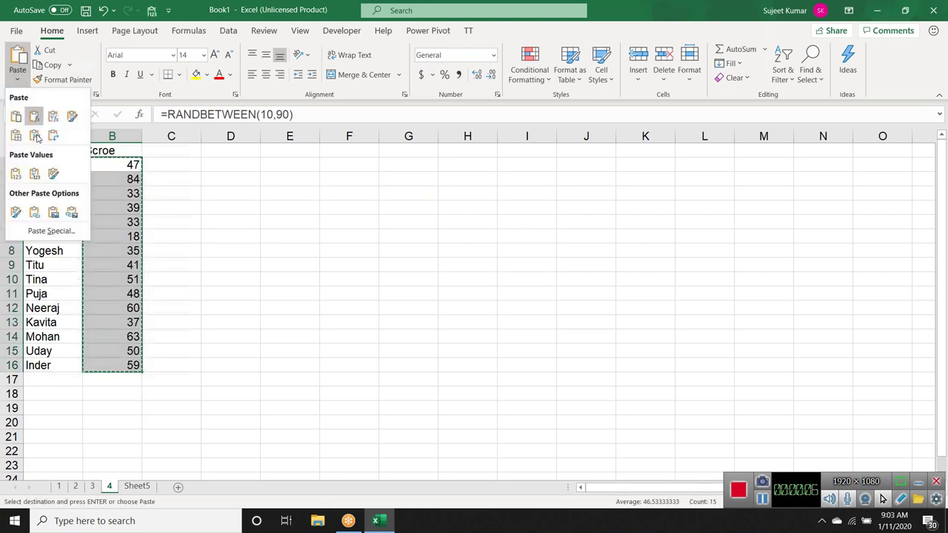
pyautogui.click(16, 174)
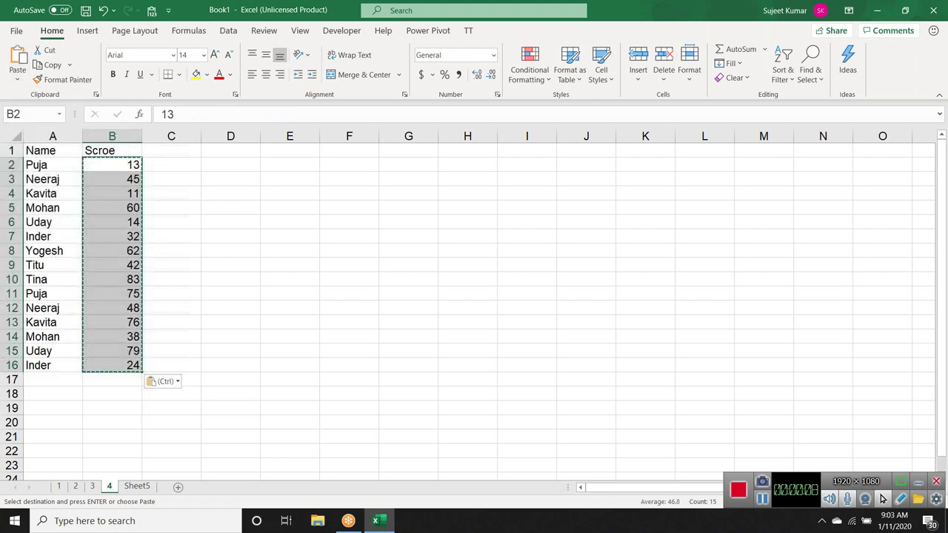
pyautogui.click(92, 487)
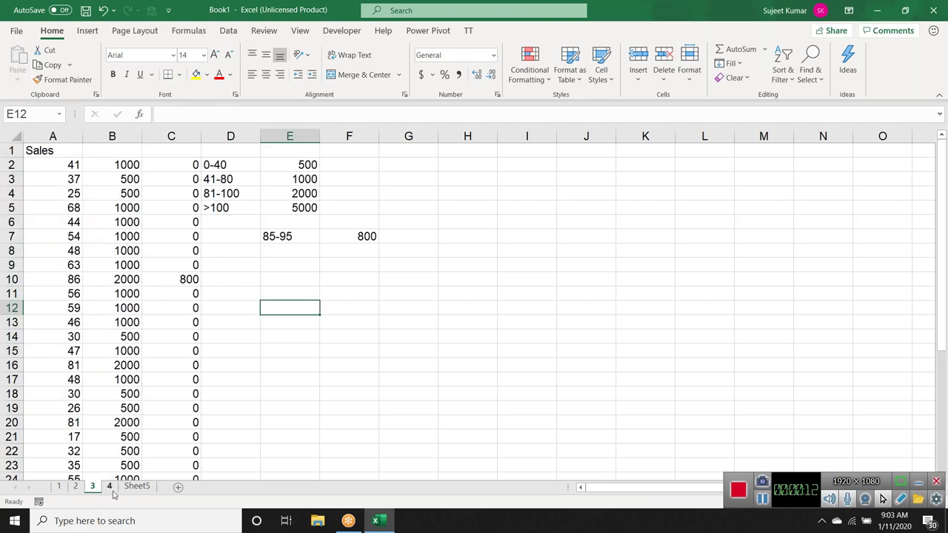
pyautogui.click(109, 486)
pyautogui.click(171, 150)
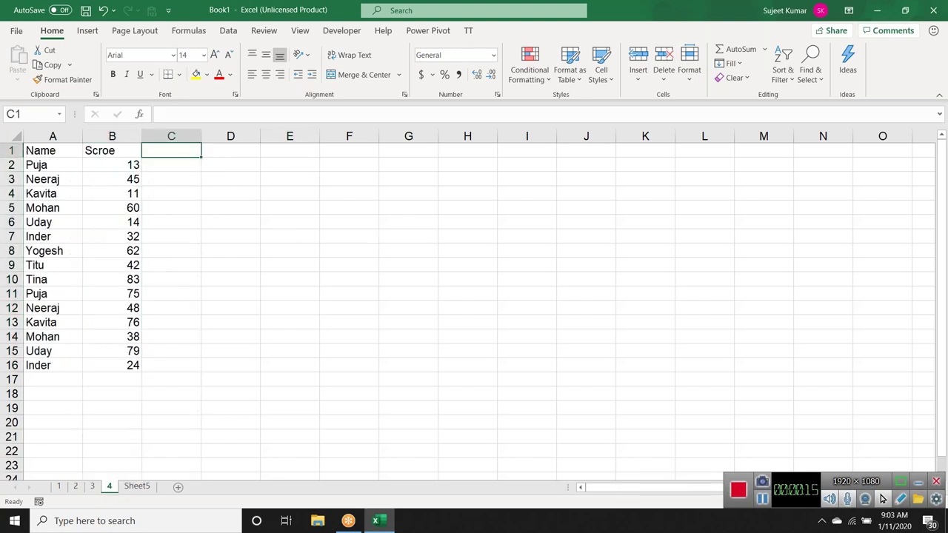
# - Add the Gr heading in C1 and the first band, <30 grade C, in E2:F2
pyautogui.write('Gr')
pyautogui.click(273, 175)
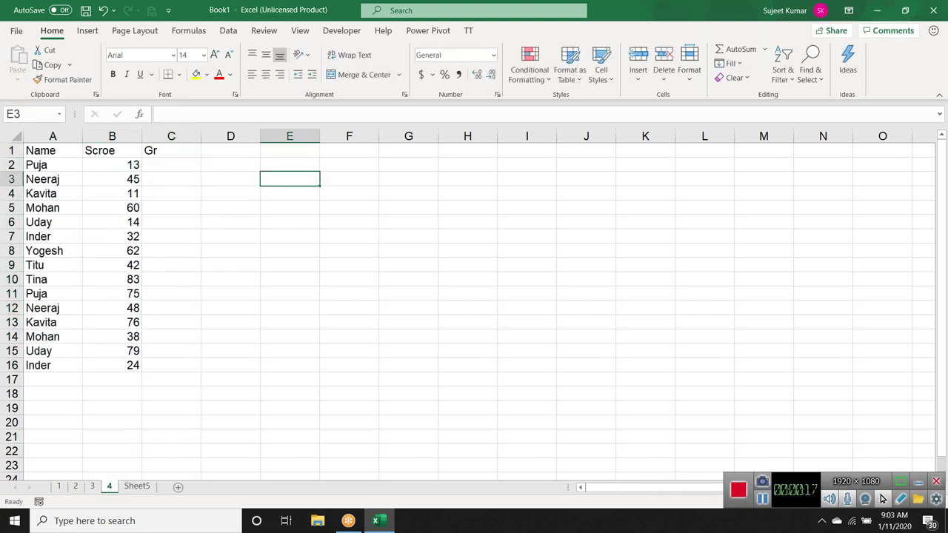
pyautogui.click(278, 168)
pyautogui.write('0')
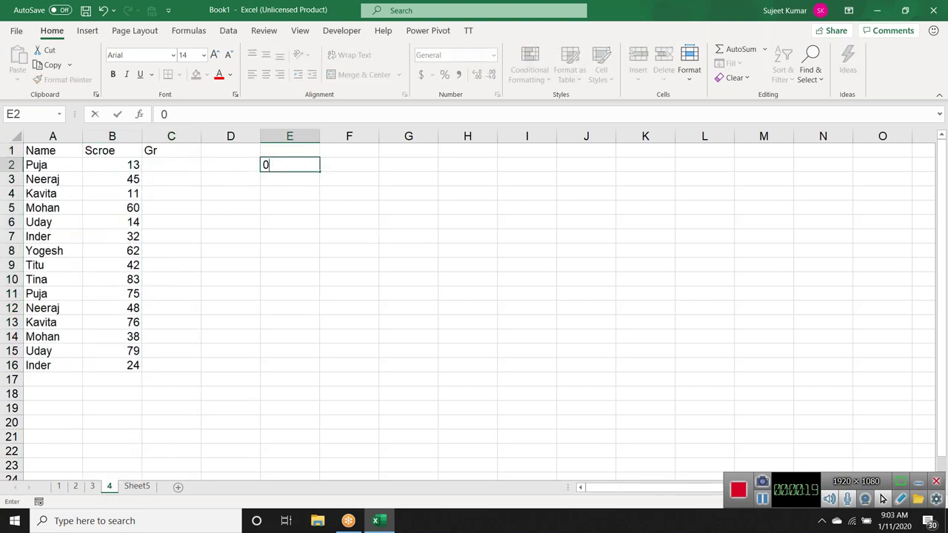
pyautogui.press('Escape')
pyautogui.write('<30')
pyautogui.press('Tab')
pyautogui.write('C')
pyautogui.press('Return')
# - Add the 30-60 band with grade B in row 3
pyautogui.press('Left')
pyautogui.write('3')
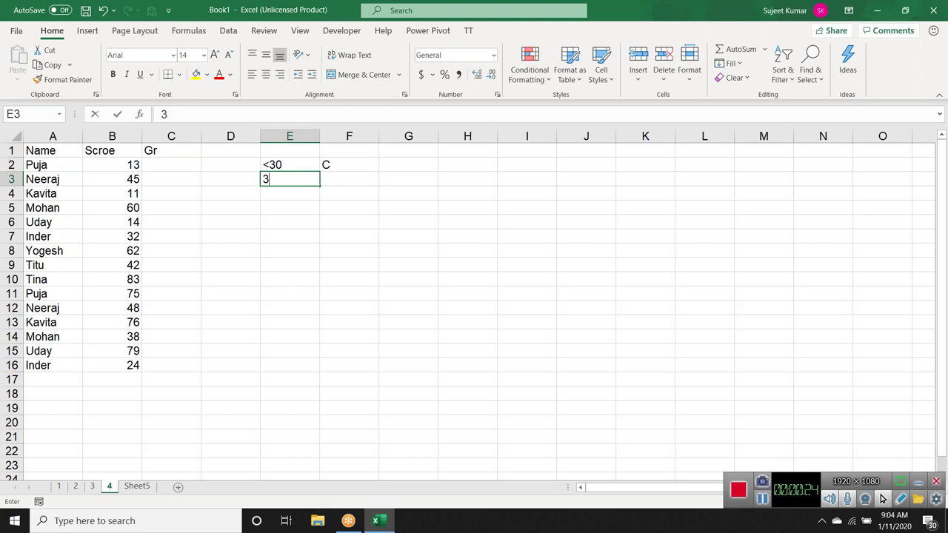
pyautogui.write('0-6')
pyautogui.press('Tab')
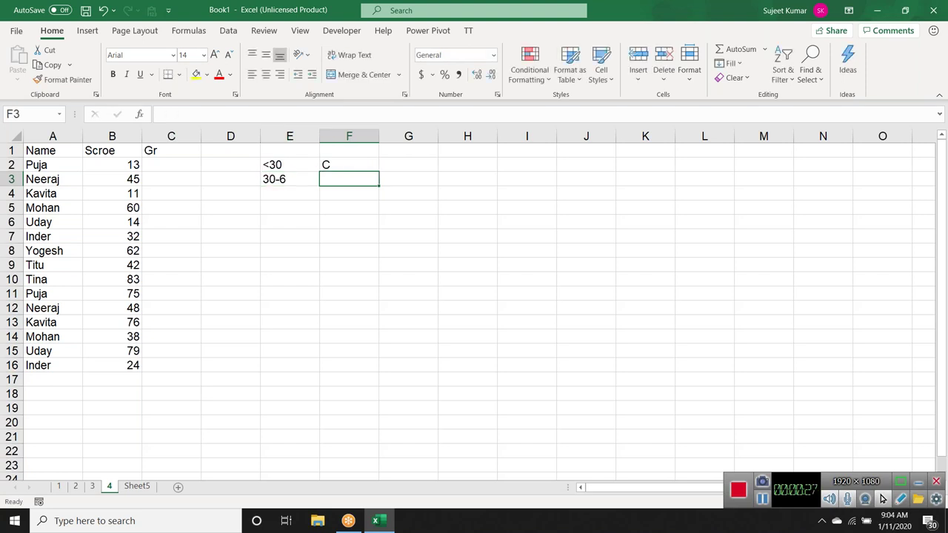
pyautogui.write('B')
pyautogui.press('Return')
pyautogui.press('Up')
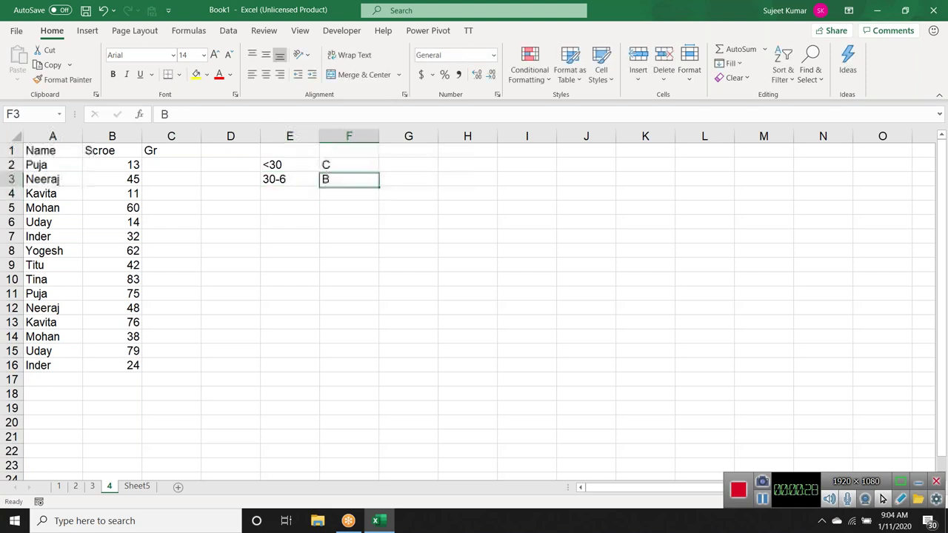
pyautogui.press('Left')
pyautogui.click(195, 109)
pyautogui.write('0')
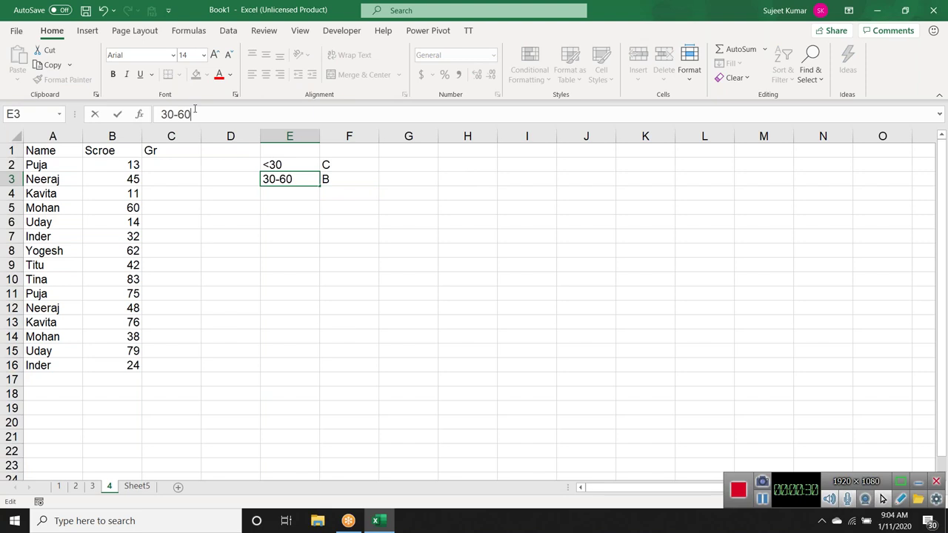
pyautogui.press('Return')
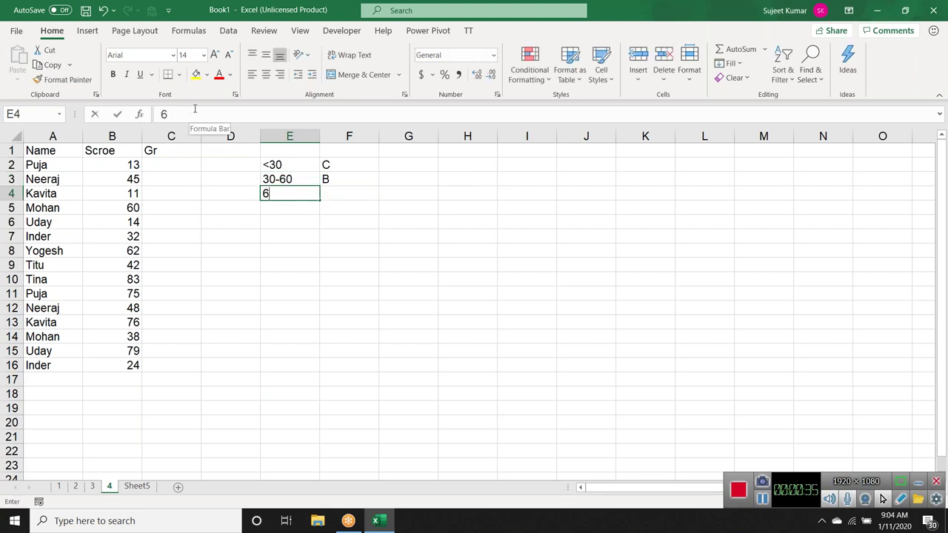
# - Add the 61-85 band graded A and the >85 band graded A+
pyautogui.write('6')
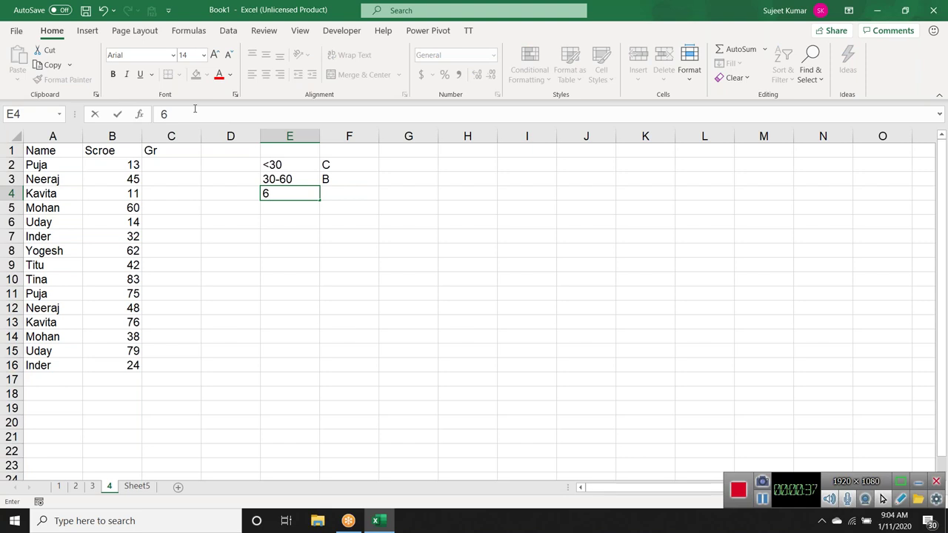
pyautogui.write('1-')
pyautogui.write('85')
pyautogui.press('Return')
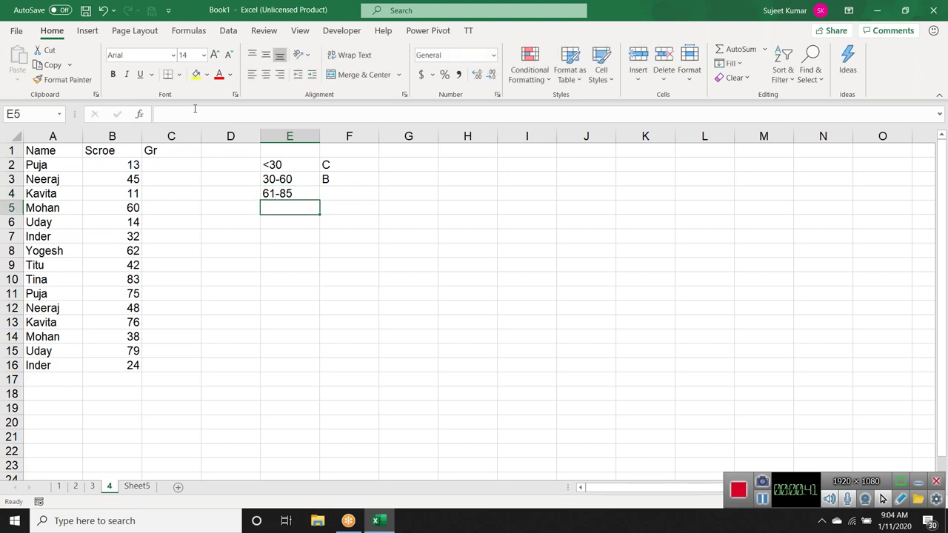
pyautogui.press('Up')
pyautogui.press('Right')
pyautogui.write('A')
pyautogui.press('Return')
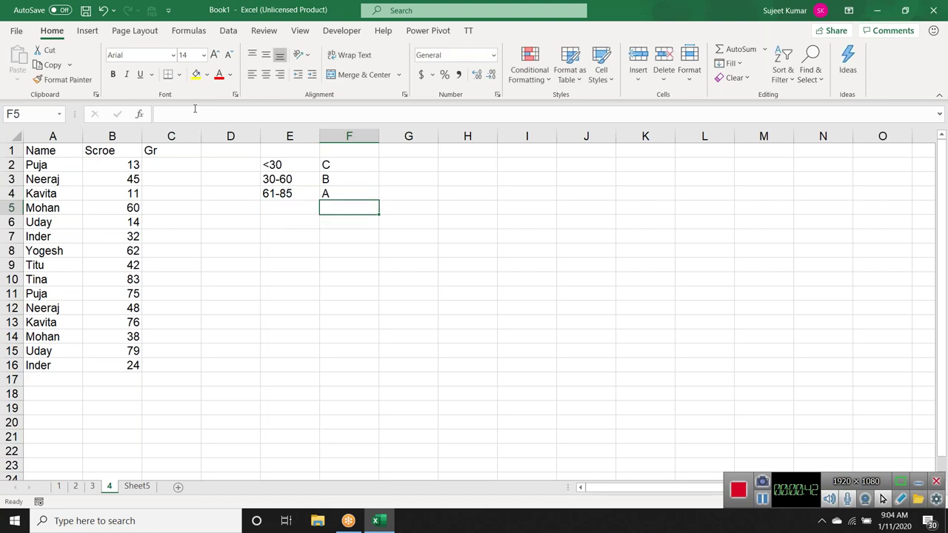
pyautogui.press('Left')
pyautogui.write('>85')
pyautogui.press('Right')
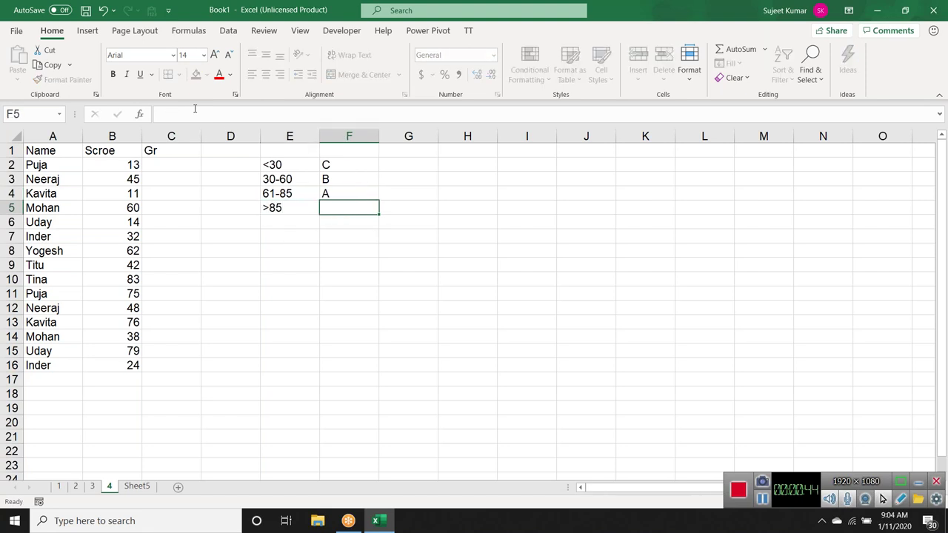
pyautogui.write('A+')
pyautogui.click(237, 179)
pyautogui.click(260, 205)
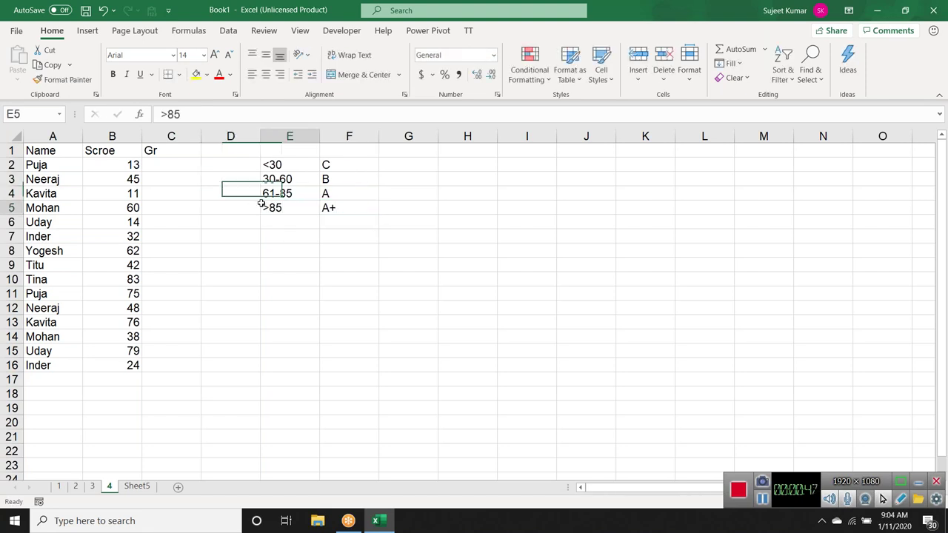
pyautogui.click(169, 164)
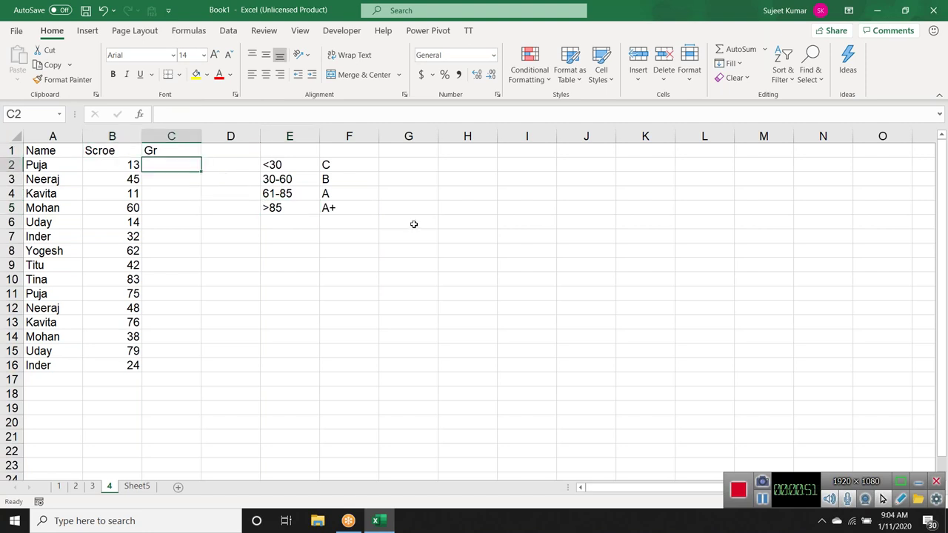
# - Enter =IF(B2<=30,"C") in C2
pyautogui.write('=i')
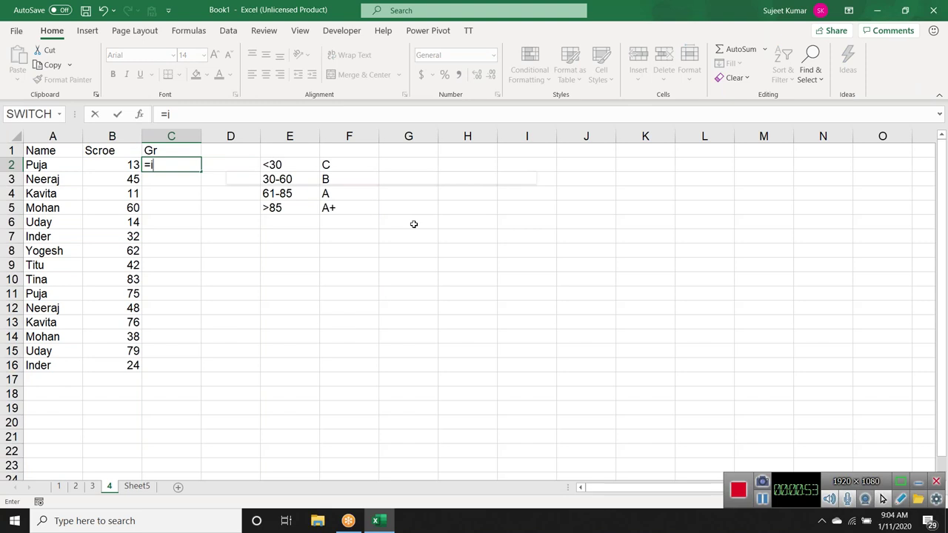
pyautogui.write('f')
pyautogui.press('Tab')
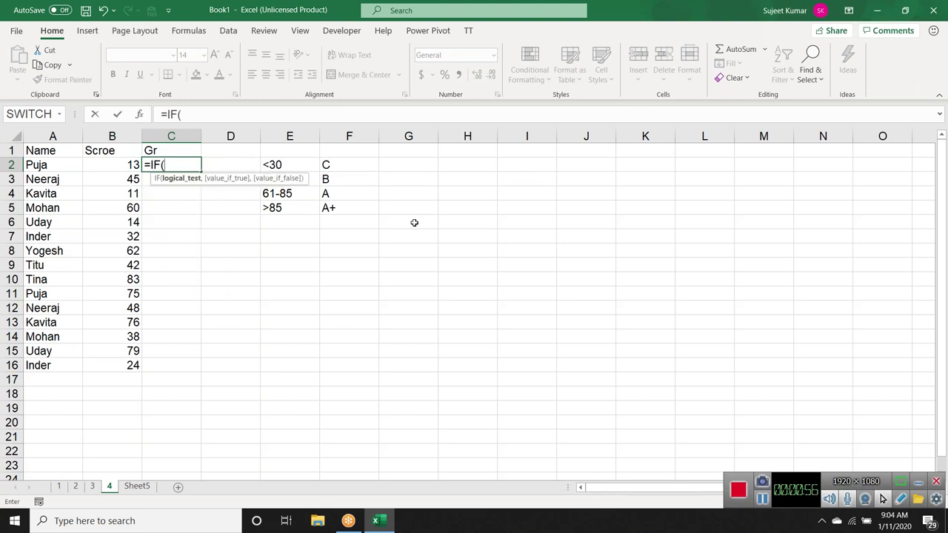
pyautogui.press('Left')
pyautogui.write('<=30,"C"')
pyautogui.press('Up')
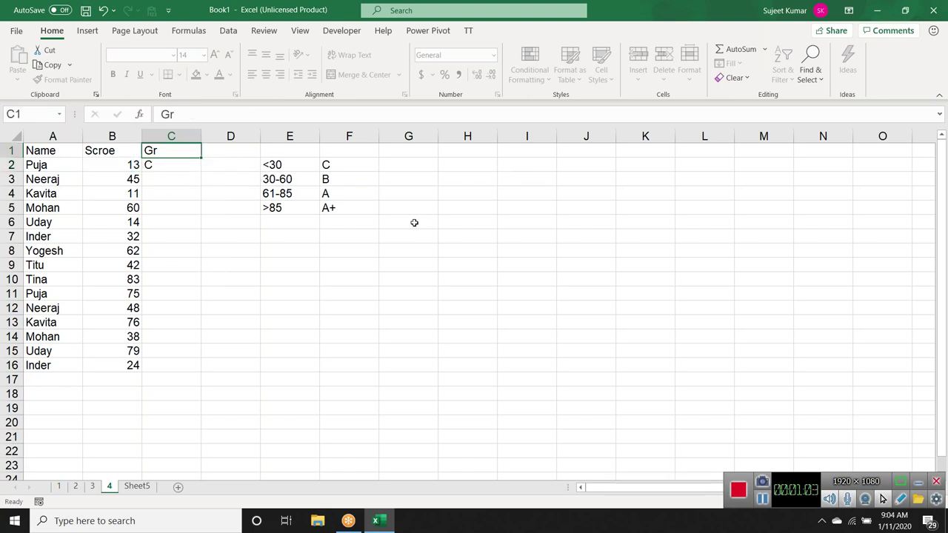
pyautogui.press('Down')
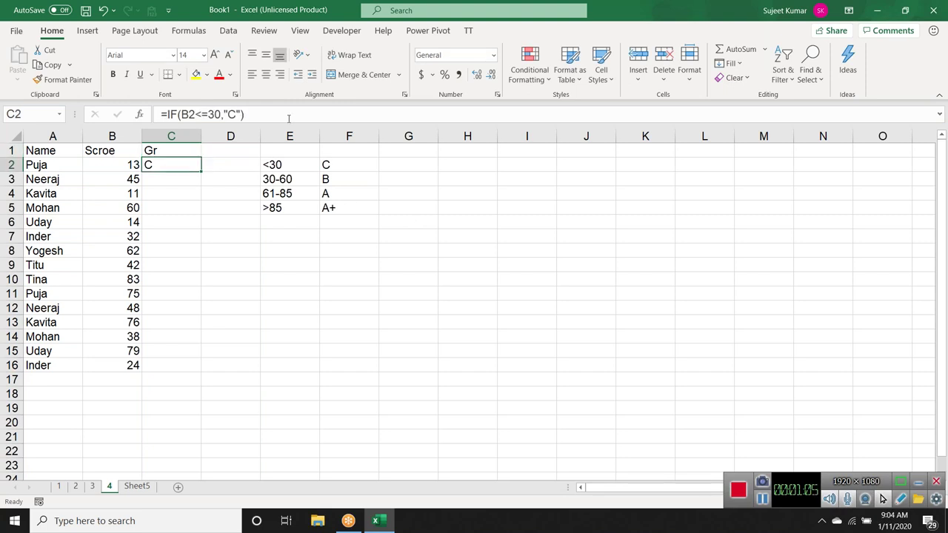
# - Extend C2 with nested IF(B2<=60,"B",IF(B2<=85,"A","A+")) tests
pyautogui.click(289, 115)
pyautogui.press('BackSpace')
pyautogui.write(',IF(')
pyautogui.click(90, 166)
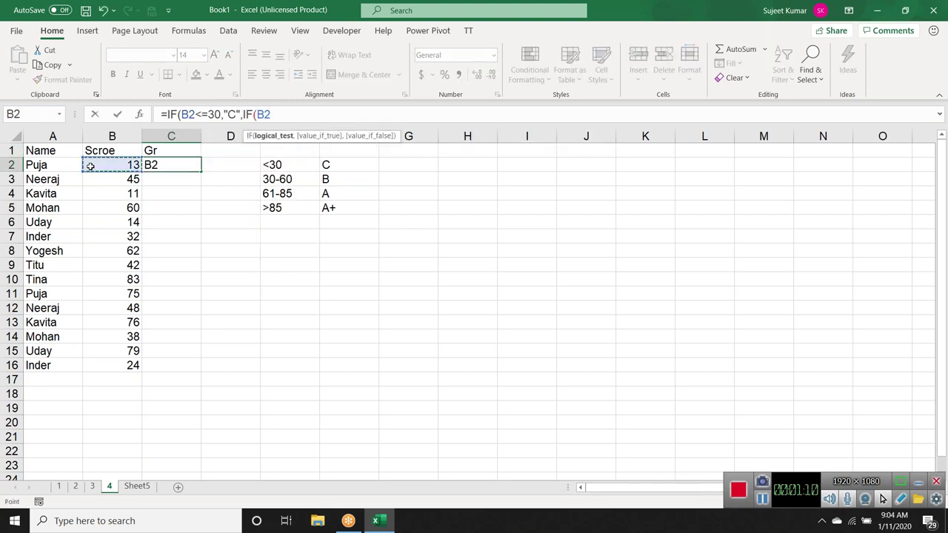
pyautogui.write('<=60')
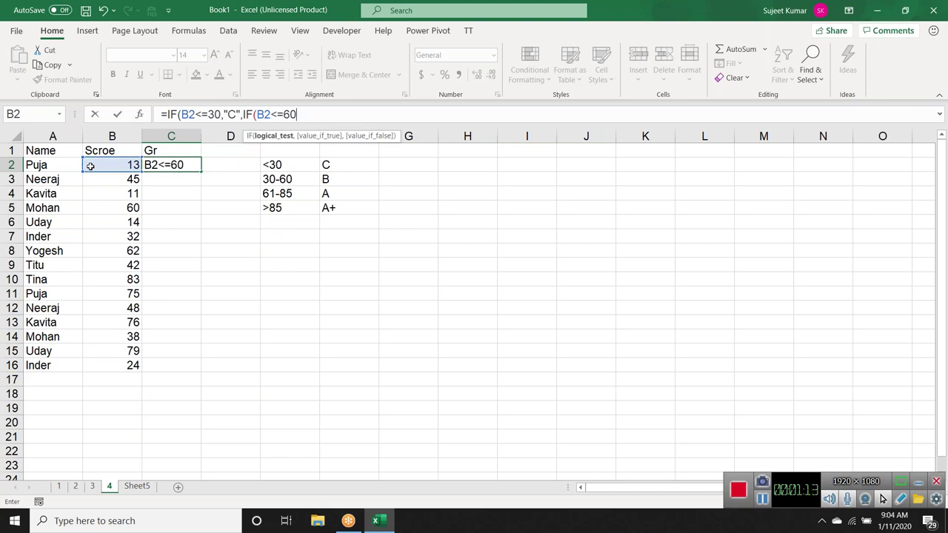
pyautogui.write(',"B",')
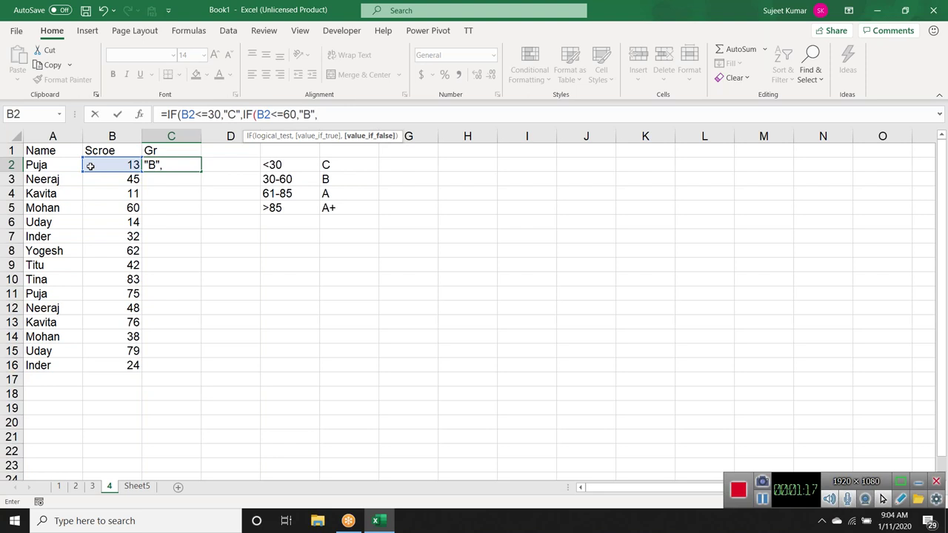
pyautogui.write('if(')
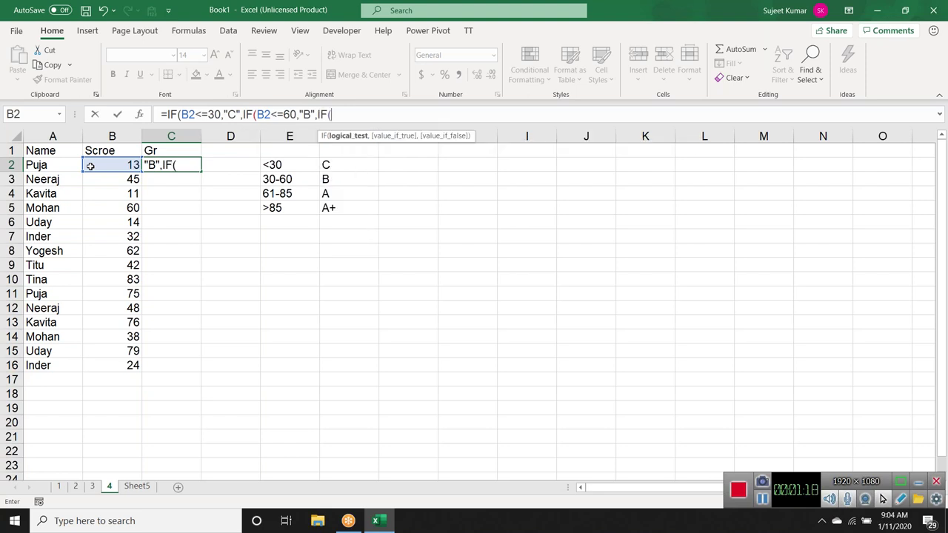
pyautogui.click(90, 166)
pyautogui.write('<=8')
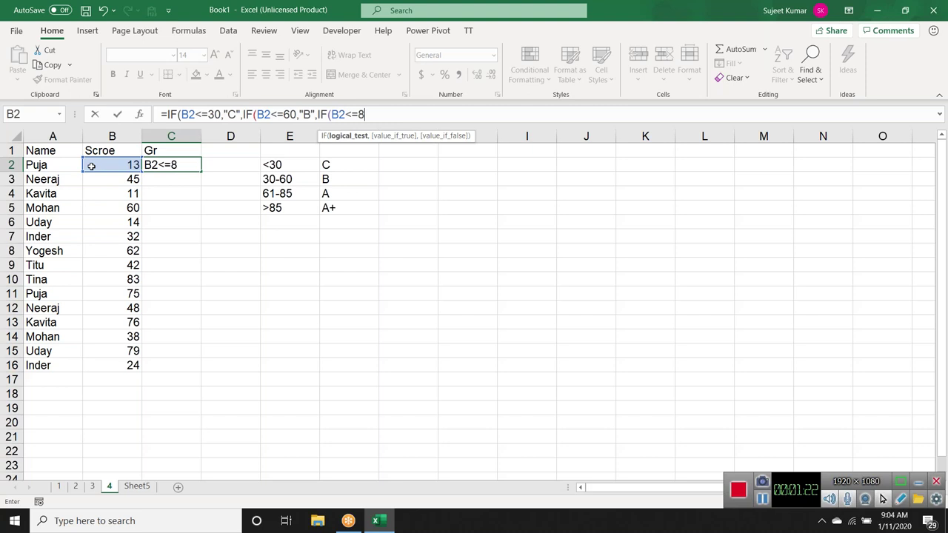
pyautogui.write('5,')
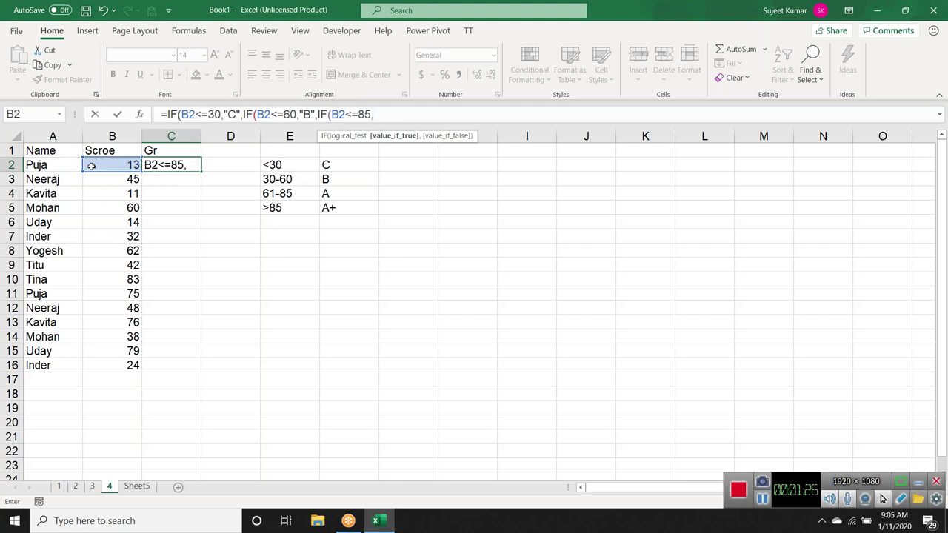
pyautogui.write('"A","A+')
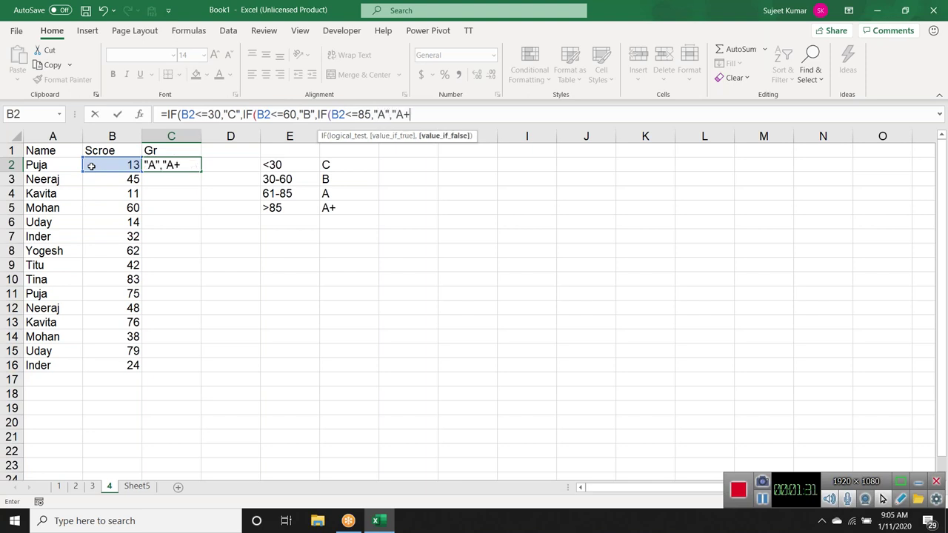
pyautogui.write('"')
pyautogui.press('Return')
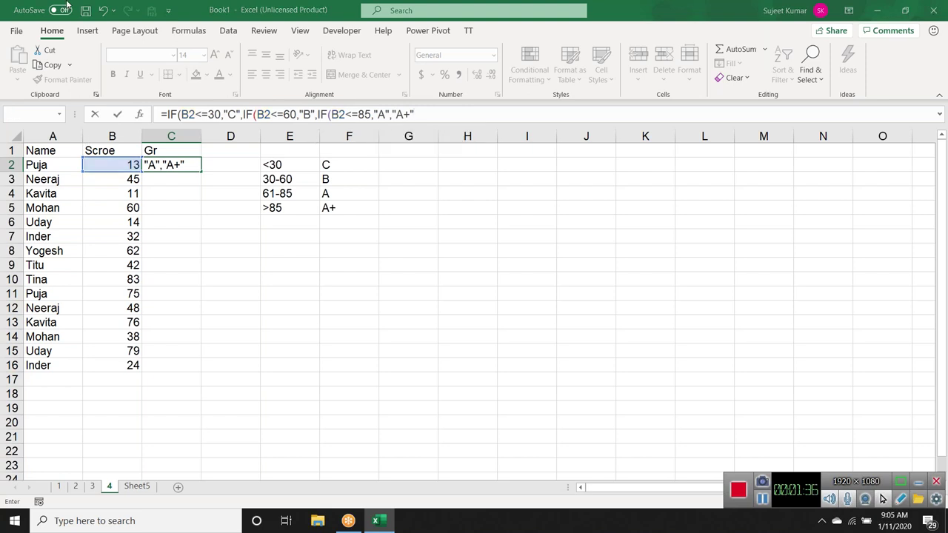
# - Accept the corrected nested IF grade formula in C2 and fill it down to C16
pyautogui.click(455, 307)
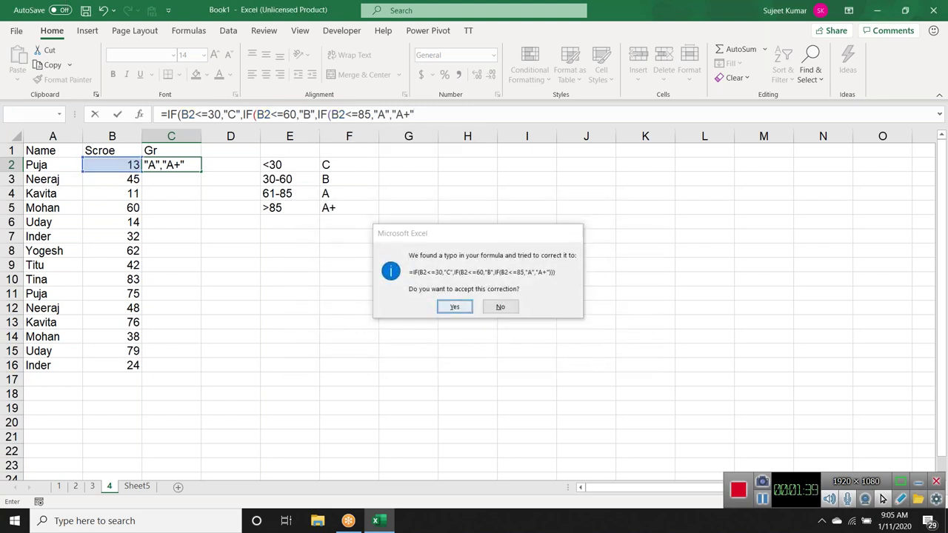
pyautogui.doubleClick(201, 172)
pyautogui.moveTo(167, 161); pyautogui.dragTo(166, 191)
# - Check the grade formulas in C2, C7 through C9, C15 and C16
pyautogui.doubleClick(166, 162)
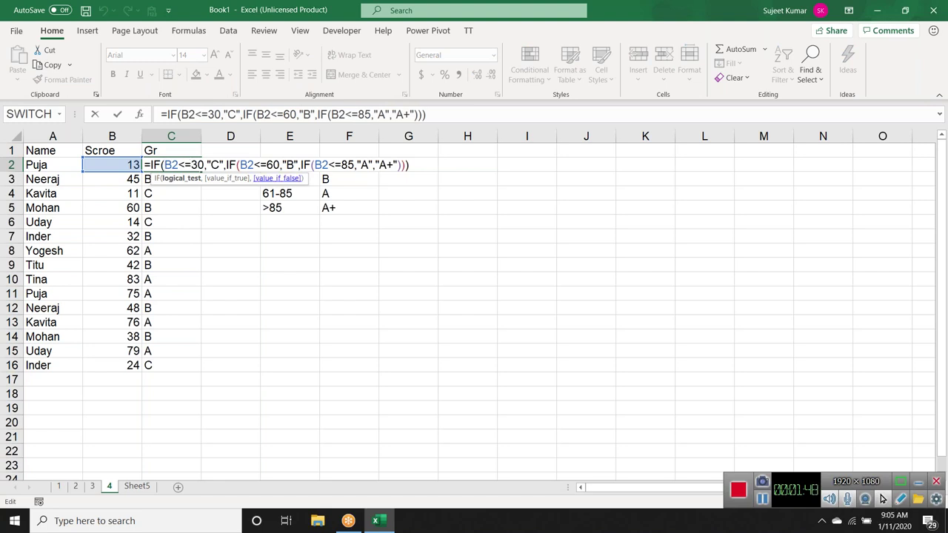
pyautogui.press('Return')
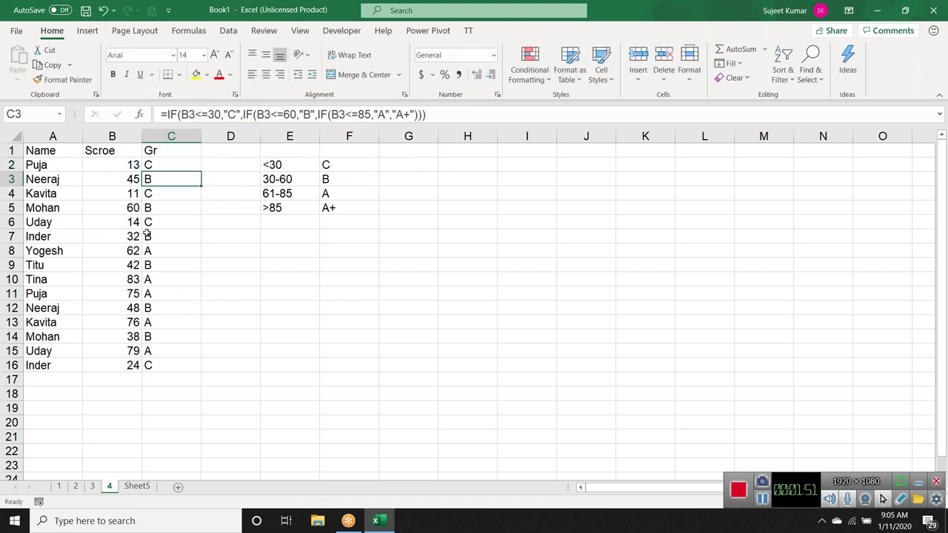
pyautogui.click(180, 235)
pyautogui.press('Down')
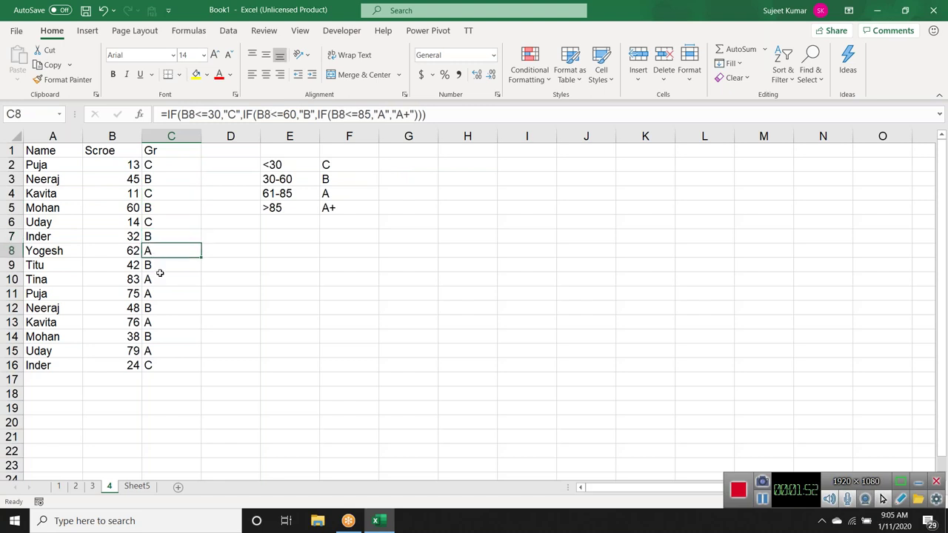
pyautogui.press('Down')
pyautogui.press('Down')
pyautogui.press('Down')
pyautogui.press('Down')
pyautogui.press('Down')
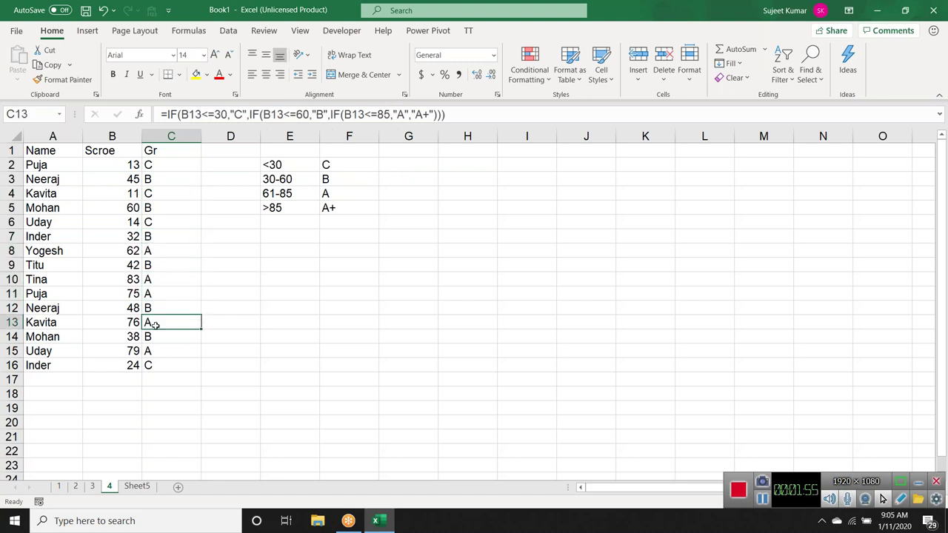
pyautogui.click(149, 350)
pyautogui.click(147, 364)
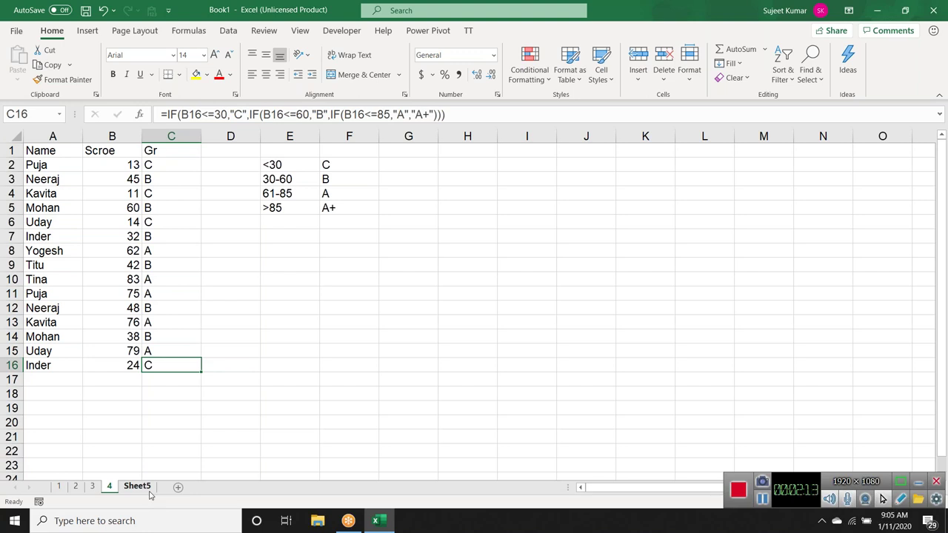
# - Rename Sheet5 to '5'
pyautogui.click(139, 486)
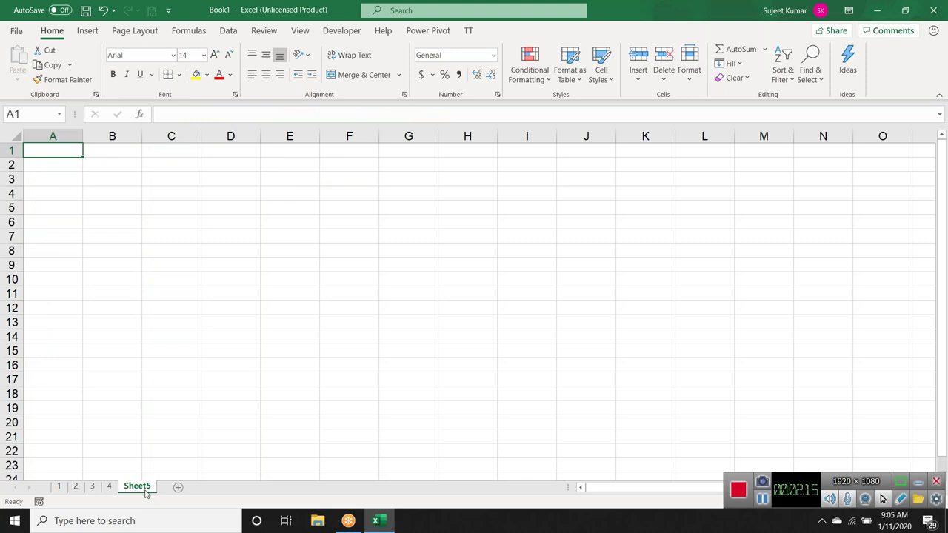
pyautogui.doubleClick(140, 491)
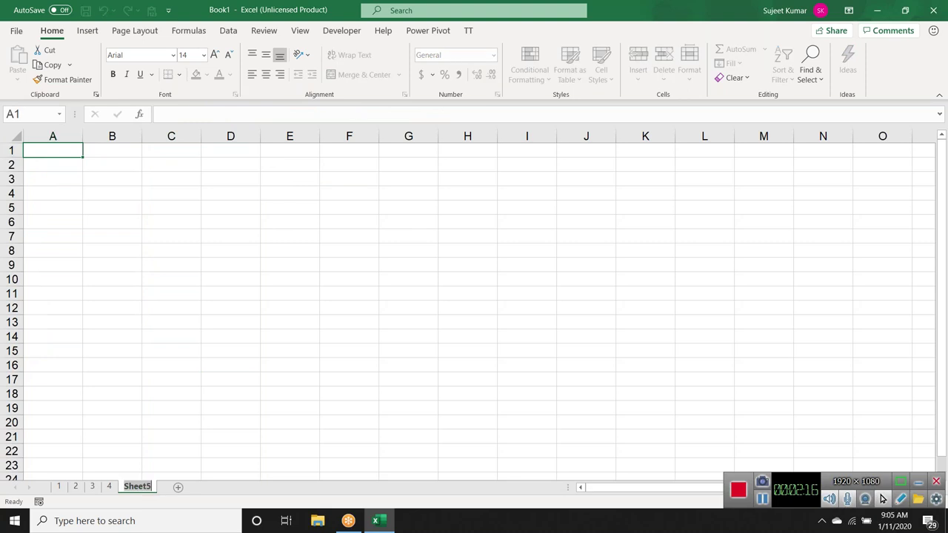
pyautogui.click(737, 489)
pyautogui.write('5')
pyautogui.click(180, 284)
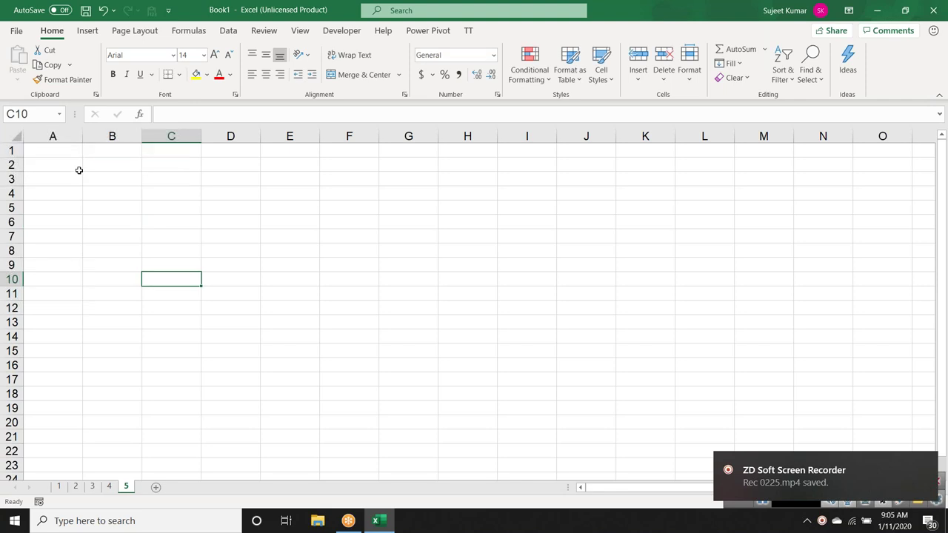
# - Enter the heading 'Taxble Income' in A1
pyautogui.click(76, 150)
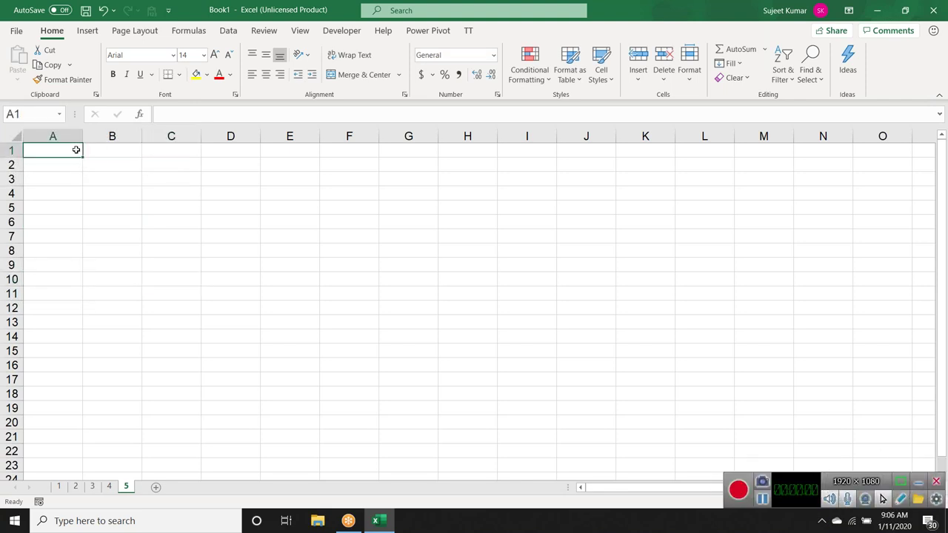
pyautogui.write('Gross')
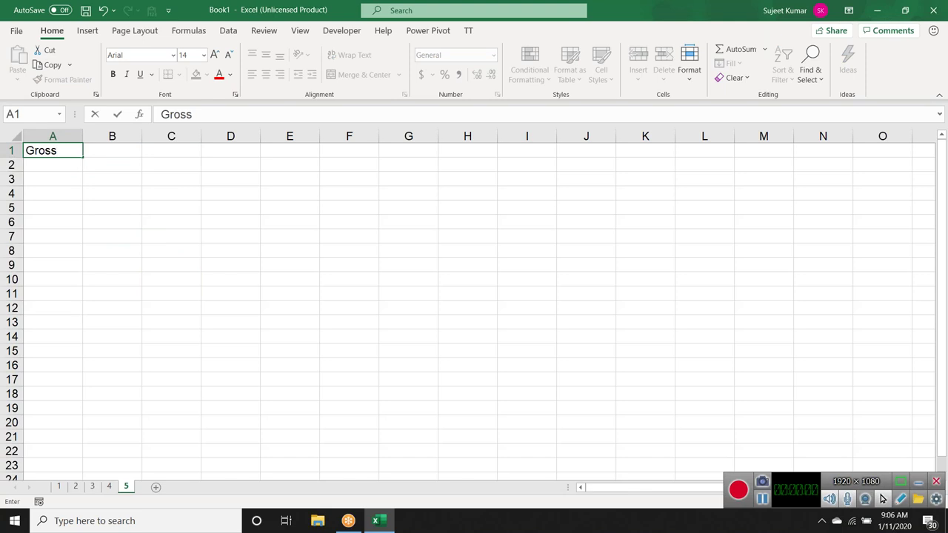
pyautogui.press('Escape')
pyautogui.write('Taxble INc')
pyautogui.press('BackSpace')
pyautogui.press('BackSpace')
pyautogui.write('ncome')
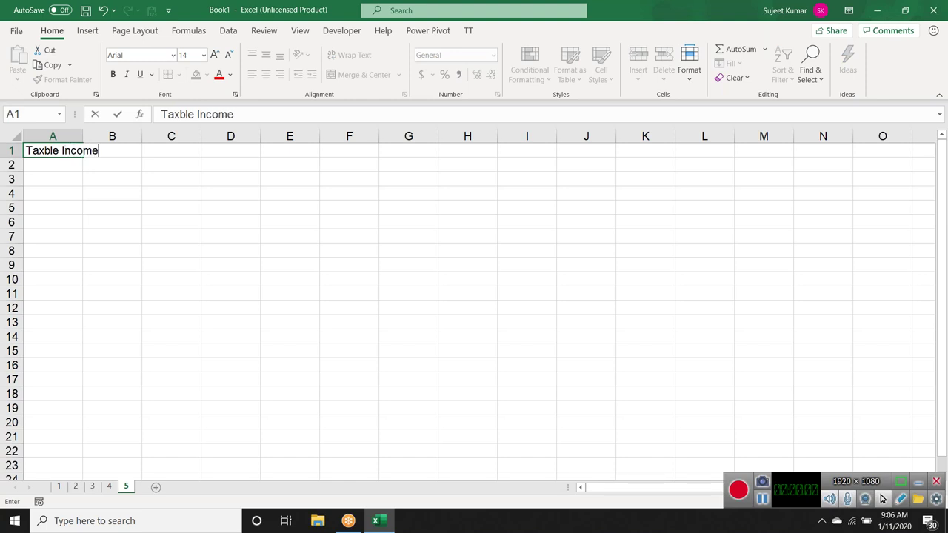
pyautogui.press('Return')
# - Autofit column A to the heading, then return to sheet 4
pyautogui.moveTo(83, 131); pyautogui.dragTo(83, 131)
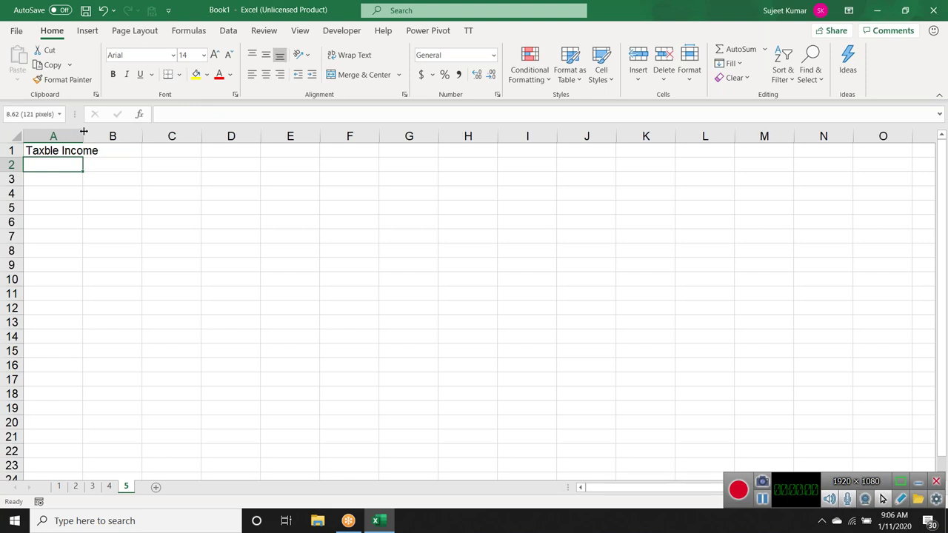
pyautogui.click(182, 167)
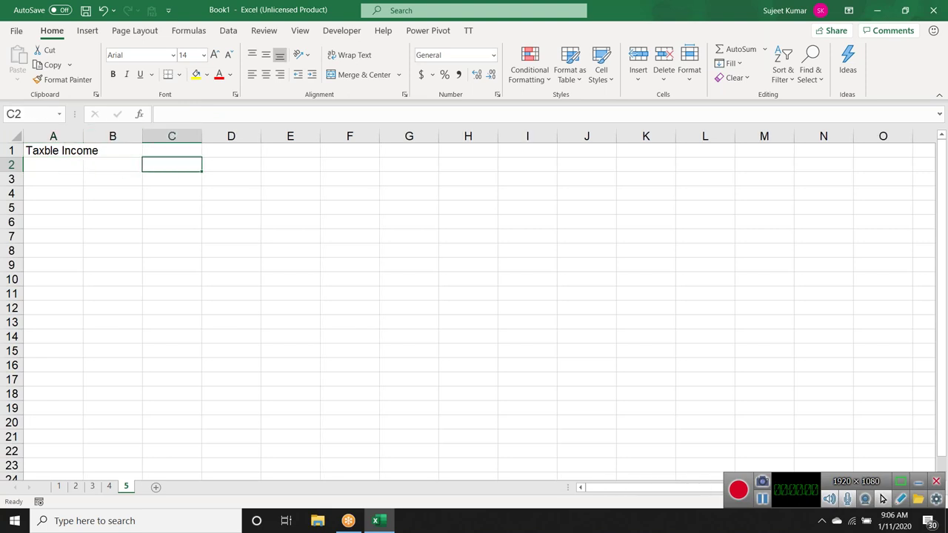
pyautogui.doubleClick(84, 135)
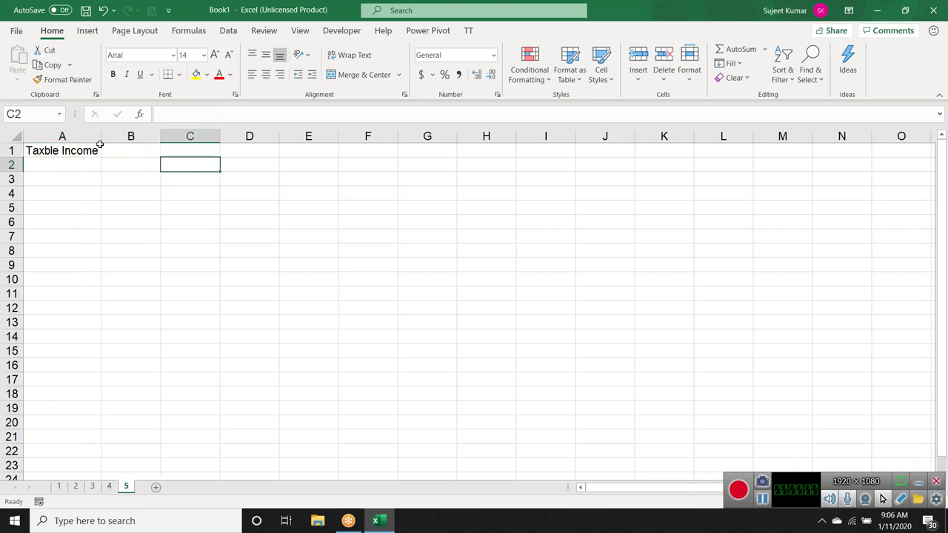
pyautogui.click(111, 150)
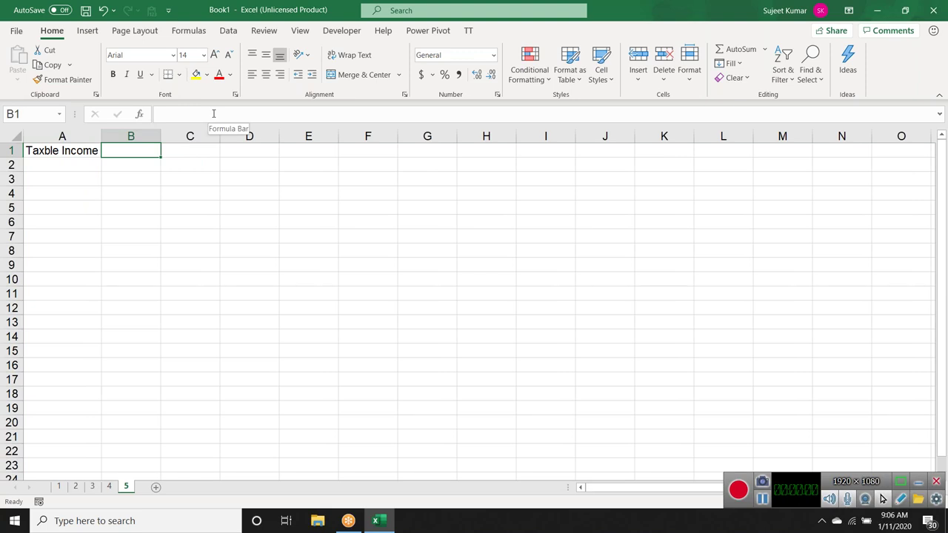
pyautogui.click(116, 487)
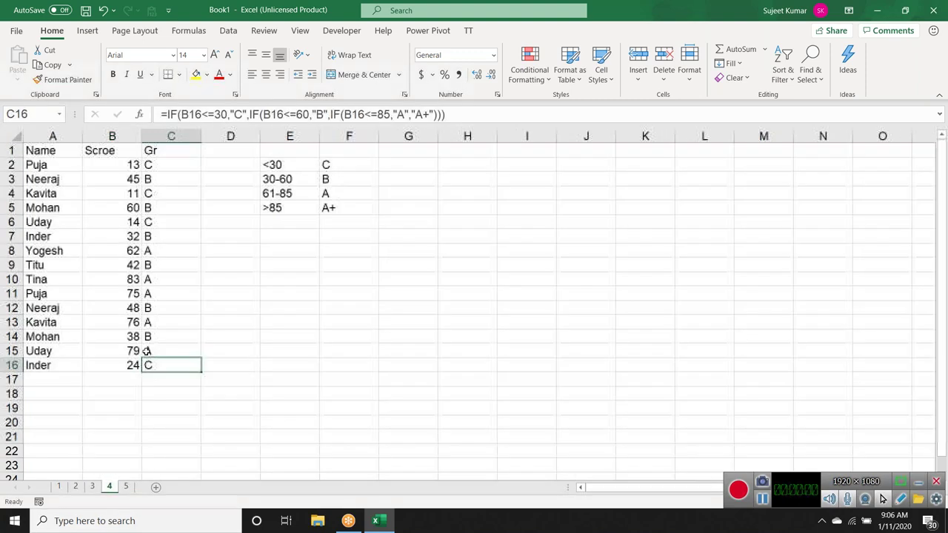
# - Review the IF grade formula in C3 and C8, then go back to sheet 5's A2
pyautogui.click(176, 178)
pyautogui.click(175, 251)
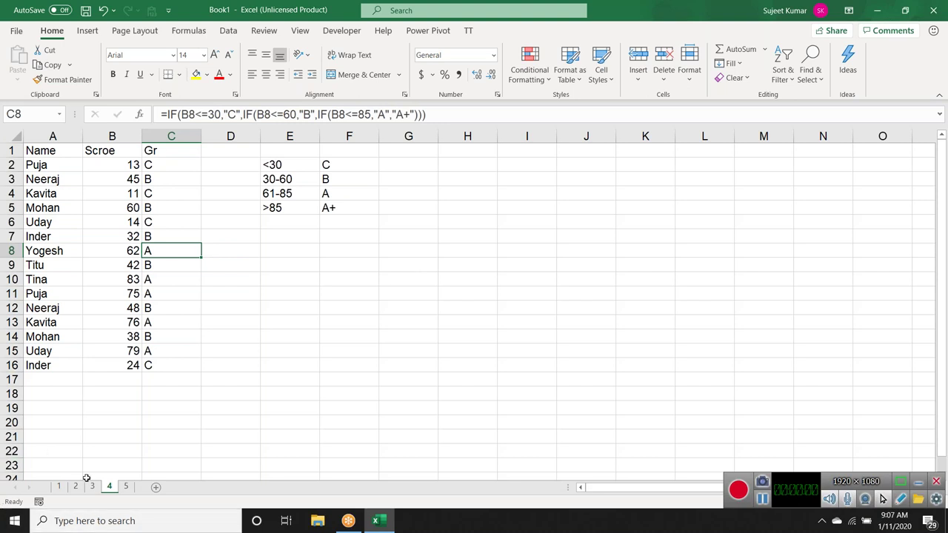
pyautogui.click(126, 487)
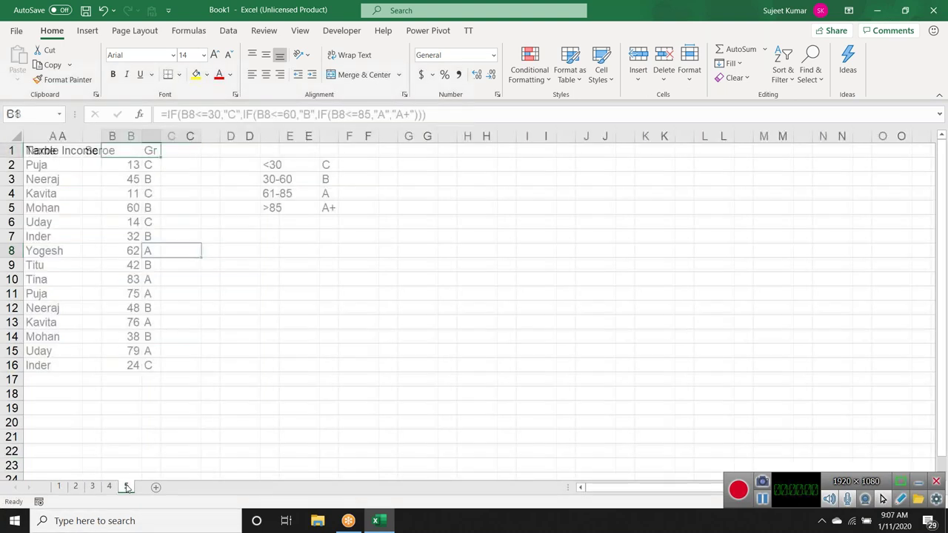
pyautogui.click(80, 163)
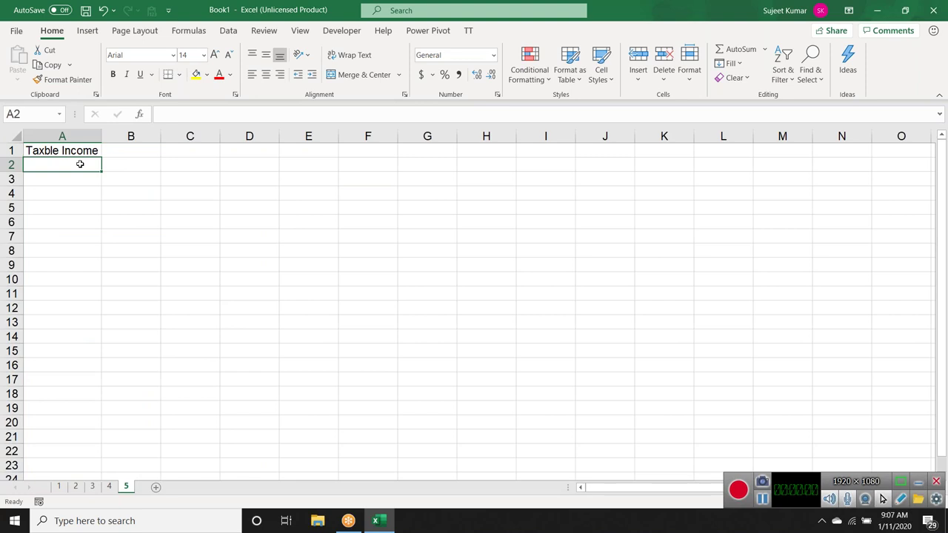
pyautogui.click(734, 495)
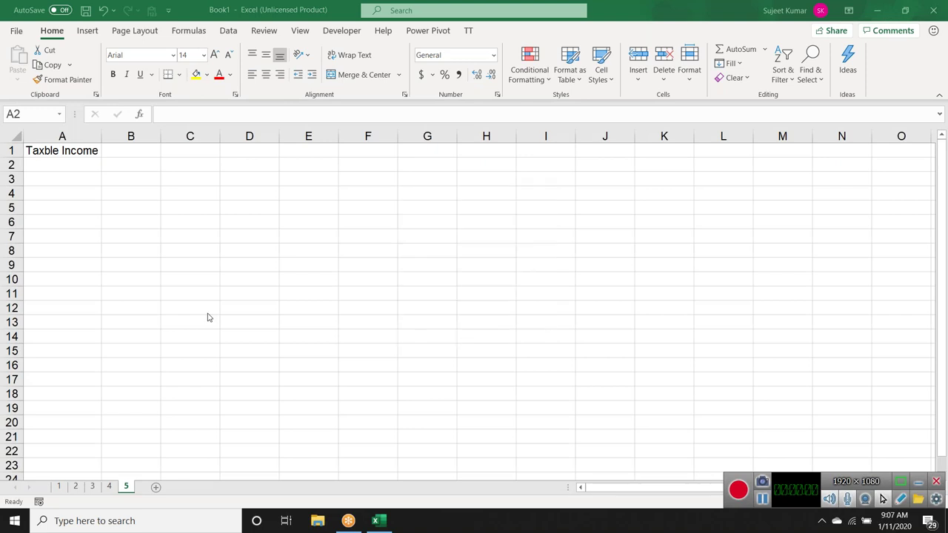
pyautogui.click(73, 163)
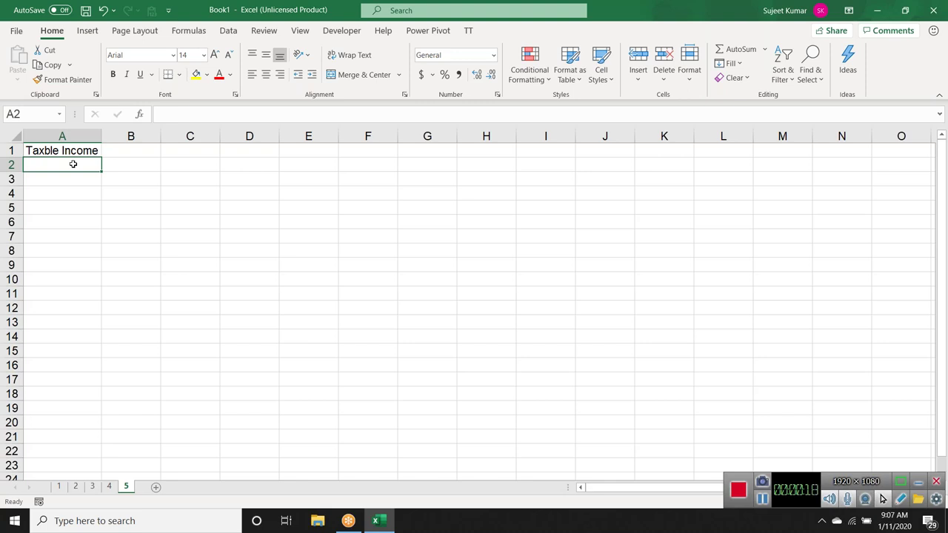
# - Enter the incomes 8464648, 165456 and 16223565 in A2:A4
pyautogui.write('8464648')
pyautogui.press('Return')
pyautogui.write('0')
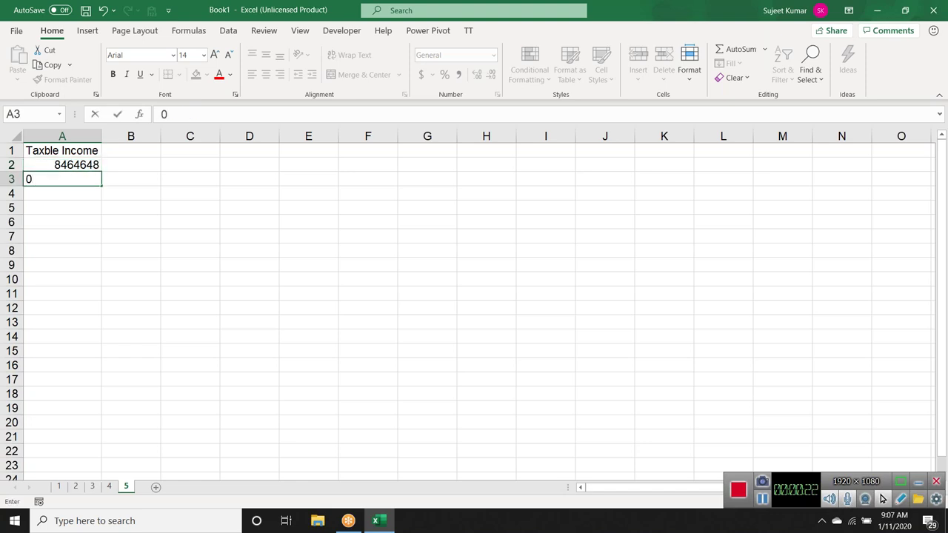
pyautogui.press('Escape')
pyautogui.write('165456')
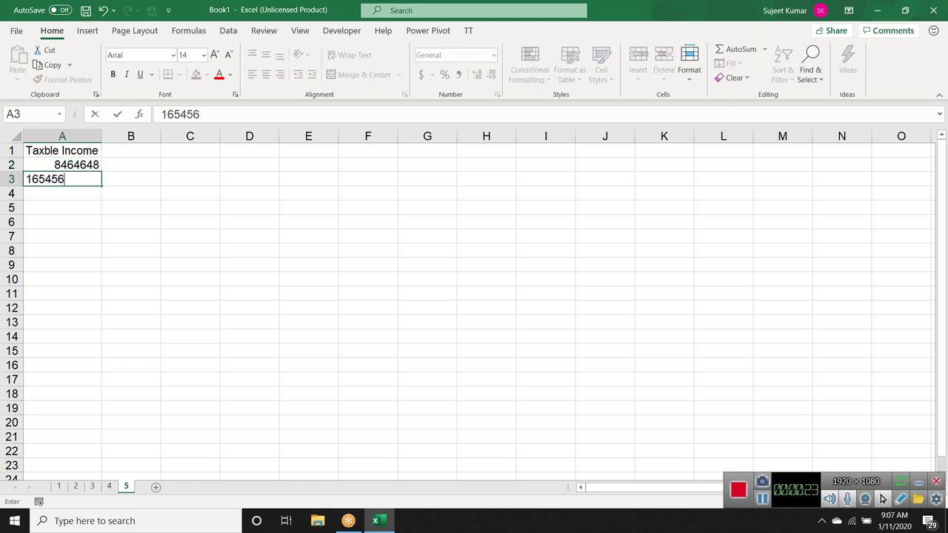
pyautogui.press('Return')
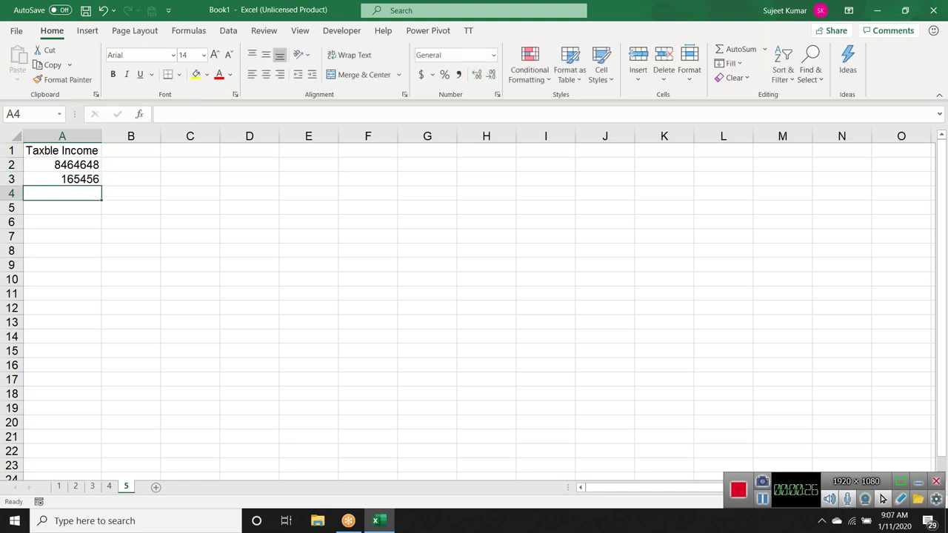
pyautogui.write('16223565')
pyautogui.press('Return')
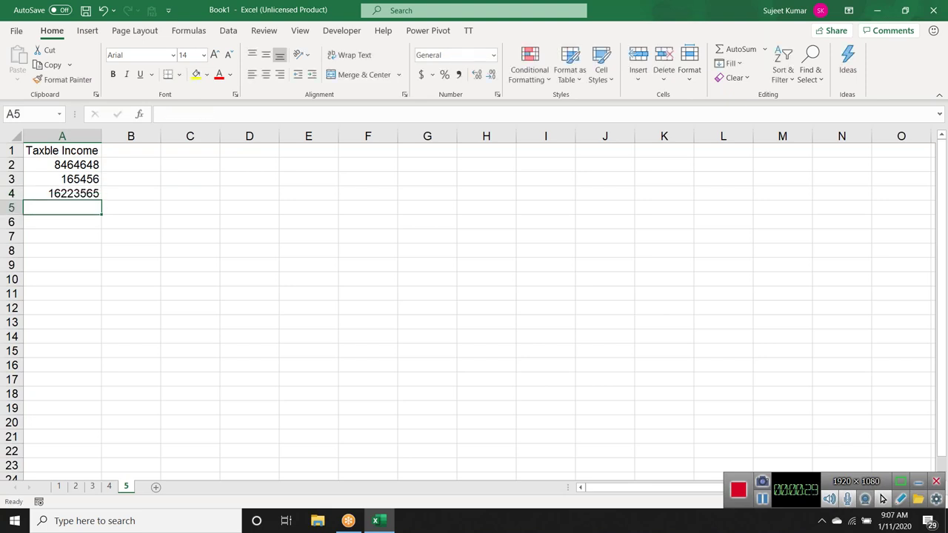
pyautogui.click(260, 165)
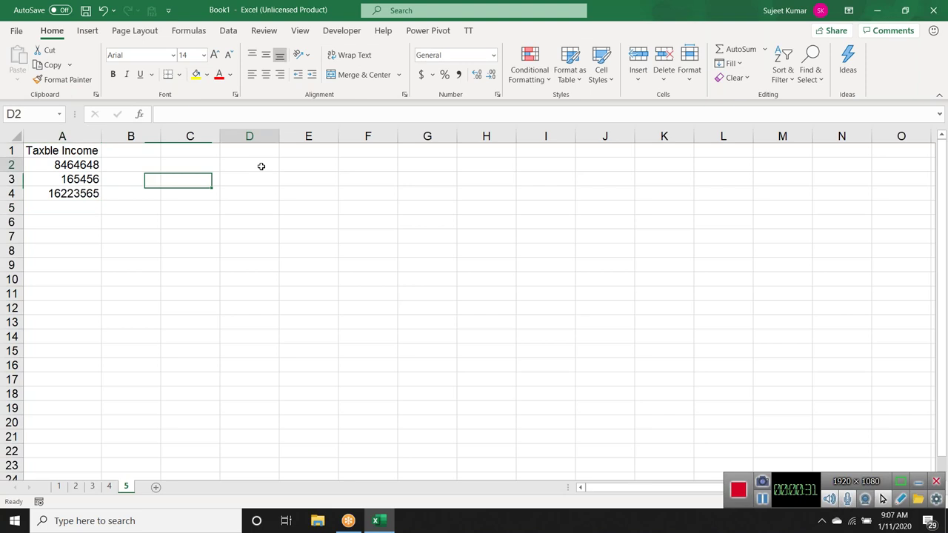
# - Enter slab labels <3L and 3 to 5, with a 10% rate for 3 to 5
pyautogui.write('<3L')
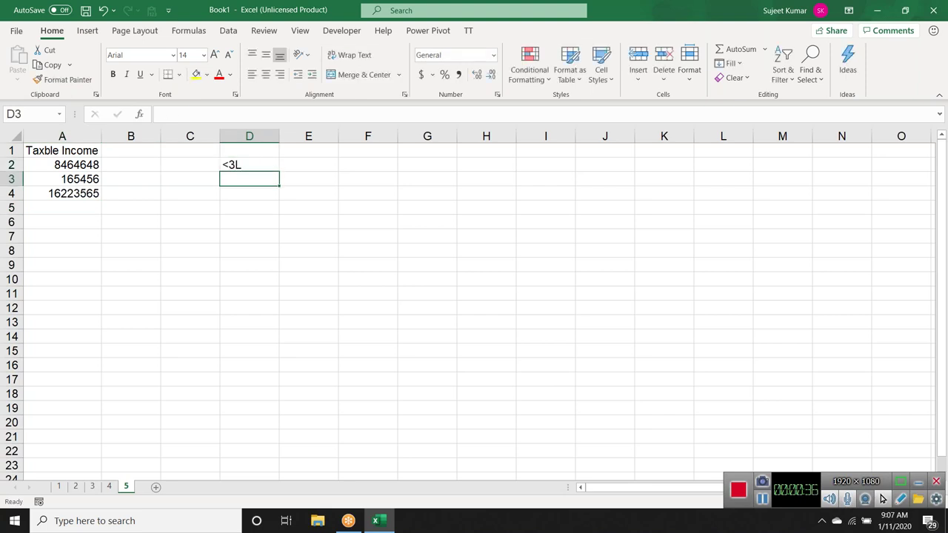
pyautogui.write('3')
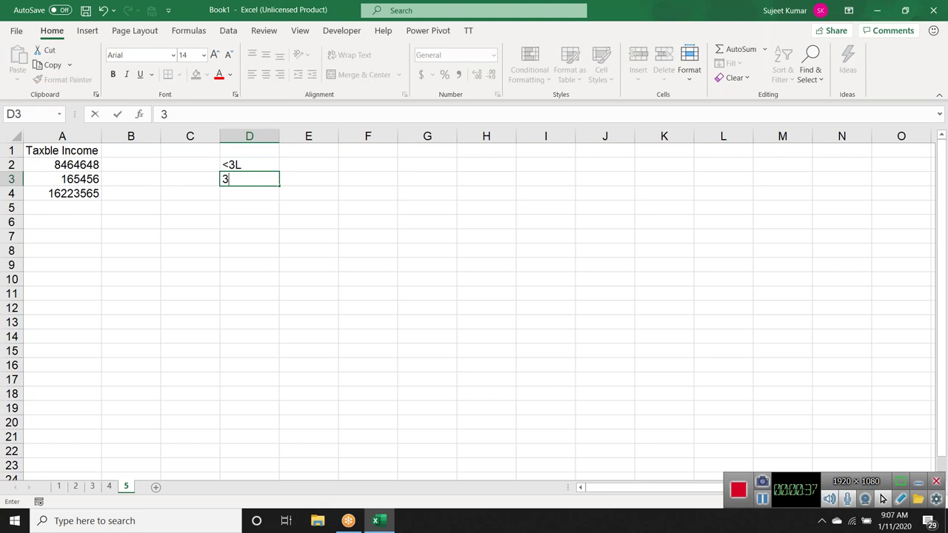
pyautogui.write(' to 5')
pyautogui.press('Return')
pyautogui.press('Up')
pyautogui.press('Right')
pyautogui.write('10%')
pyautogui.press('Return')
# - Add the 5 to 10 slab at 20% and the >10 slab at 30%
pyautogui.press('Left')
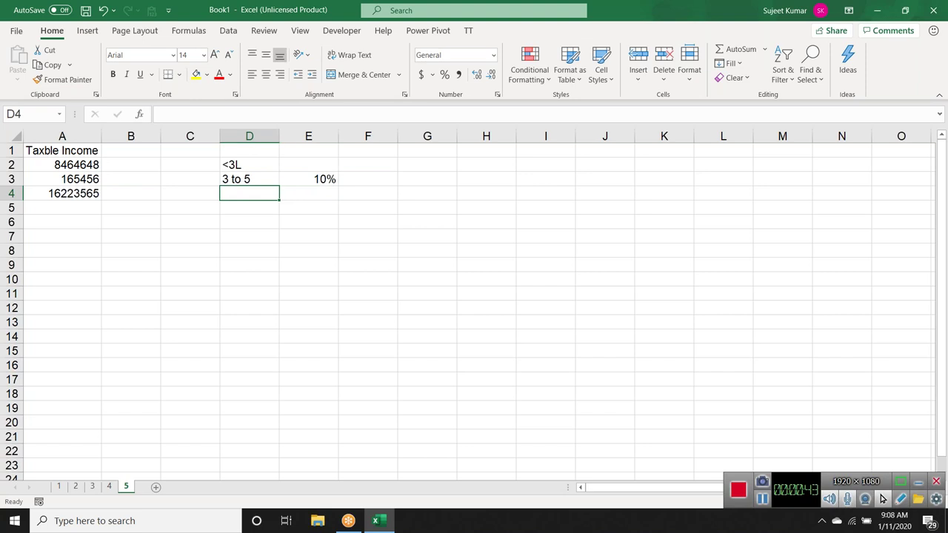
pyautogui.write('5-')
pyautogui.press('BackSpace')
pyautogui.press('BackSpace')
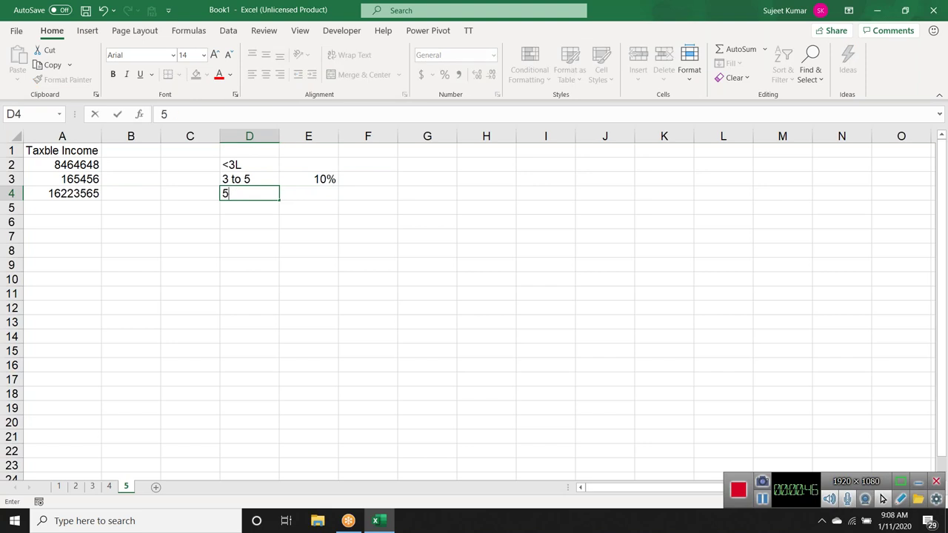
pyautogui.write('to 10')
pyautogui.press('Tab')
pyautogui.write('2')
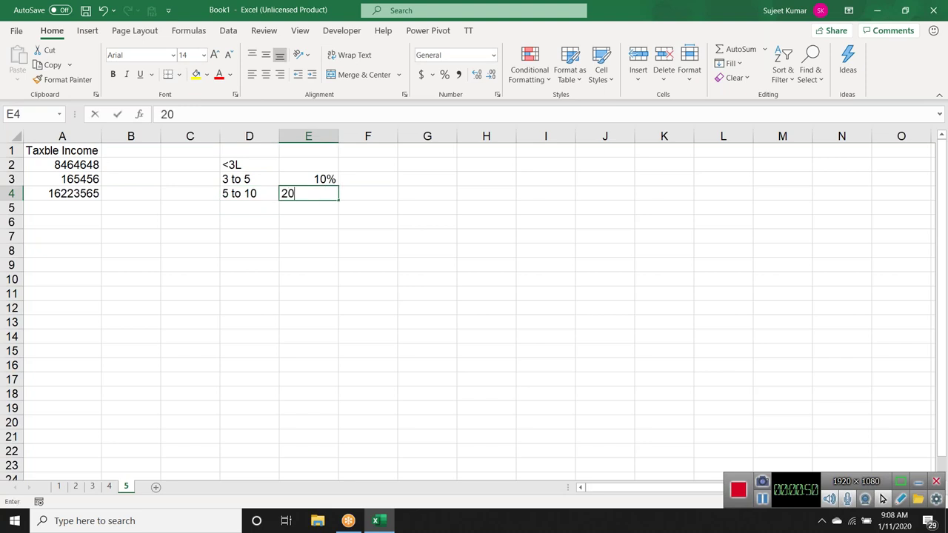
pyautogui.write('0%')
pyautogui.press('Return')
pyautogui.press('Left')
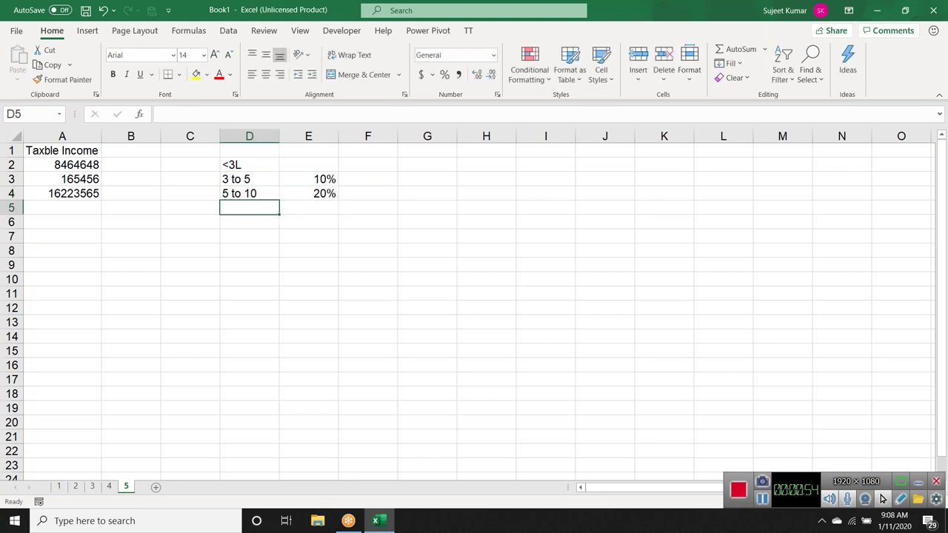
pyautogui.write('>10')
pyautogui.press('Return')
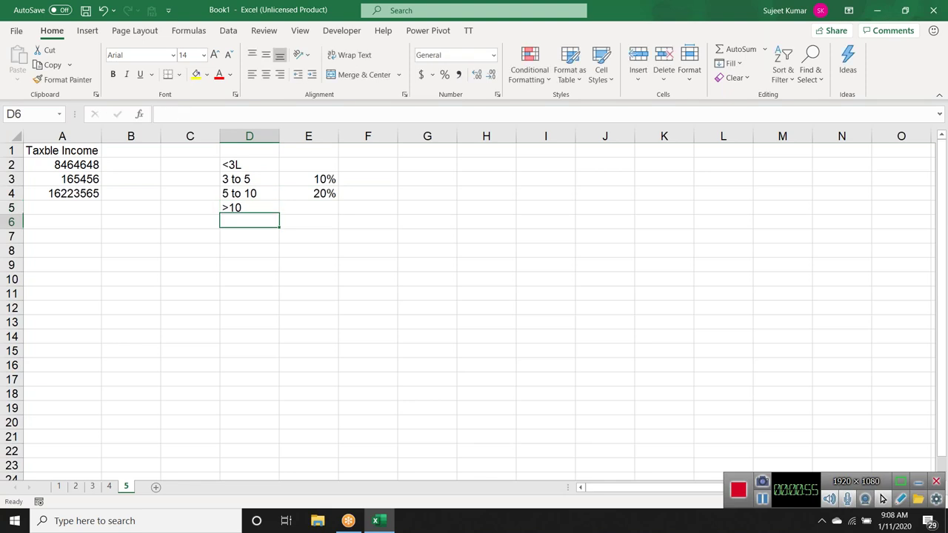
pyautogui.press('Up')
pyautogui.press('Right')
pyautogui.write('30')
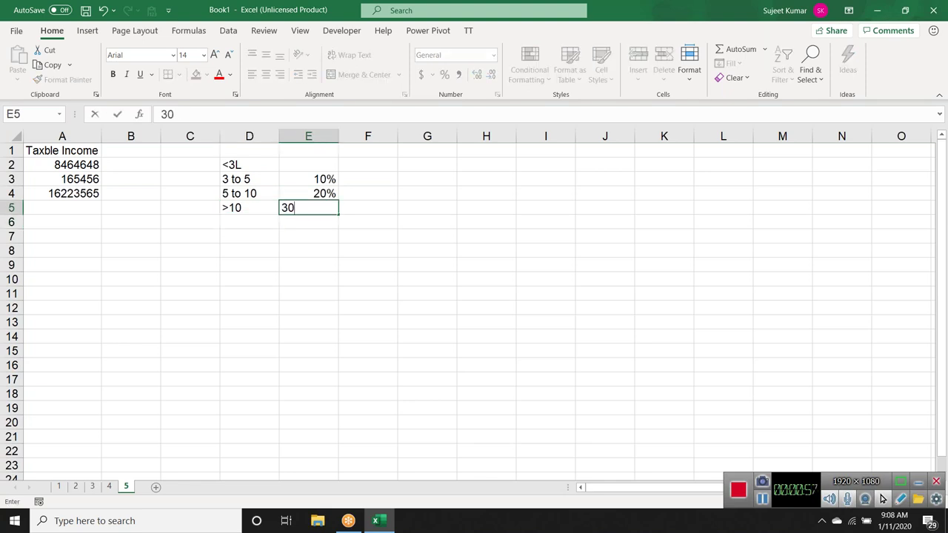
pyautogui.write('%')
pyautogui.press('Return')
# - Add the >1C slab with a 1% rate in F2:G2
pyautogui.press('Up')
pyautogui.press('Up')
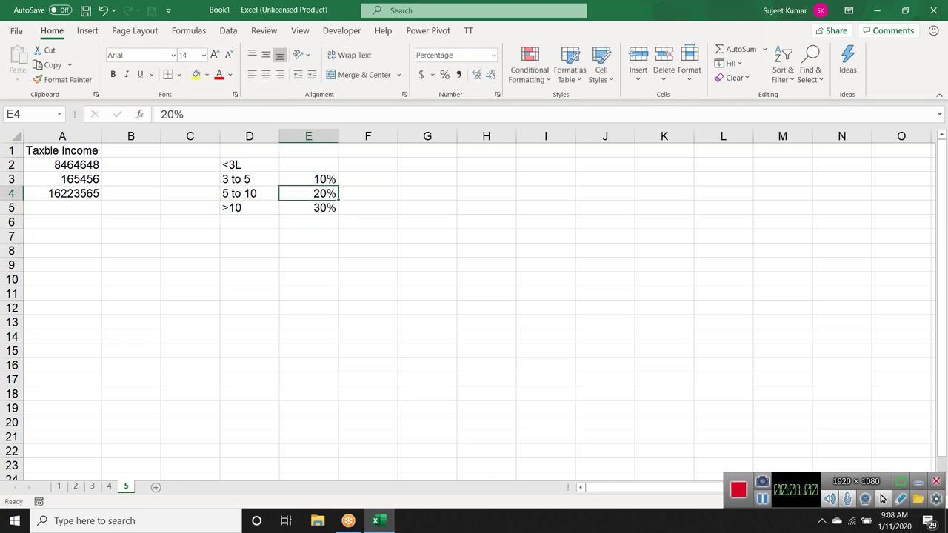
pyautogui.press('Right')
pyautogui.press('Up')
pyautogui.press('Up')
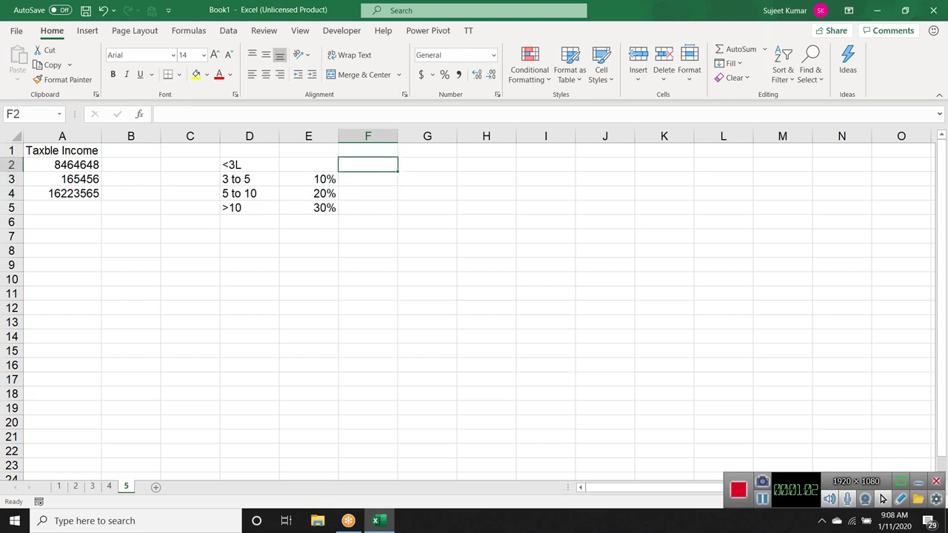
pyautogui.write('1')
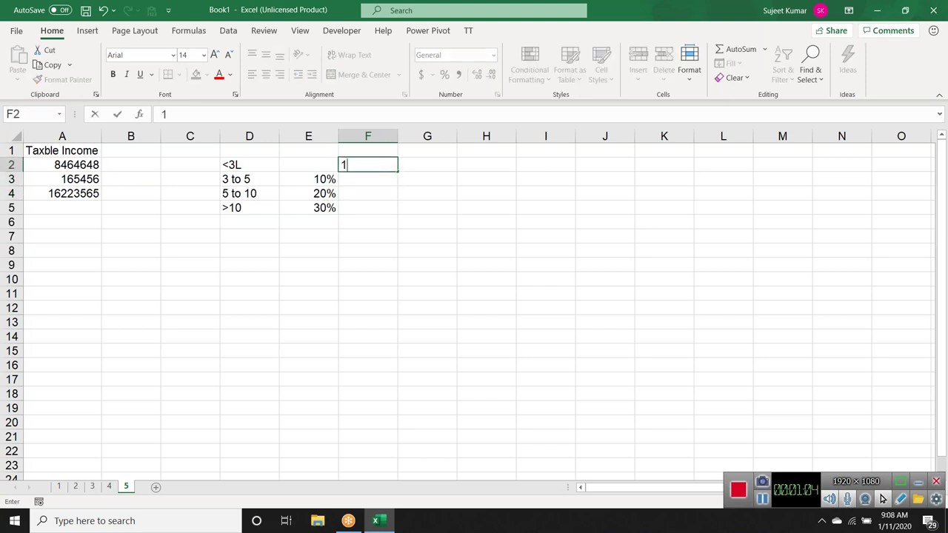
pyautogui.write('>')
pyautogui.press('BackSpace')
pyautogui.write('C')
pyautogui.press('BackSpace')
pyautogui.press('BackSpace')
pyautogui.write('>')
pyautogui.write('1')
pyautogui.write('C')
pyautogui.press('Tab')
pyautogui.write('1')
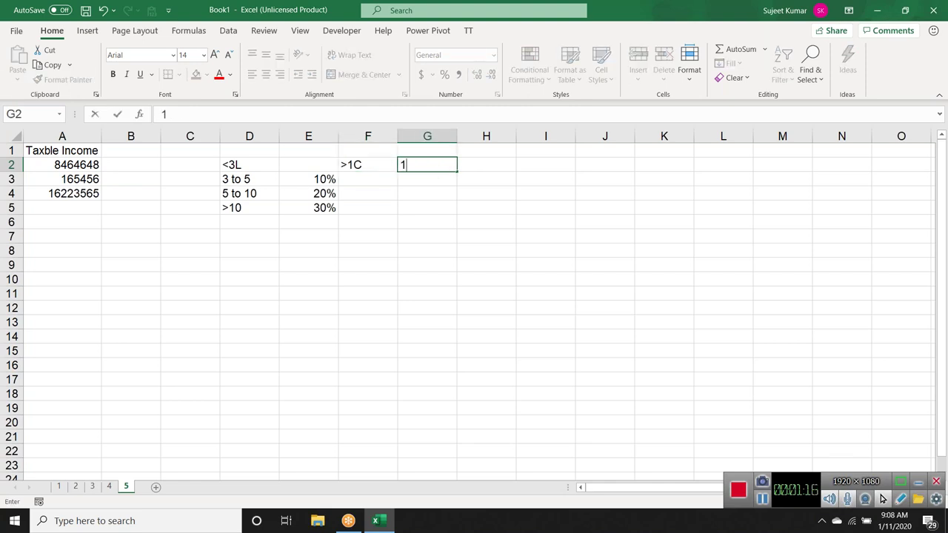
pyautogui.write('%')
pyautogui.press('Return')
pyautogui.press('Up')
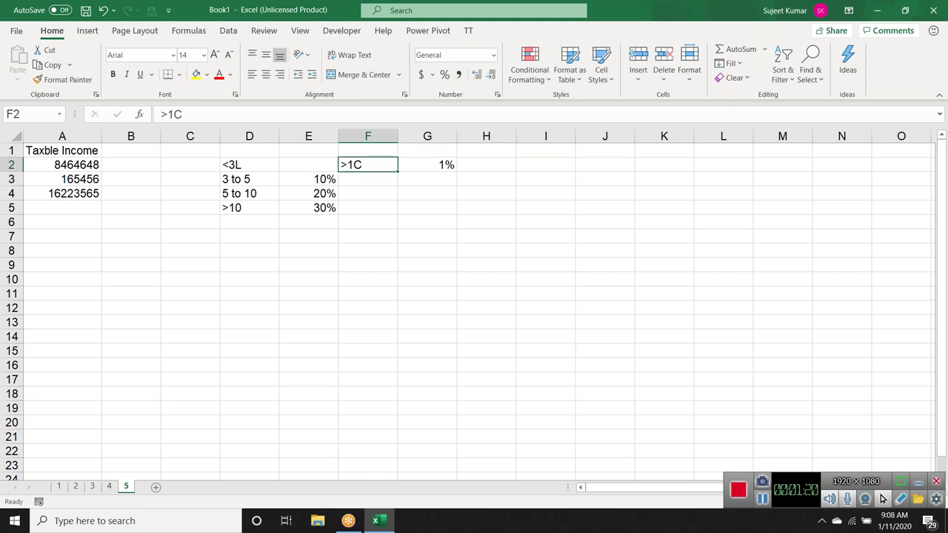
pyautogui.press('Down')
pyautogui.press('Down')
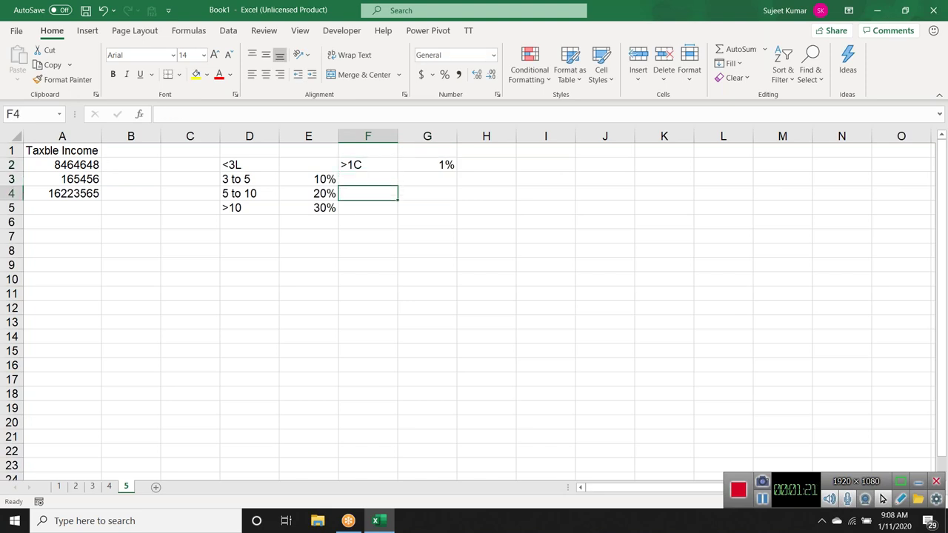
pyautogui.press('Left')
pyautogui.press('Left')
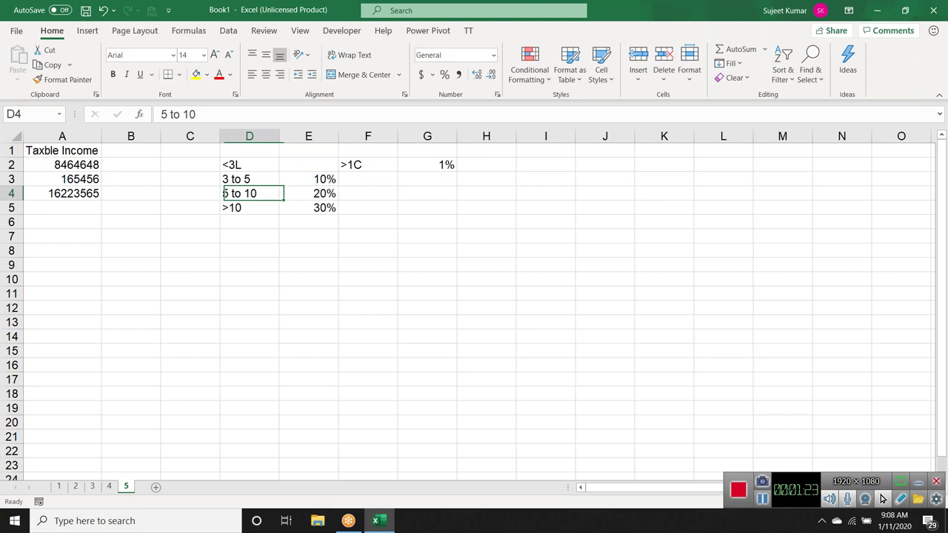
pyautogui.press('Left')
pyautogui.press('Left')
pyautogui.press('Up')
pyautogui.press('Up')
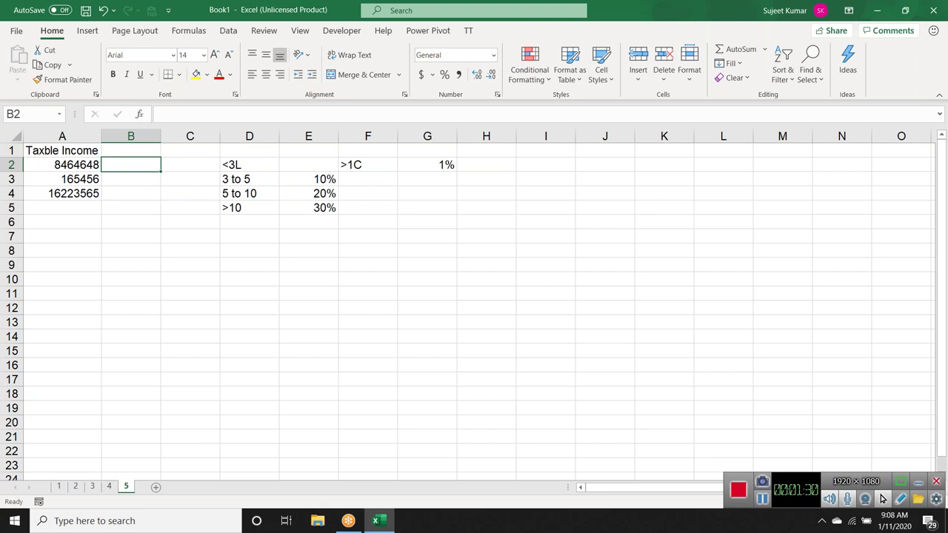
# - Note 5L in D7 and 5*10% in E7
pyautogui.press('Down')
pyautogui.press('Down')
pyautogui.press('Down')
pyautogui.press('Down')
pyautogui.press('Down')
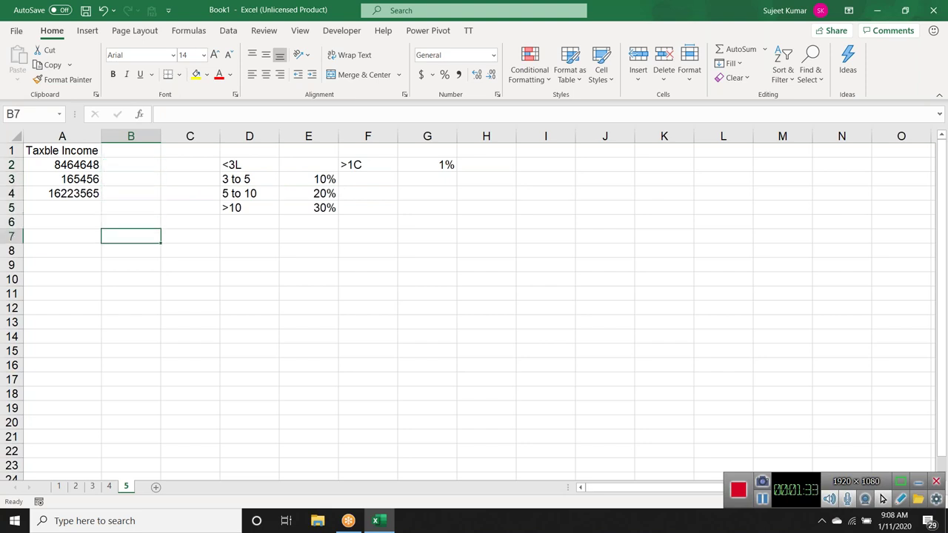
pyautogui.press('Right')
pyautogui.press('Right')
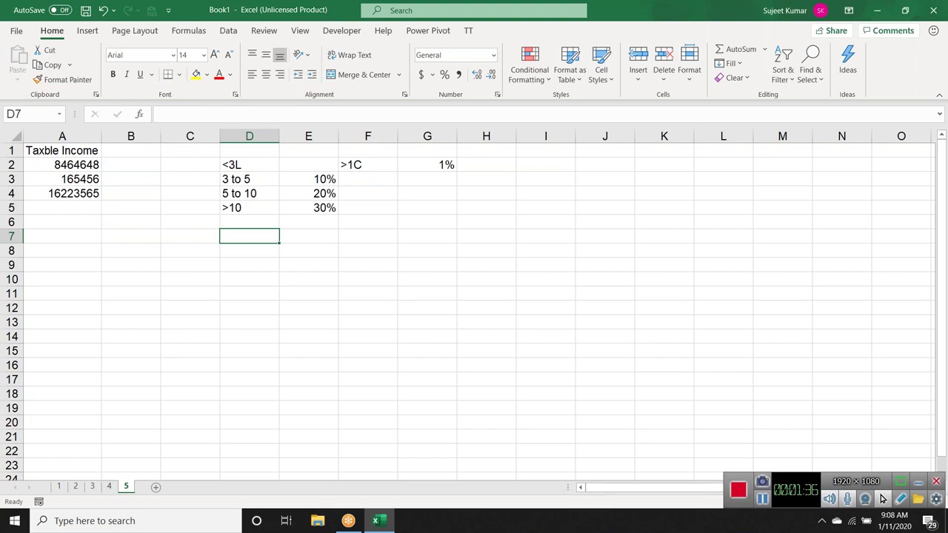
pyautogui.write('5L')
pyautogui.press('Return')
pyautogui.press('Up')
pyautogui.press('Right')
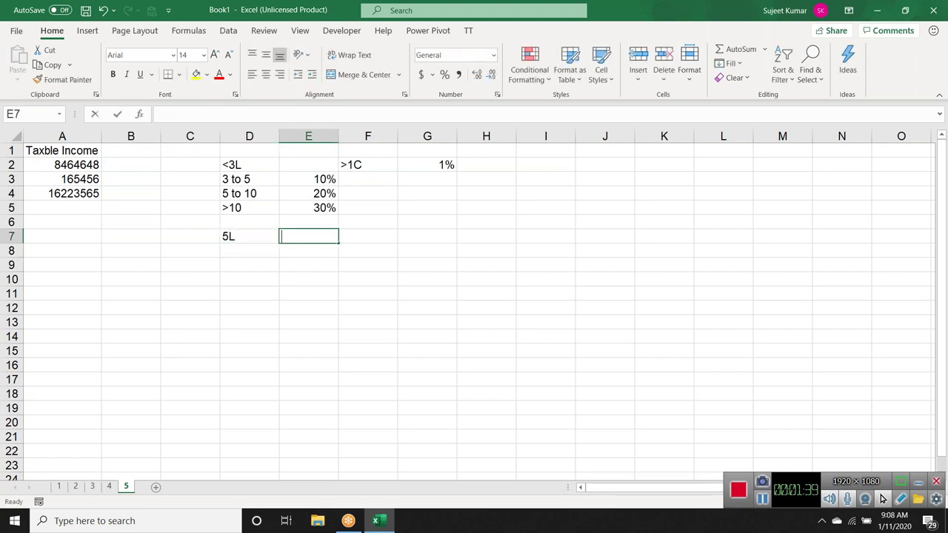
pyautogui.write('5*10%')
pyautogui.press('Return')
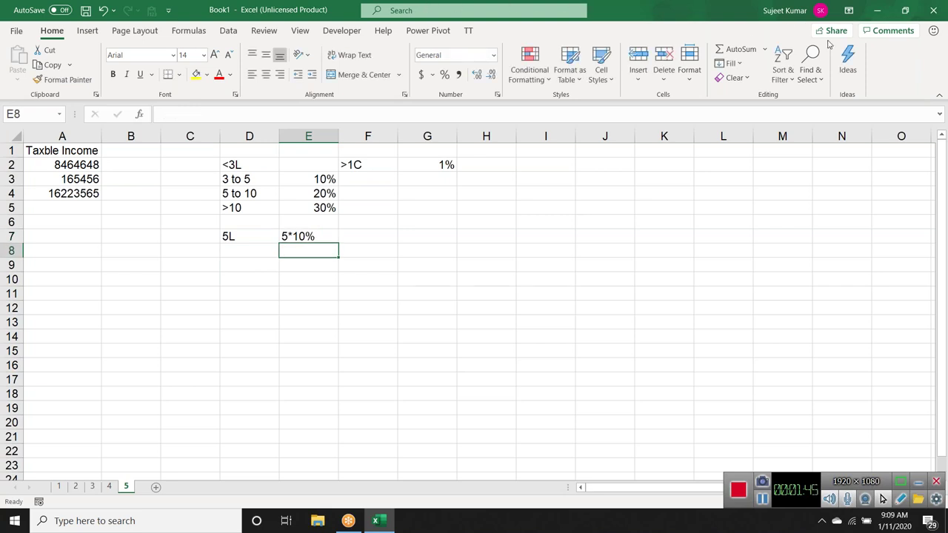
pyautogui.click(261, 261)
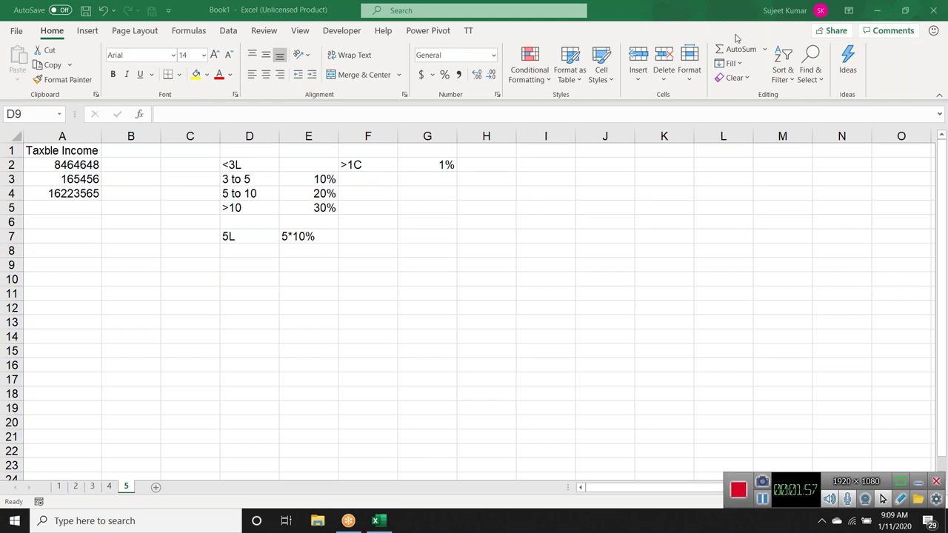
# - Replace the unwanted 5-3 date in F7 with 2*10%
pyautogui.click(348, 234)
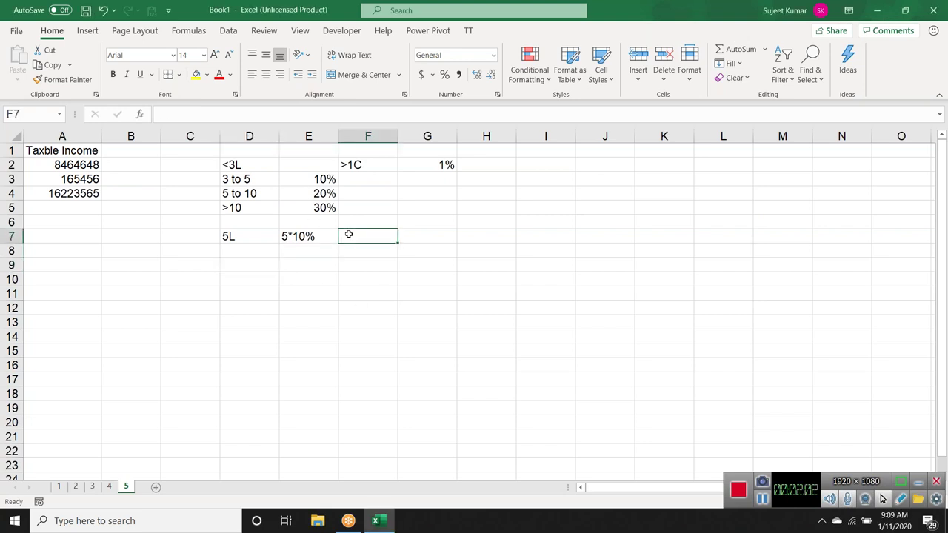
pyautogui.write('5-3')
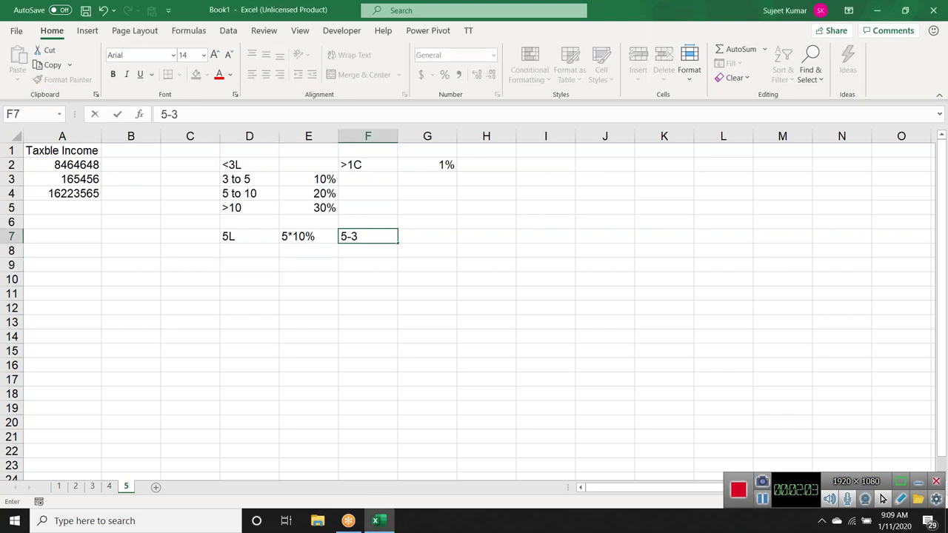
pyautogui.press('Right')
pyautogui.press('Left')
pyautogui.press('Delete')
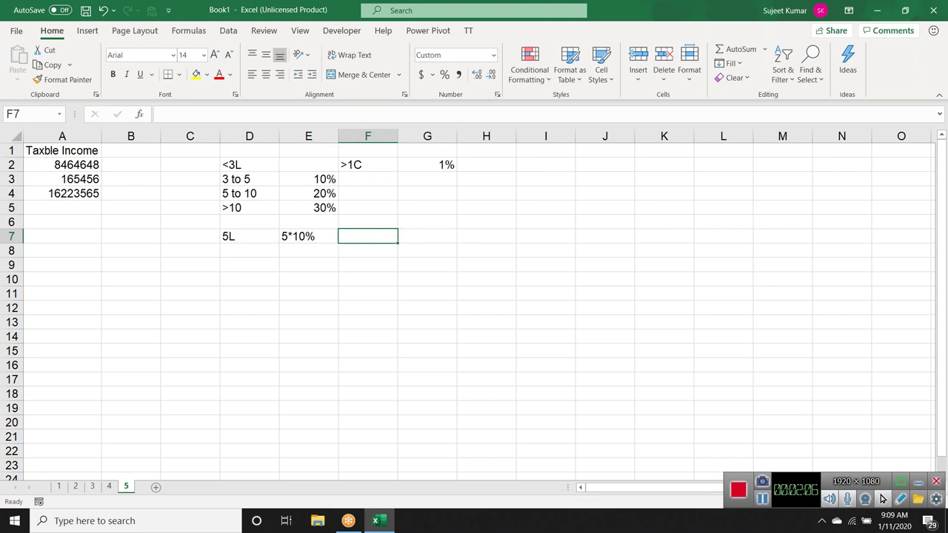
pyautogui.write('2*10')
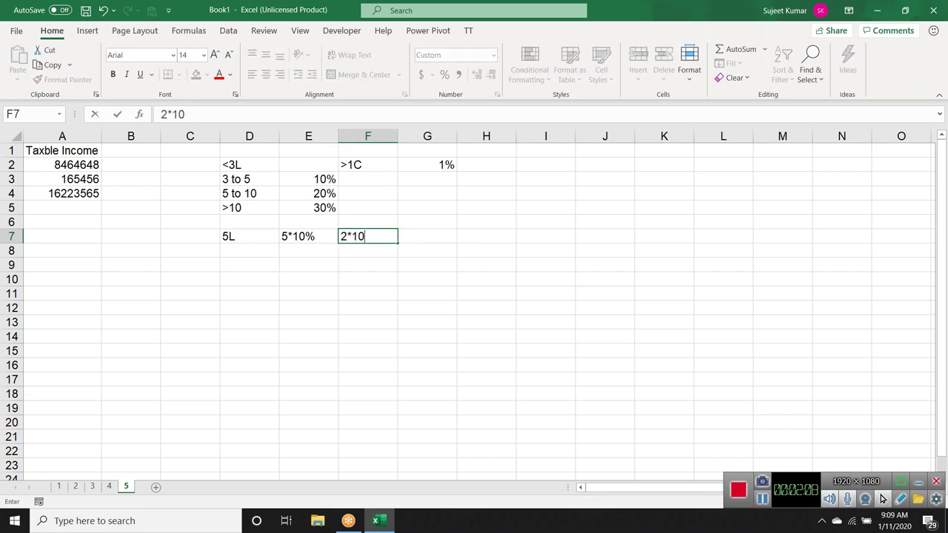
pyautogui.write('%')
pyautogui.press('Return')
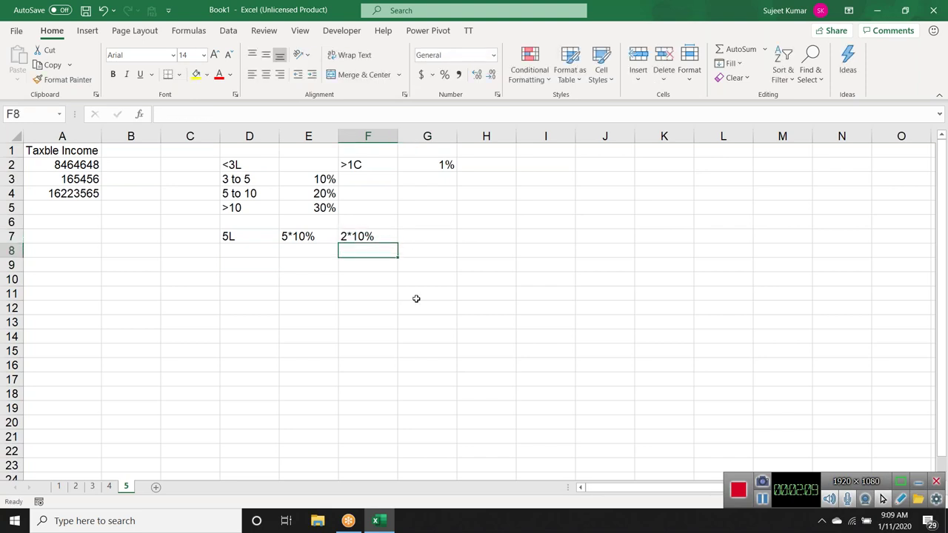
# - Enter 11 in D8 and 3=0 in E8
pyautogui.click(230, 248)
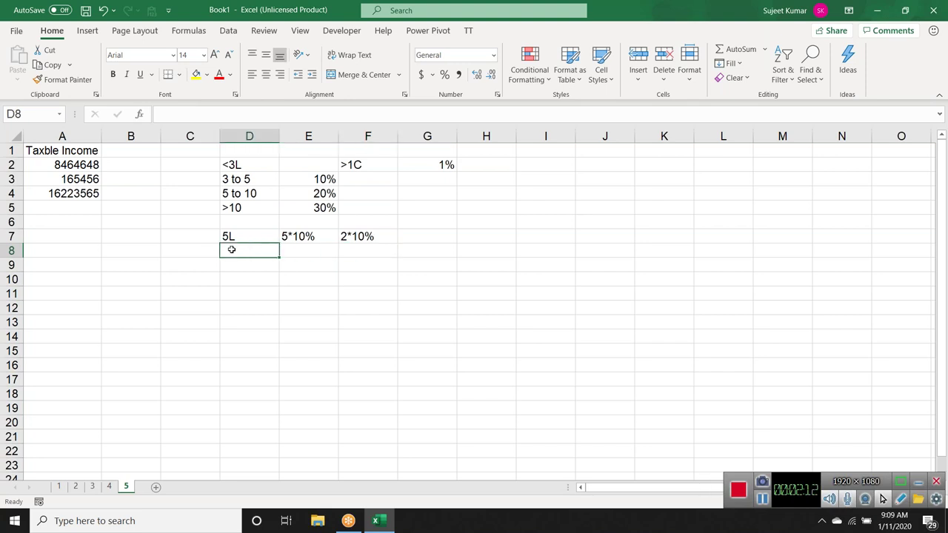
pyautogui.write('11')
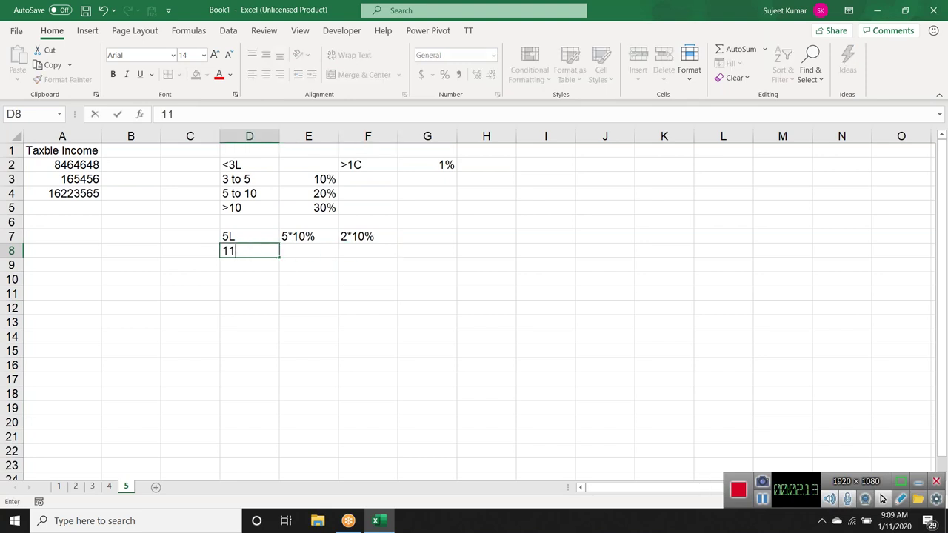
pyautogui.click(243, 266)
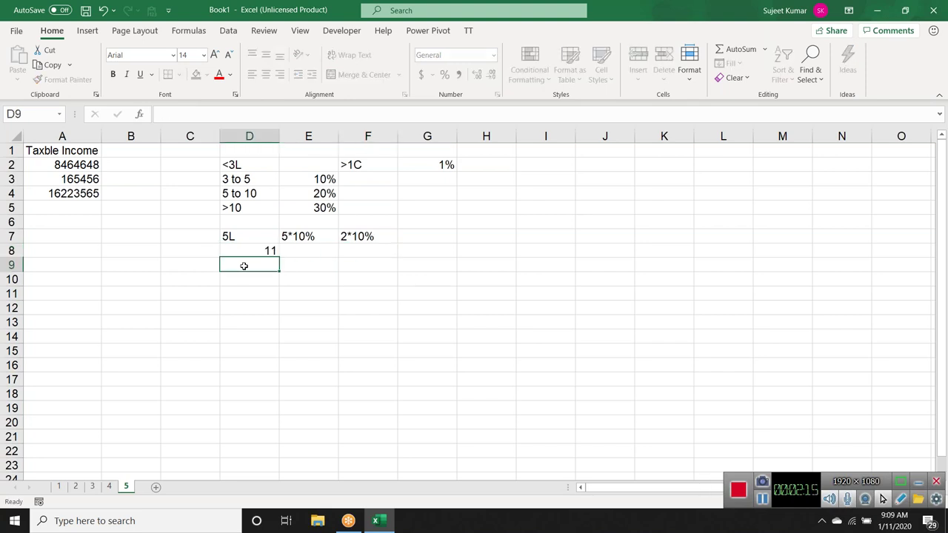
pyautogui.moveTo(244, 266); pyautogui.dragTo(283, 251)
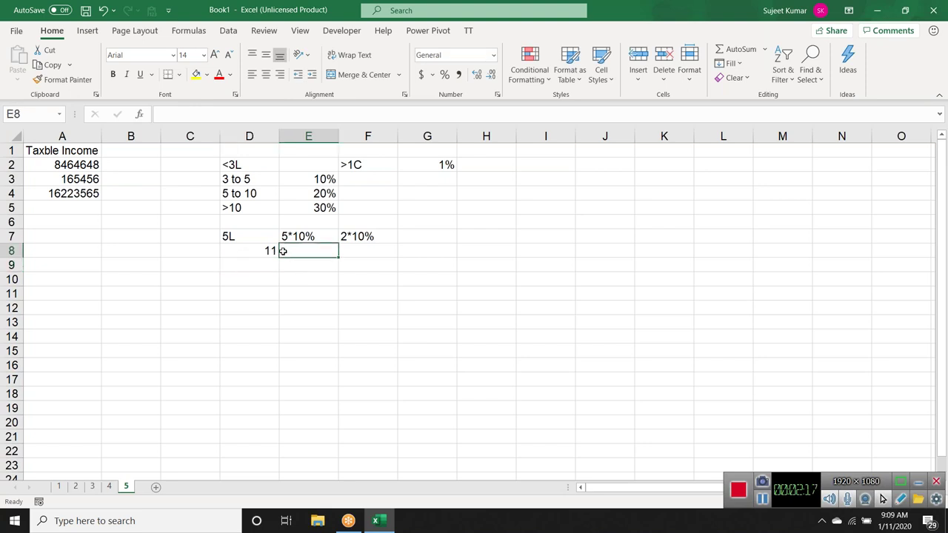
pyautogui.write('3=0')
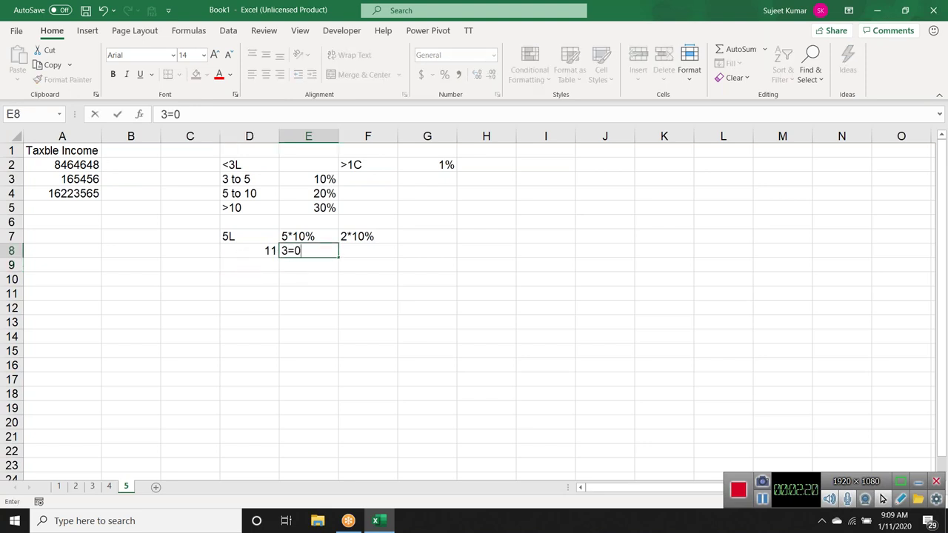
pyautogui.press('Return')
# - List the slab notes 2=10%, 5=20% and 1=30% in E9:E11
pyautogui.write('2-')
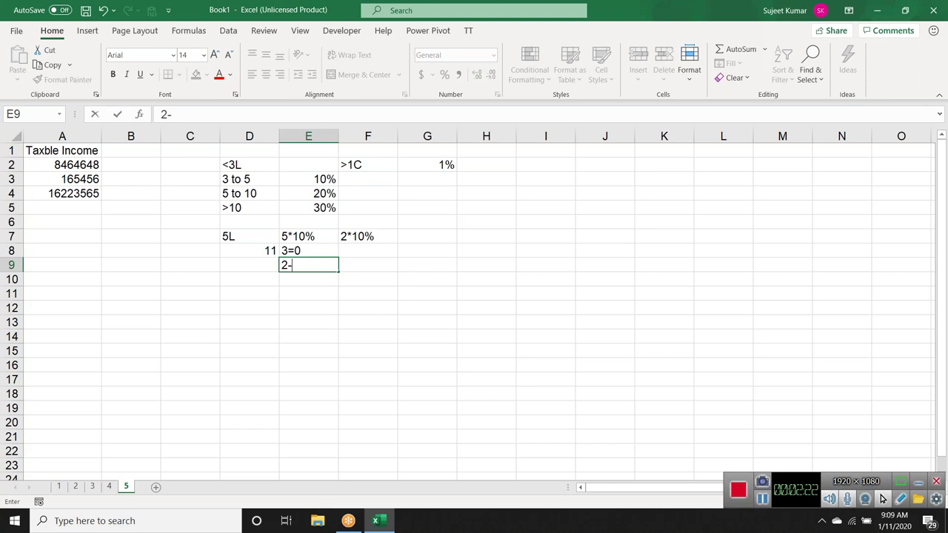
pyautogui.press('BackSpace')
pyautogui.write('=')
pyautogui.write('10%')
pyautogui.press('Return')
pyautogui.write('5')
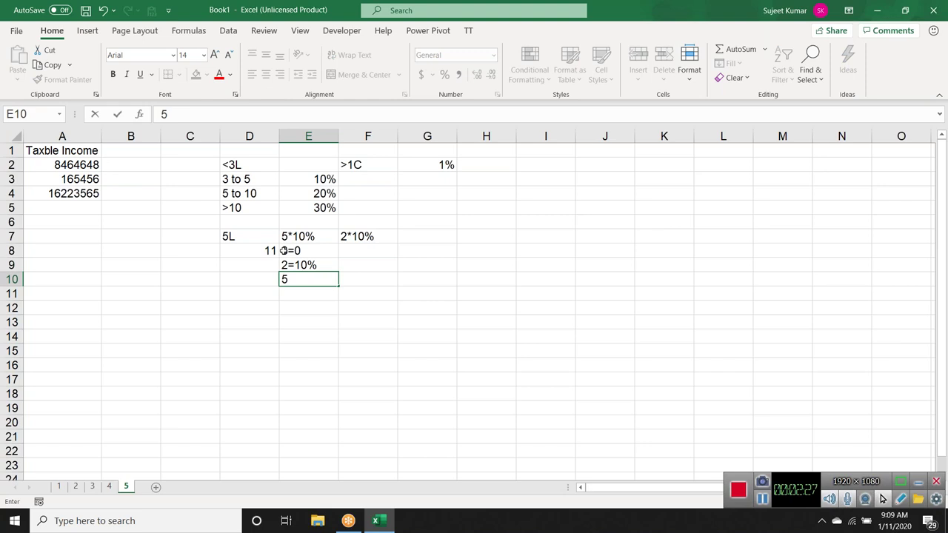
pyautogui.write('=20%')
pyautogui.press('Return')
pyautogui.write('1=1')
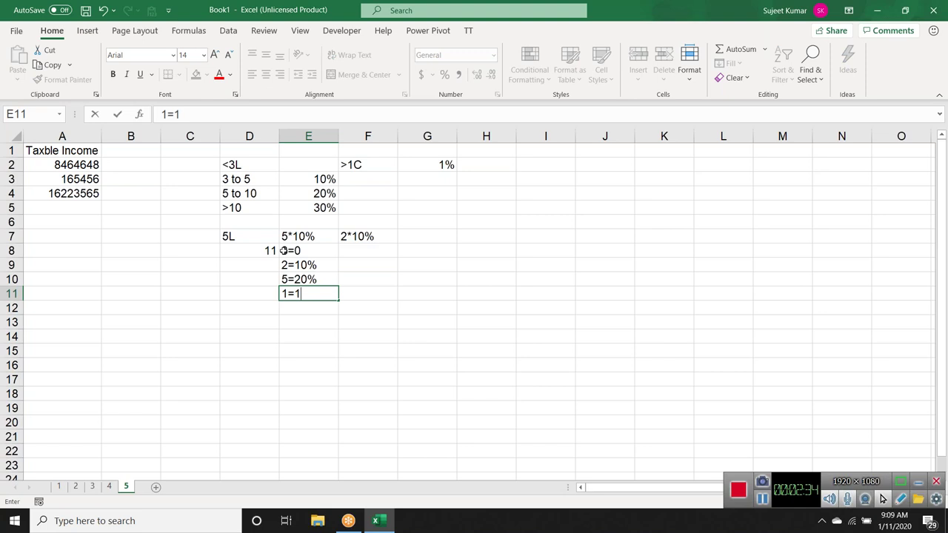
pyautogui.press('BackSpace')
pyautogui.write('30')
pyautogui.write('%')
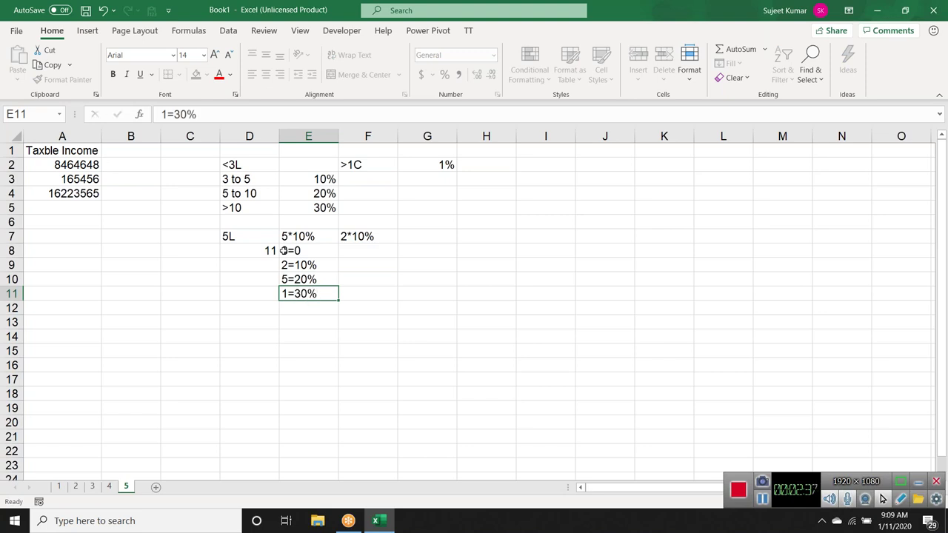
pyautogui.press('Return')
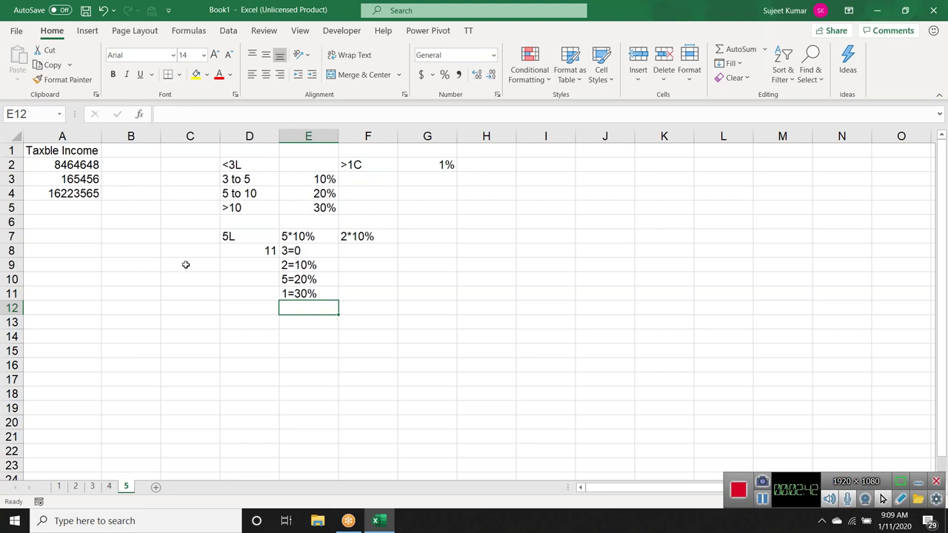
pyautogui.click(145, 163)
# - Start B2's formula as =IF(A2<=300000,0,IF(A2<=500000,A2-300000
pyautogui.write('=if')
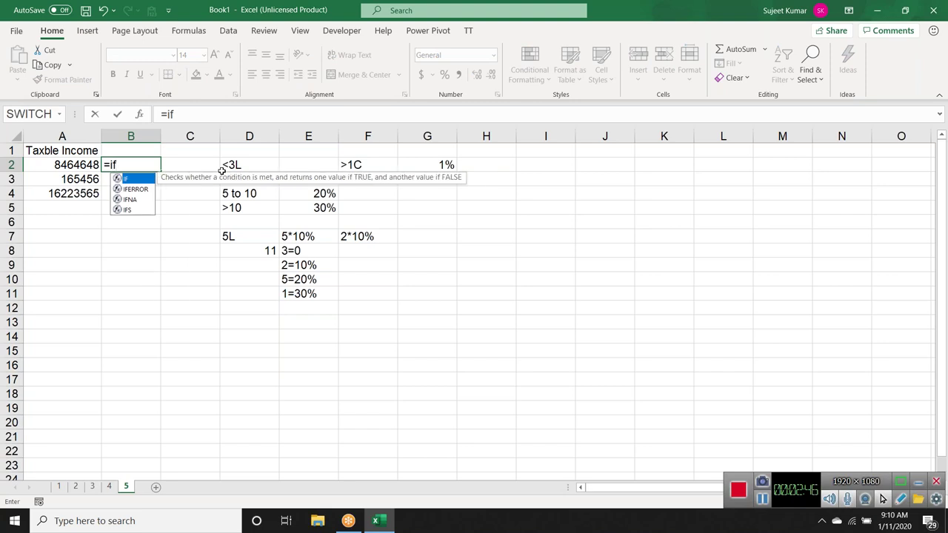
pyautogui.write('(')
pyautogui.press('Left')
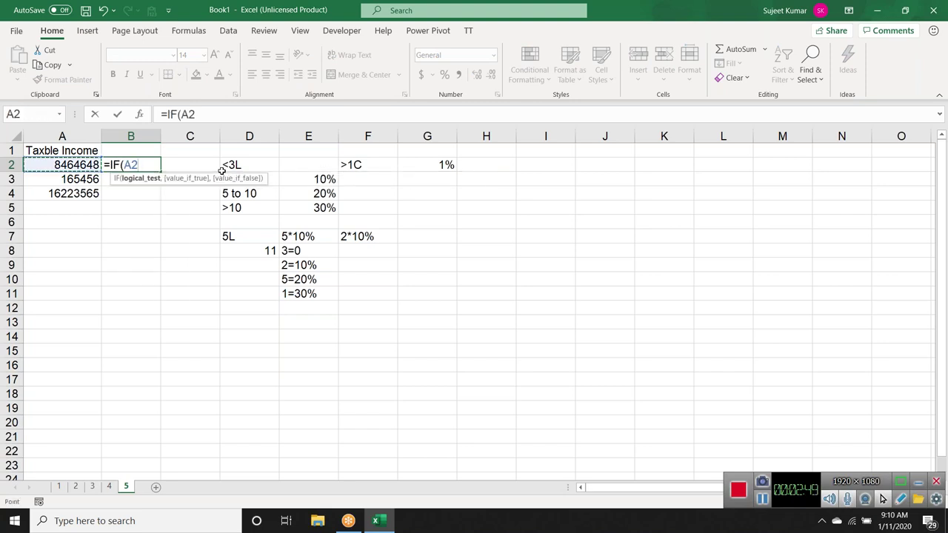
pyautogui.write('<=')
pyautogui.write('3')
pyautogui.write('0000')
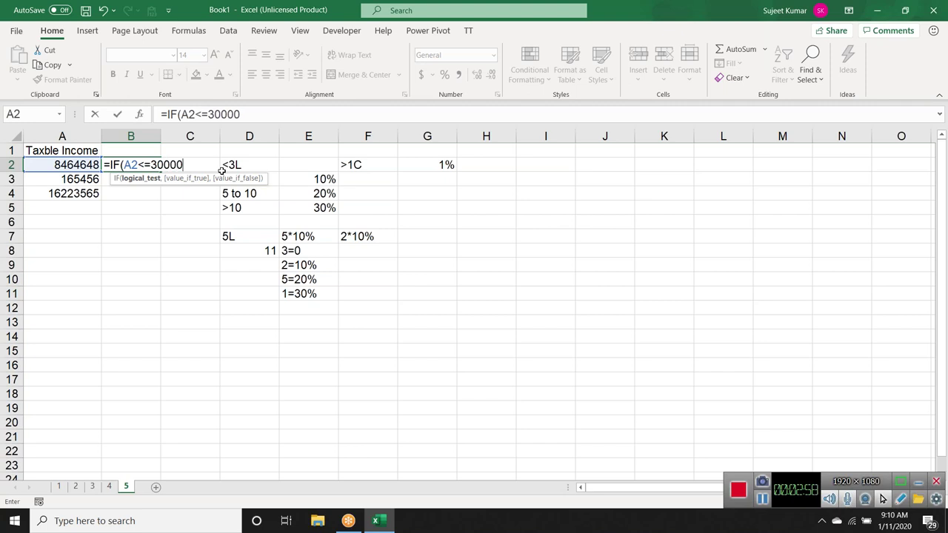
pyautogui.write('0')
pyautogui.write(',')
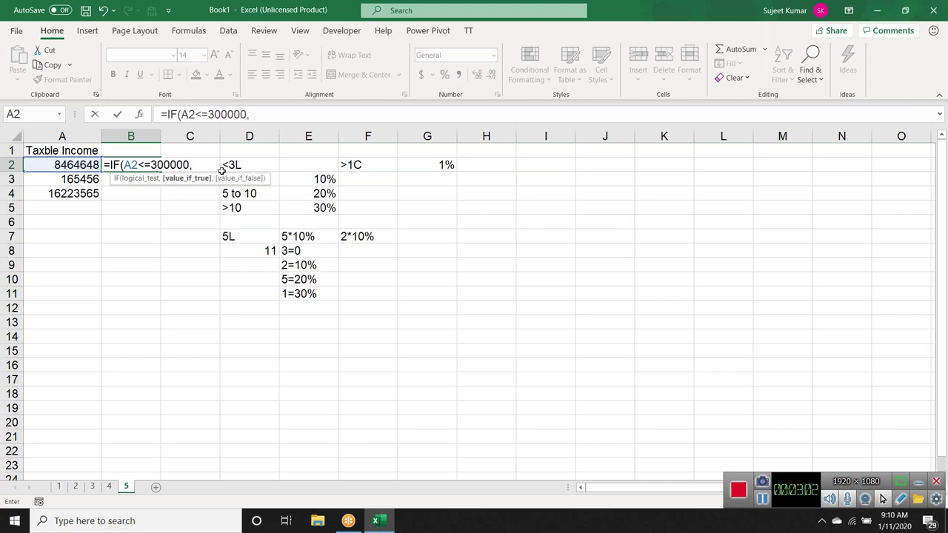
pyautogui.write('0')
pyautogui.write(',')
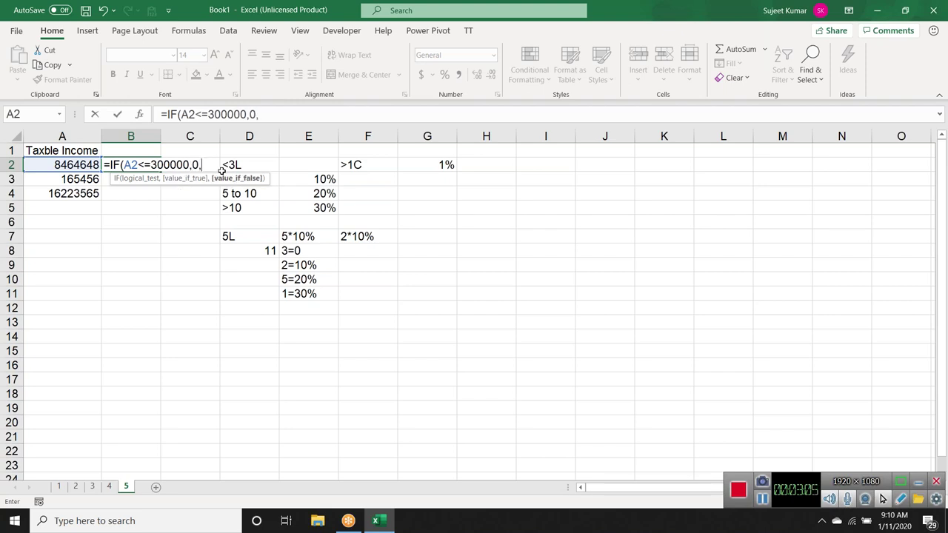
pyautogui.write('IF(')
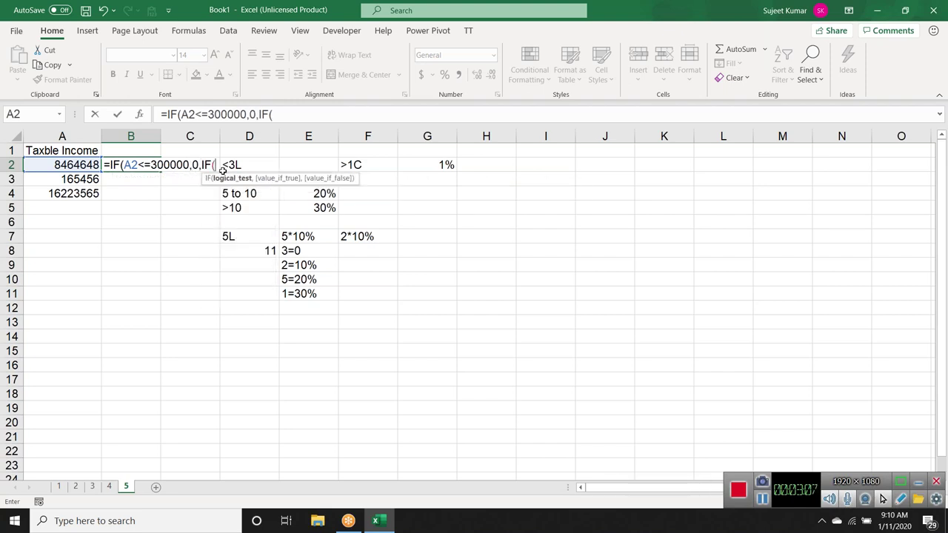
pyautogui.click(76, 164)
pyautogui.write('<=')
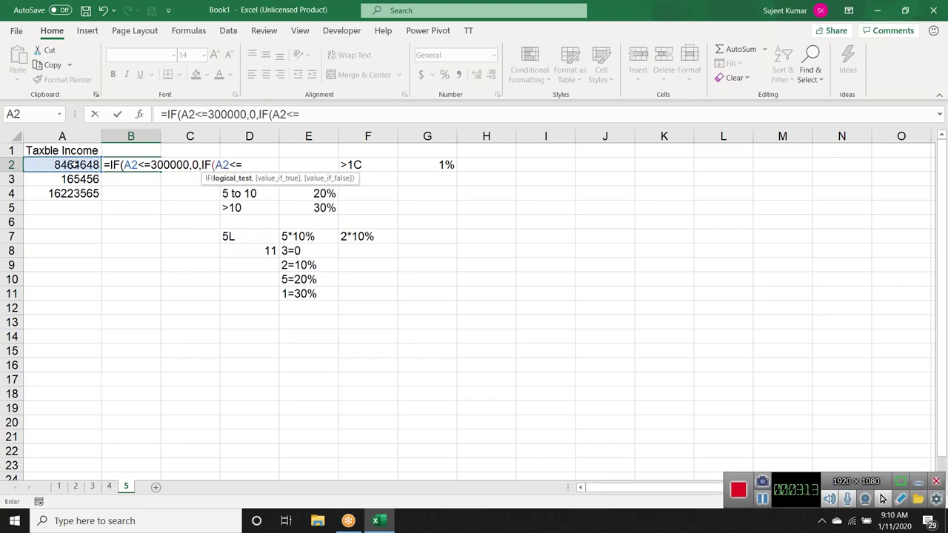
pyautogui.write('5')
pyautogui.write('00000,')
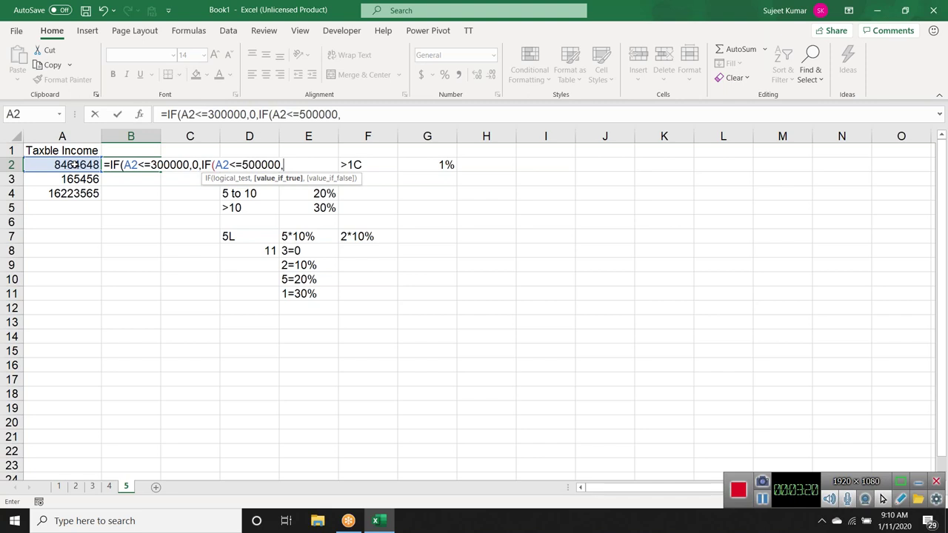
pyautogui.click(65, 164)
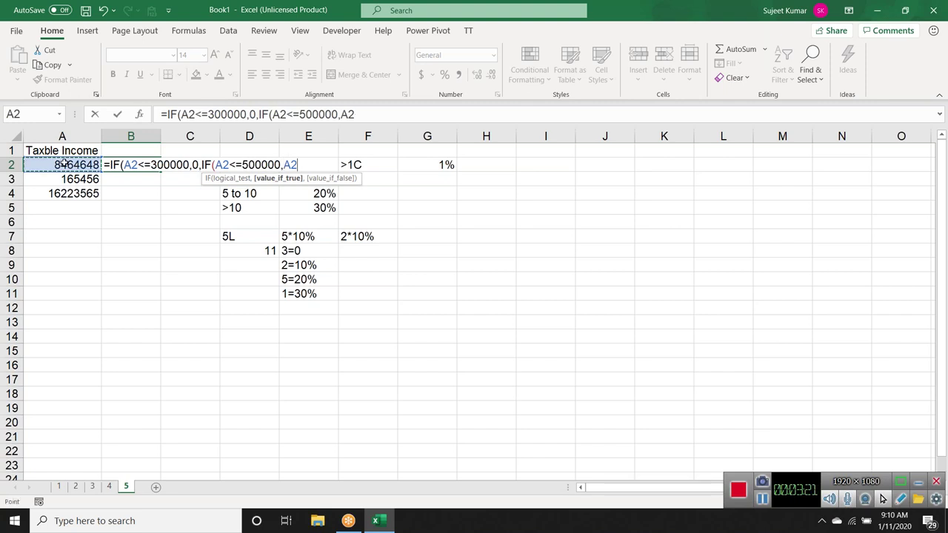
pyautogui.write('-')
pyautogui.write('300000')
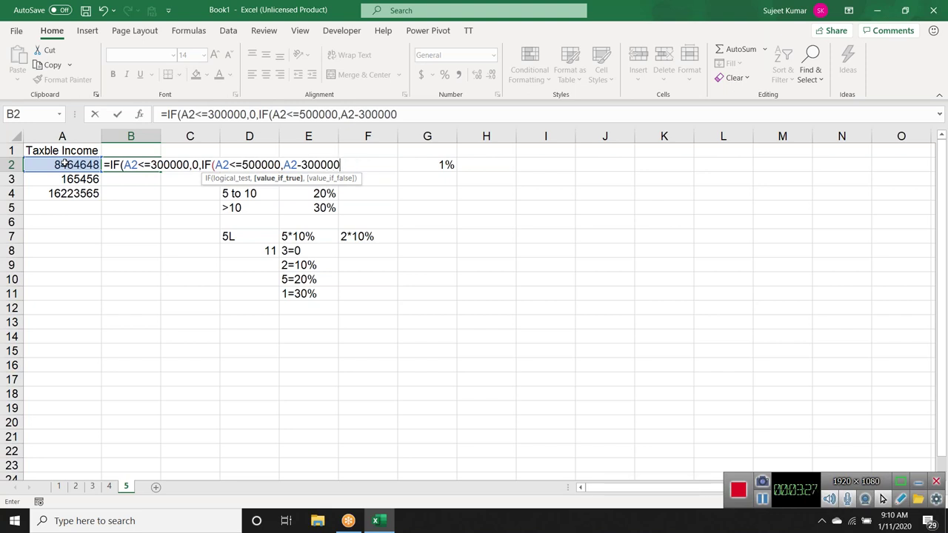
# - Change the 3–5 lakh value to (A2-300000)+10% and add an IF(A2<=1000000, test
pyautogui.click(341, 114)
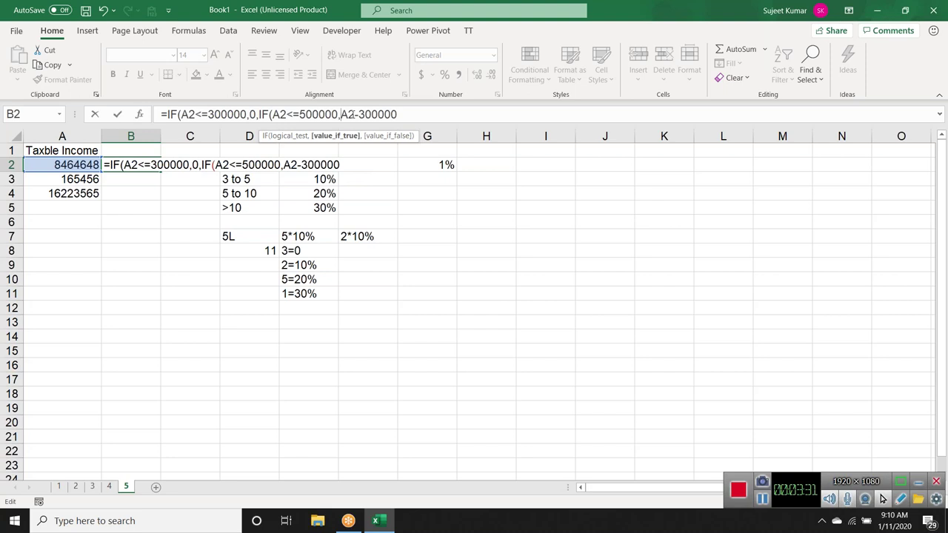
pyautogui.write('(A2-300000')
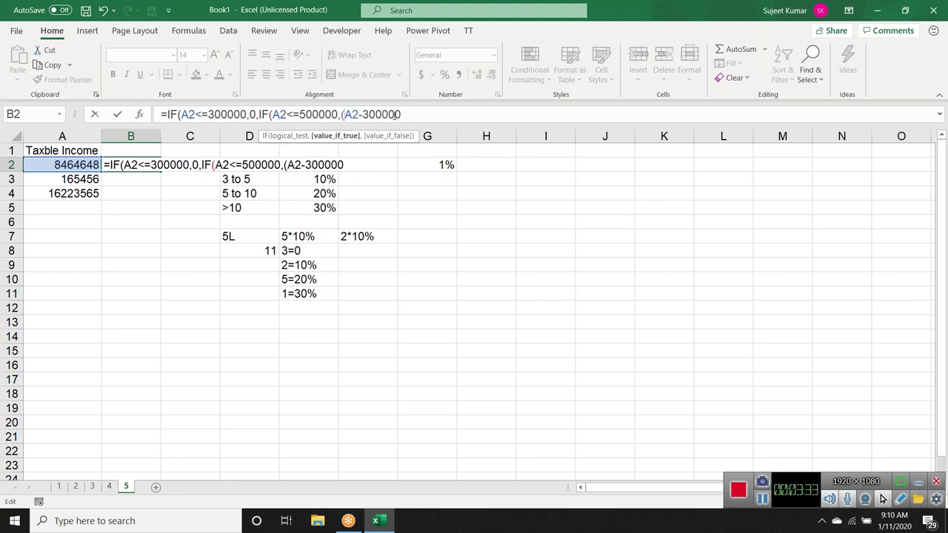
pyautogui.write(')+10%')
pyautogui.write(',if')
pyautogui.press('BackSpace')
pyautogui.press('Tab')
pyautogui.click(63, 166)
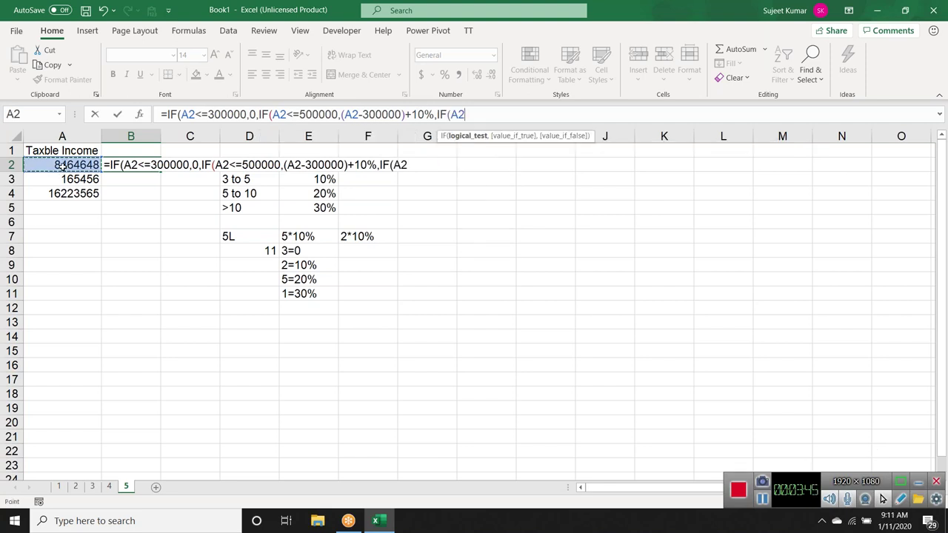
pyautogui.write('<=')
pyautogui.write('1000000')
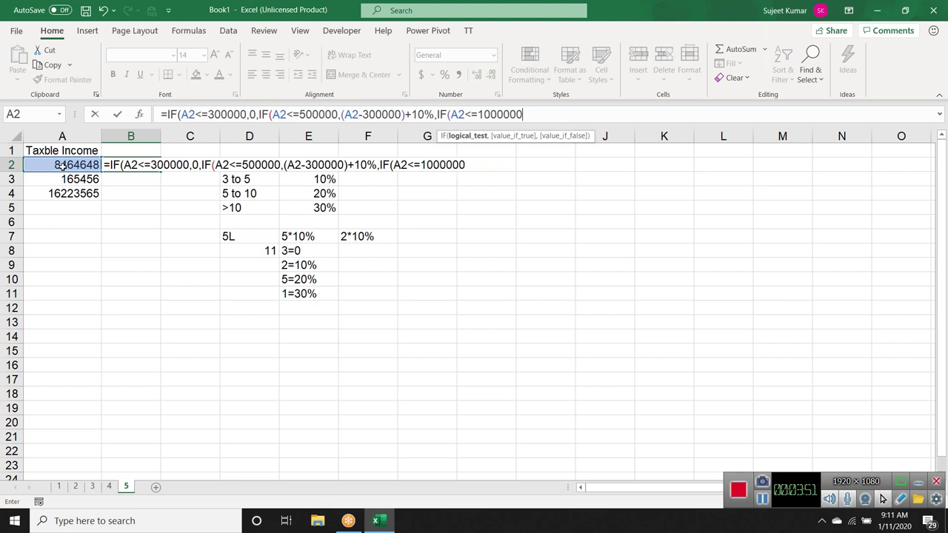
pyautogui.write(',')
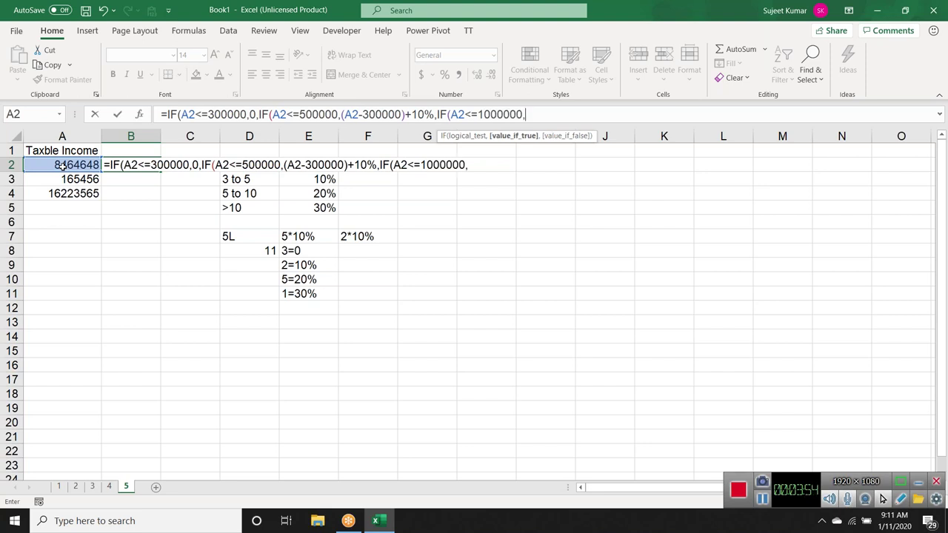
# - Begin the 5–10 lakh value with 0+(200000*10%)+(
pyautogui.write('0+')
pyautogui.write('2')
pyautogui.press('BackSpace')
pyautogui.write('(2')
pyautogui.write('0')
pyautogui.write('00000')
pyautogui.press('BackSpace')
pyautogui.write('*10')
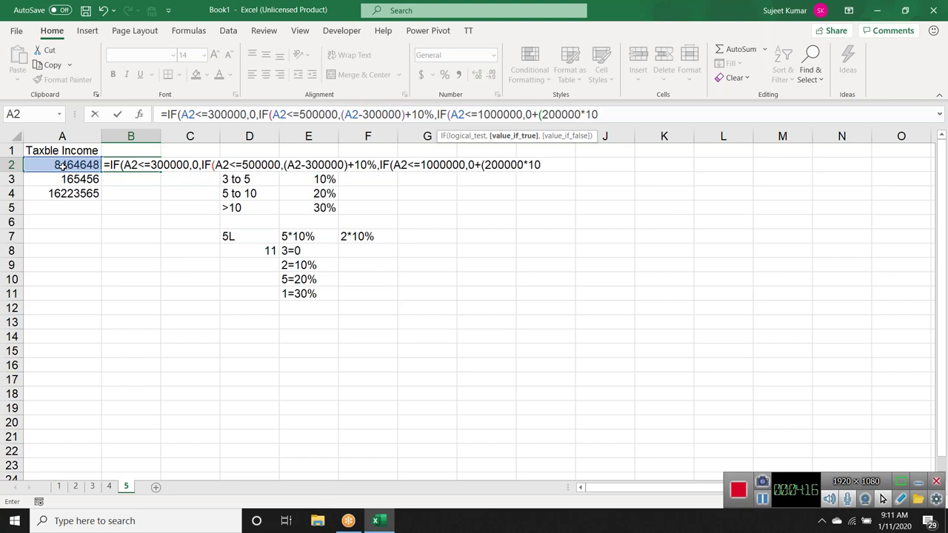
pyautogui.write('%')
pyautogui.write(')')
pyautogui.write('+(')
# - Complete it as (A2-500000)*20% and open a fourth IF in B2's formula
pyautogui.click(63, 166)
pyautogui.write('-')
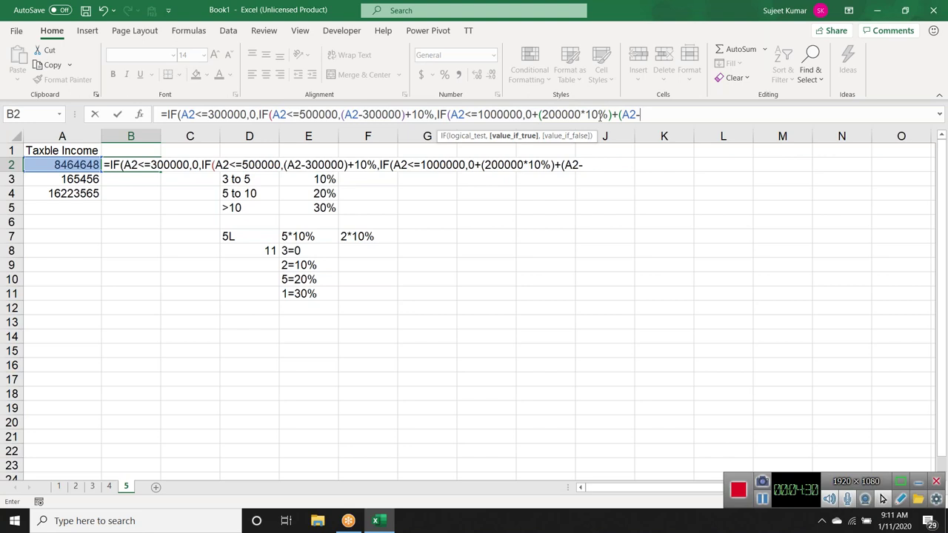
pyautogui.write('50000')
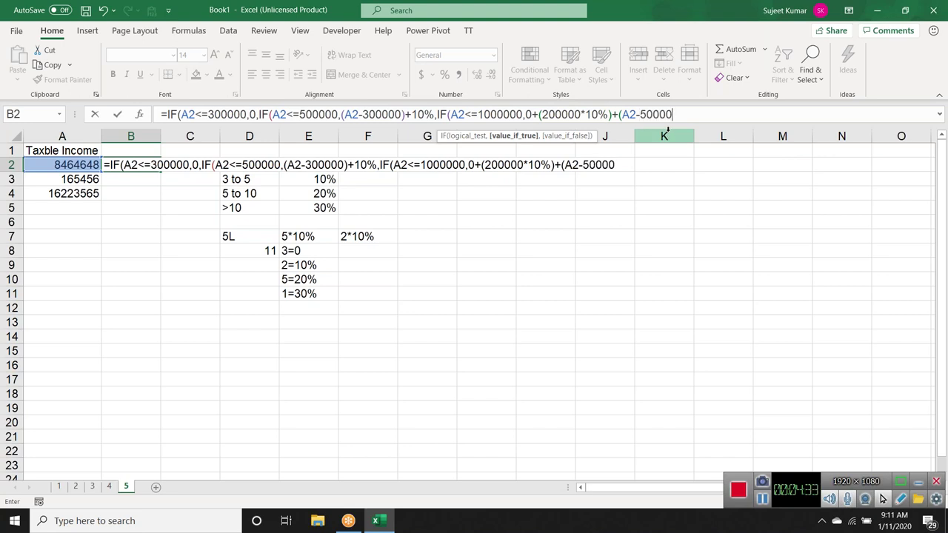
pyautogui.write('0')
pyautogui.write(')*')
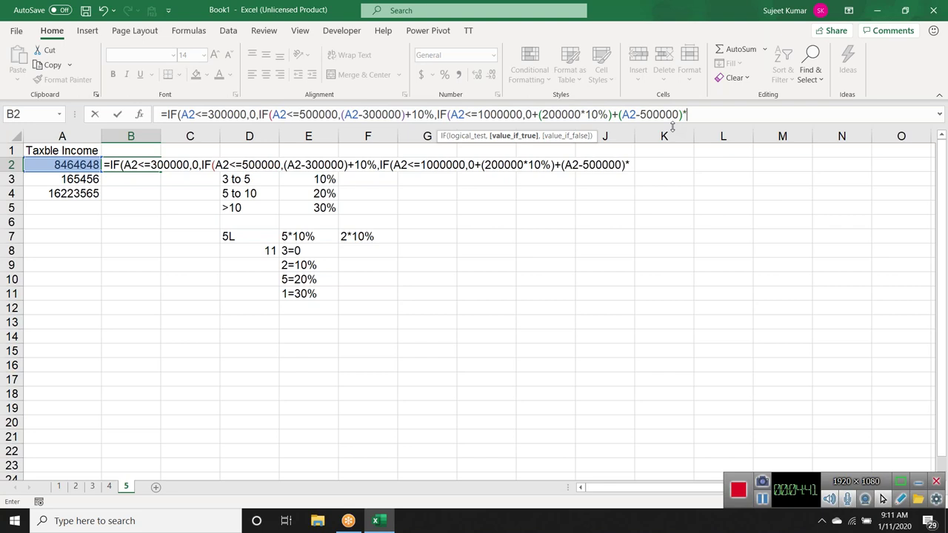
pyautogui.write('20%')
pyautogui.write(',if')
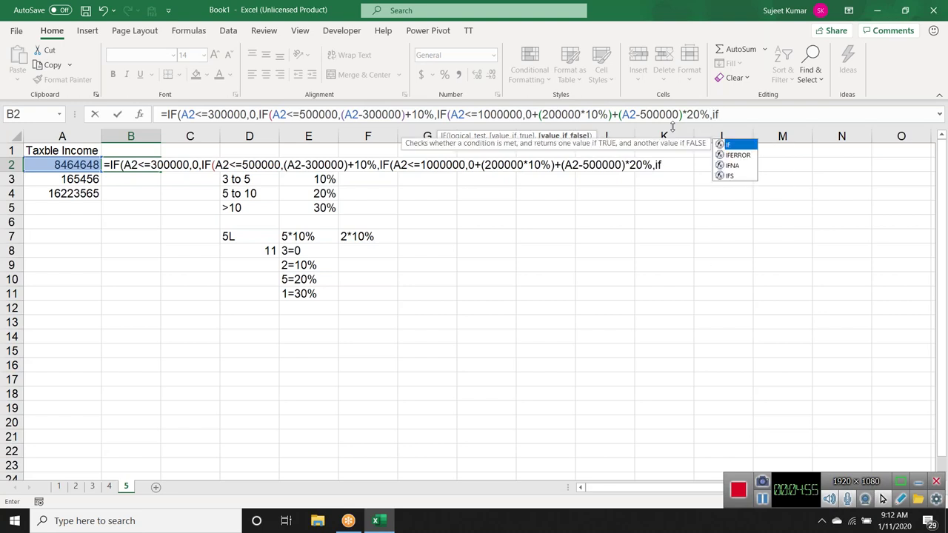
pyautogui.press('Tab')
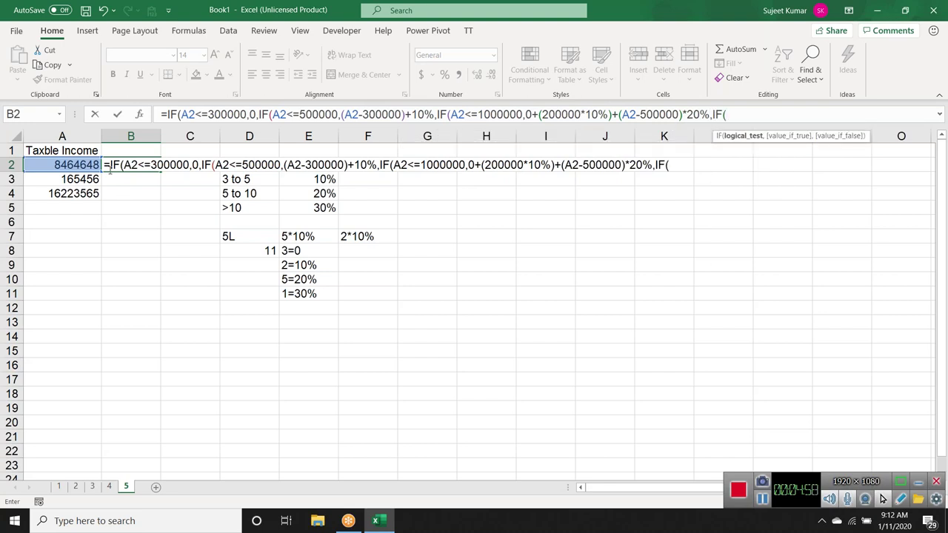
# - Finish B2's tax formula with the over-1000000 slab 20000+100000+(A2-1000000)*30%, accepting Excel's correction
pyautogui.click(70, 165)
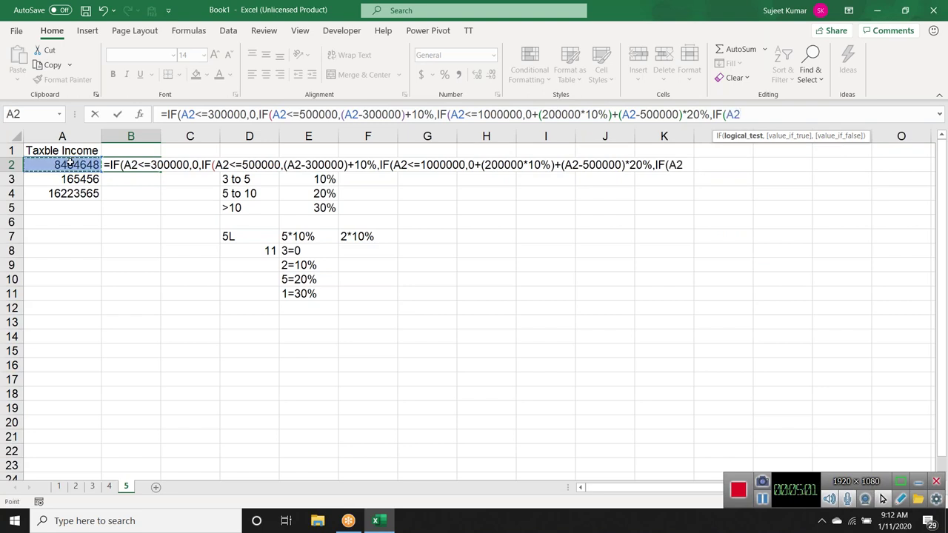
pyautogui.write('>')
pyautogui.write('1000000')
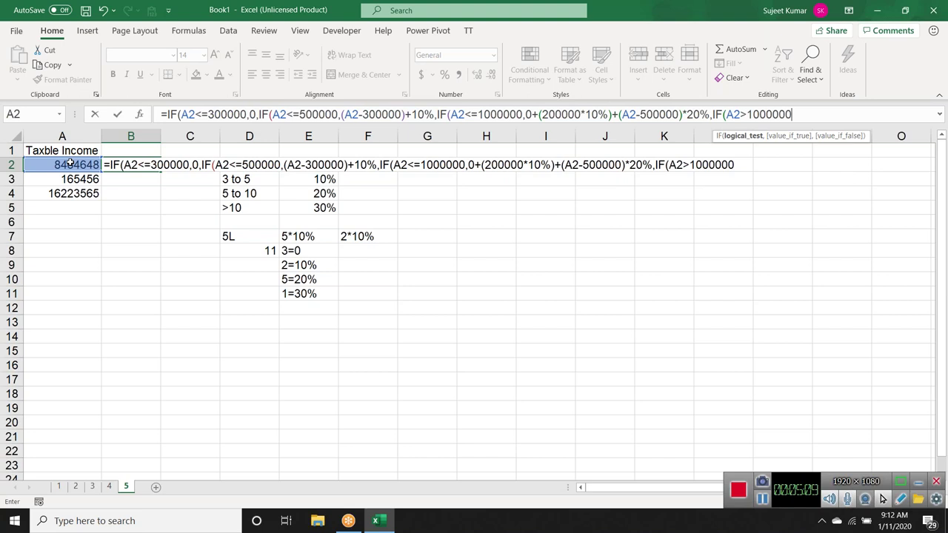
pyautogui.write(',')
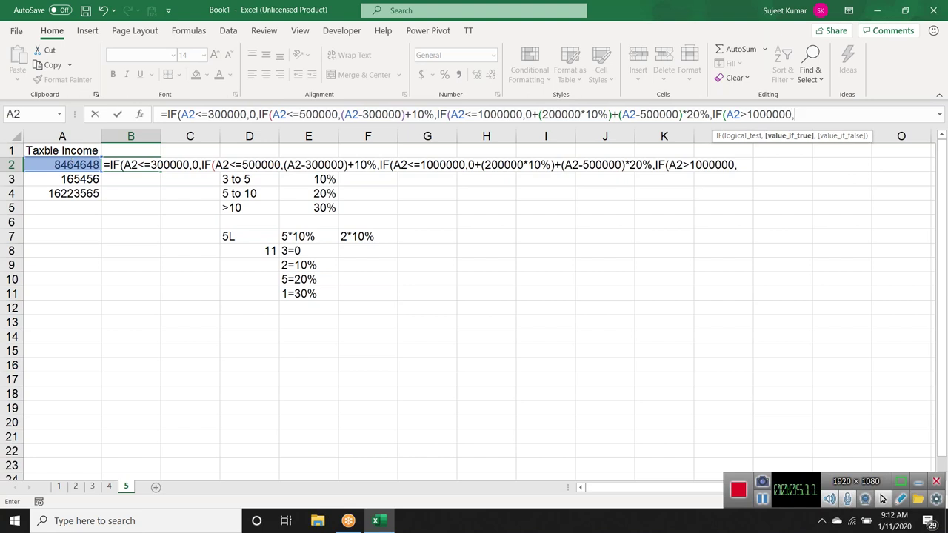
pyautogui.write('0+')
pyautogui.write('20000+')
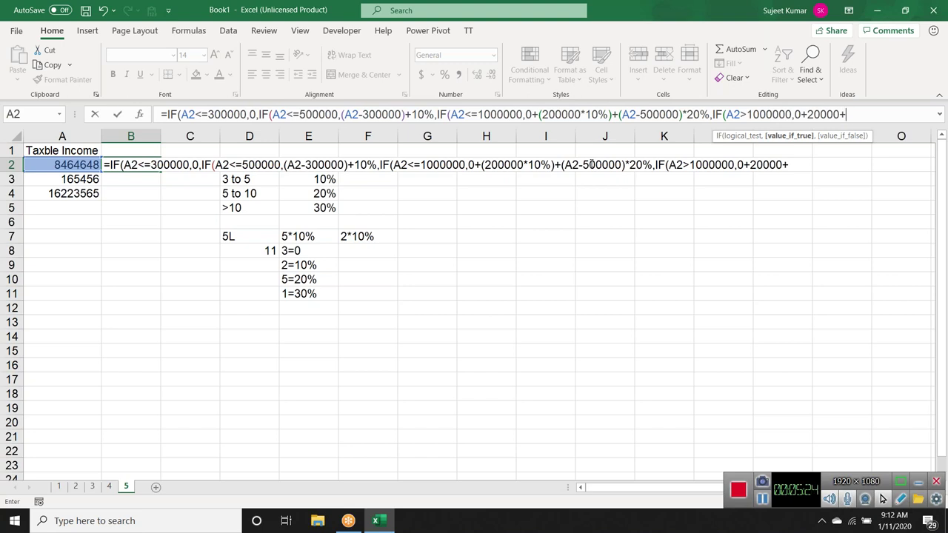
pyautogui.write('100')
pyautogui.write('000')
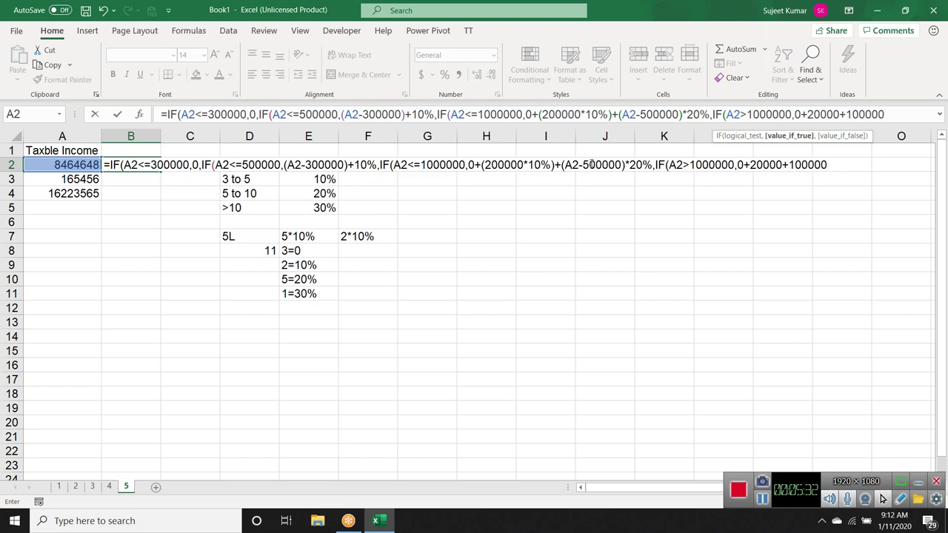
pyautogui.write('+')
pyautogui.write('(')
pyautogui.click(65, 166)
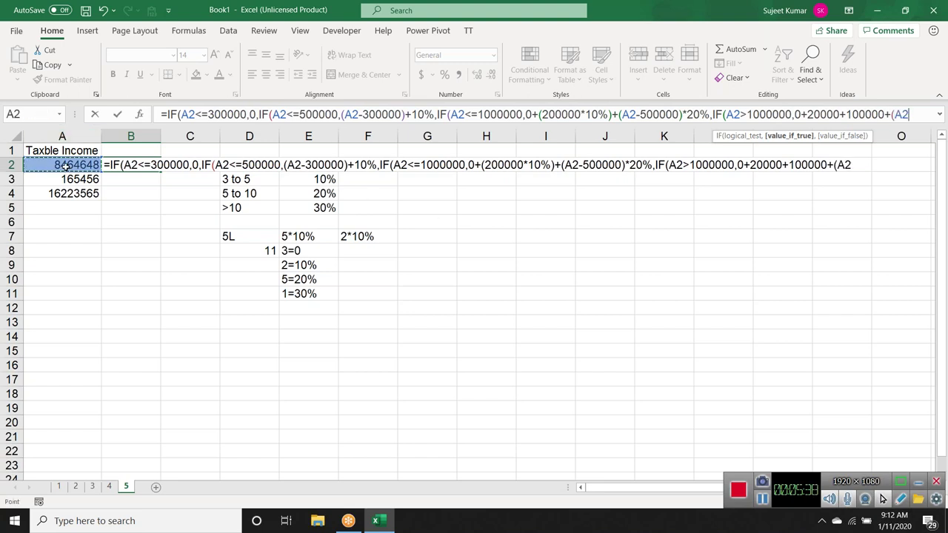
pyautogui.write('-1000000')
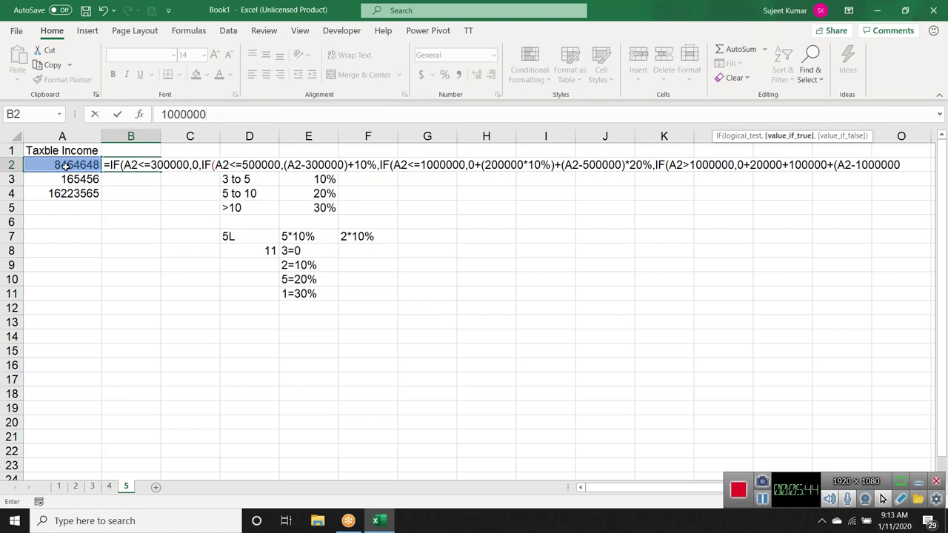
pyautogui.write(')*')
pyautogui.write('30')
pyautogui.write('%')
pyautogui.press('Return')
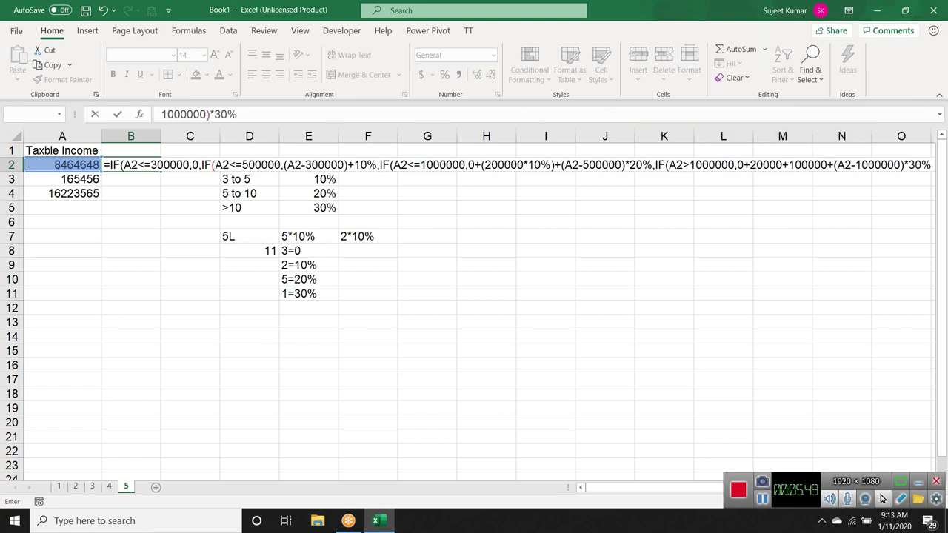
pyautogui.press('Return')
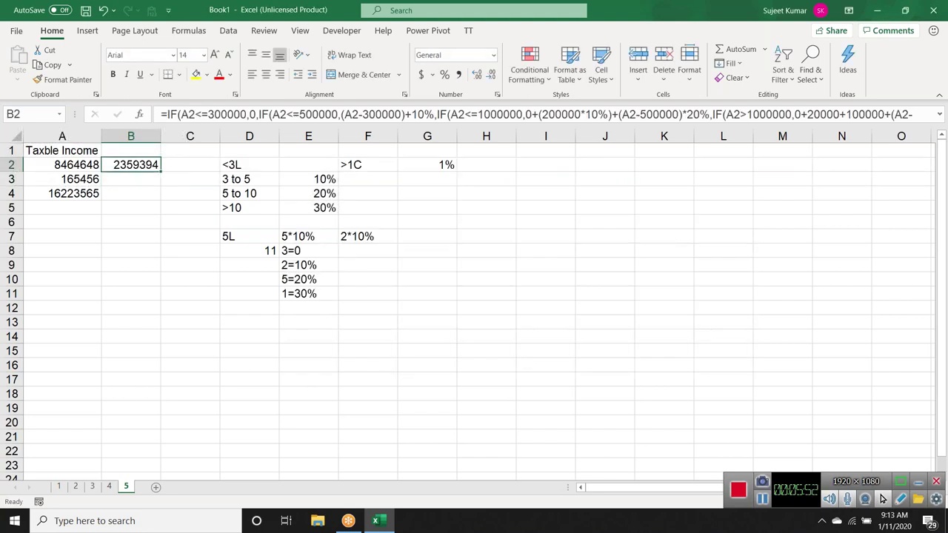
# - Copy the tax formula down to B4, giving 2359394, 0 and 4687070
pyautogui.doubleClick(161, 173)
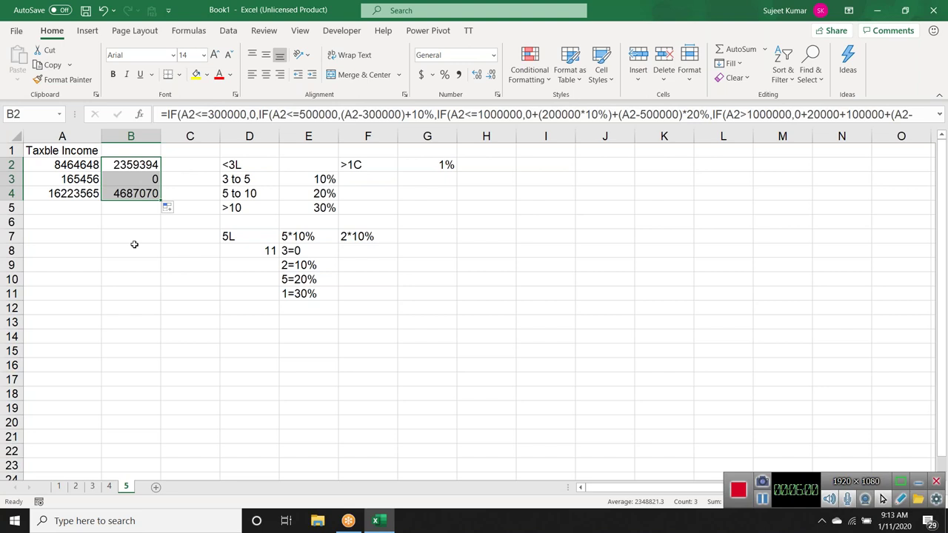
pyautogui.hotkey('shift', 'Up')
pyautogui.hotkey('shift', 'Up')
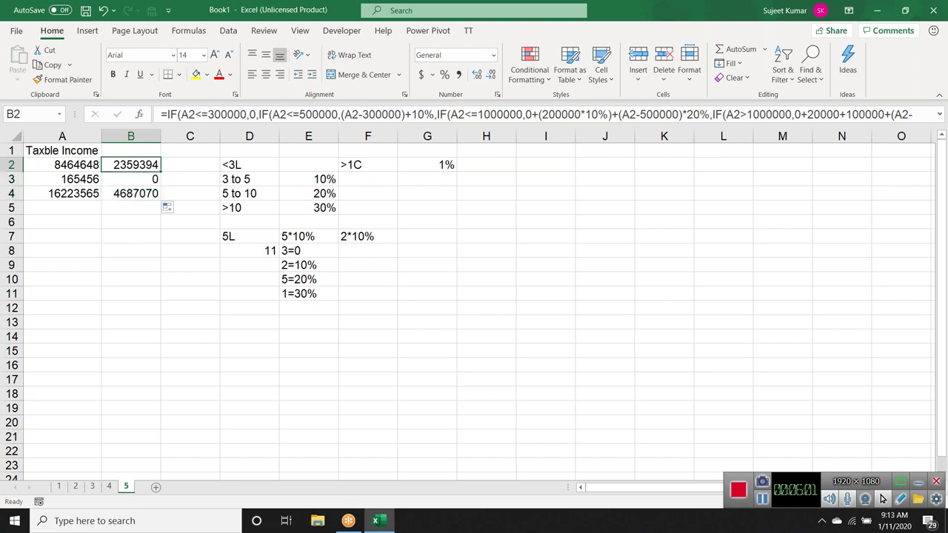
pyautogui.press('F2')
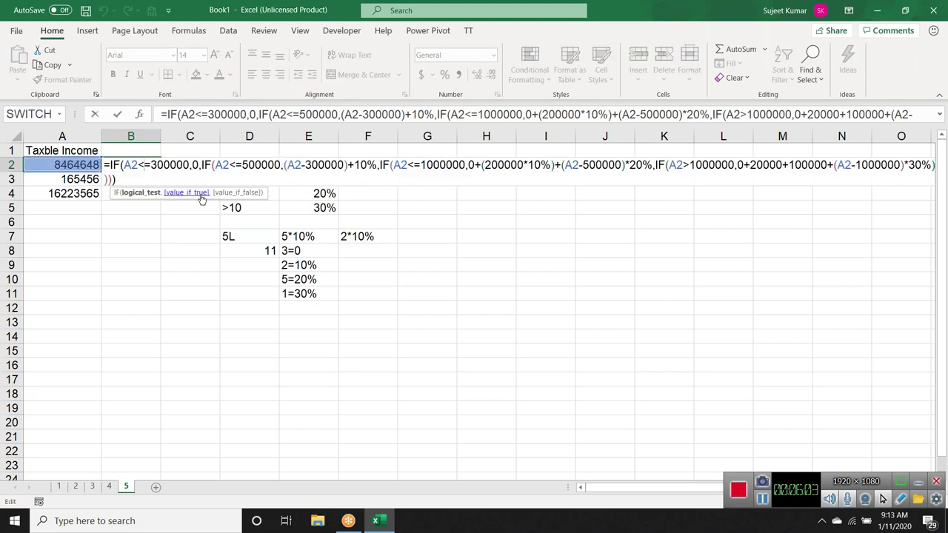
# - Append a 1% surcharge, +IF(A2>10000000,A2-1000000*1%, to B2's tax formula
pyautogui.press('Escape')
pyautogui.press('F2')
pyautogui.write('+')
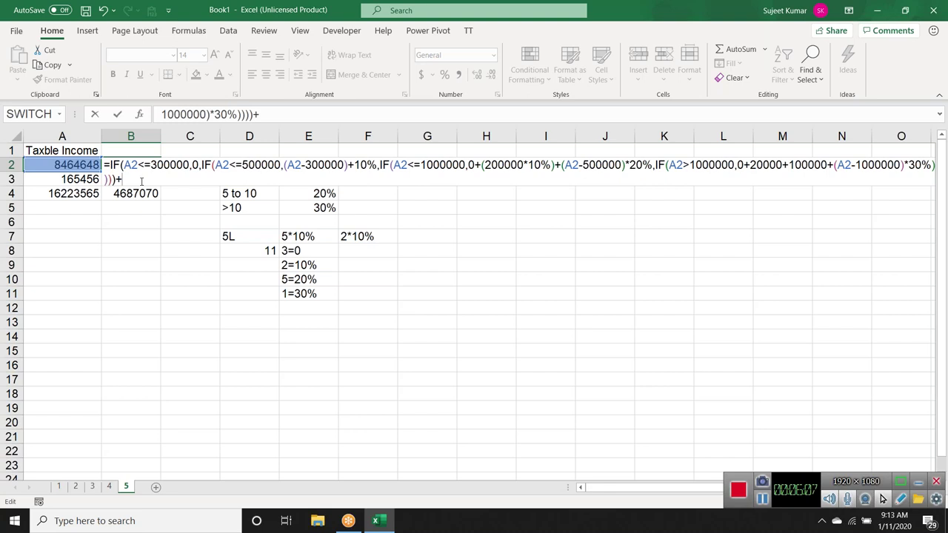
pyautogui.write('IF(')
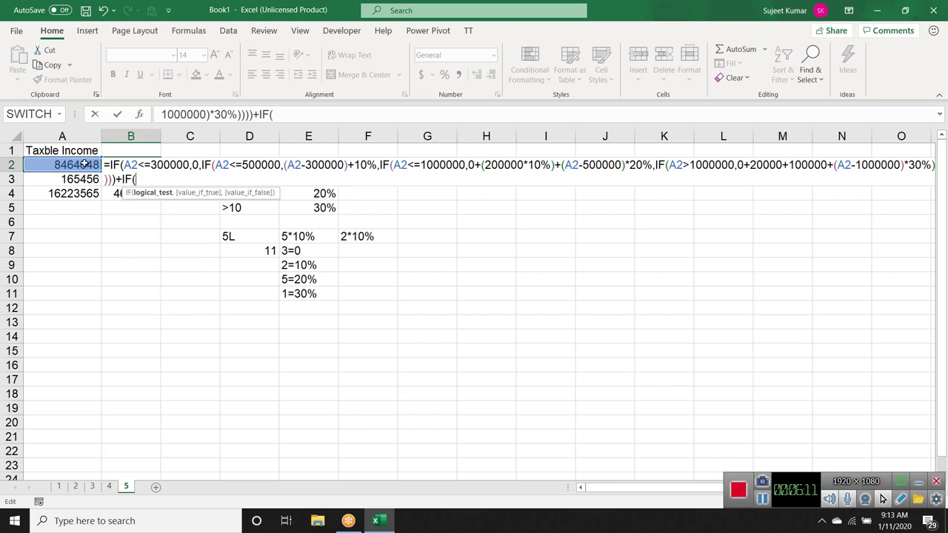
pyautogui.click(85, 164)
pyautogui.write('>1')
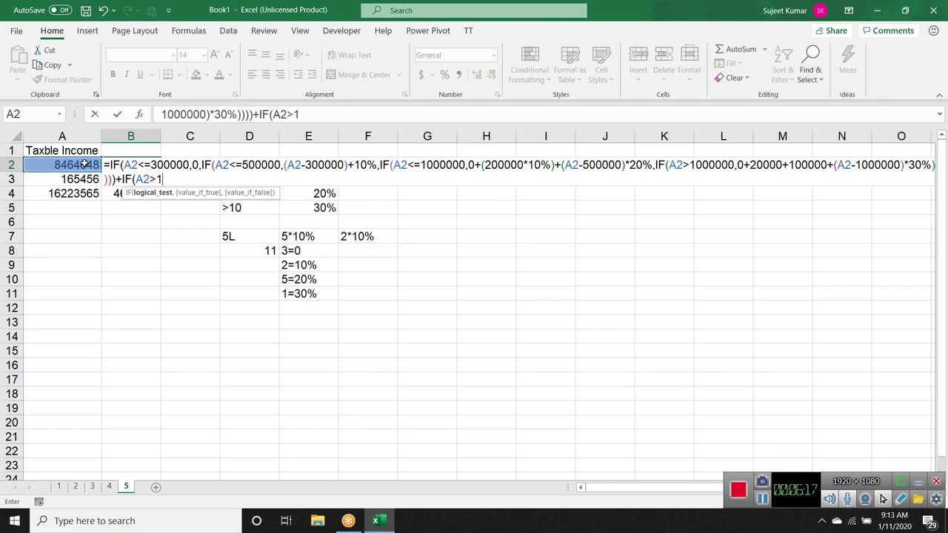
pyautogui.write('0000000,')
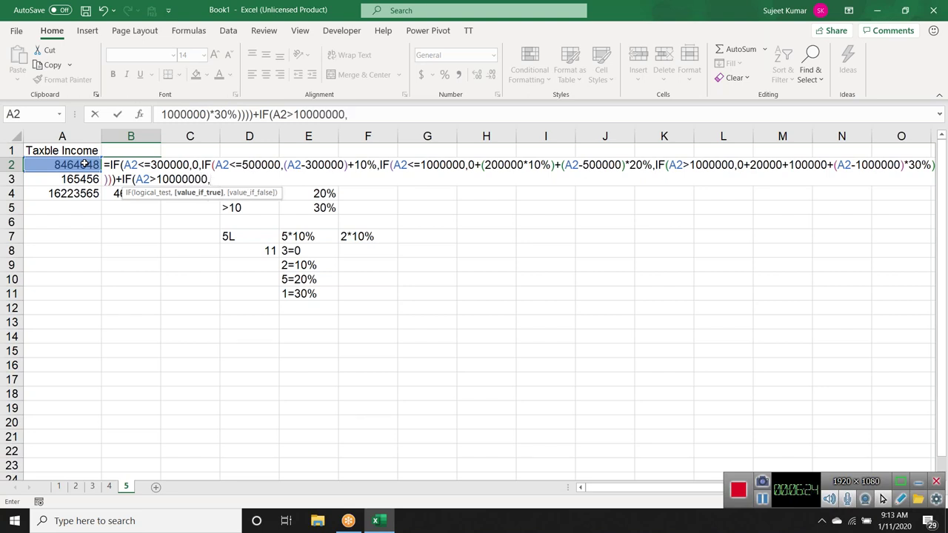
pyautogui.click(84, 164)
pyautogui.write('-')
pyautogui.write('100000')
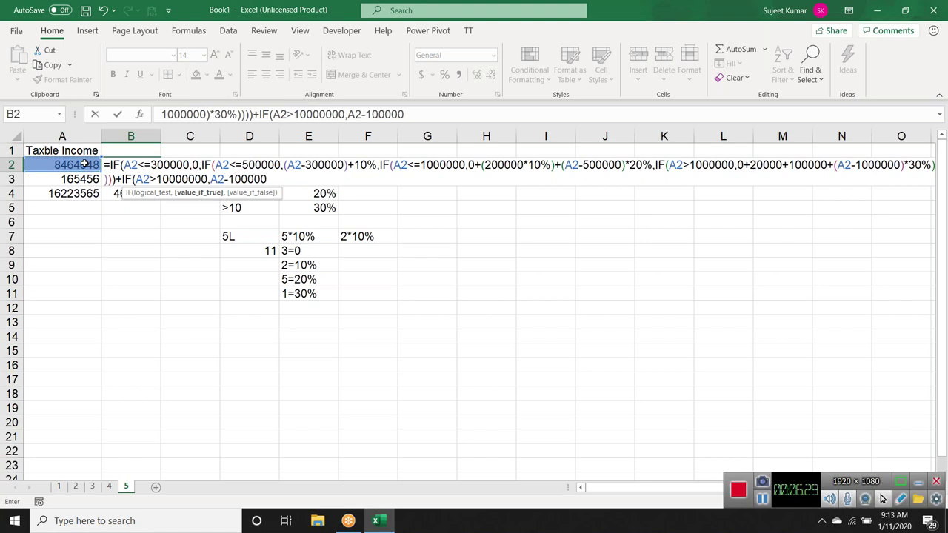
pyautogui.write('0')
pyautogui.write('*')
pyautogui.write('1%')
# - Wrap A2-1000000 in brackets in both the 1% and 30% parts, then commit
pyautogui.click(240, 179)
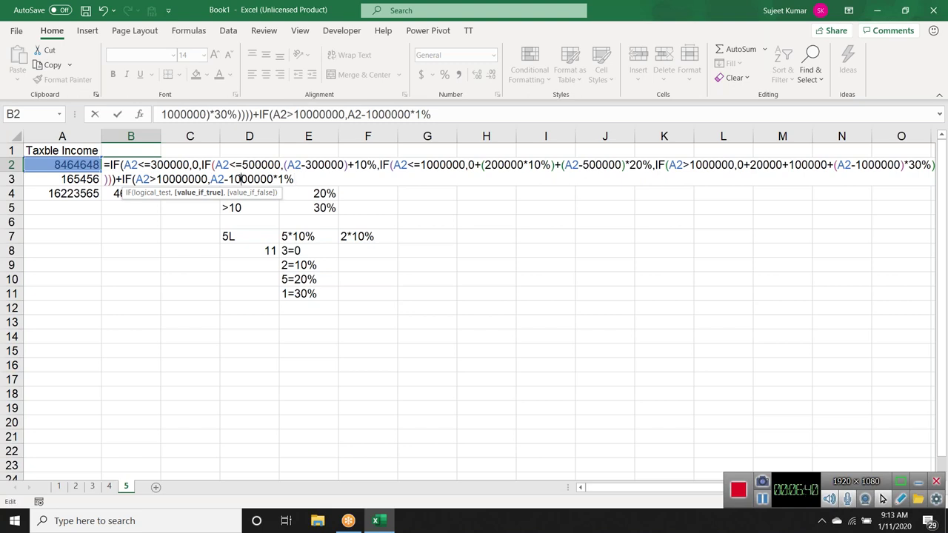
pyautogui.press('Right')
pyautogui.press('Right')
pyautogui.click(210, 180)
pyautogui.write('(')
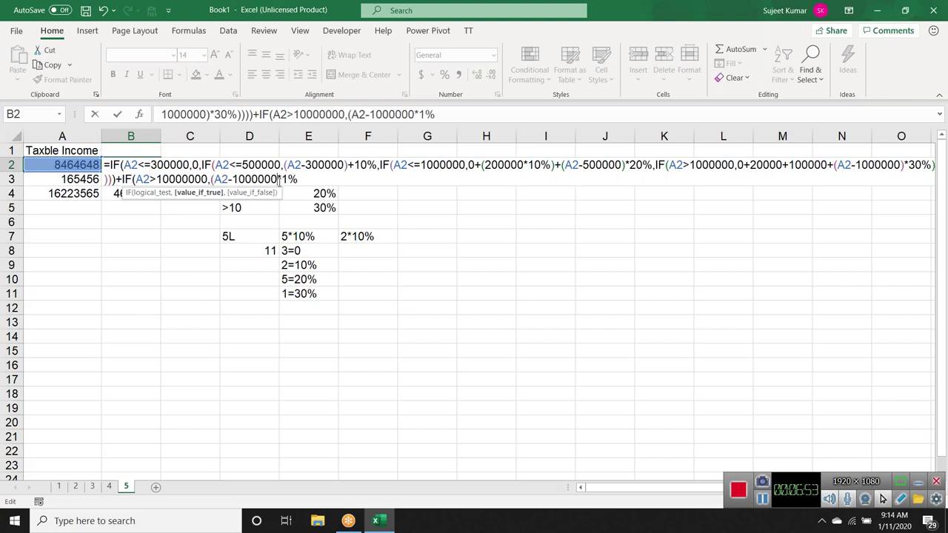
pyautogui.write(')')
pyautogui.click(835, 164)
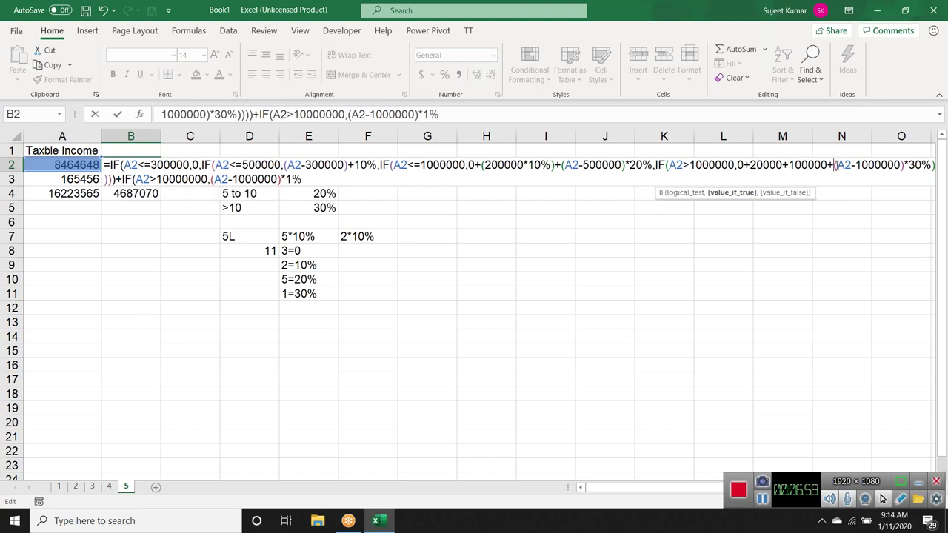
pyautogui.write('(')
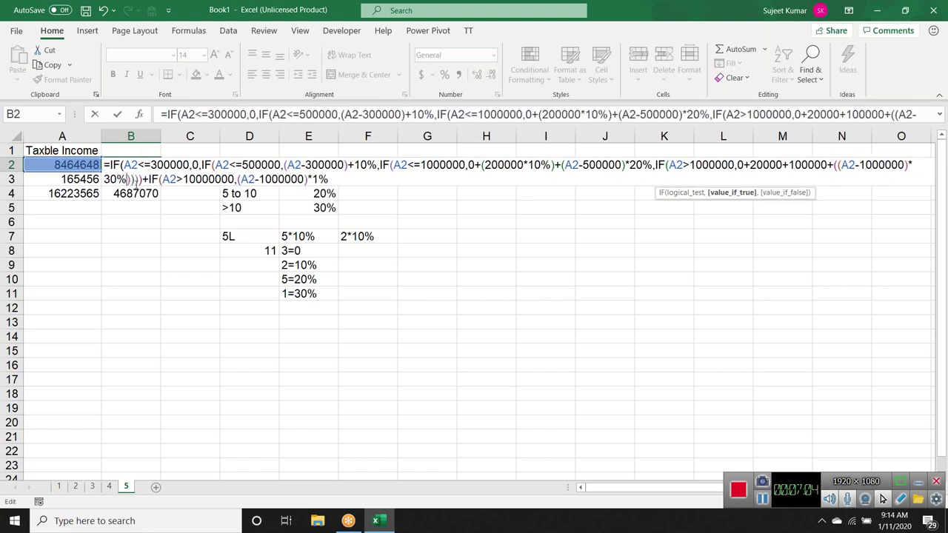
pyautogui.write(')')
pyautogui.press('Return')
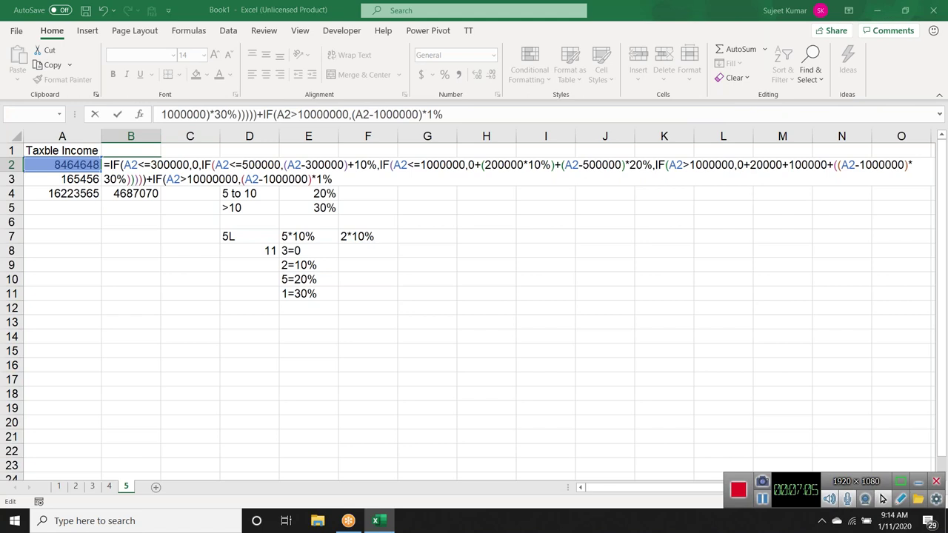
# - Commit the corrected formula and fill it to B4 (2359394, 0, 4839305), then check B3
pyautogui.press('Return')
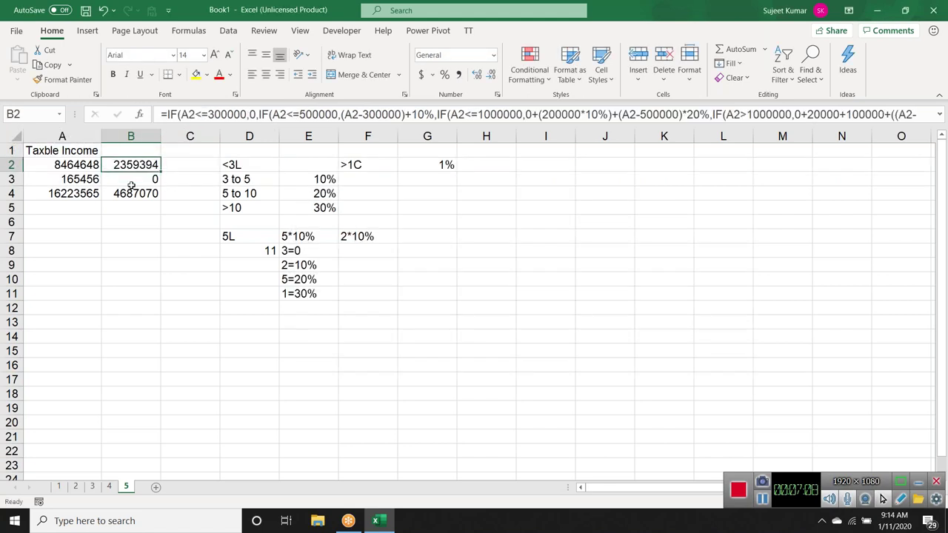
pyautogui.doubleClick(160, 171)
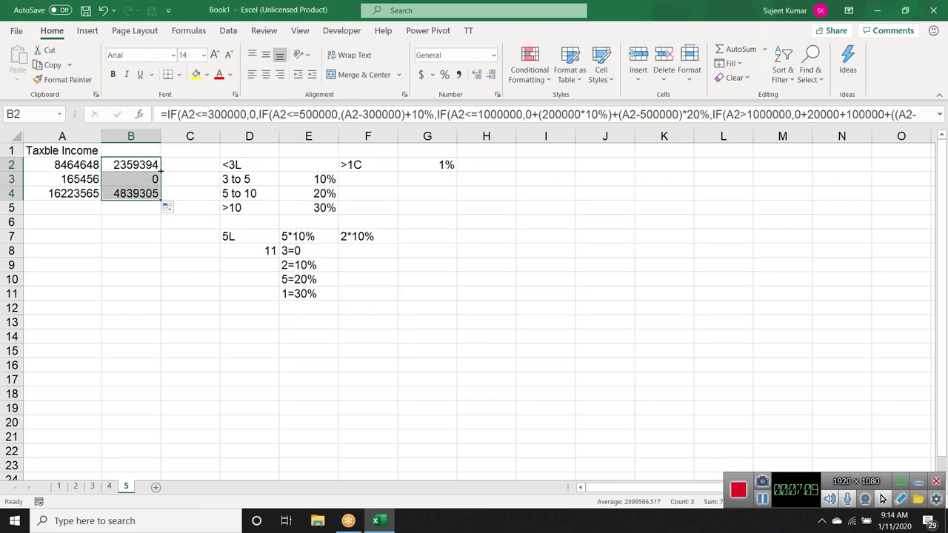
pyautogui.click(137, 221)
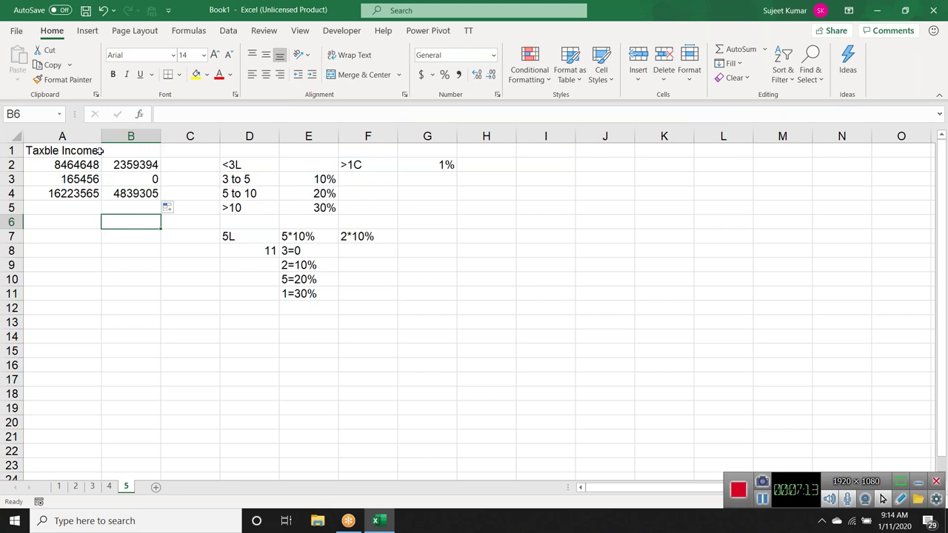
pyautogui.click(130, 178)
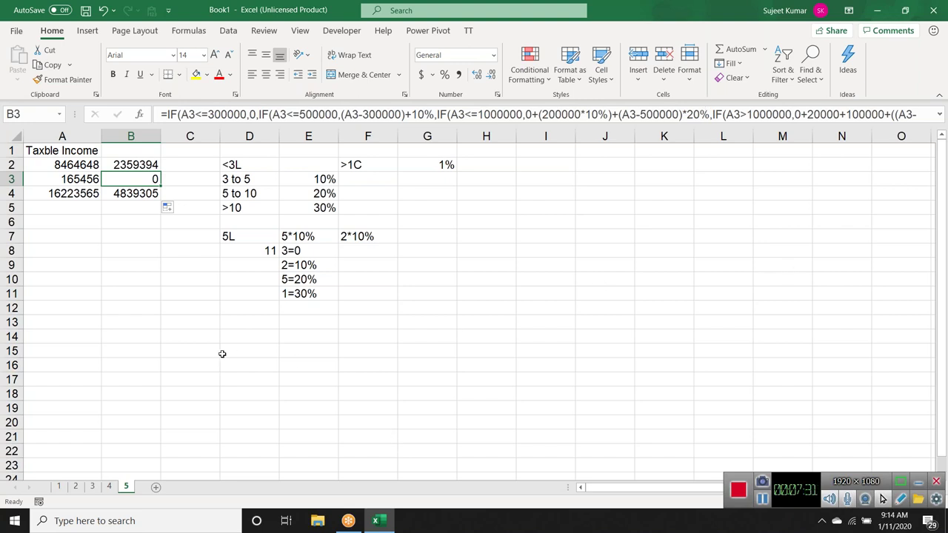
pyautogui.click(735, 491)
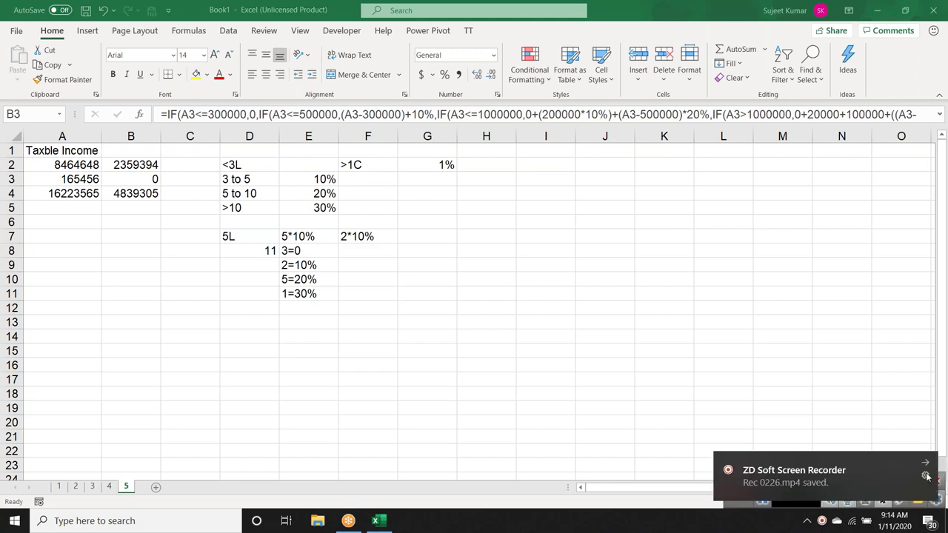
pyautogui.click(925, 462)
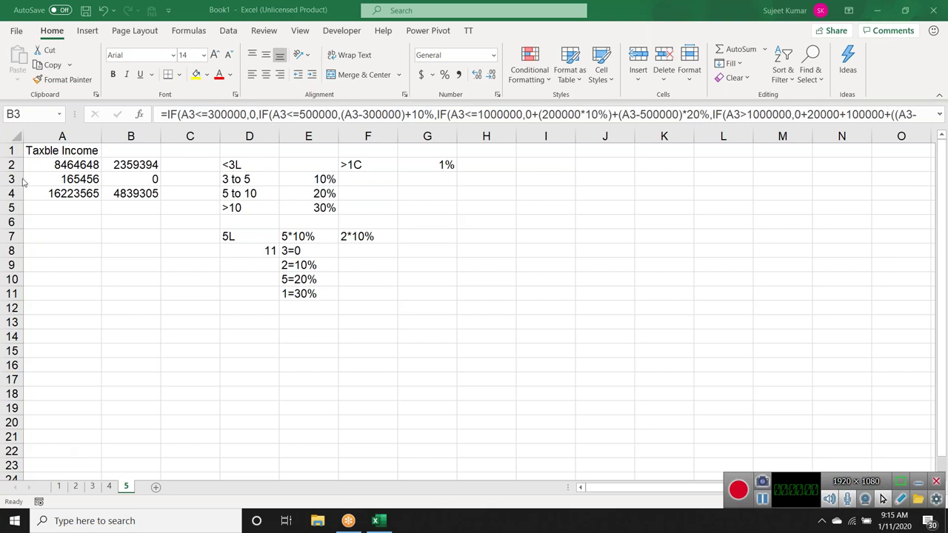
# - Switch from the tax workbook to File Explorer at Quick access
pyautogui.click(191, 41)
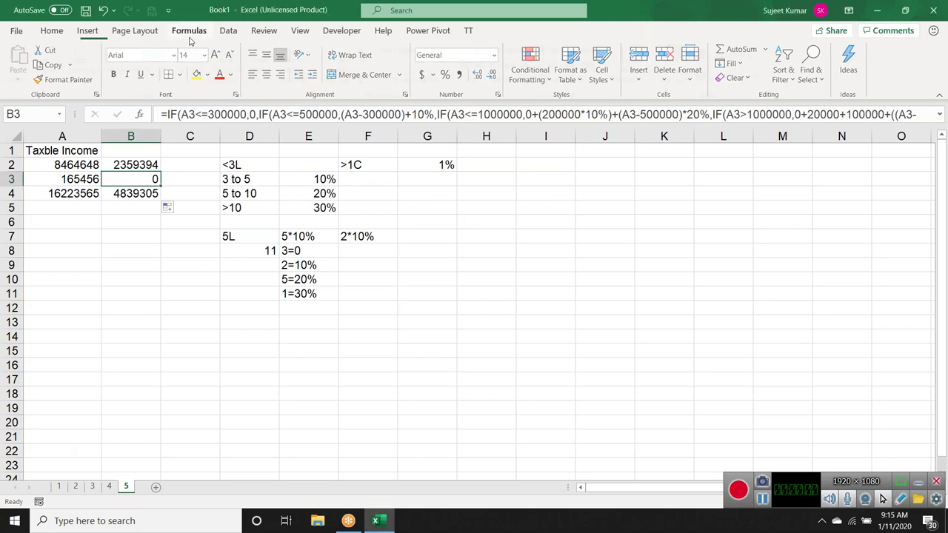
pyautogui.click(191, 36)
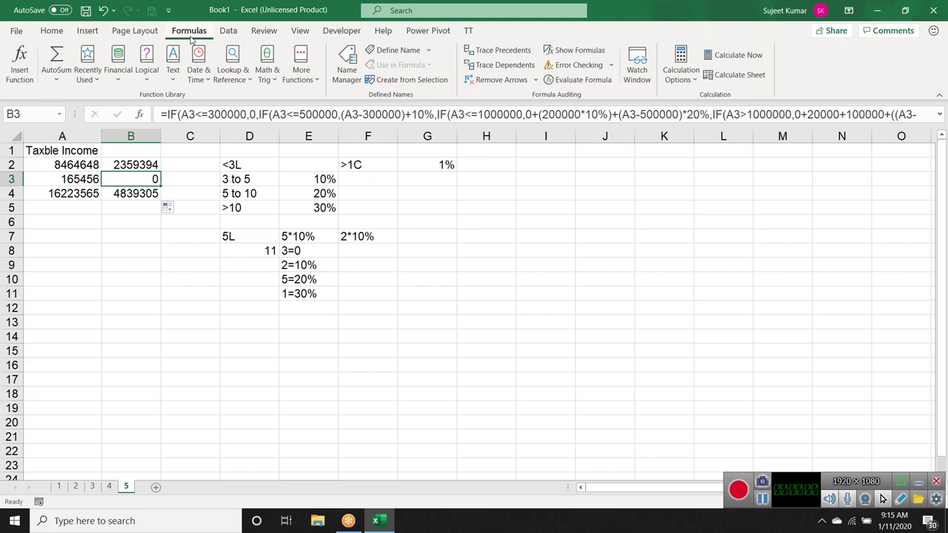
pyautogui.click(317, 521)
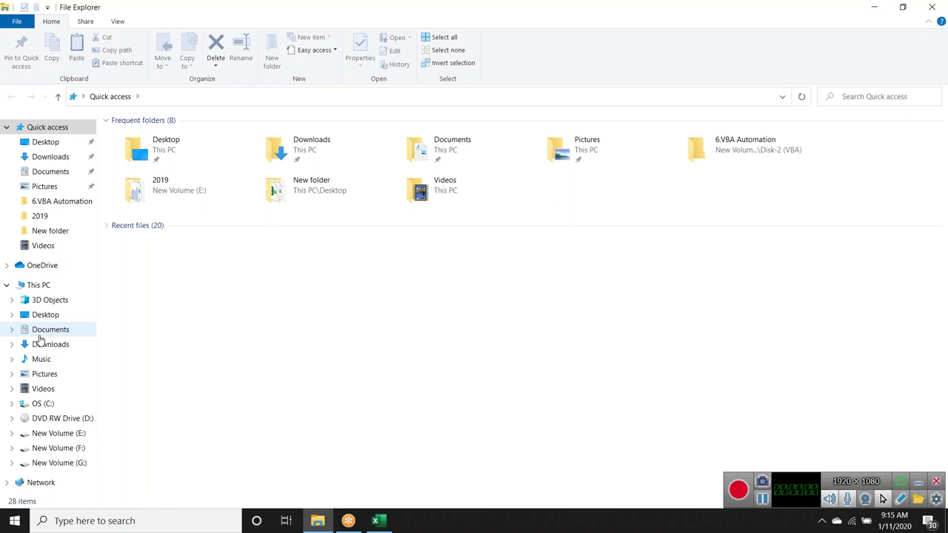
# - Search Downloads for 'if' and open the If condition test workbook in Excel
pyautogui.click(59, 158)
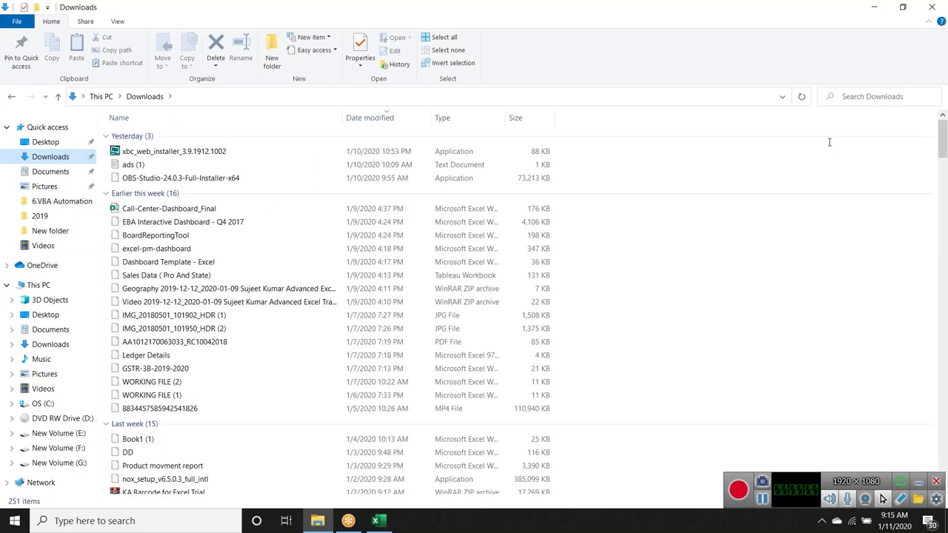
pyautogui.click(844, 97)
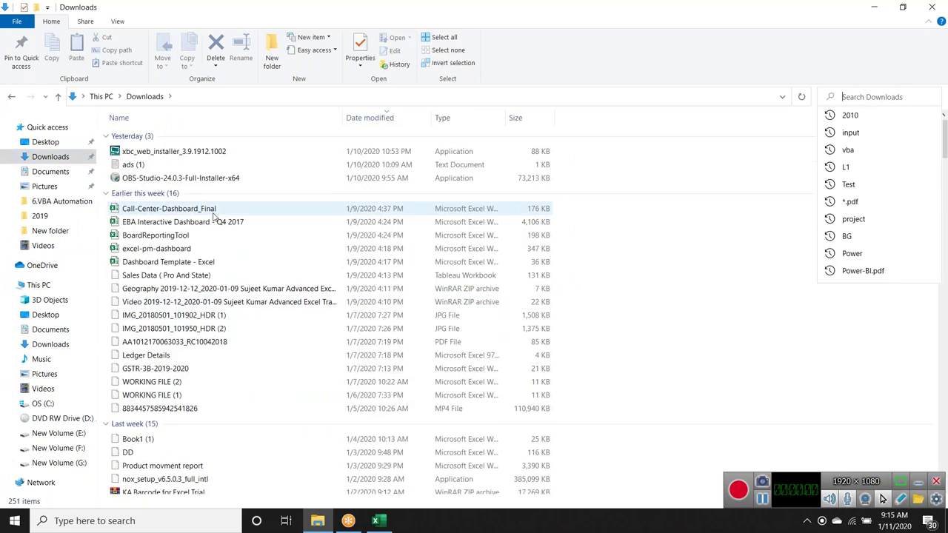
pyautogui.write('if')
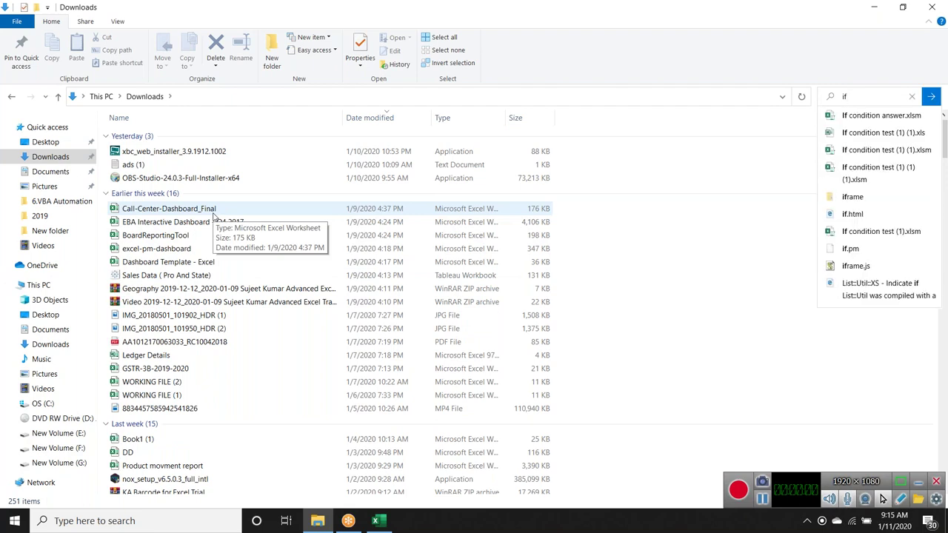
pyautogui.press('Down')
pyautogui.press('Escape')
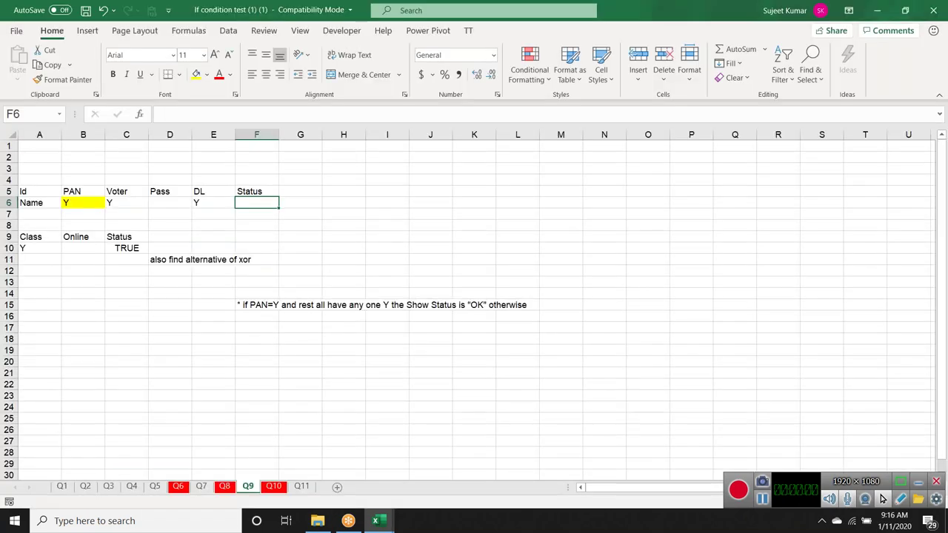
# - On sheet Q1, delete the Comm answers in C2:C12
pyautogui.click(62, 486)
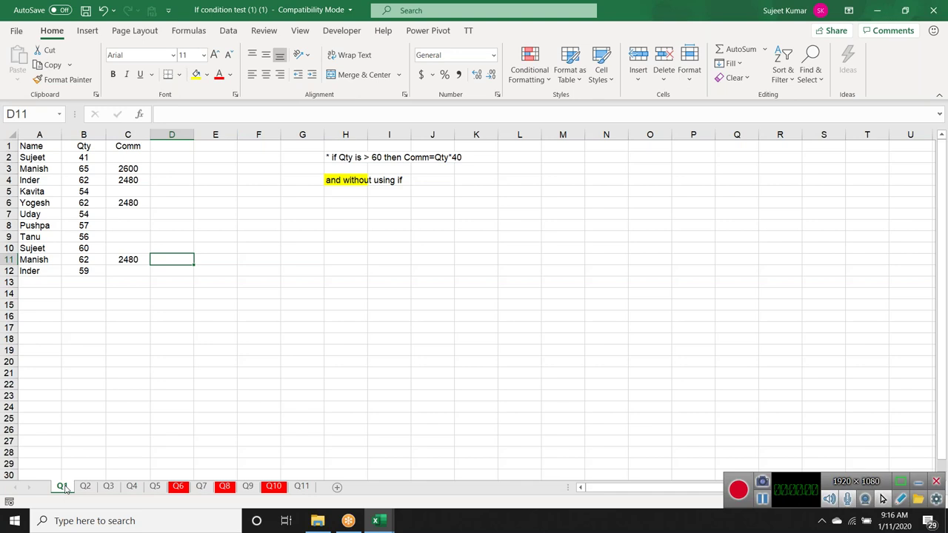
pyautogui.click(104, 363)
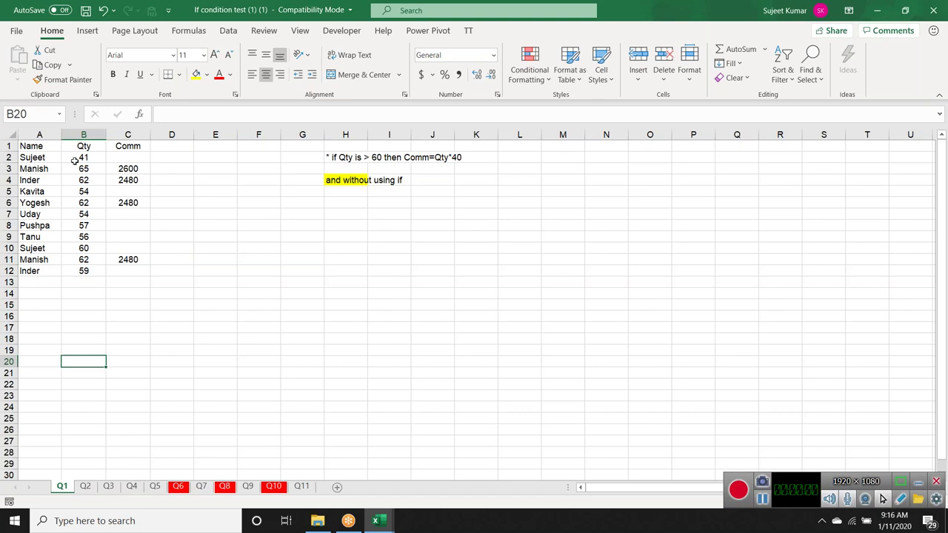
pyautogui.moveTo(91, 146); pyautogui.dragTo(62, 264)
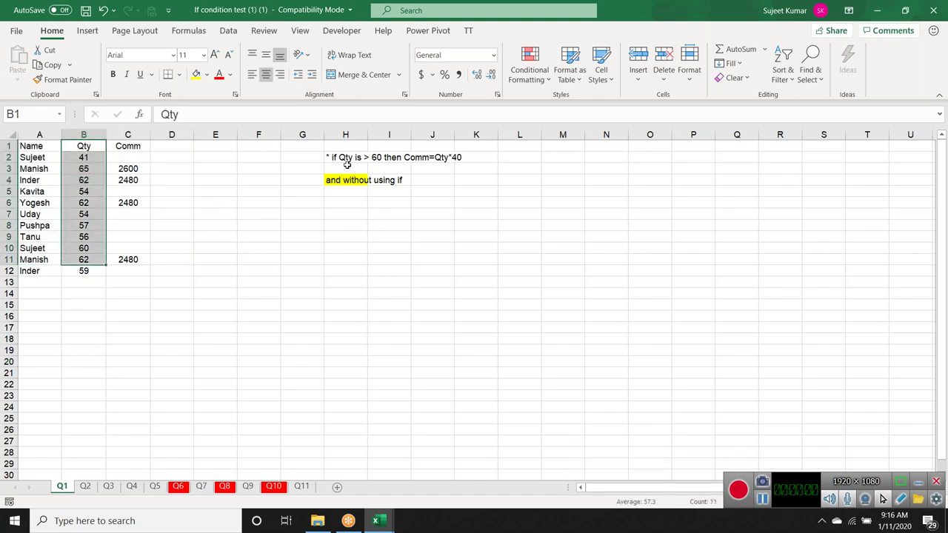
pyautogui.click(132, 173)
pyautogui.moveTo(133, 158); pyautogui.dragTo(134, 270)
pyautogui.press('Delete')
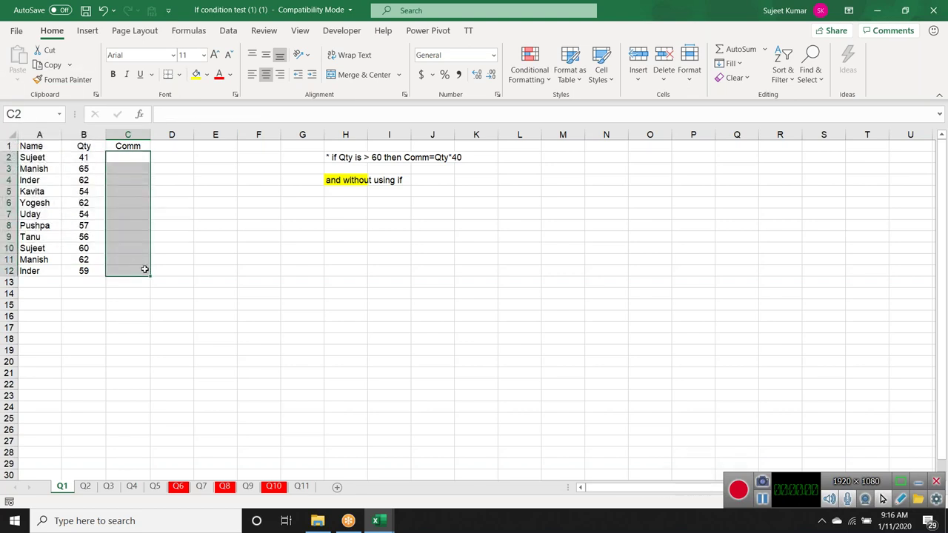
pyautogui.click(224, 245)
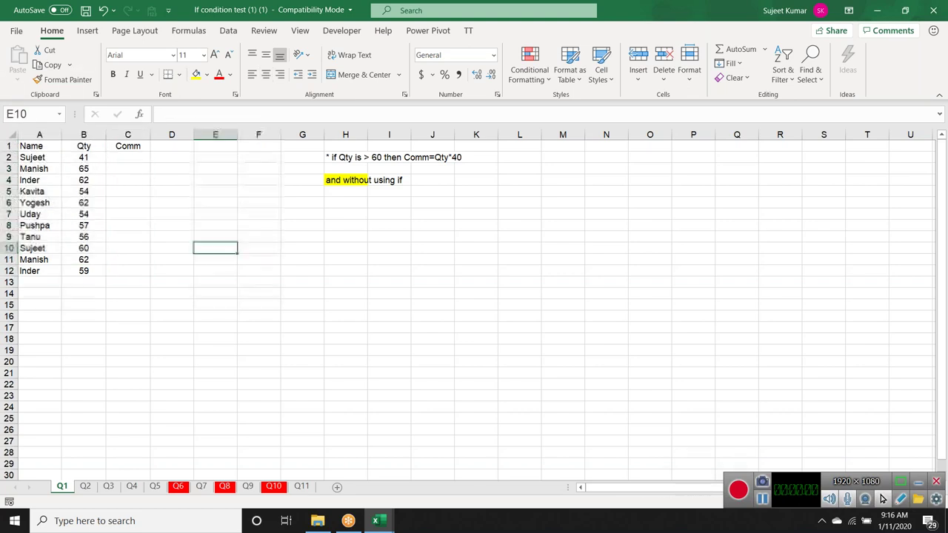
# - Review the task notes in H2 and H4, then move to sheet Q2
pyautogui.click(346, 158)
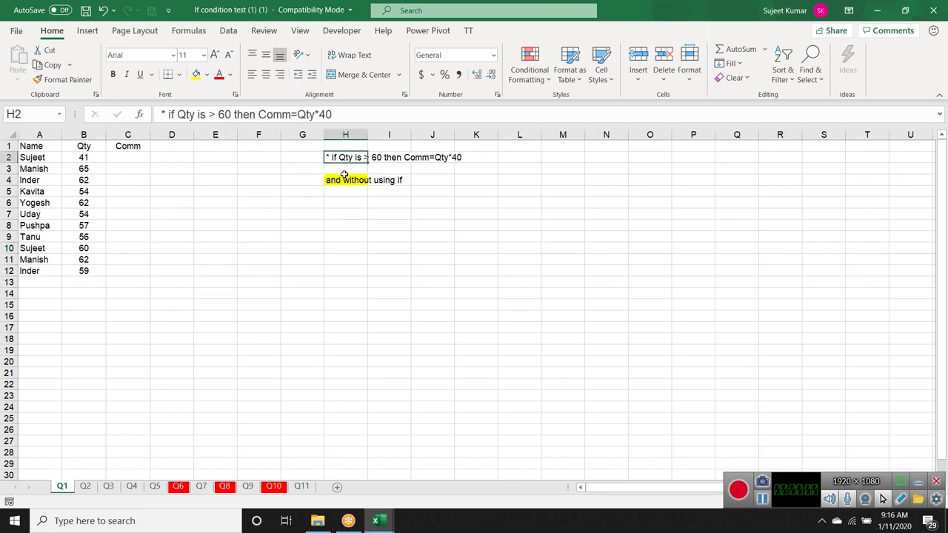
pyautogui.click(344, 177)
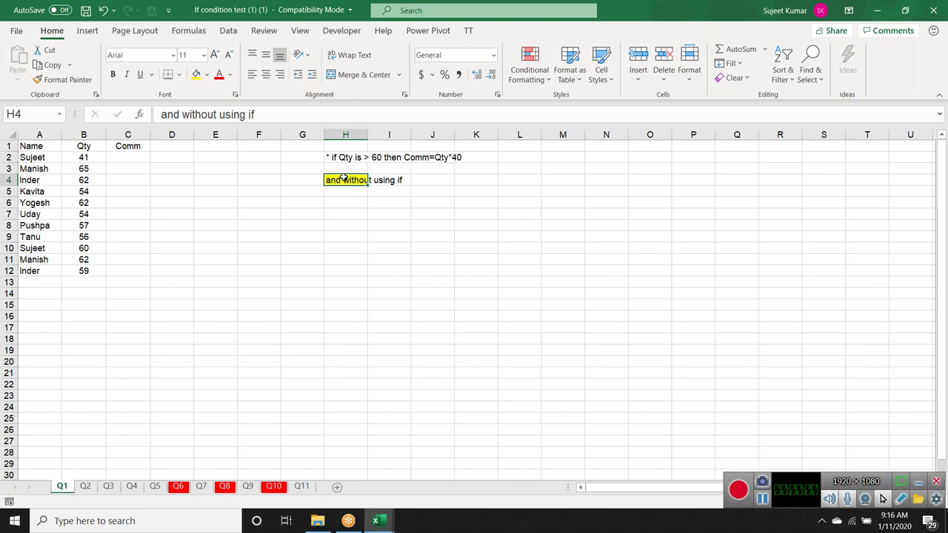
pyautogui.click(83, 488)
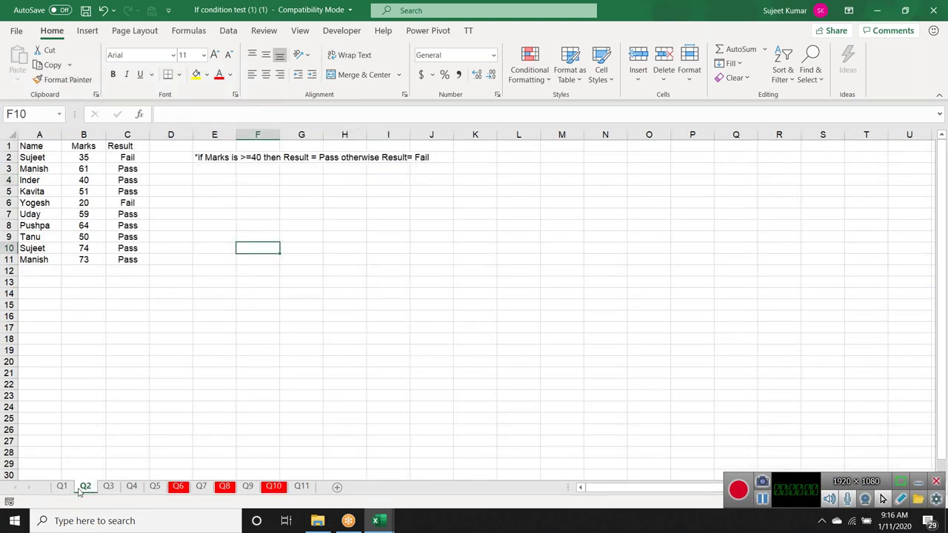
# - Clear the Pass/Fail Result answers in column C on sheet Q2
pyautogui.click(170, 339)
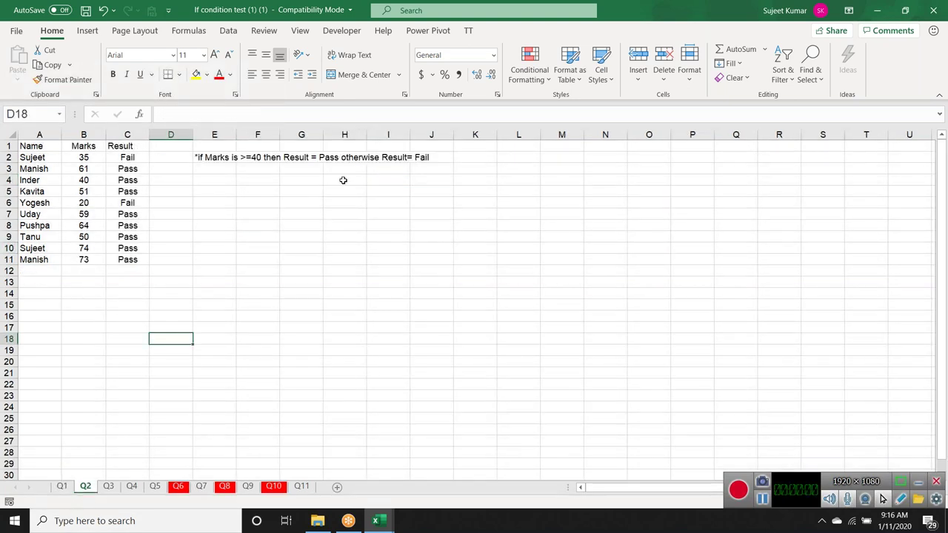
pyautogui.click(62, 486)
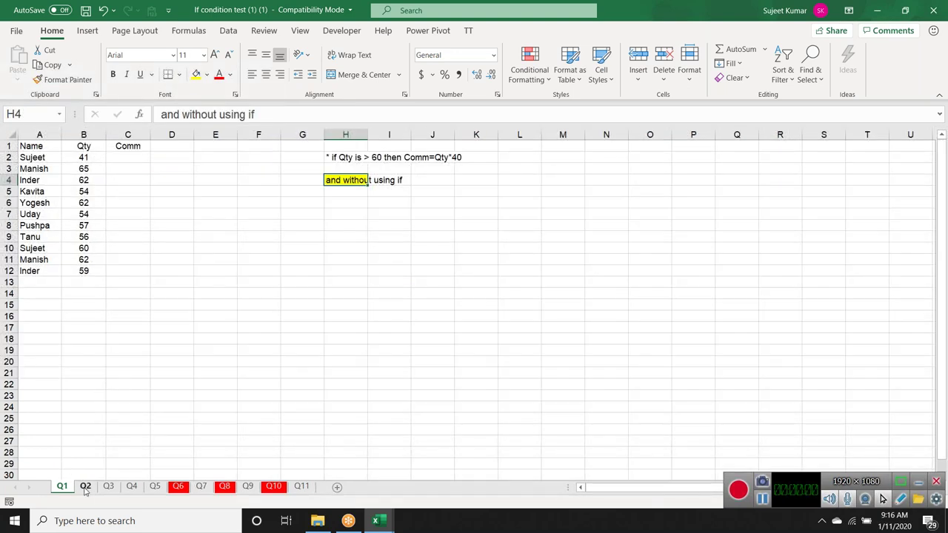
pyautogui.click(85, 487)
pyautogui.moveTo(123, 274); pyautogui.dragTo(127, 157)
pyautogui.press('Delete')
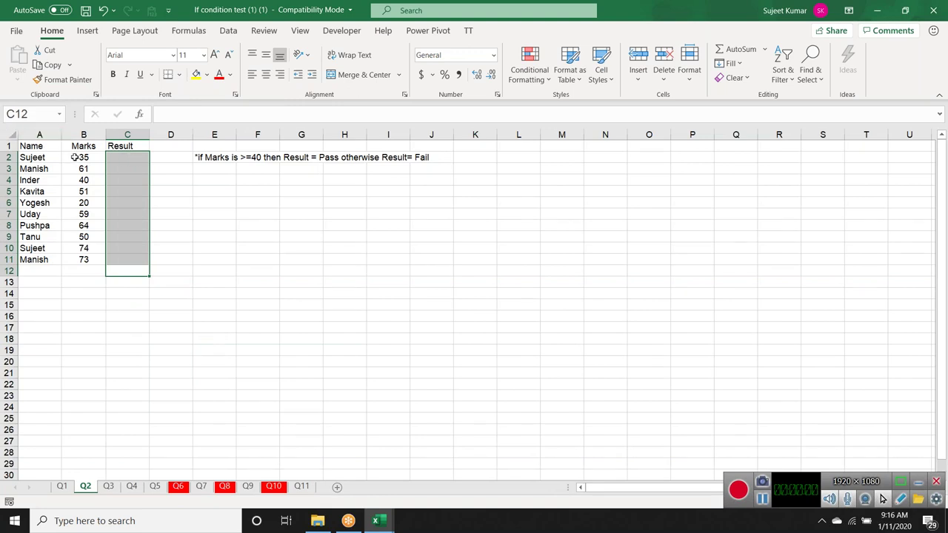
pyautogui.click(267, 270)
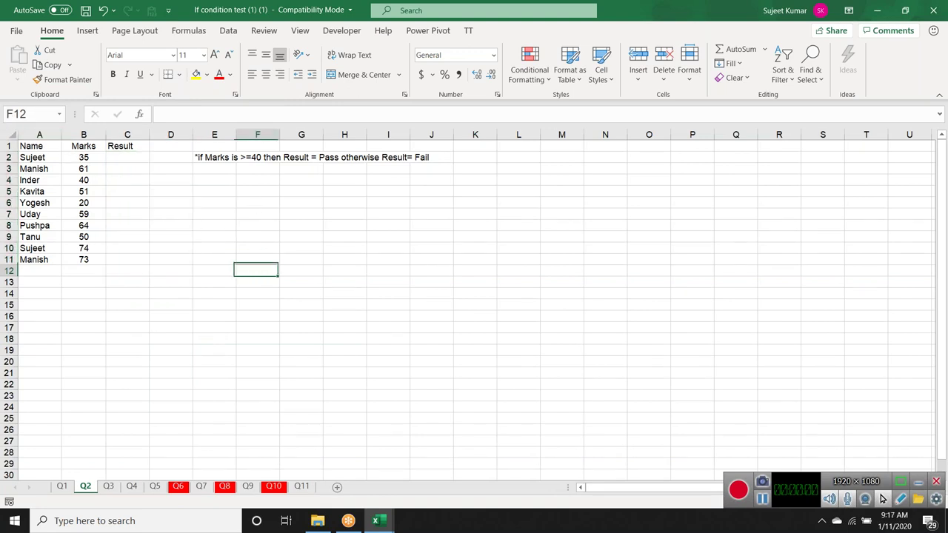
# - Clear Q3's Area answers in C2:C13 and move to sheet Q4
pyautogui.click(109, 487)
pyautogui.click(128, 407)
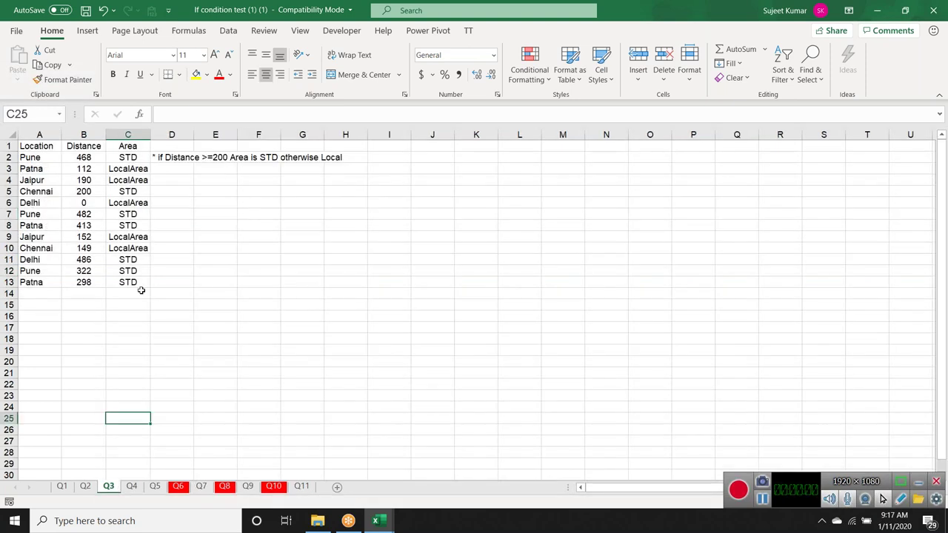
pyautogui.moveTo(127, 293); pyautogui.dragTo(141, 157)
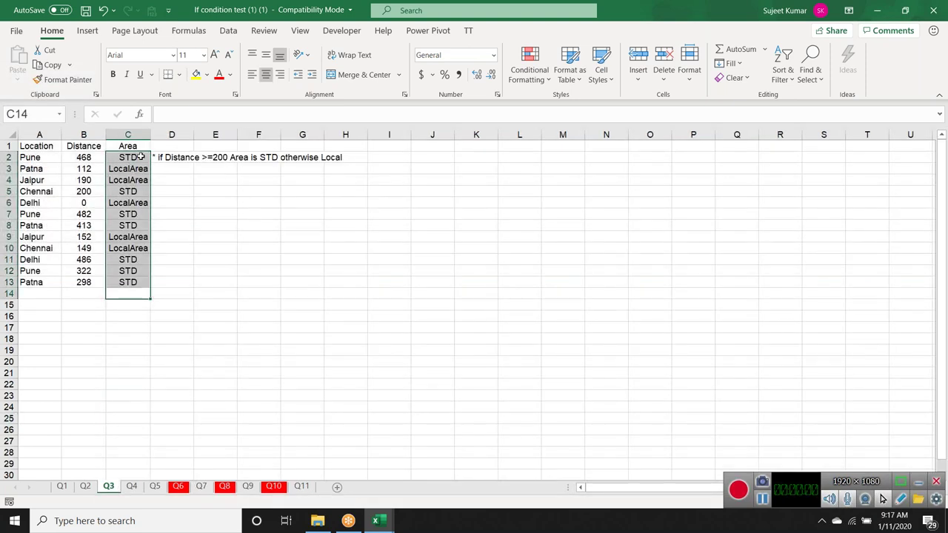
pyautogui.press('Delete')
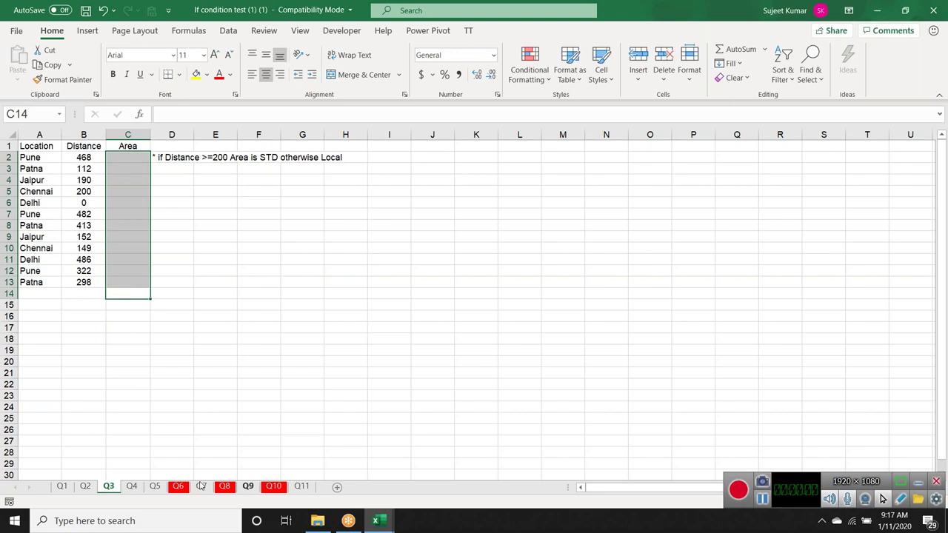
pyautogui.click(131, 487)
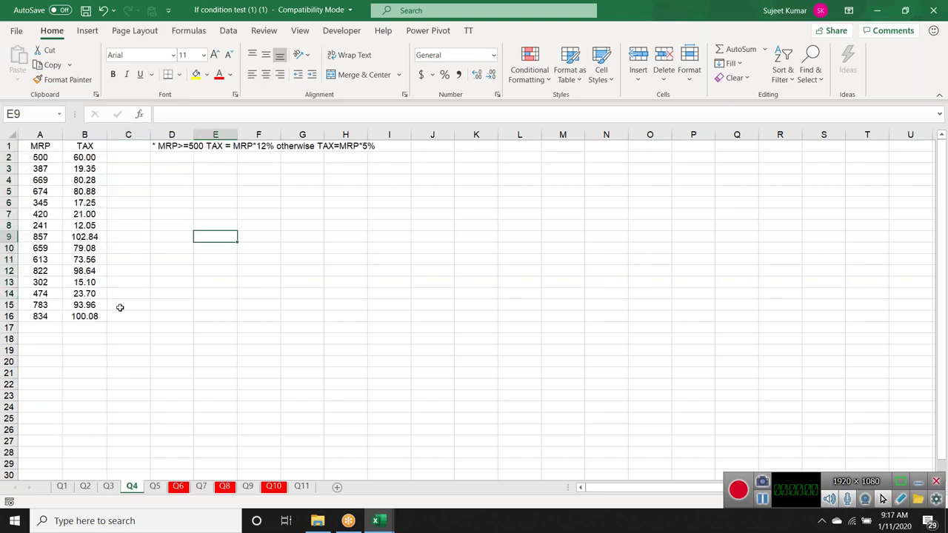
# - Clear the TAX values in B2:B16 on sheet Q4
pyautogui.click(106, 158)
pyautogui.moveTo(106, 158); pyautogui.dragTo(97, 313)
pyautogui.press('Delete')
pyautogui.click(218, 295)
# - On Q5, clear the Duty answers B2:B17 and the helper value 0.4166667 in H1
pyautogui.click(155, 486)
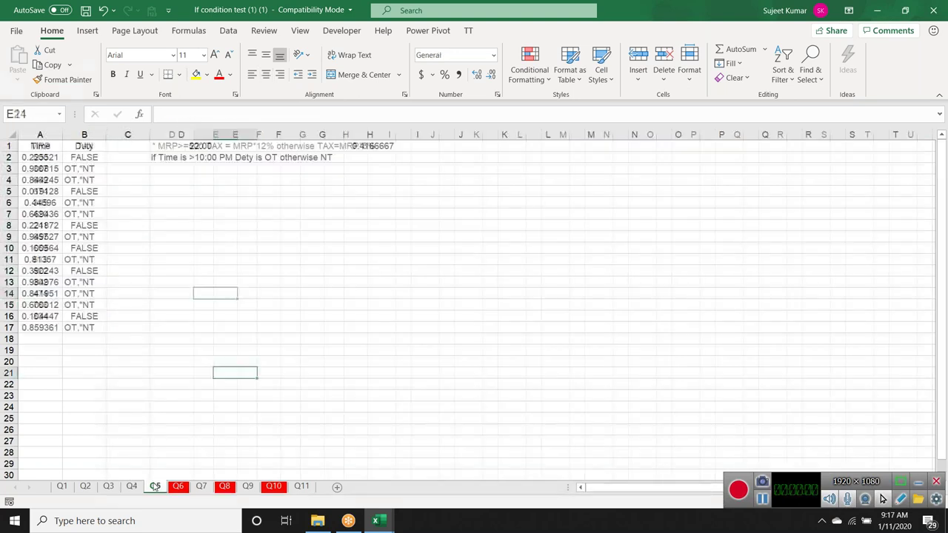
pyautogui.moveTo(84, 158); pyautogui.dragTo(74, 336)
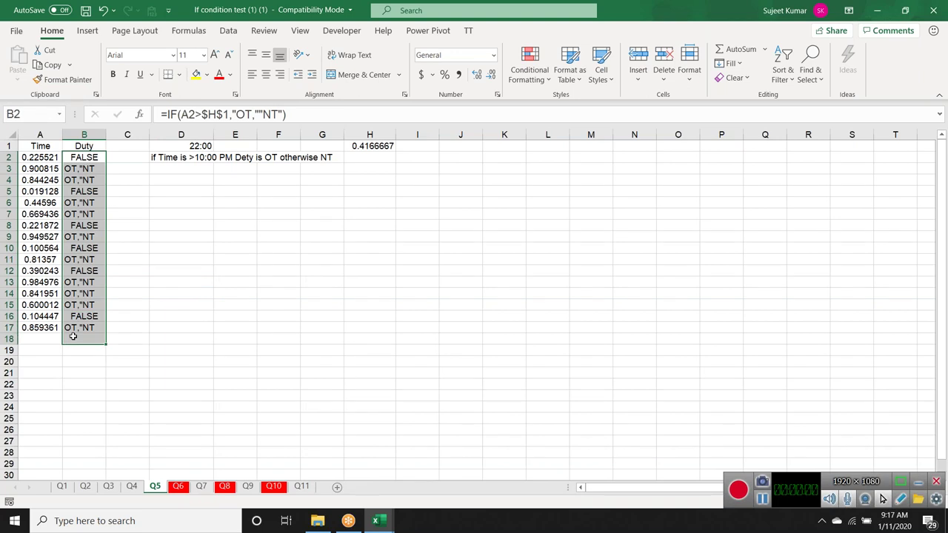
pyautogui.press('Delete')
pyautogui.click(205, 305)
pyautogui.click(370, 146)
pyautogui.press('Delete')
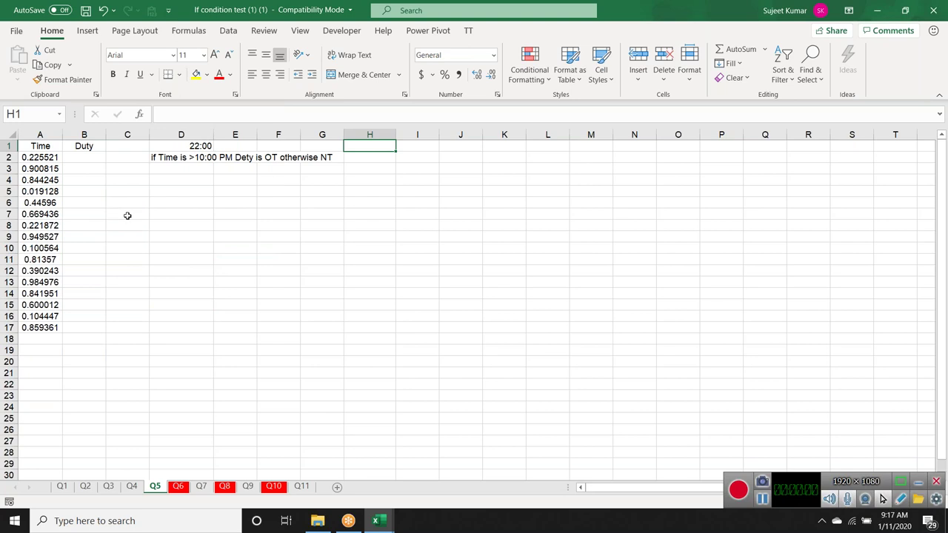
# - Look over sheet Q6's marks and Result, then move to sheet Q7
pyautogui.click(179, 485)
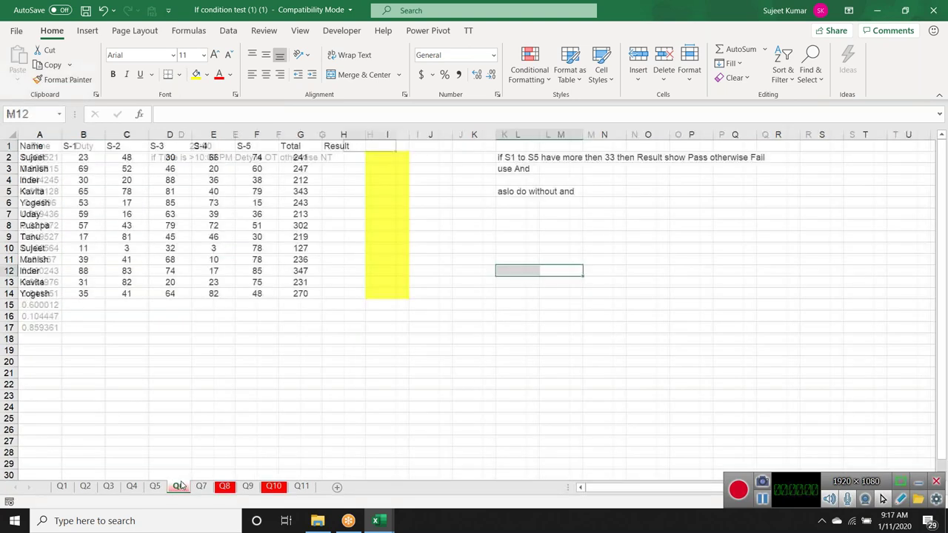
pyautogui.click(332, 158)
pyautogui.moveTo(66, 157); pyautogui.dragTo(257, 157)
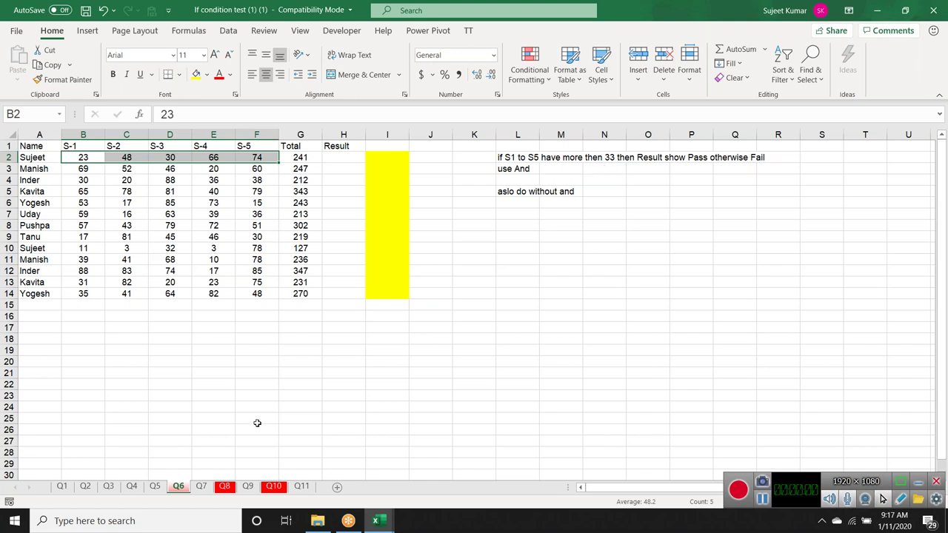
pyautogui.click(207, 490)
pyautogui.click(163, 348)
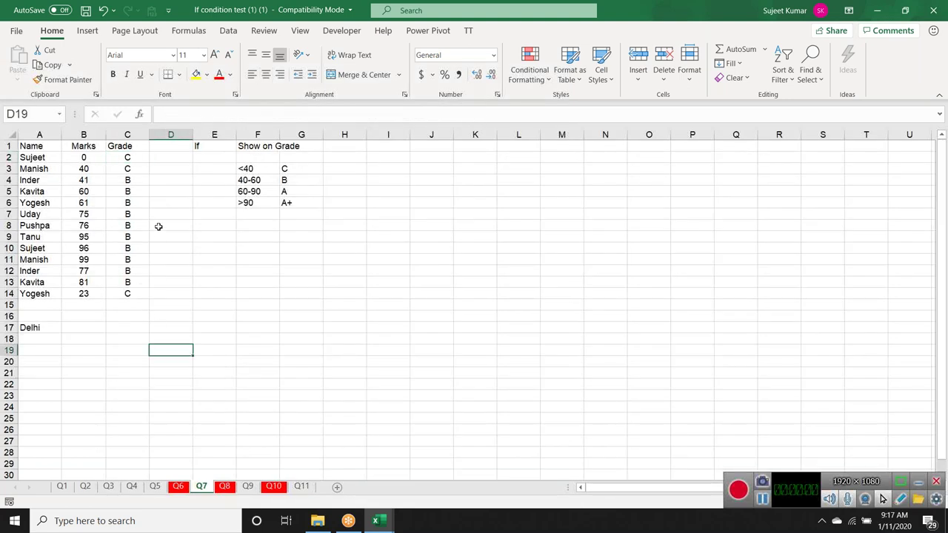
# - Delete Q7's Grade answers in C2:C17 and the stray Delhi entry in A17
pyautogui.moveTo(127, 158); pyautogui.dragTo(117, 325)
pyautogui.press('Delete')
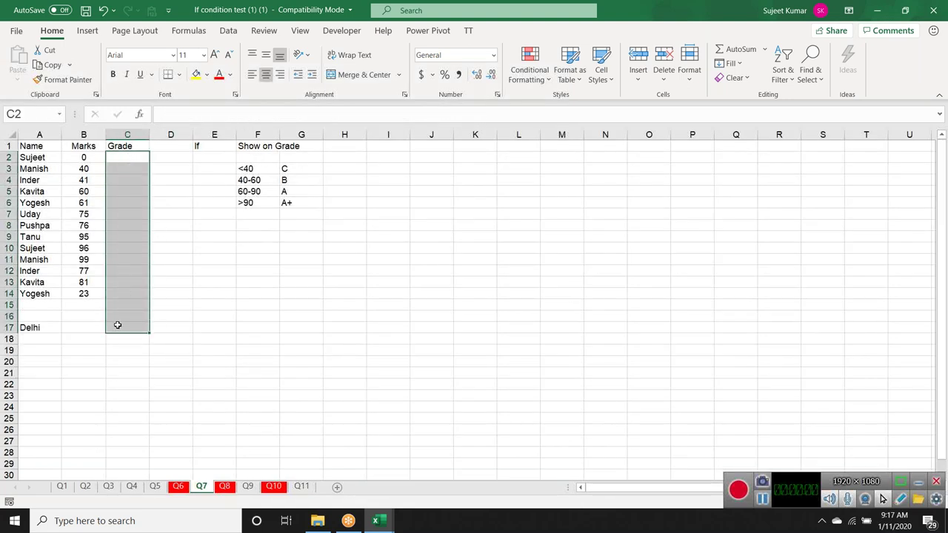
pyautogui.moveTo(243, 159); pyautogui.dragTo(272, 224)
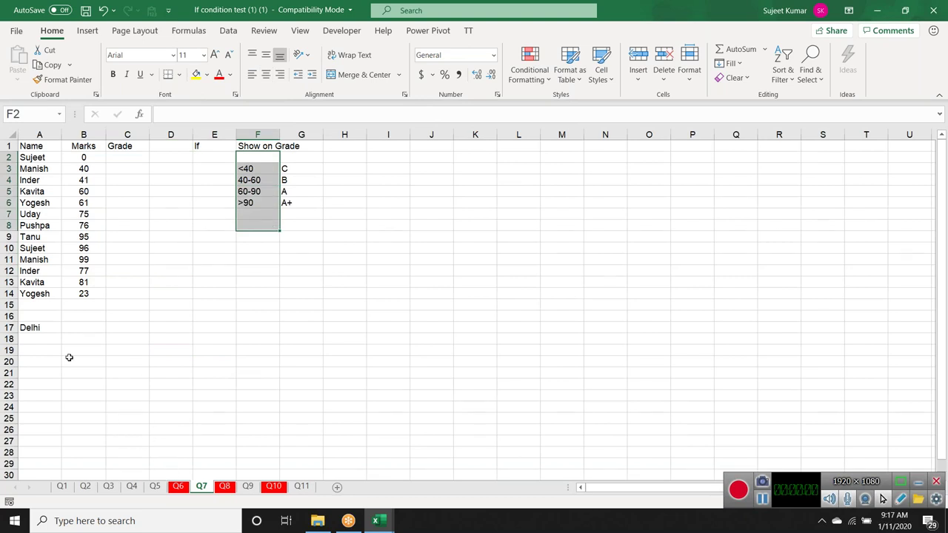
pyautogui.click(34, 331)
pyautogui.press('Delete')
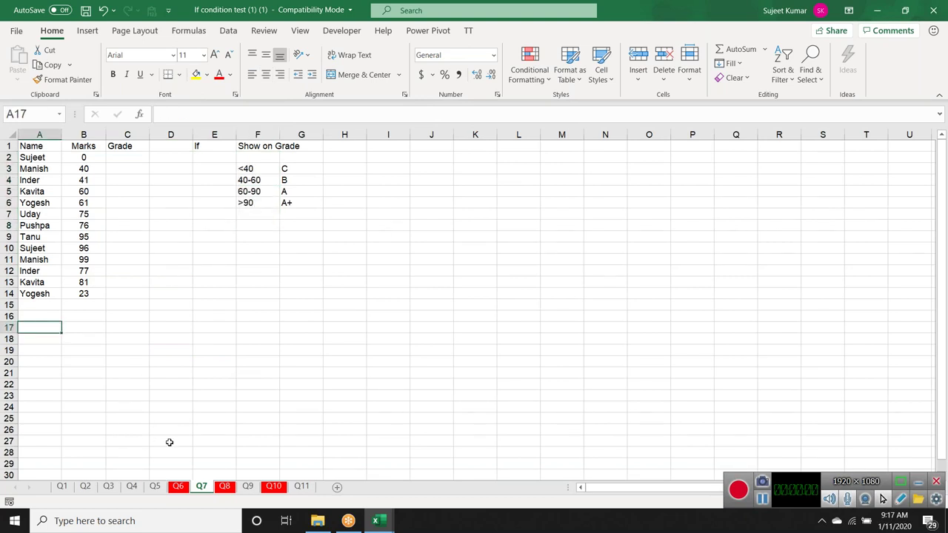
# - Empty Q8's Incentive column B2:B19 and move to sheet Q9
pyautogui.click(226, 486)
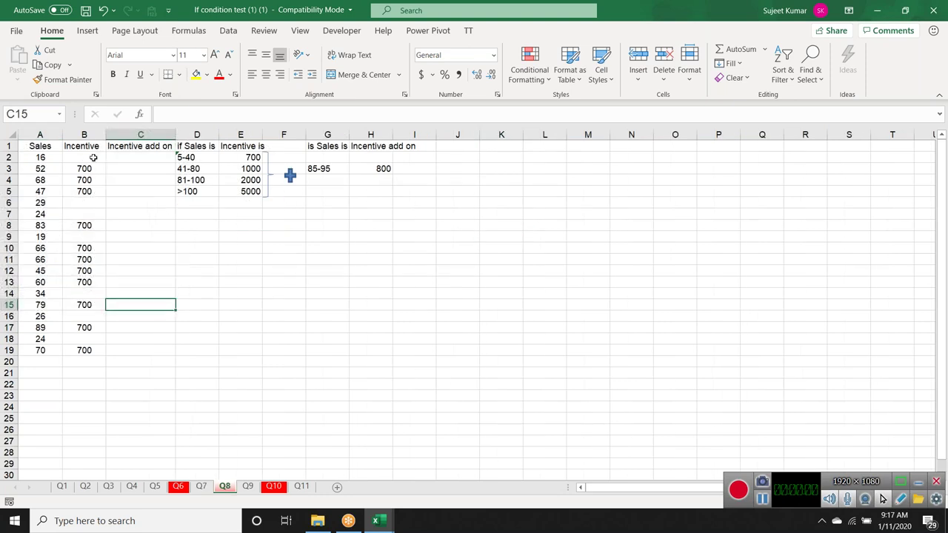
pyautogui.moveTo(91, 157); pyautogui.dragTo(89, 352)
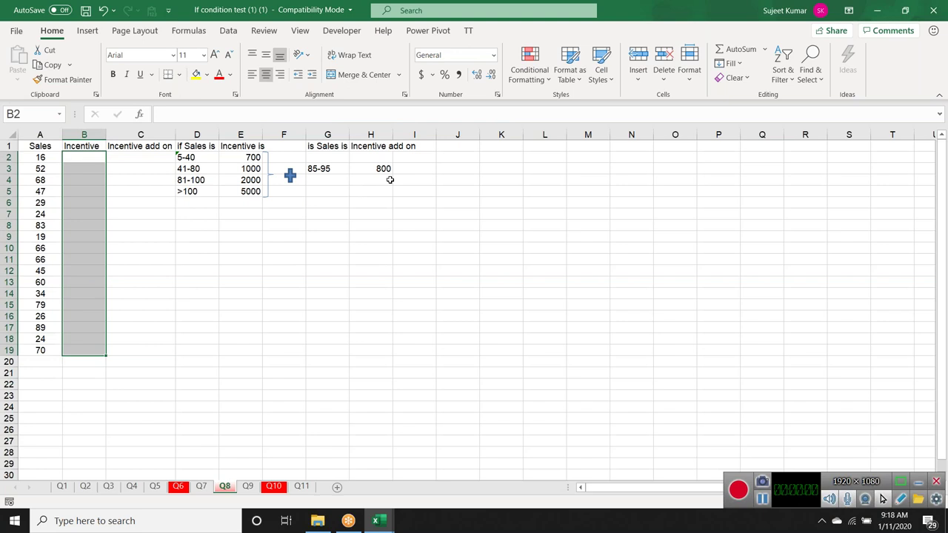
pyautogui.click(333, 238)
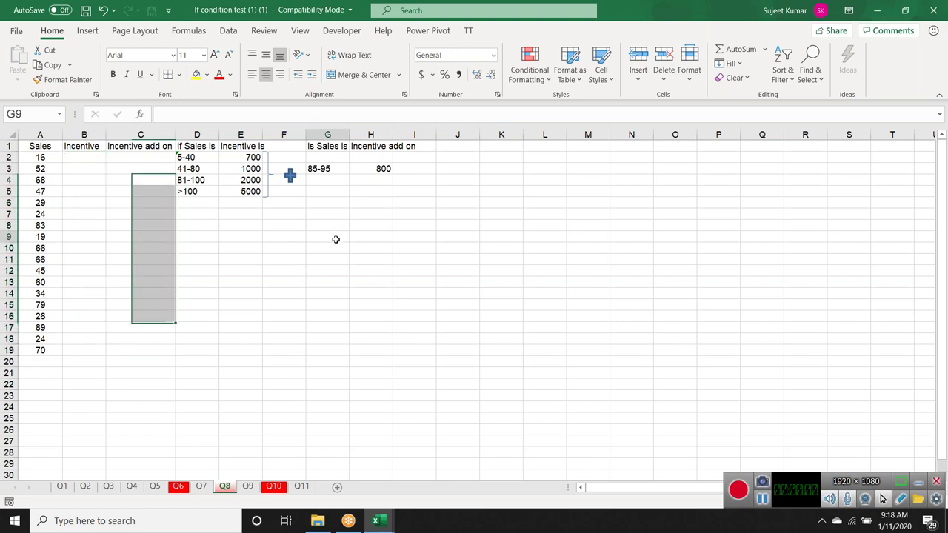
pyautogui.click(248, 487)
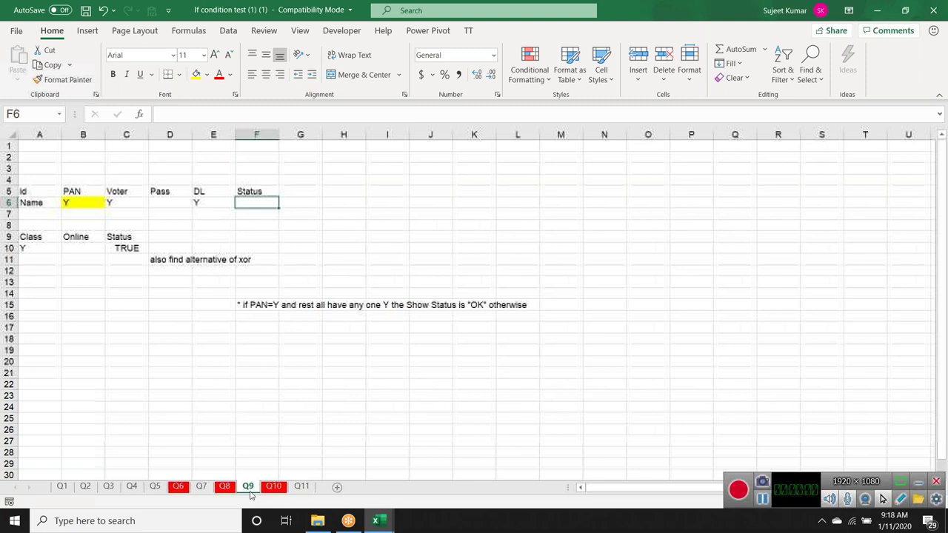
pyautogui.click(263, 205)
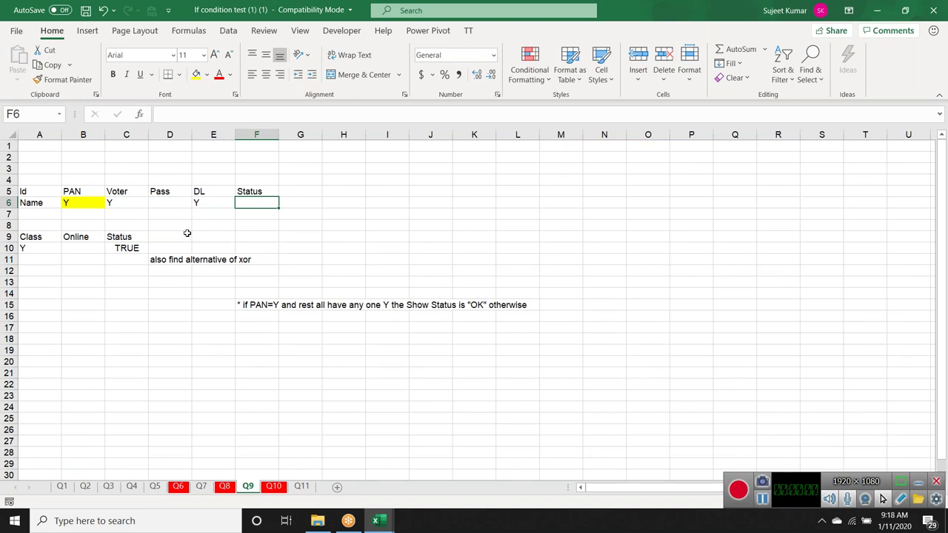
pyautogui.click(154, 296)
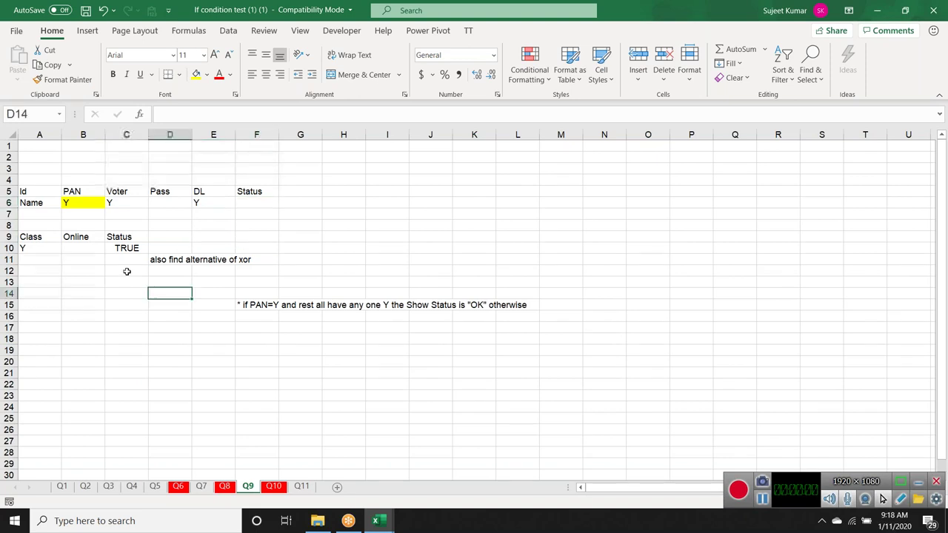
pyautogui.click(126, 250)
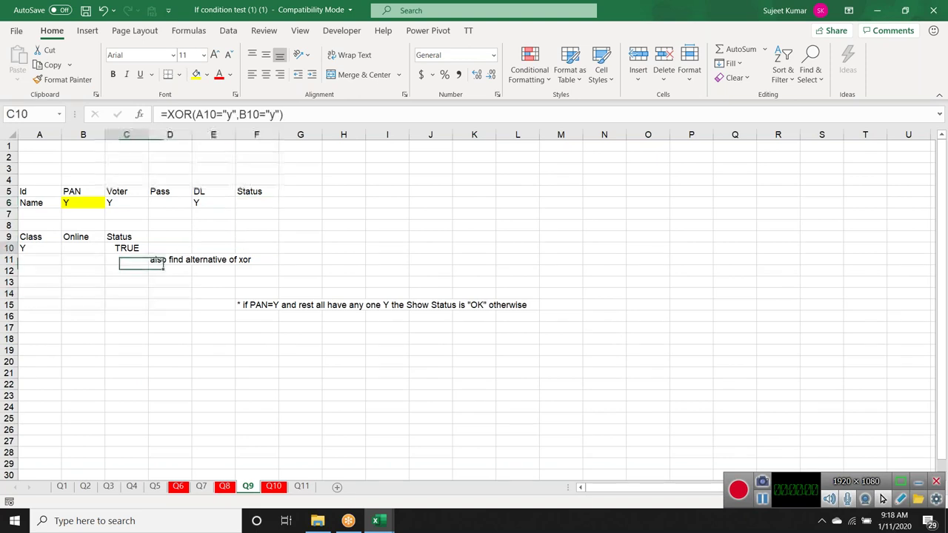
pyautogui.doubleClick(126, 248)
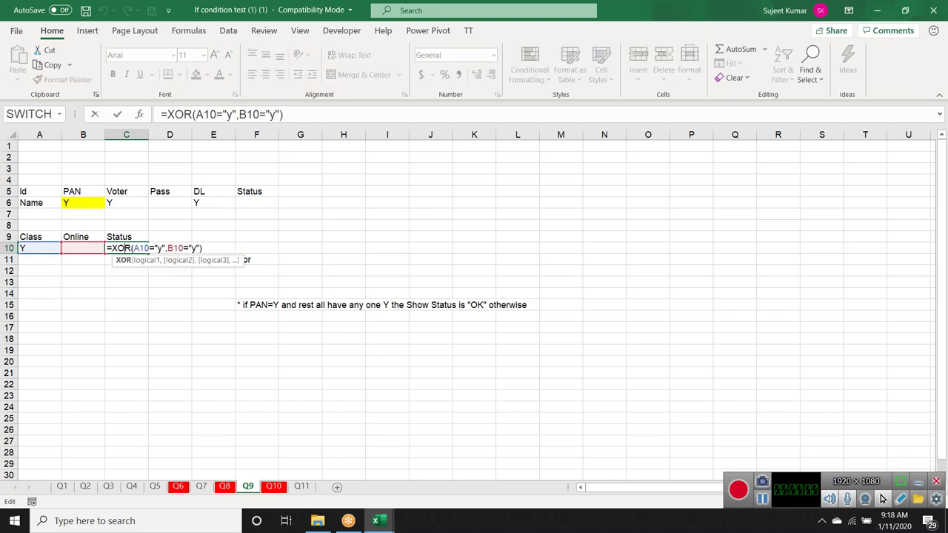
pyautogui.hotkey('ctrl', 'Return')
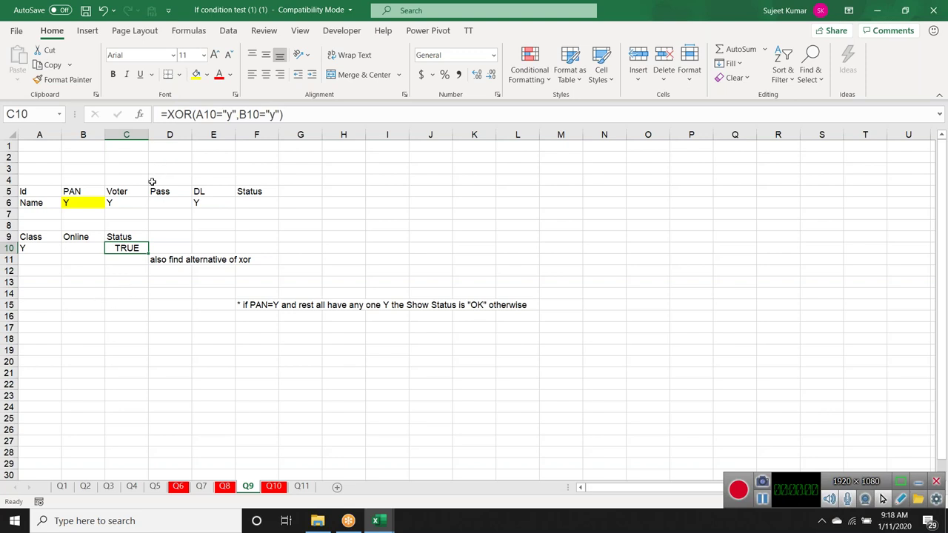
pyautogui.click(73, 248)
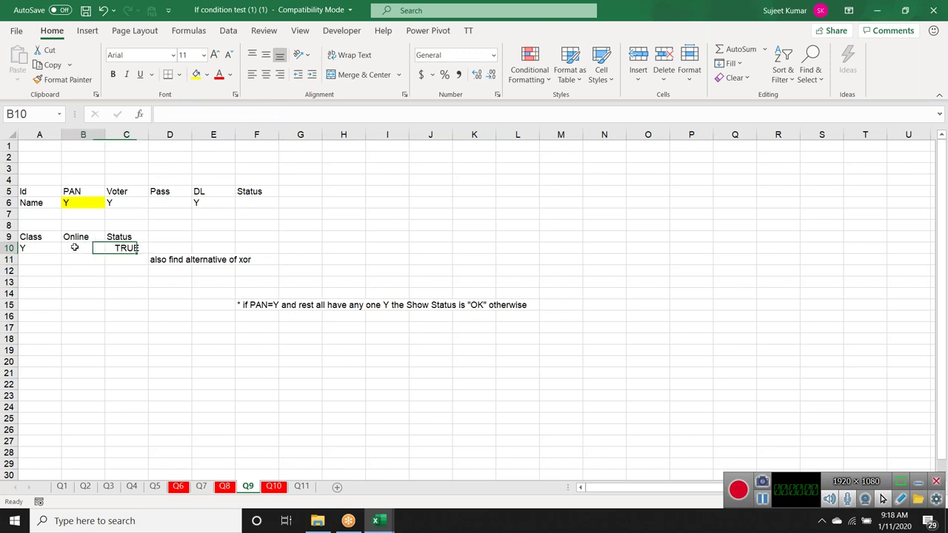
pyautogui.press('Right')
pyautogui.click(39, 248)
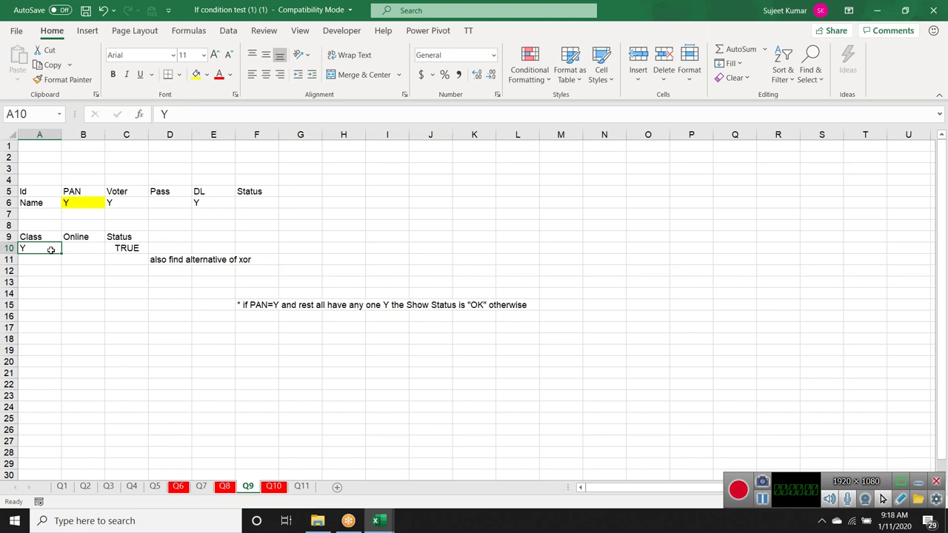
pyautogui.click(66, 249)
pyautogui.click(35, 248)
pyautogui.click(92, 247)
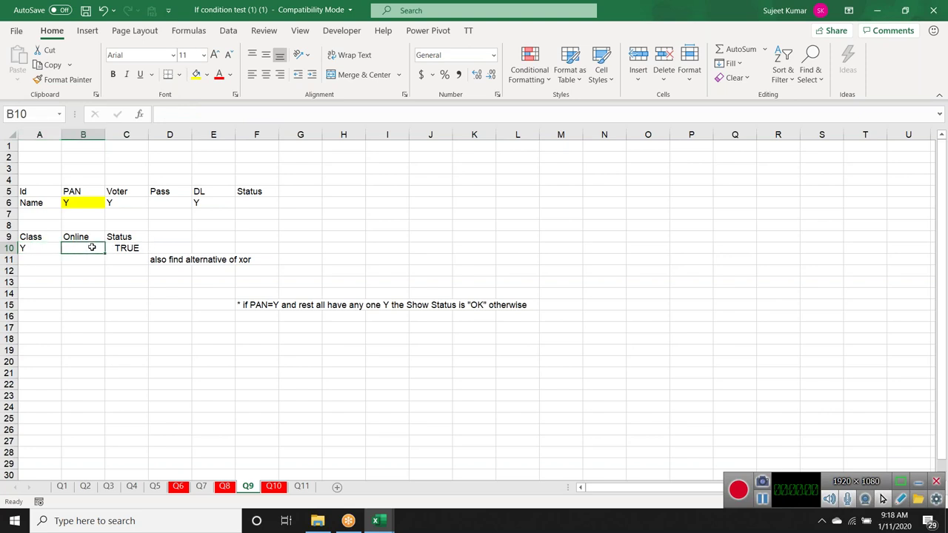
pyautogui.write('Y')
pyautogui.press('Return')
pyautogui.press('Up')
pyautogui.press('Left')
pyautogui.write('N')
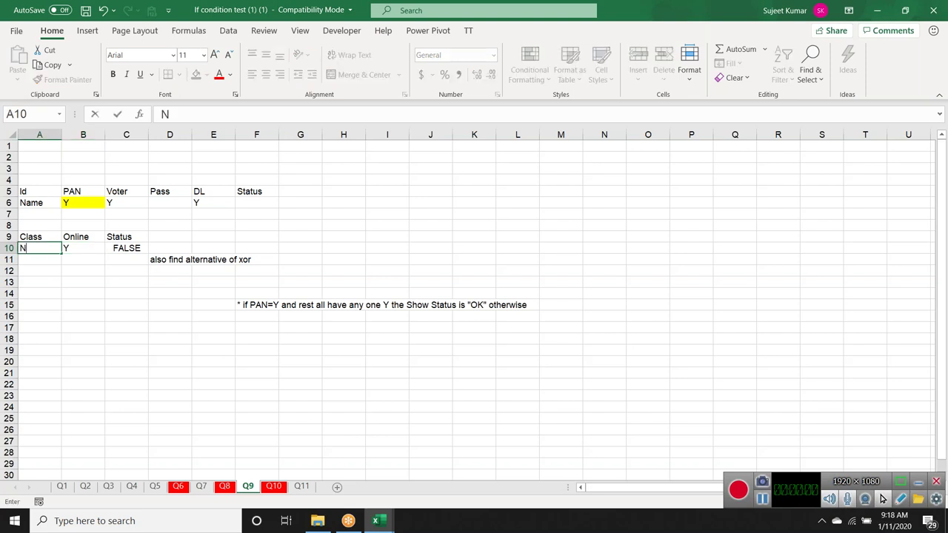
pyautogui.press('Escape')
pyautogui.hotkey('shift', 'Right')
pyautogui.press('Delete')
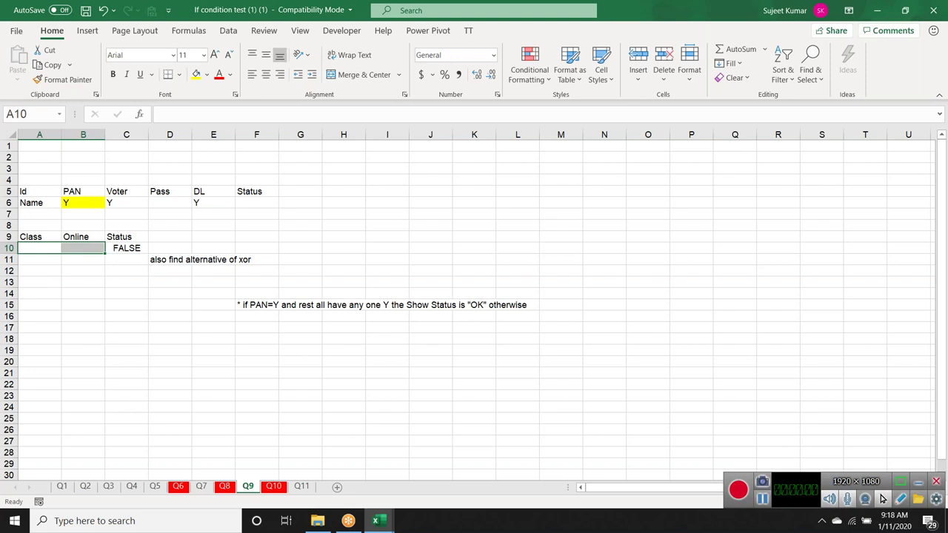
pyautogui.press('Right')
pyautogui.write('Y')
pyautogui.press('Return')
pyautogui.hotkey('ctrl', 'z')
pyautogui.press('Left')
pyautogui.write('Y')
pyautogui.press('Return')
pyautogui.press('Up')
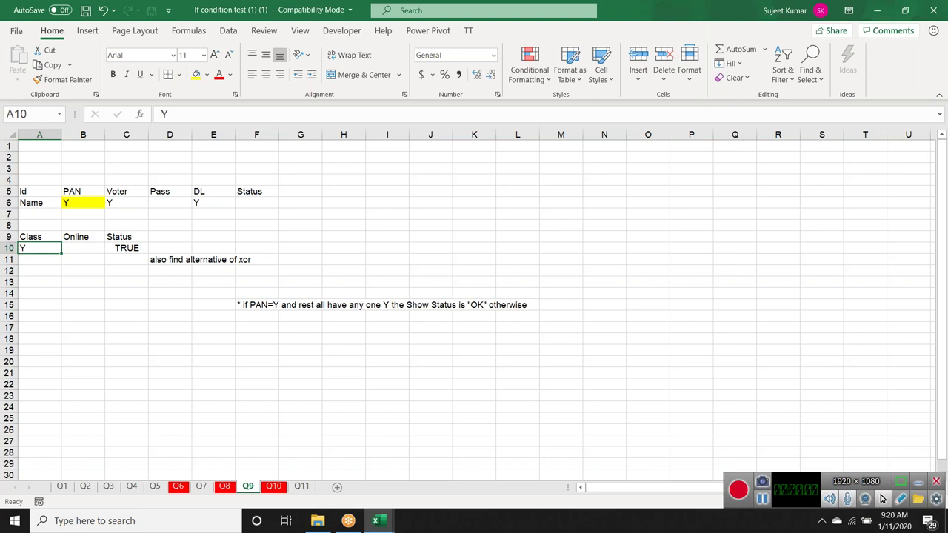
# - Enter the test value Y in cell J1 of the Q9 sheet
pyautogui.press('Right')
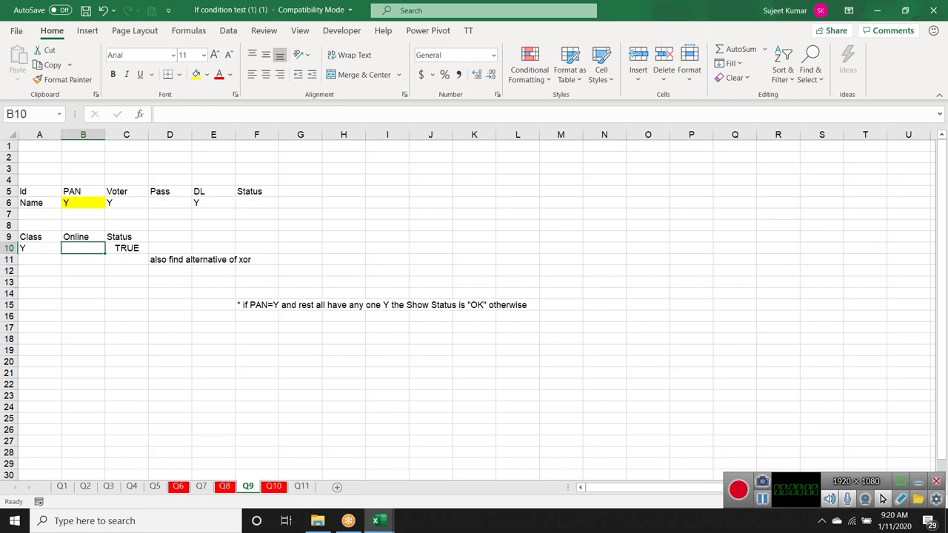
pyautogui.press('Right')
pyautogui.press('Right')
pyautogui.press('Down')
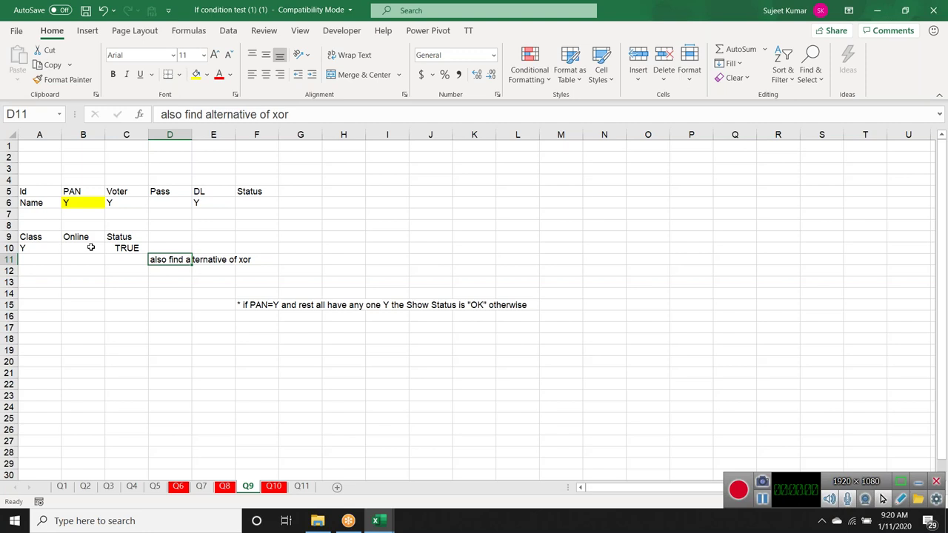
pyautogui.click(699, 148)
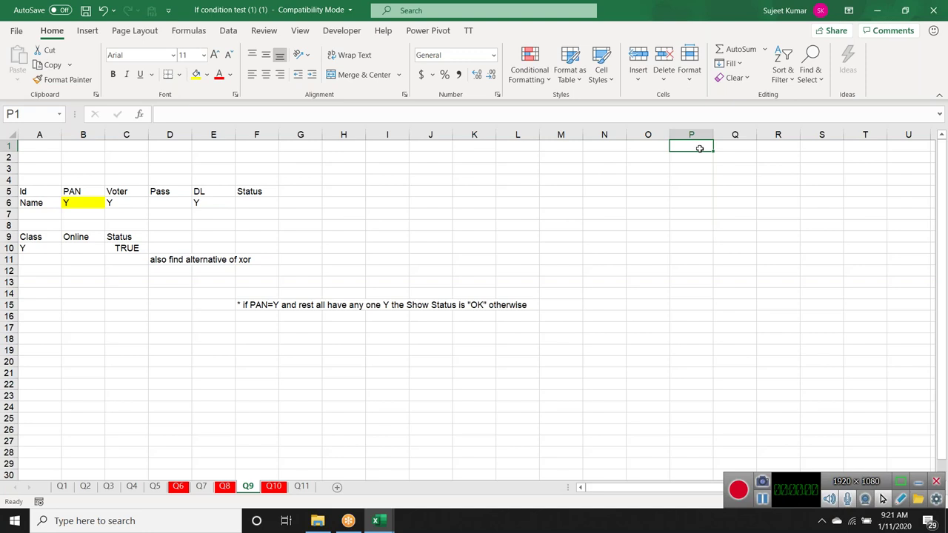
pyautogui.moveTo(374, 145); pyautogui.dragTo(523, 148)
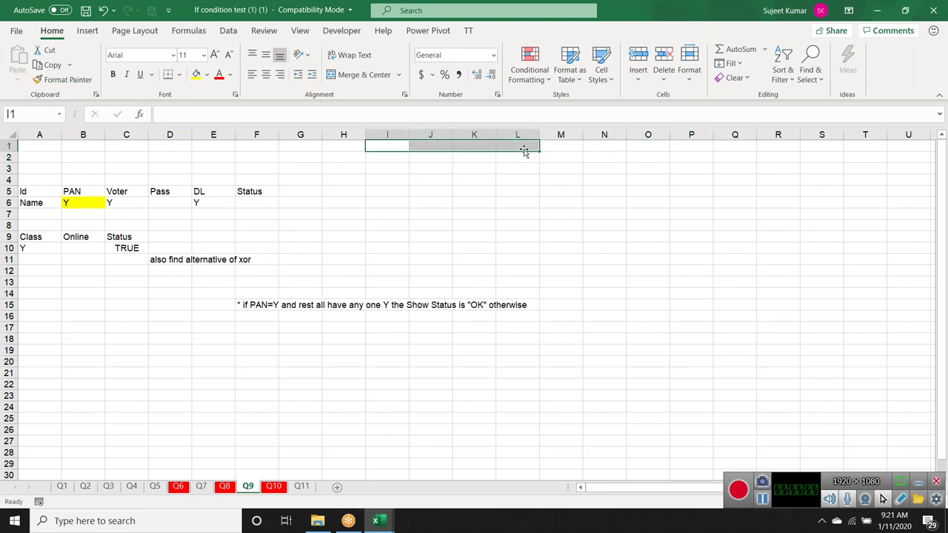
pyautogui.moveTo(385, 146); pyautogui.dragTo(665, 145)
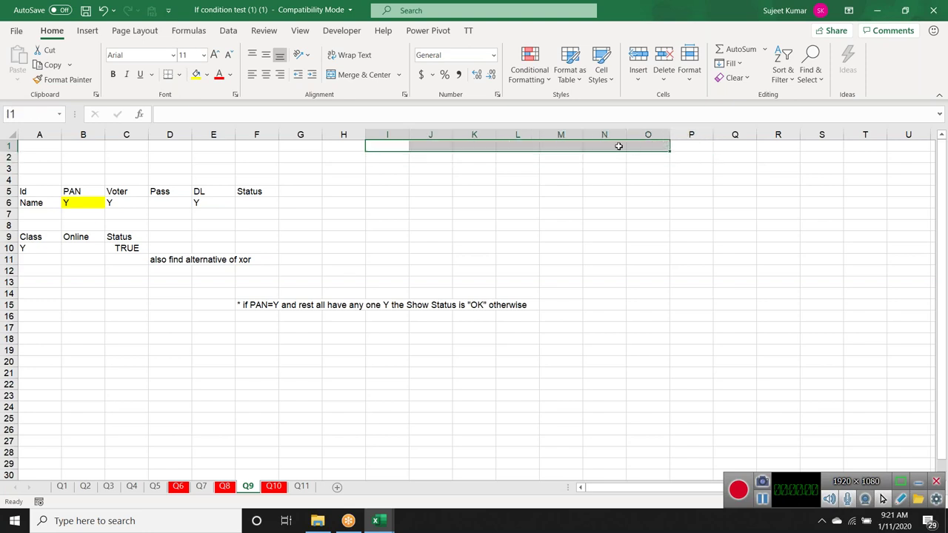
pyautogui.click(443, 144)
pyautogui.write('Y')
pyautogui.press('Return')
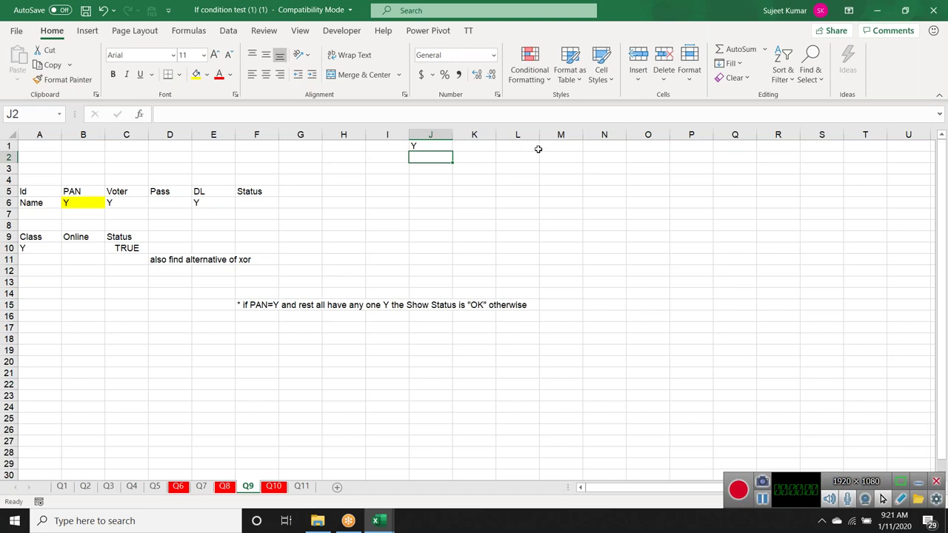
# - Cancel a lowercase y in L1, then review the XOR formula in C10 and its note in D11
pyautogui.click(538, 148)
pyautogui.write('y')
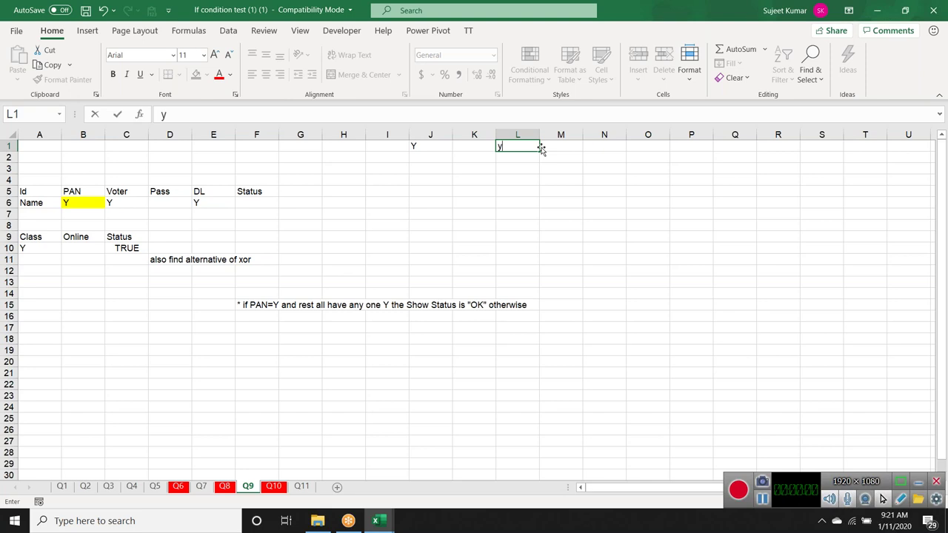
pyautogui.press('Escape')
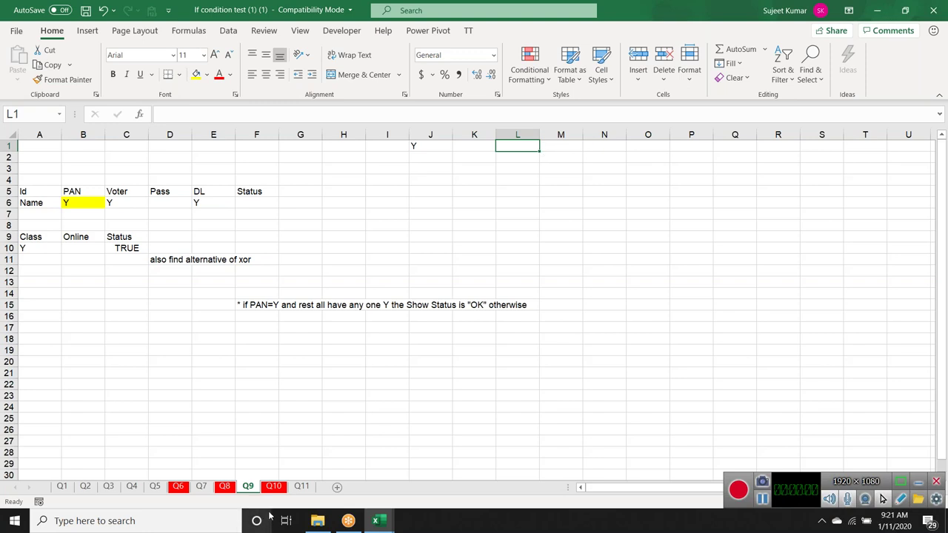
pyautogui.click(175, 261)
pyautogui.click(137, 249)
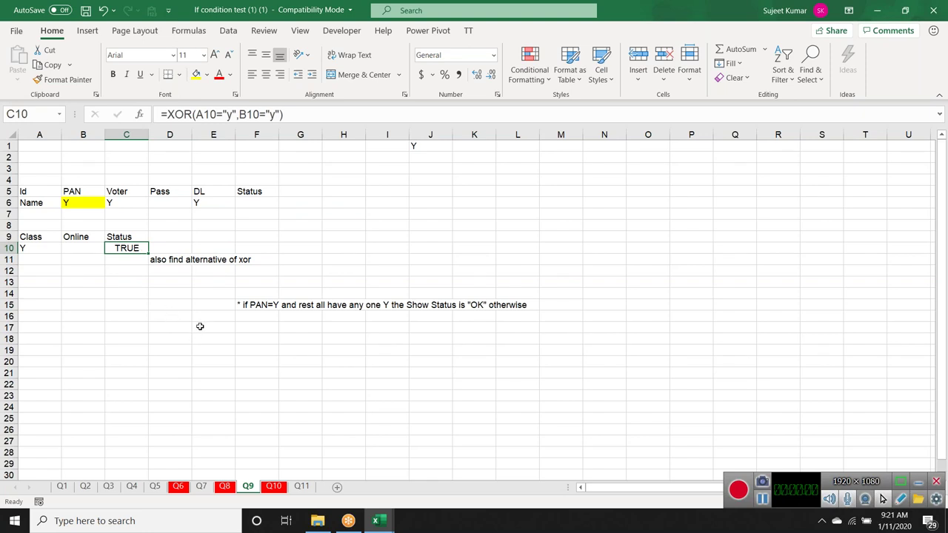
pyautogui.click(175, 265)
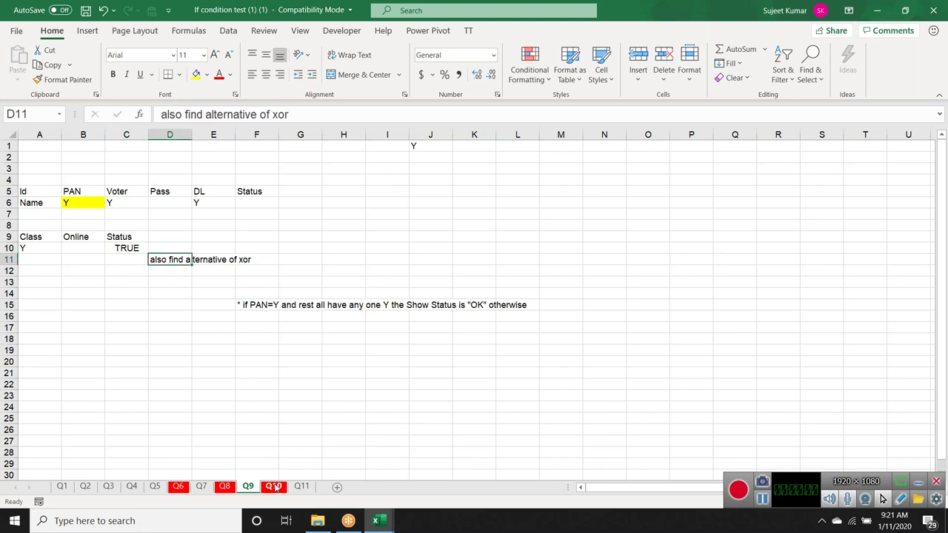
# - Switch to the Q10 sheet and look over the incentive example table
pyautogui.click(275, 486)
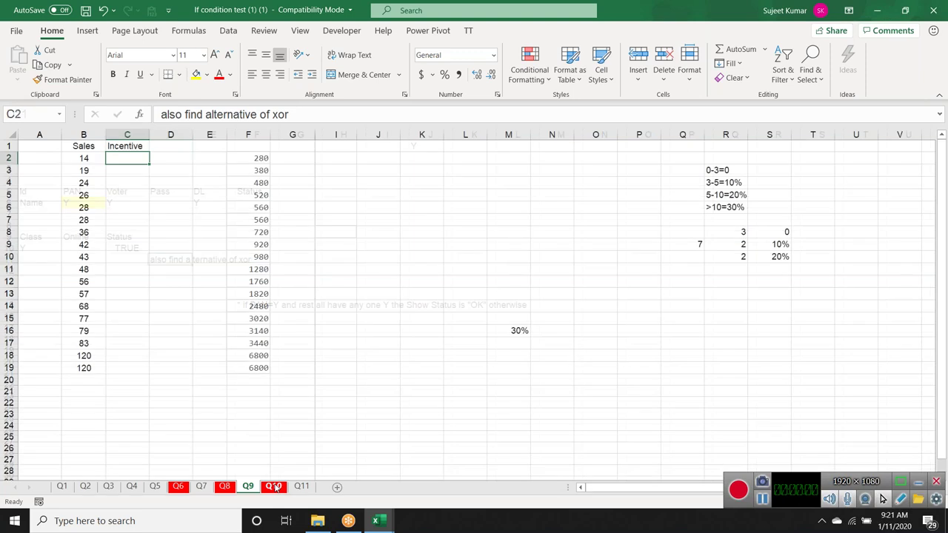
pyautogui.moveTo(250, 147); pyautogui.dragTo(226, 379)
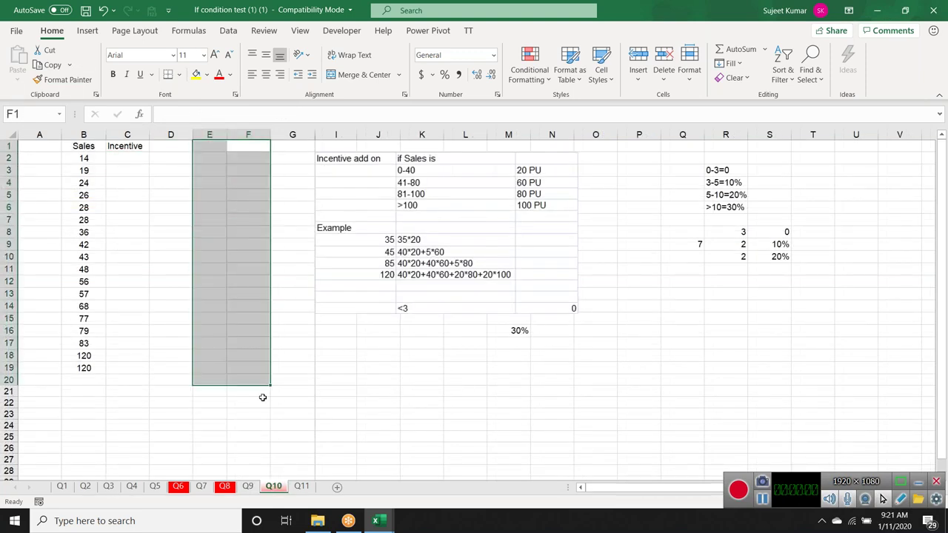
pyautogui.click(499, 402)
pyautogui.click(487, 330)
pyautogui.moveTo(491, 326); pyautogui.dragTo(603, 331)
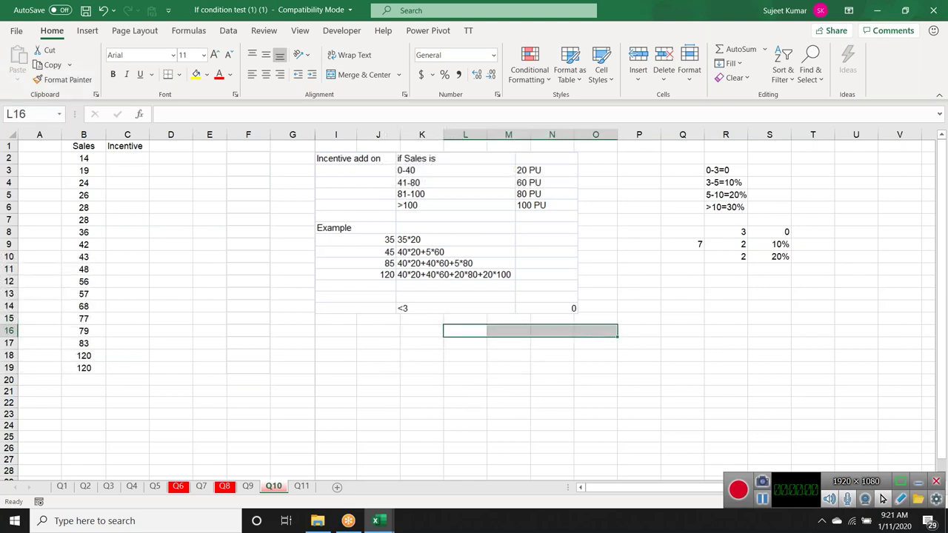
pyautogui.click(380, 243)
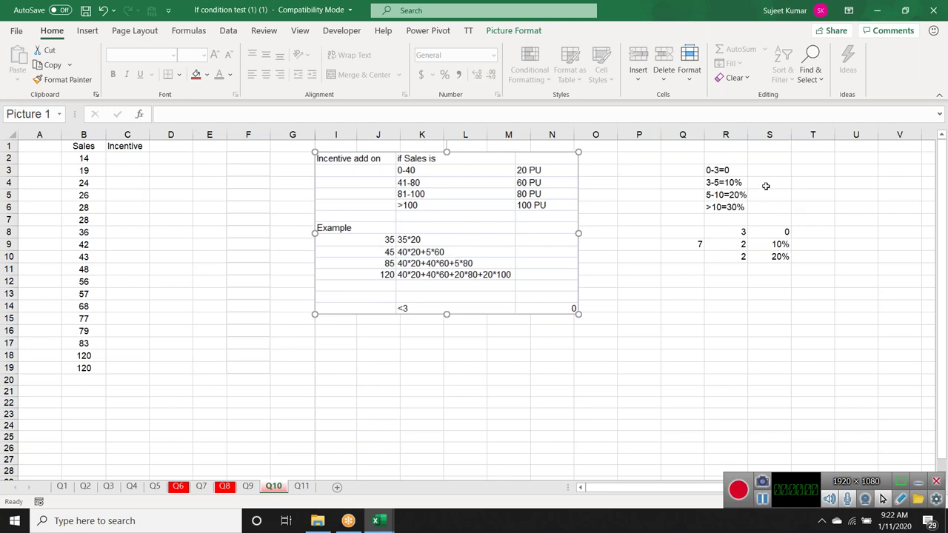
# - Delete the incentive slab notes in Q2:S10
pyautogui.moveTo(670, 159); pyautogui.dragTo(813, 281)
pyautogui.press('Delete')
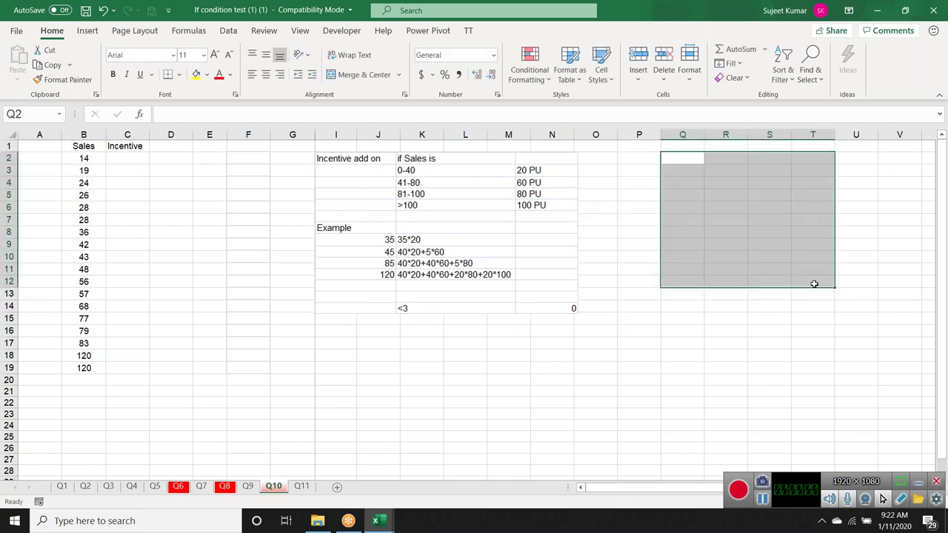
pyautogui.click(786, 359)
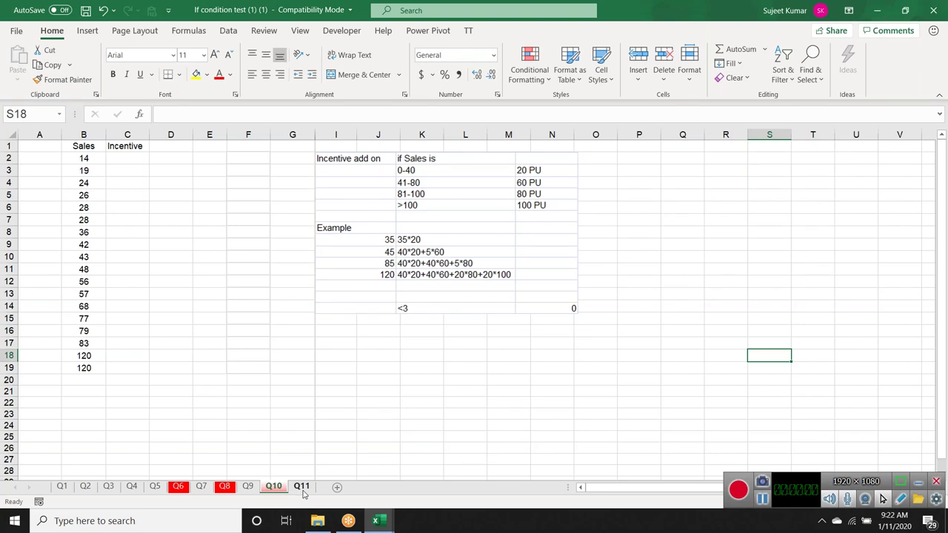
pyautogui.click(301, 487)
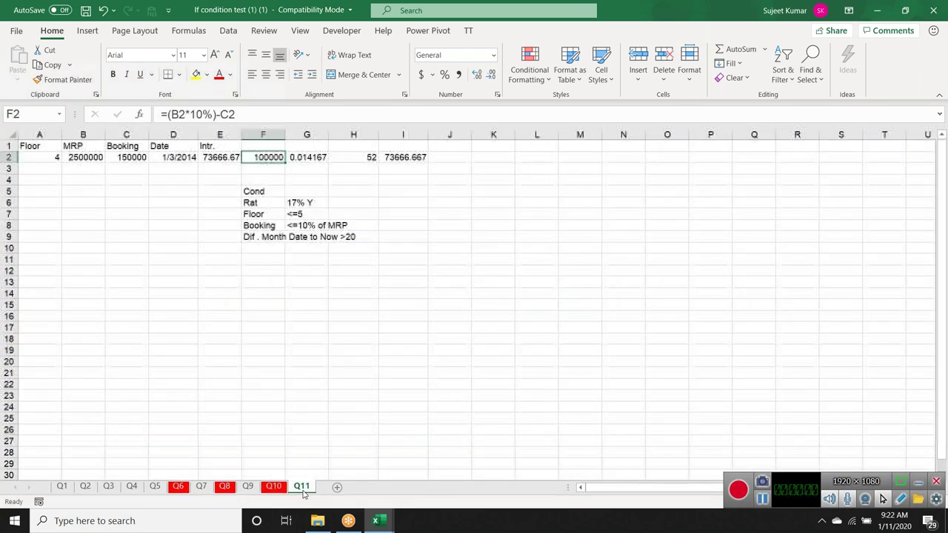
pyautogui.click(152, 160)
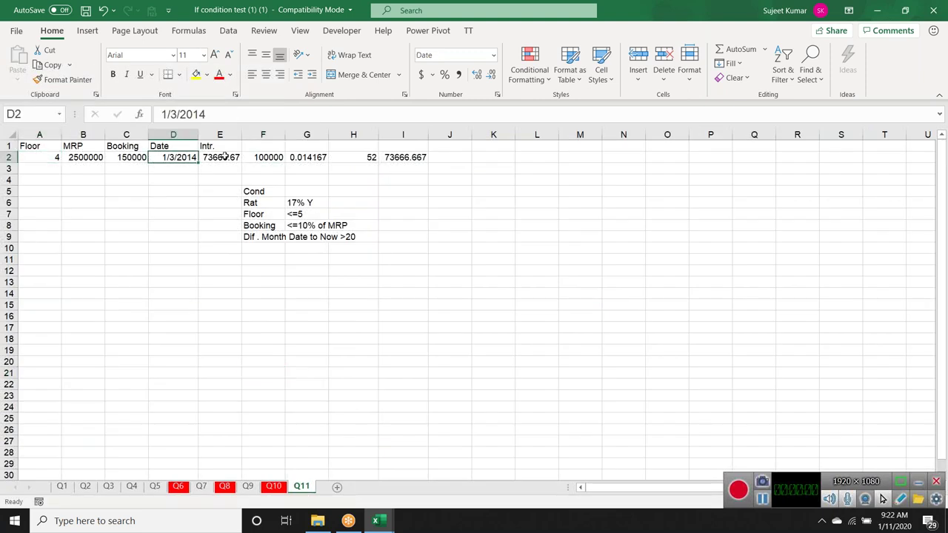
pyautogui.click(224, 154)
pyautogui.moveTo(225, 154); pyautogui.dragTo(470, 156)
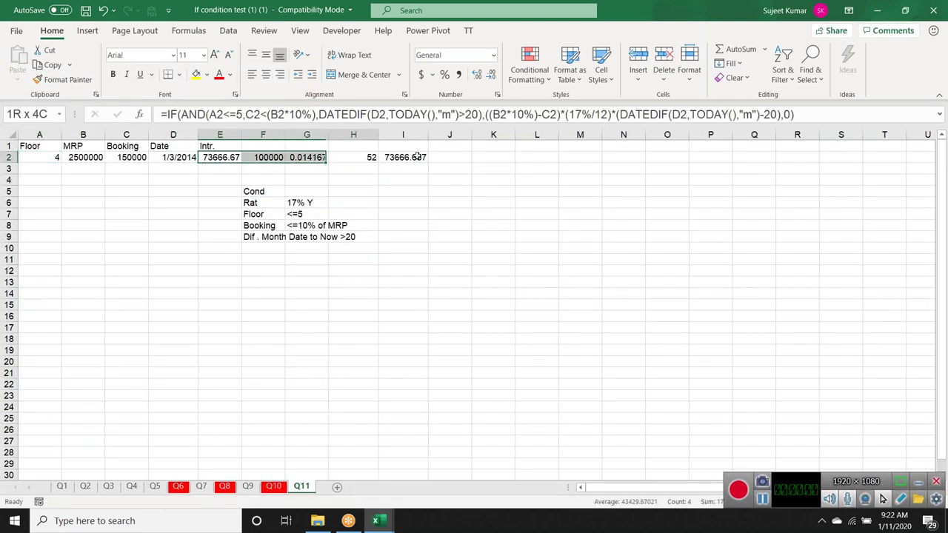
pyautogui.press('Delete')
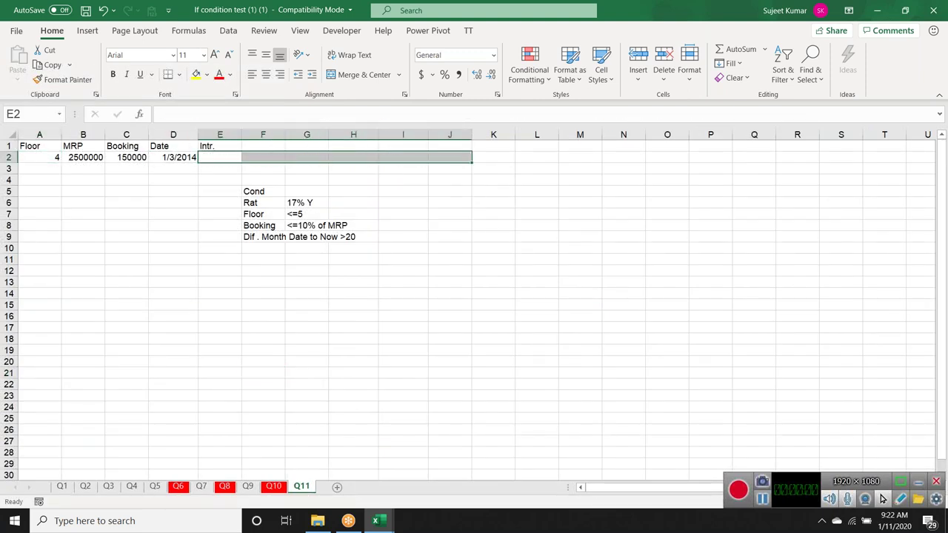
pyautogui.click(438, 194)
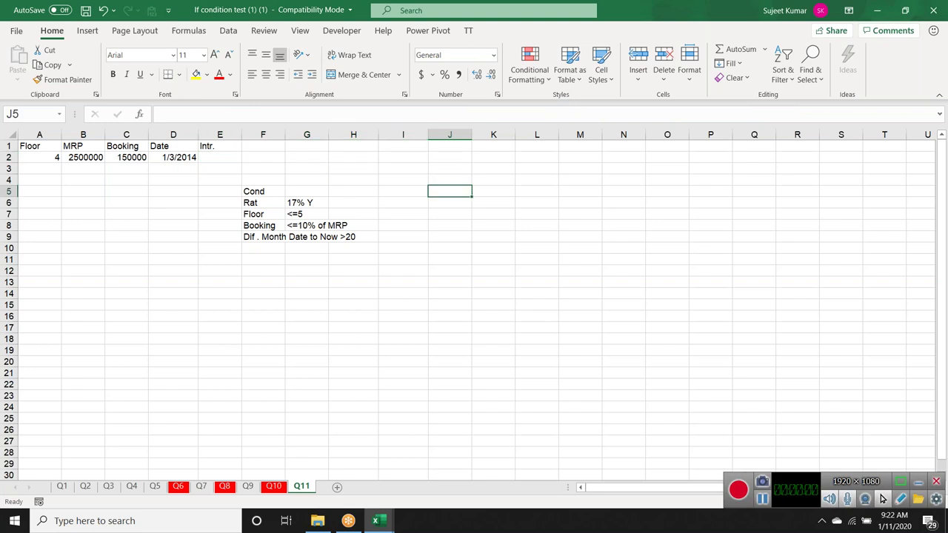
pyautogui.click(32, 178)
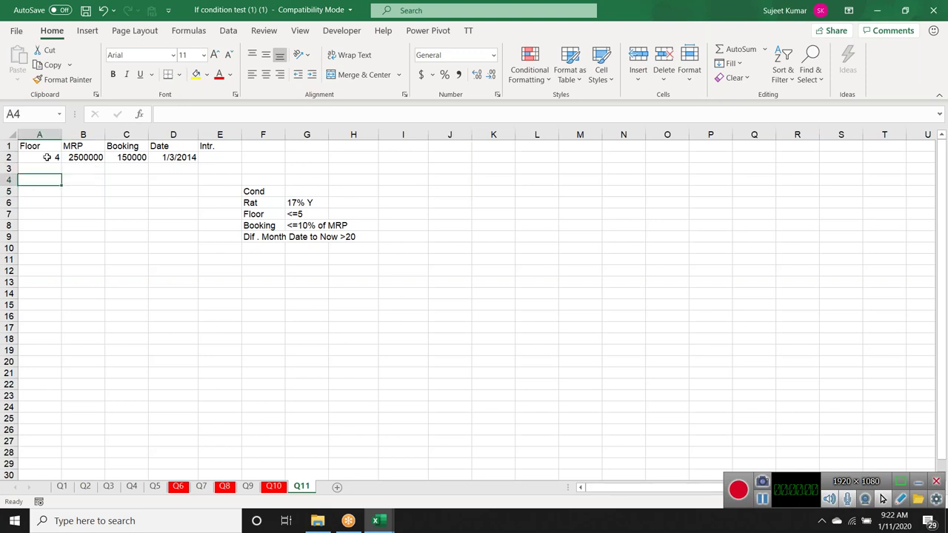
pyautogui.click(47, 157)
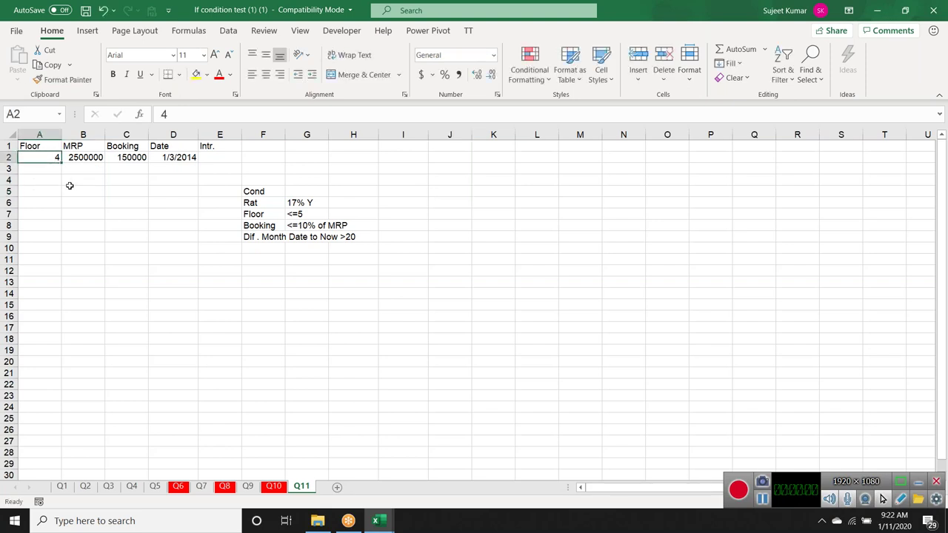
pyautogui.click(294, 214)
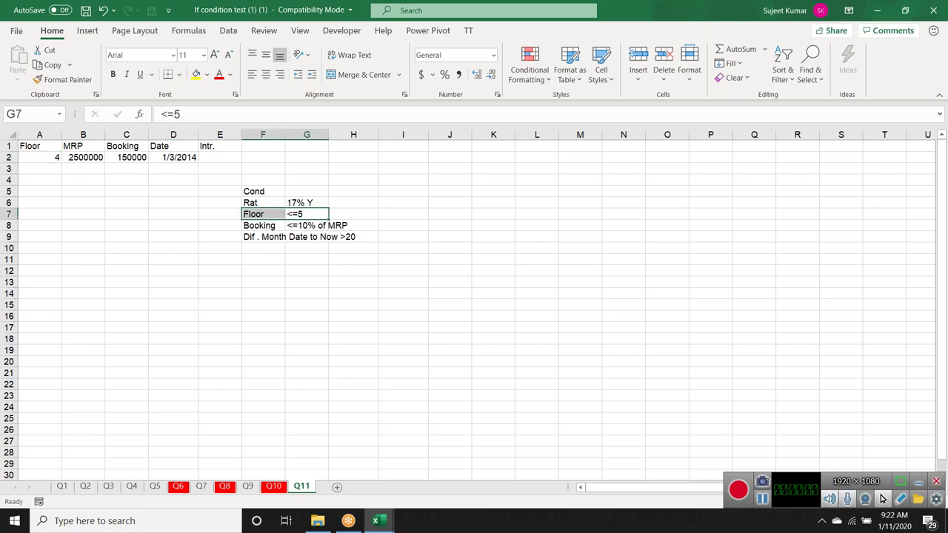
pyautogui.click(167, 198)
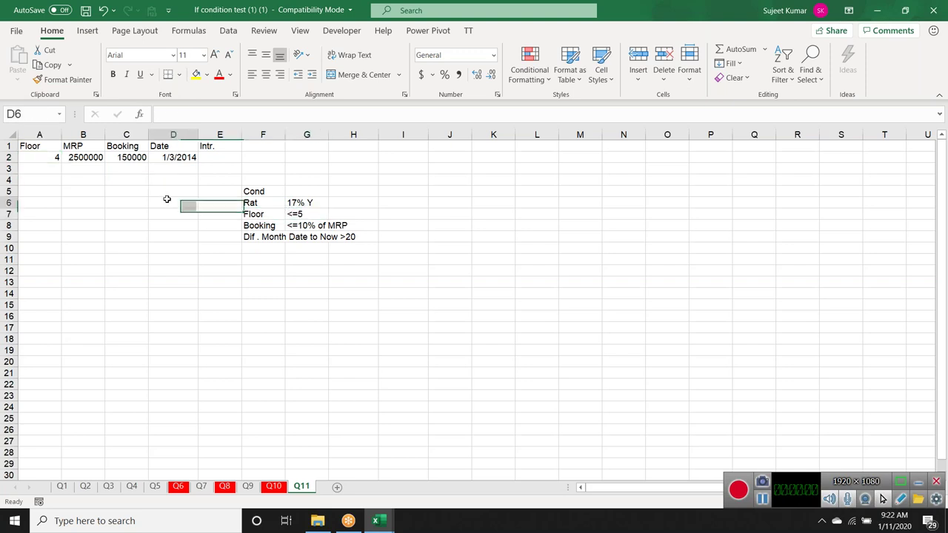
pyautogui.click(99, 158)
pyautogui.click(144, 157)
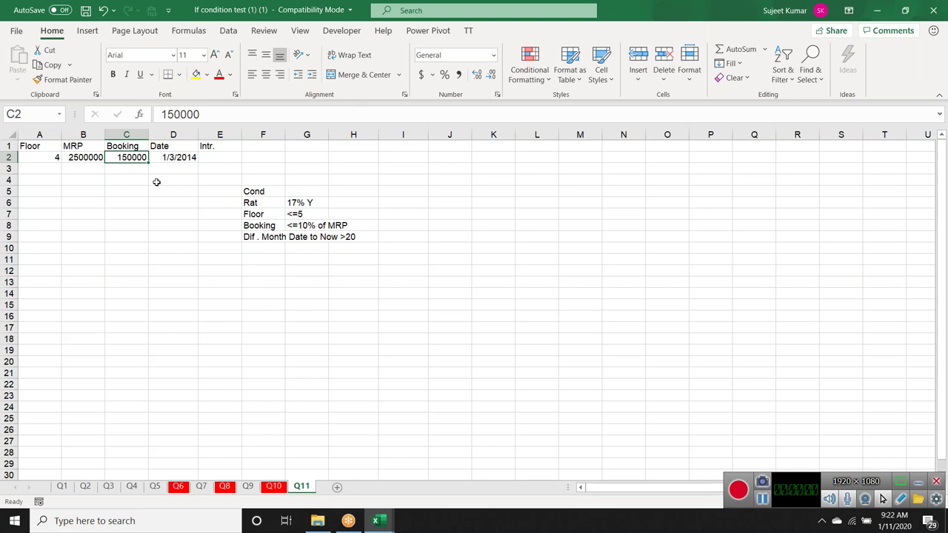
pyautogui.click(87, 157)
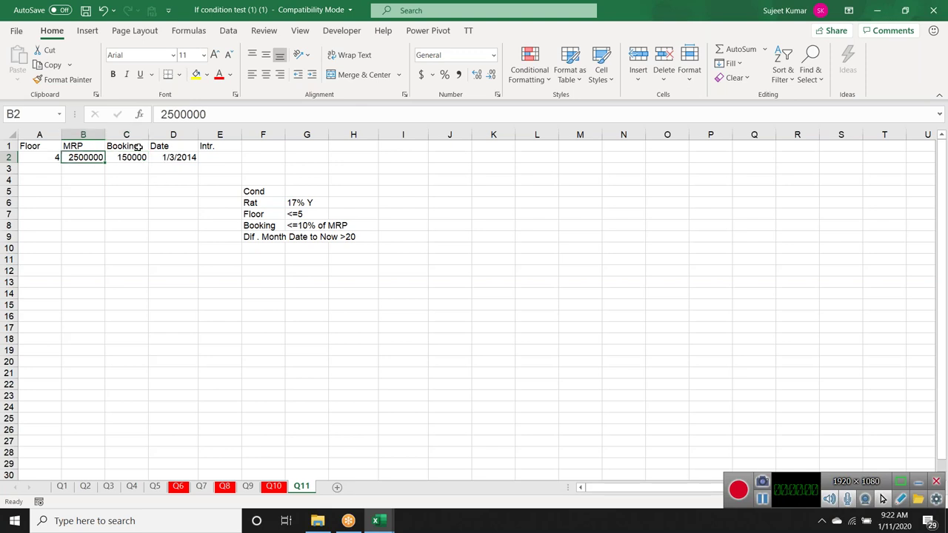
pyautogui.click(137, 156)
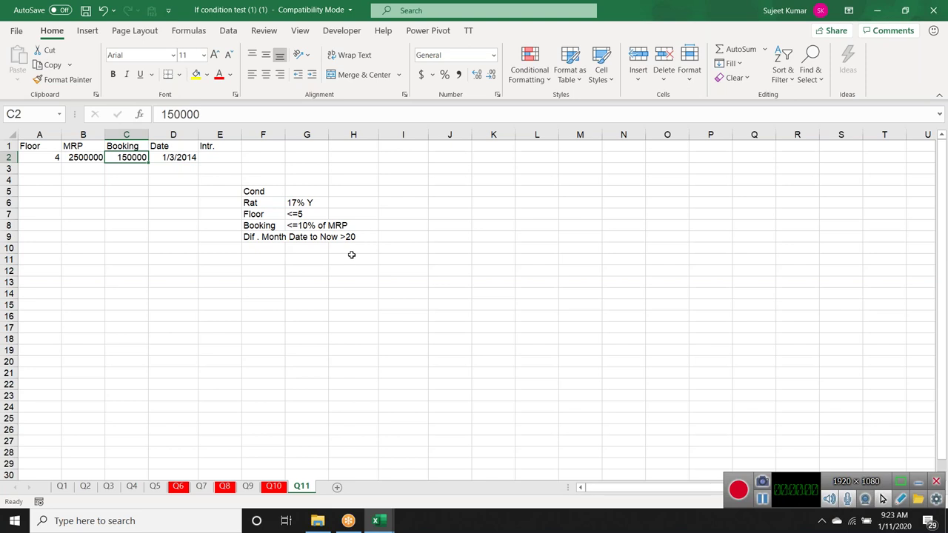
# - Review the Booking amount in C2, booking date in D2 and empty Intr. cell E2
pyautogui.click(220, 154)
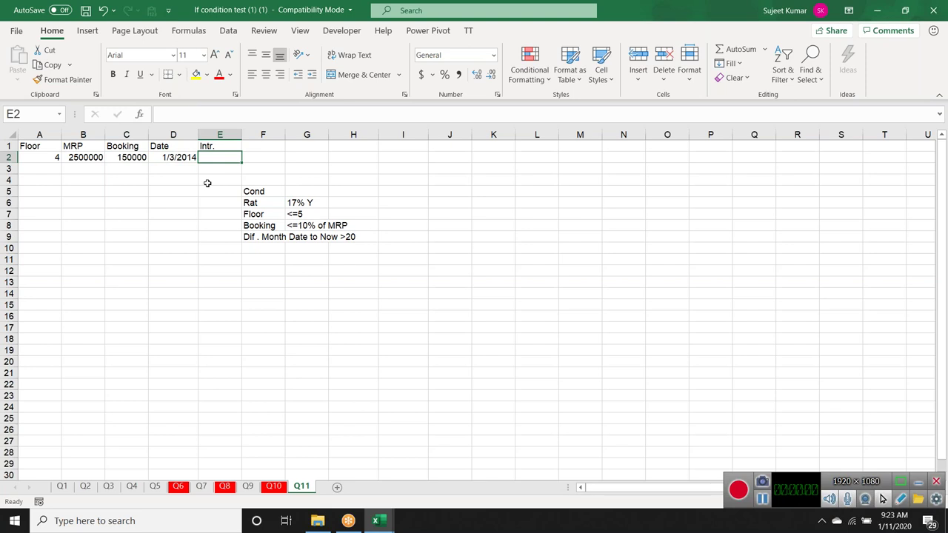
pyautogui.click(180, 158)
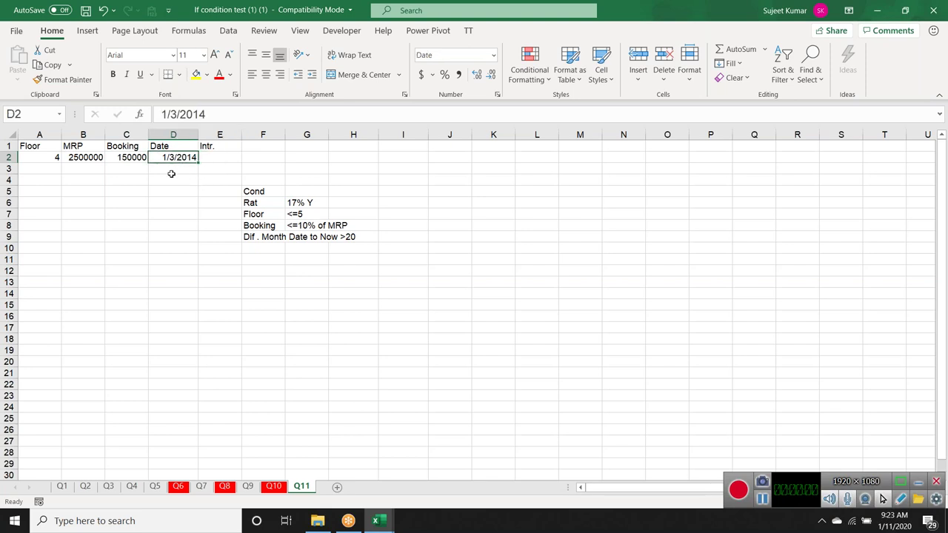
pyautogui.click(206, 153)
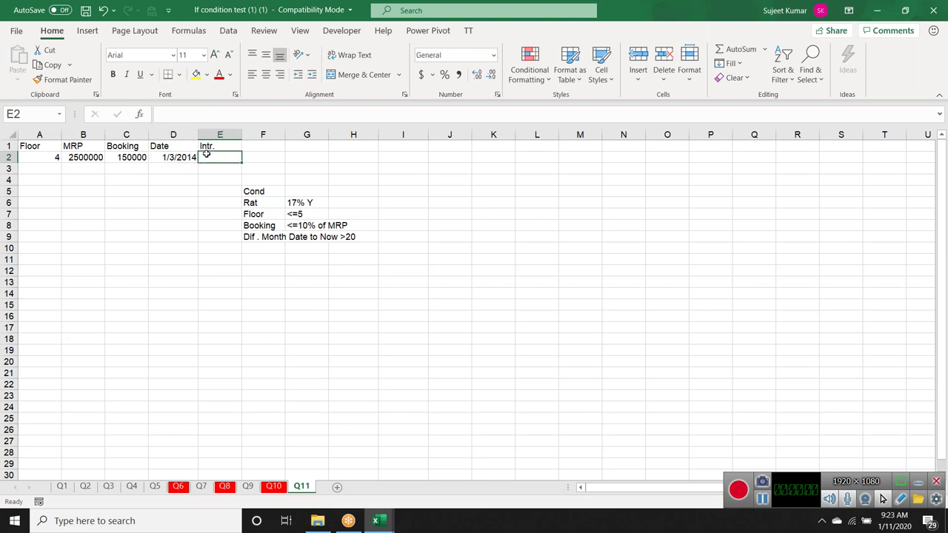
pyautogui.click(134, 158)
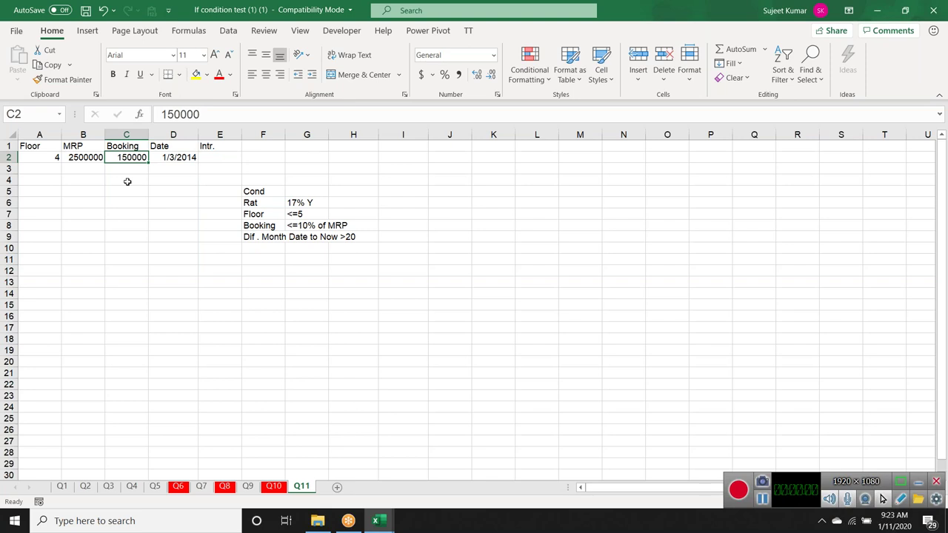
# - Enter trial values 40 in E3 and 20 in F3, then clear both
pyautogui.click(209, 170)
pyautogui.write('40')
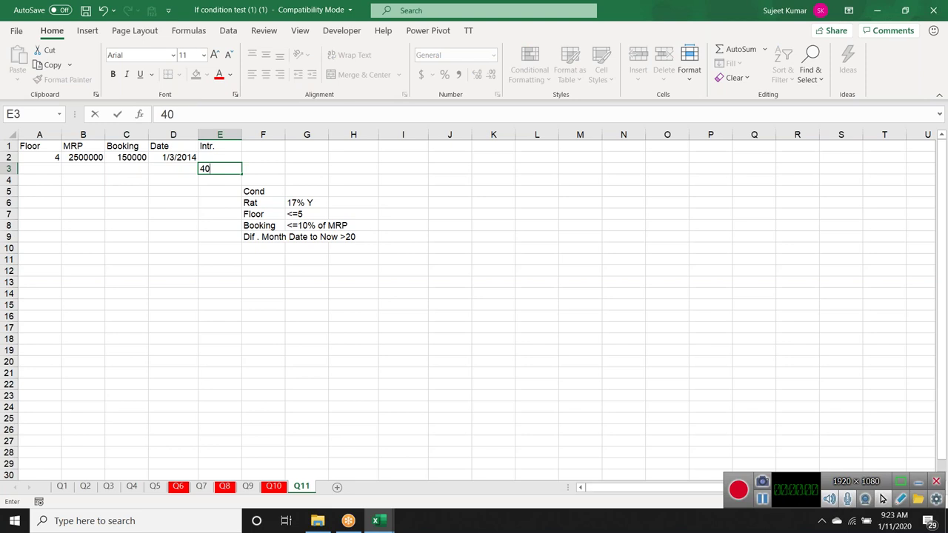
pyautogui.press('Tab')
pyautogui.write('20')
pyautogui.press('Return')
pyautogui.press('Left')
pyautogui.press('Up')
pyautogui.press('Delete')
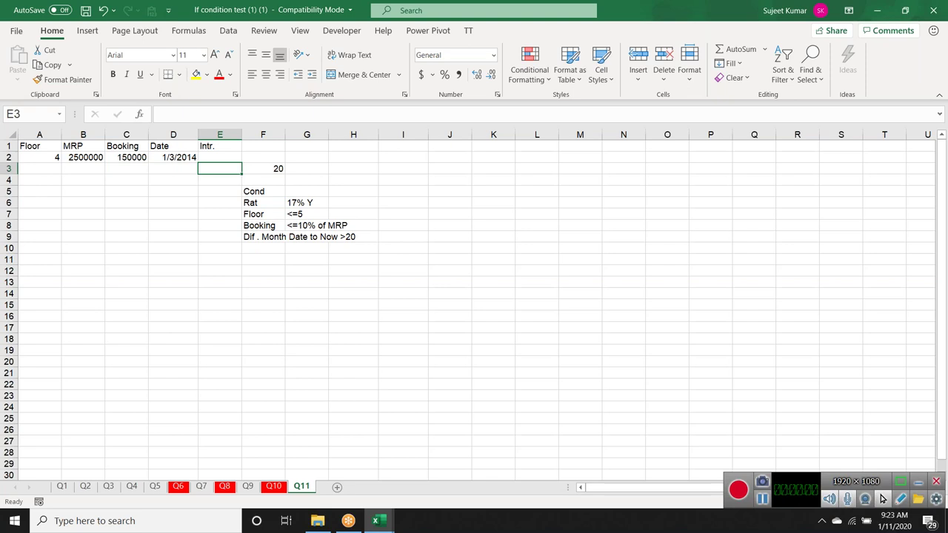
pyautogui.press('Right')
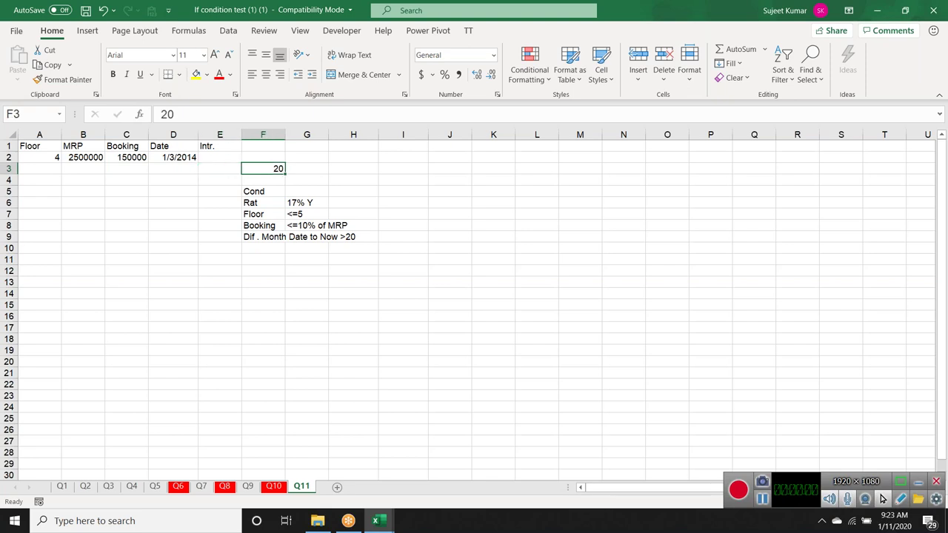
pyautogui.press('Delete')
# - Go over the Rat, Floor, Booking and date-difference conditions in F6:G9
pyautogui.click(284, 203)
pyautogui.moveTo(285, 204)
pyautogui.mouseDown()
pyautogui.moveTo(305, 204)
pyautogui.moveTo(313, 215)
pyautogui.mouseUp()
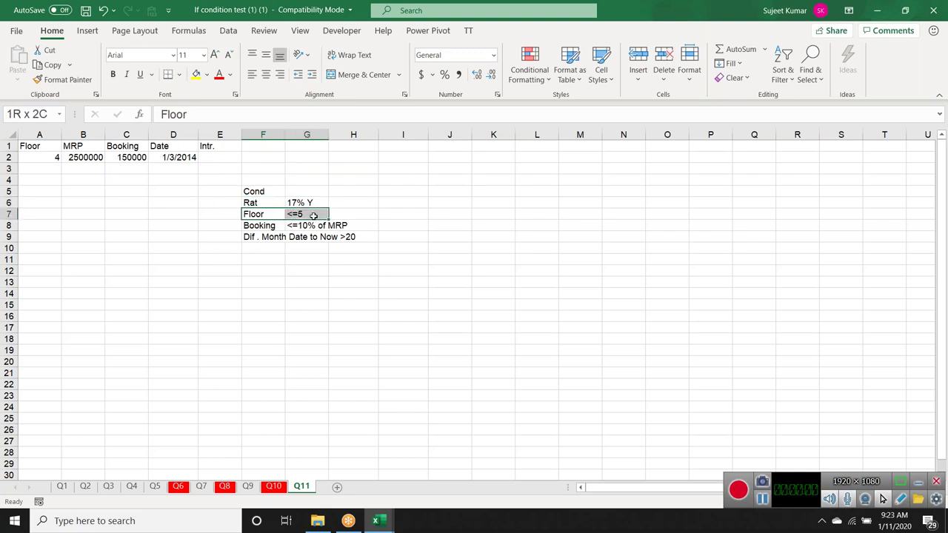
pyautogui.moveTo(252, 226); pyautogui.dragTo(315, 225)
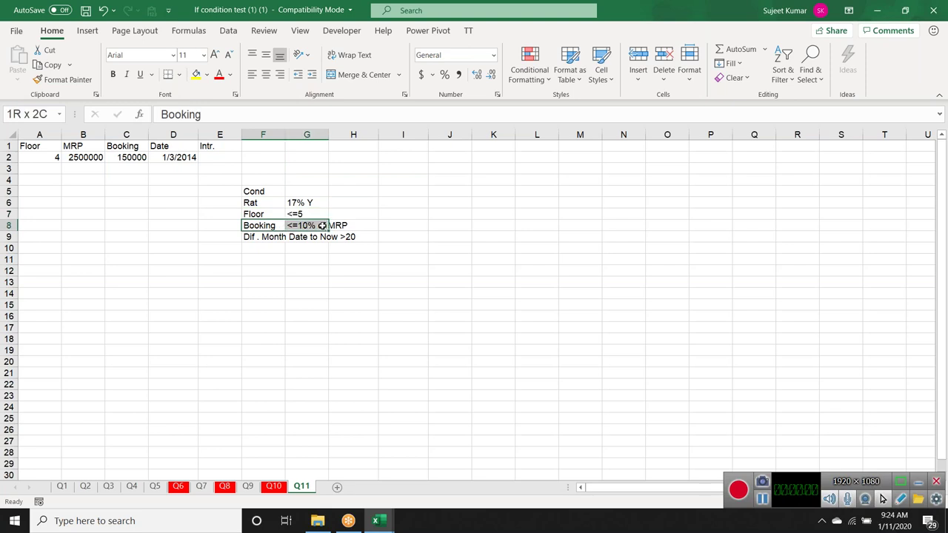
pyautogui.click(270, 257)
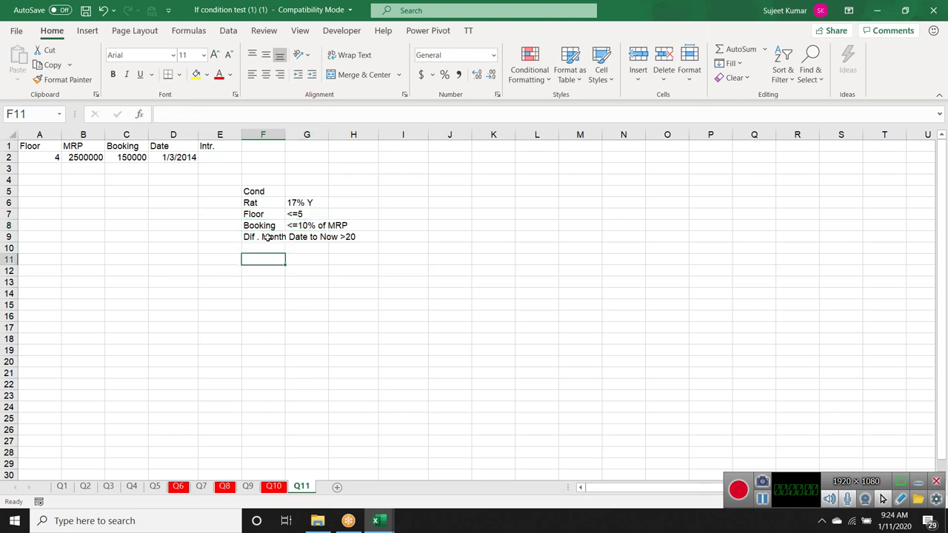
pyautogui.click(266, 236)
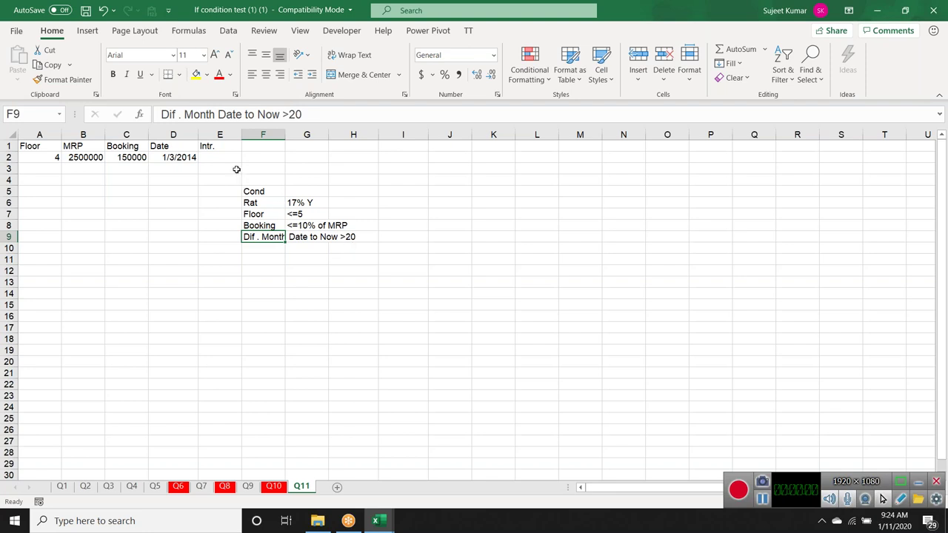
# - Mark E2:E3 for the interest result and save the workbook
pyautogui.moveTo(233, 166); pyautogui.dragTo(233, 162)
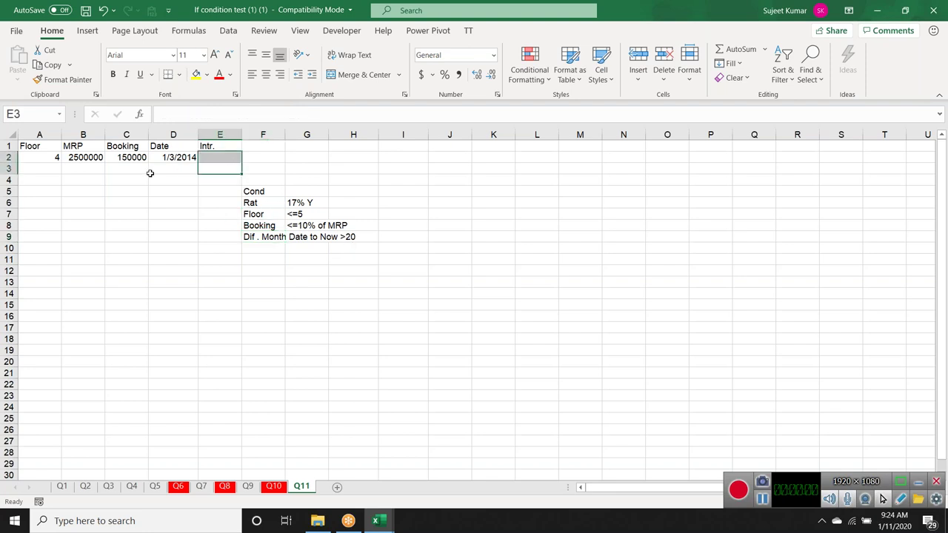
pyautogui.click(151, 204)
pyautogui.click(86, 10)
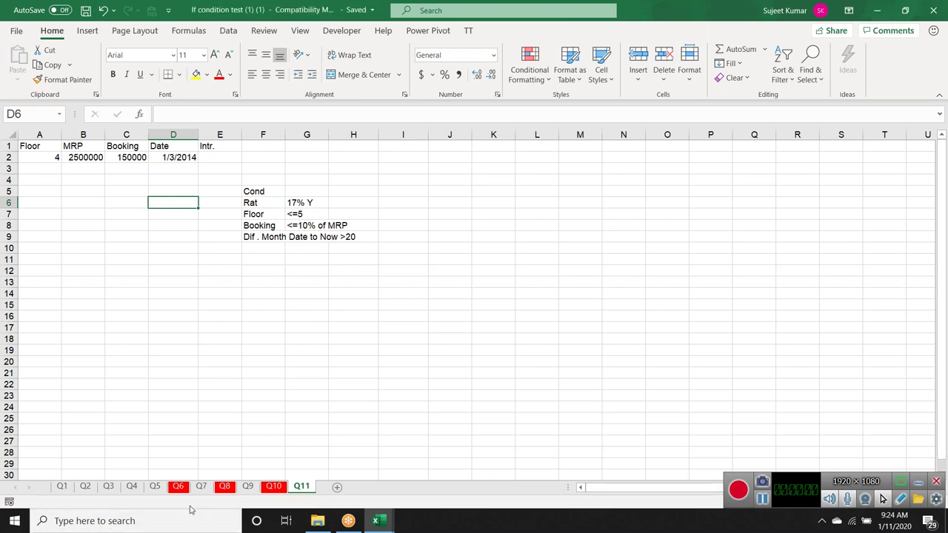
pyautogui.press('super')
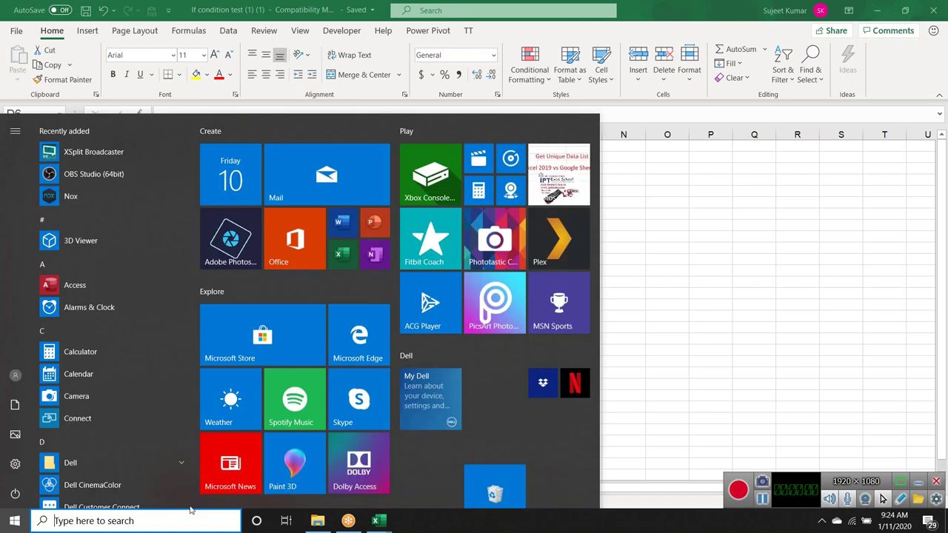
# - Launch Google Chrome and head to gmail.com
pyautogui.write('ch')
pyautogui.press('Escape')
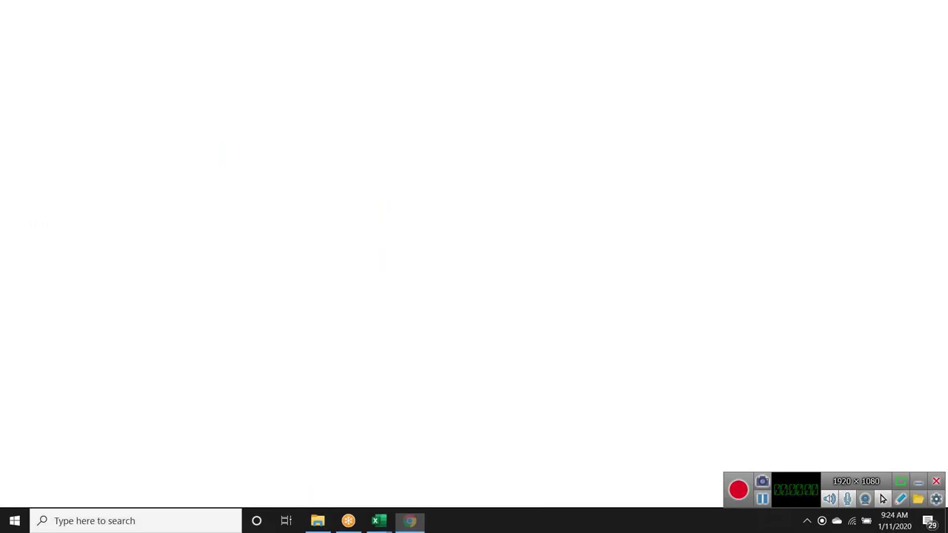
pyautogui.write('google.co')
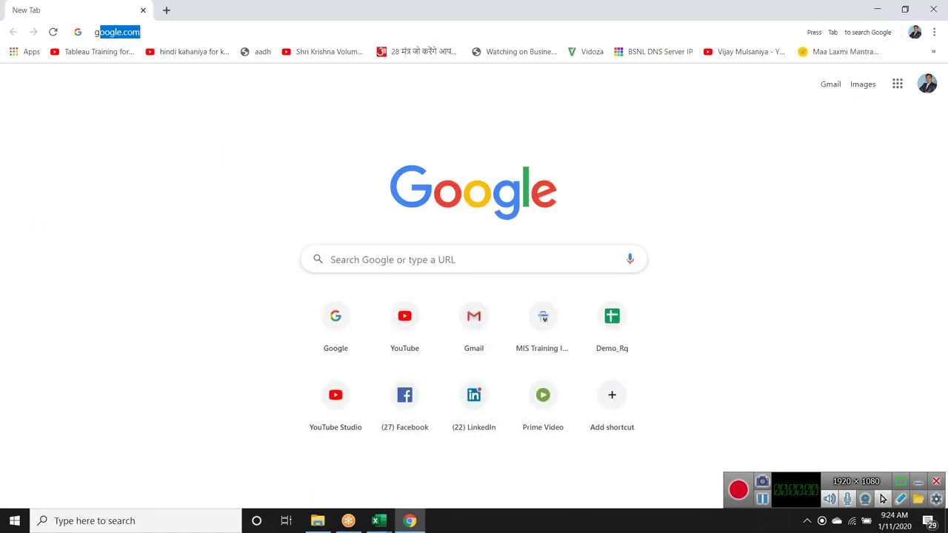
pyautogui.write('mail.google.com/mail/u/0/#inbox')
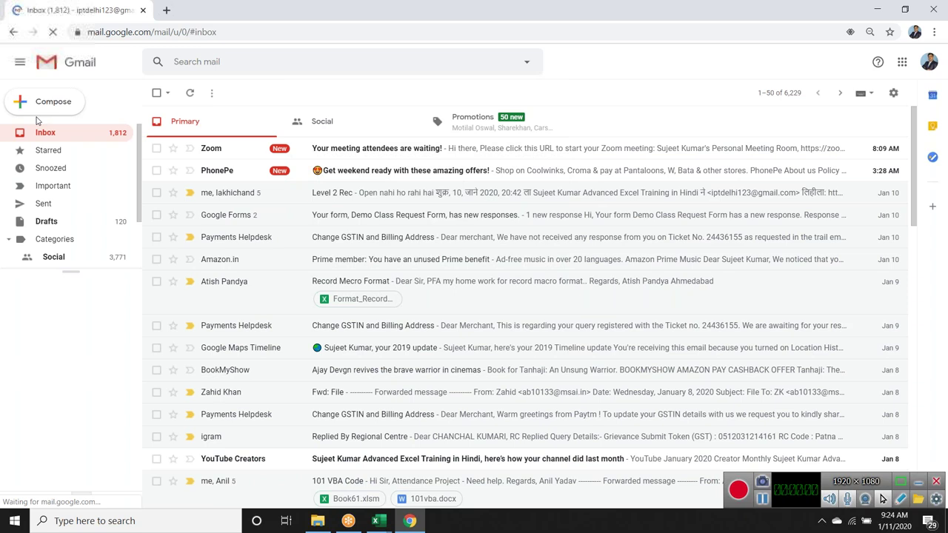
# - Compose a new email and add three recipients from the contact suggestions
pyautogui.click(36, 108)
pyautogui.write('b')
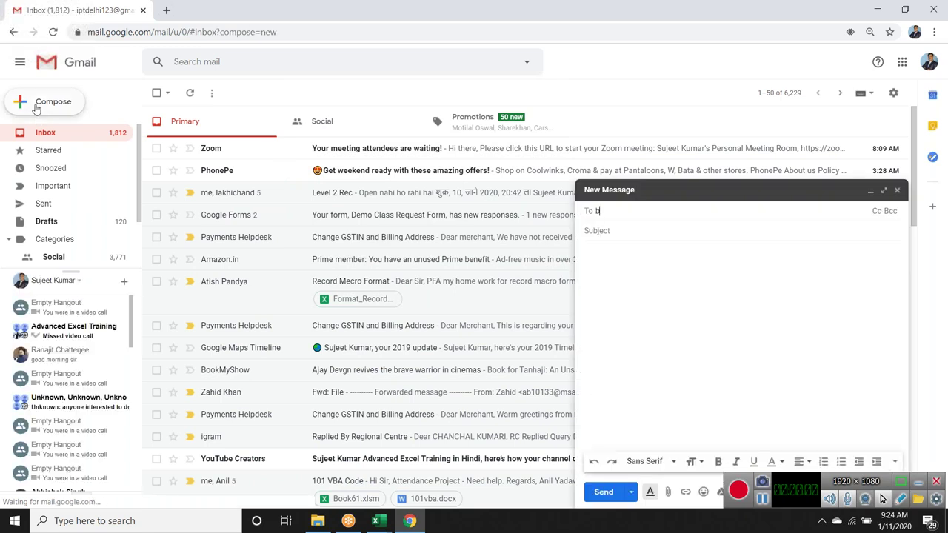
pyautogui.write('e')
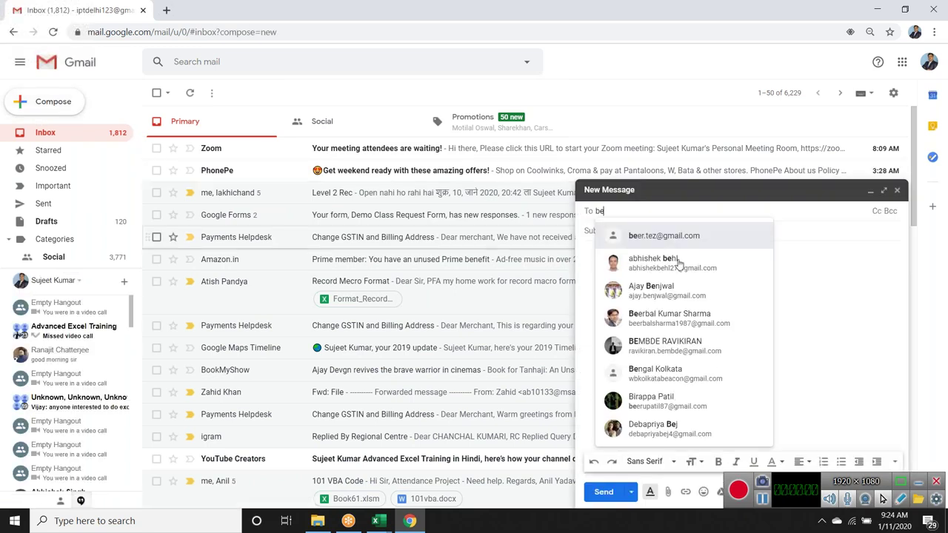
pyautogui.click(680, 237)
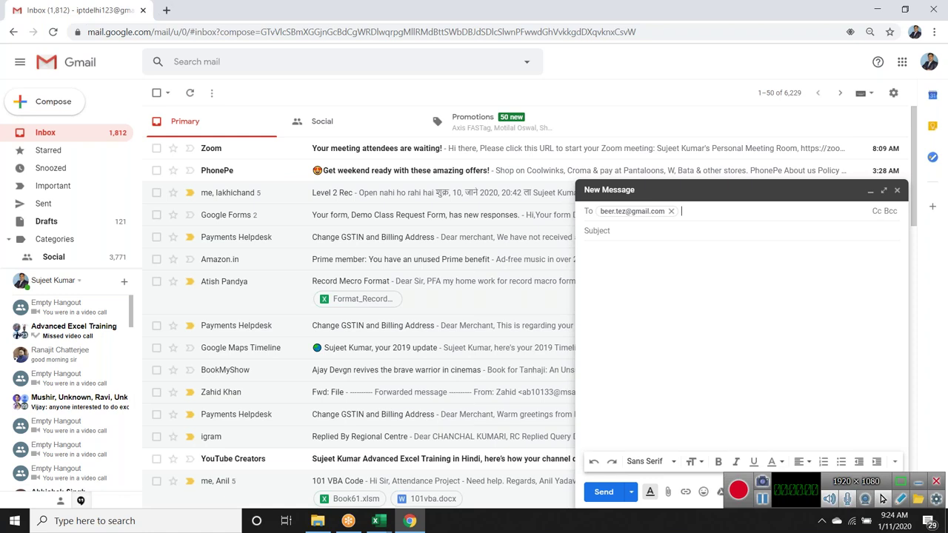
pyautogui.write('n')
pyautogui.write('s')
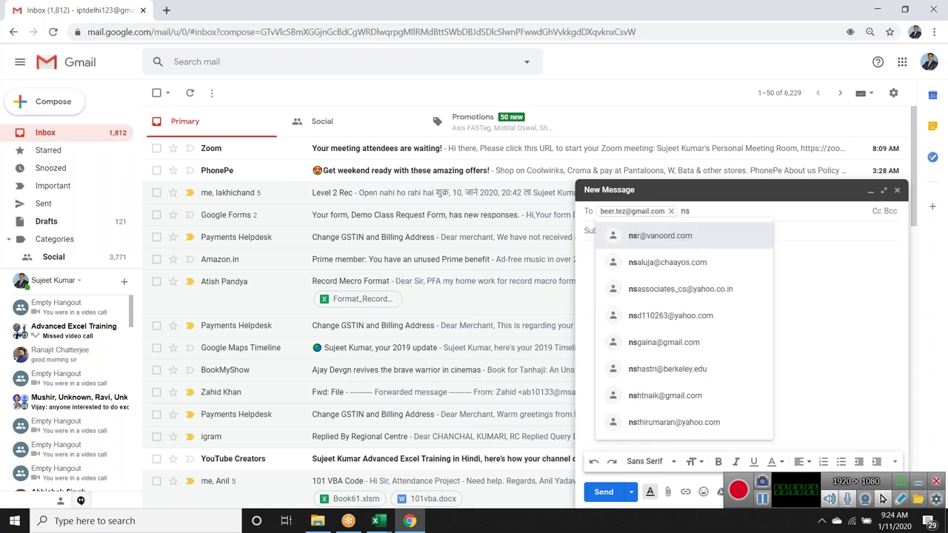
pyautogui.press('BackSpace')
pyautogui.press('BackSpace')
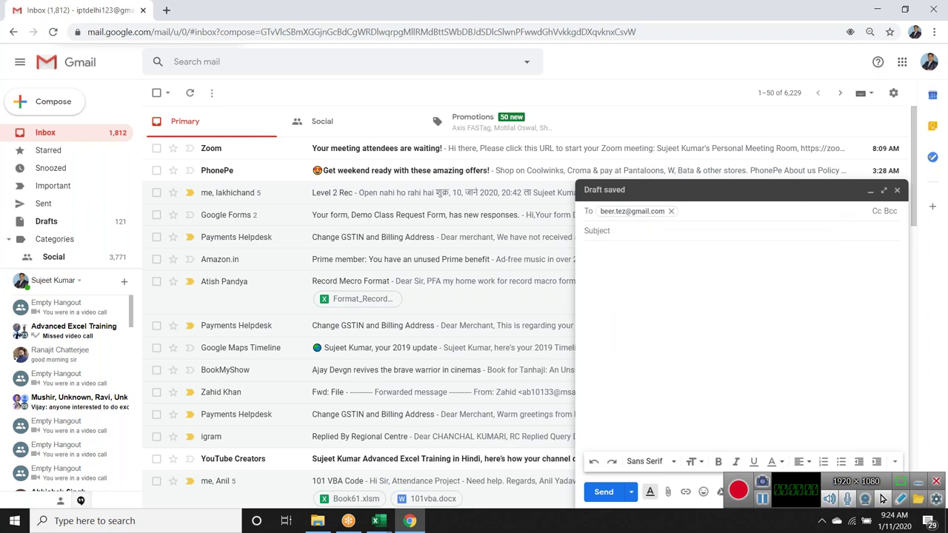
pyautogui.write('p')
pyautogui.write('ra')
pyautogui.press('Return')
pyautogui.write('kund')
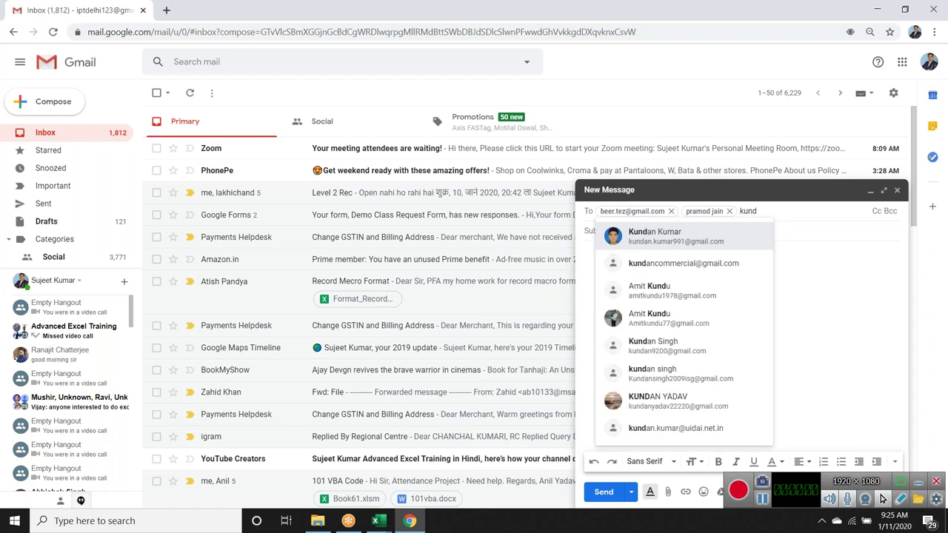
pyautogui.press('Return')
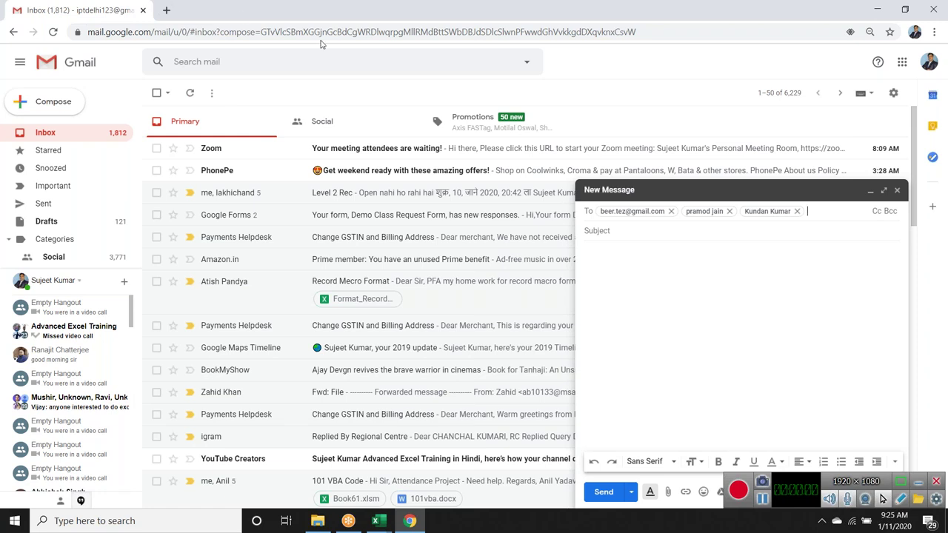
pyautogui.click(167, 11)
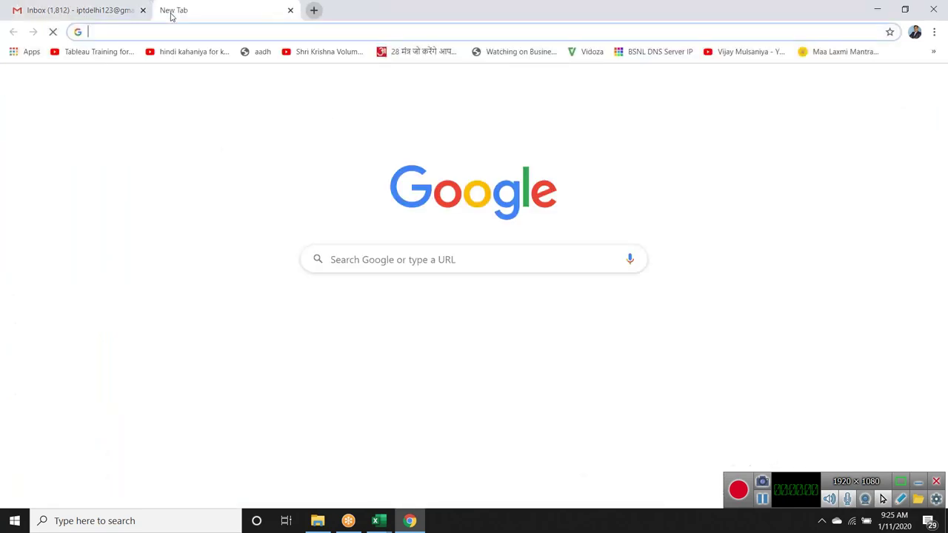
# - Load the Demo_Rq spreadsheet in a new tab
pyautogui.write('y')
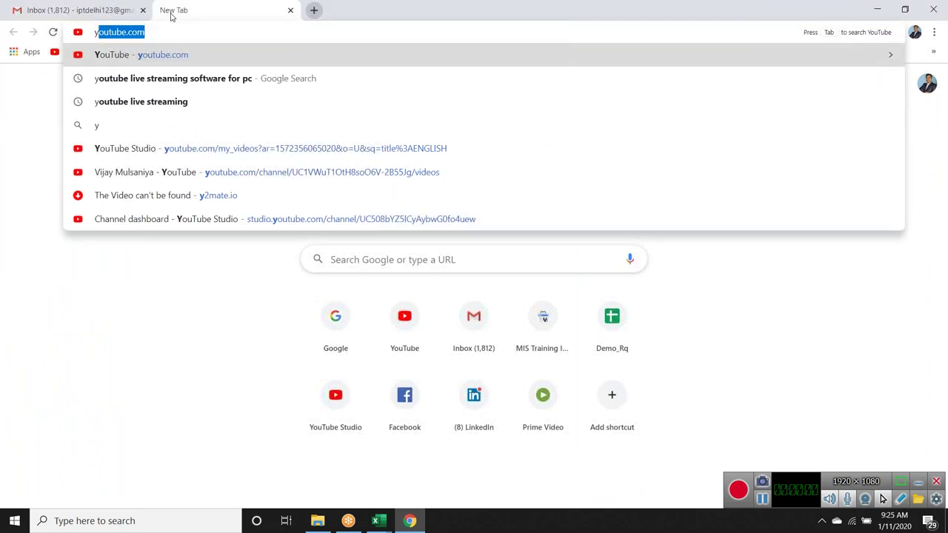
pyautogui.press('BackSpace')
pyautogui.press('BackSpace')
pyautogui.write('c')
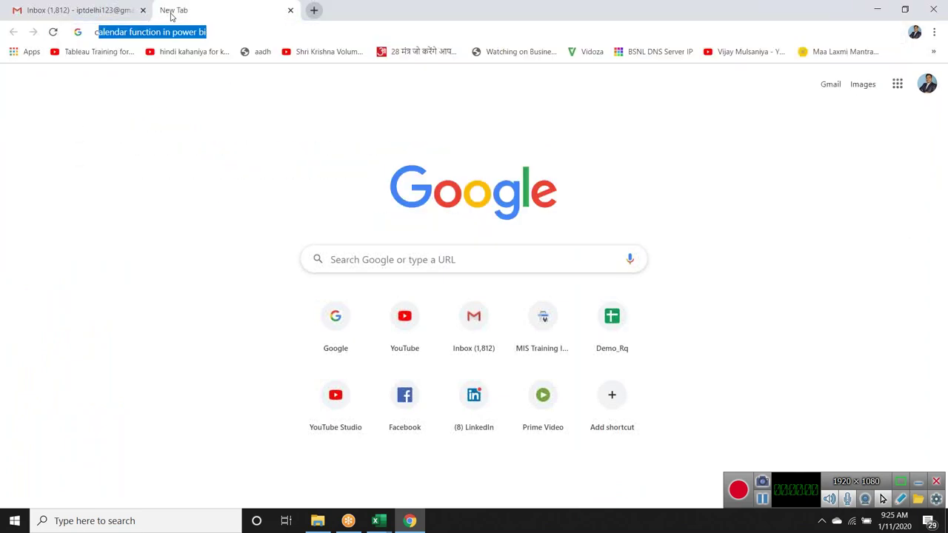
pyautogui.write('h')
pyautogui.press('BackSpace')
pyautogui.press('BackSpace')
pyautogui.press('BackSpace')
pyautogui.write('d')
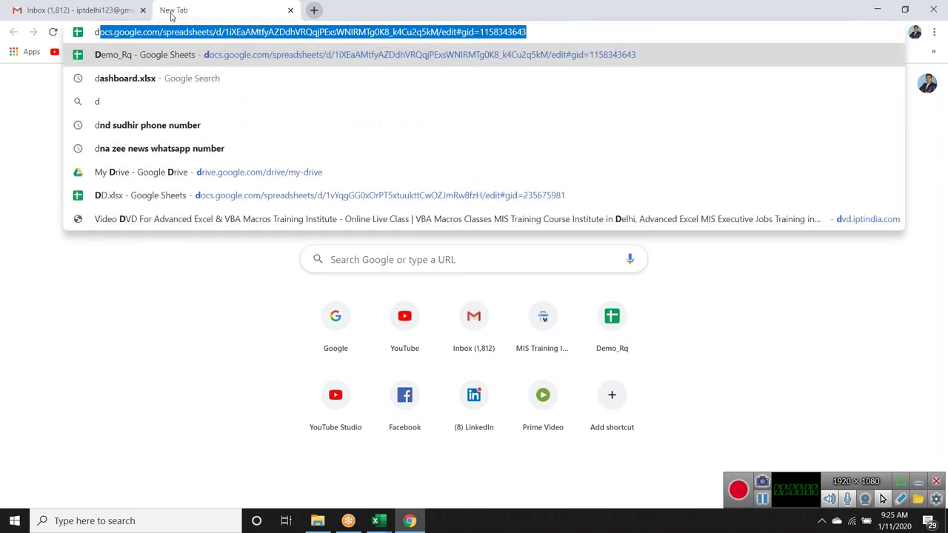
pyautogui.press('Return')
# - Add a fourth recipient to the draft and give it the subject 'File'
pyautogui.click(111, 10)
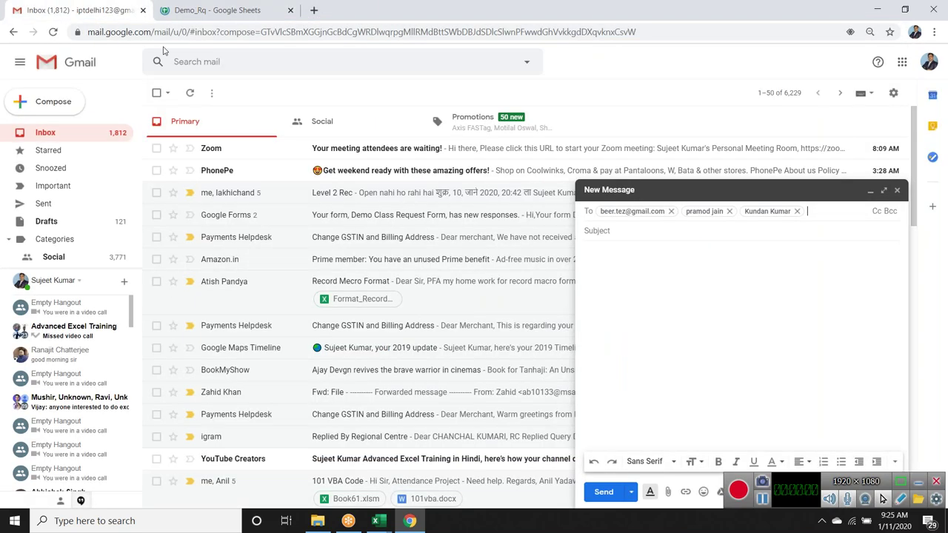
pyautogui.write('sm')
pyautogui.press('Return')
pyautogui.click(731, 241)
pyautogui.write('File')
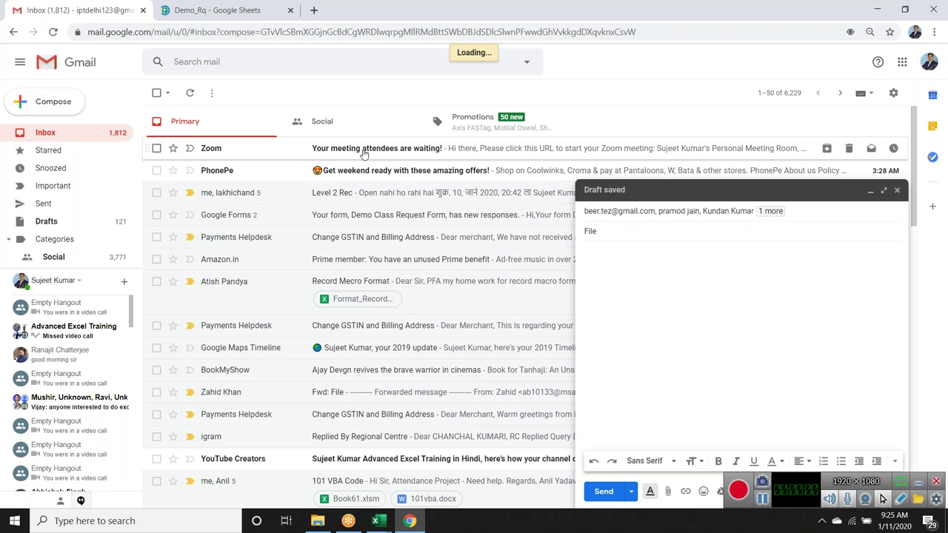
pyautogui.click(201, 20)
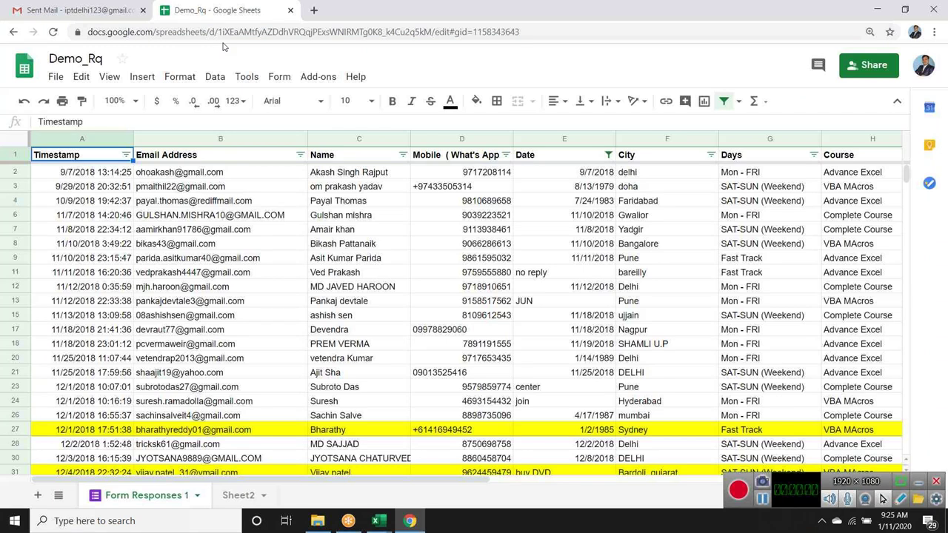
# - Copy the registrant's email address from row 422 and paste it as the fifth recipient
pyautogui.scroll(-3, 905, 203)
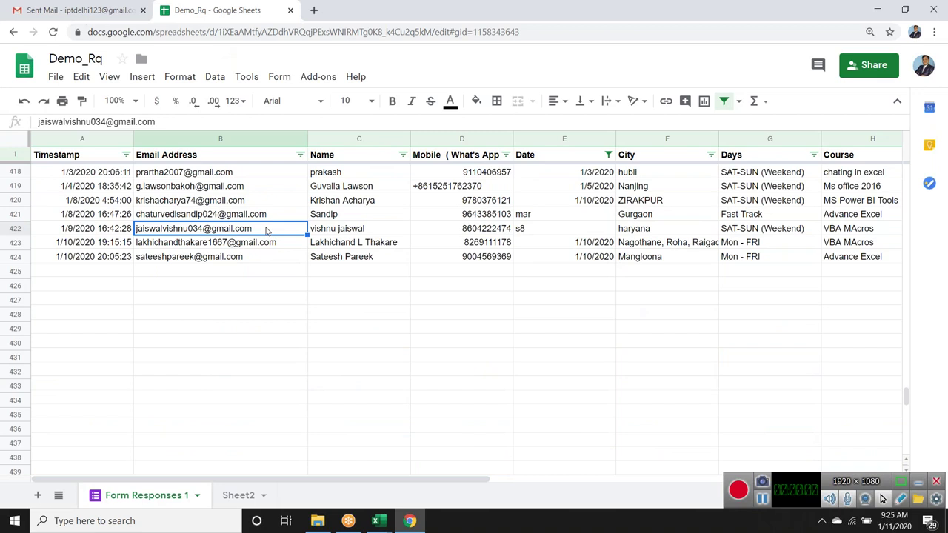
pyautogui.click(74, 10)
pyautogui.click(840, 219)
pyautogui.hotkey('ctrl', 'v')
pyautogui.click(751, 292)
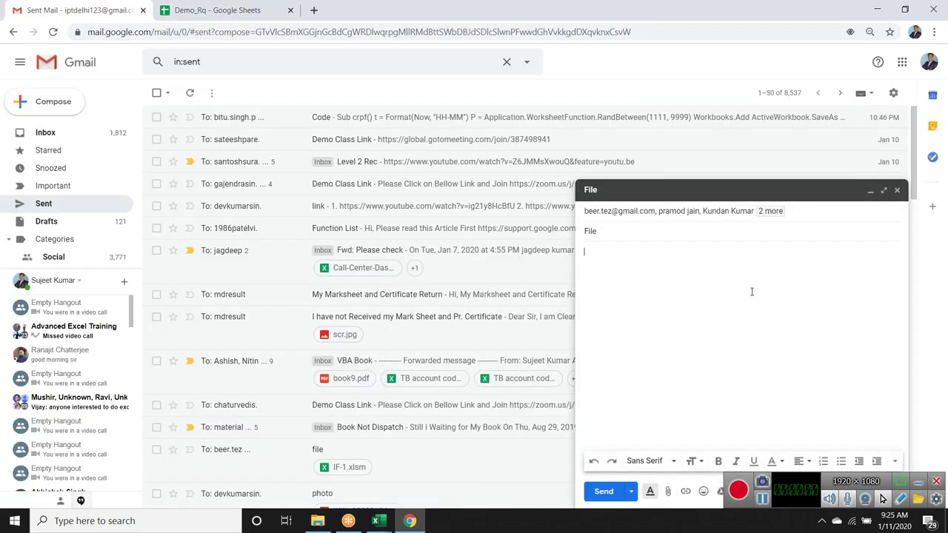
# - Attach 'If condition test (1) (1).xls' from Downloads and send the email
pyautogui.click(669, 494)
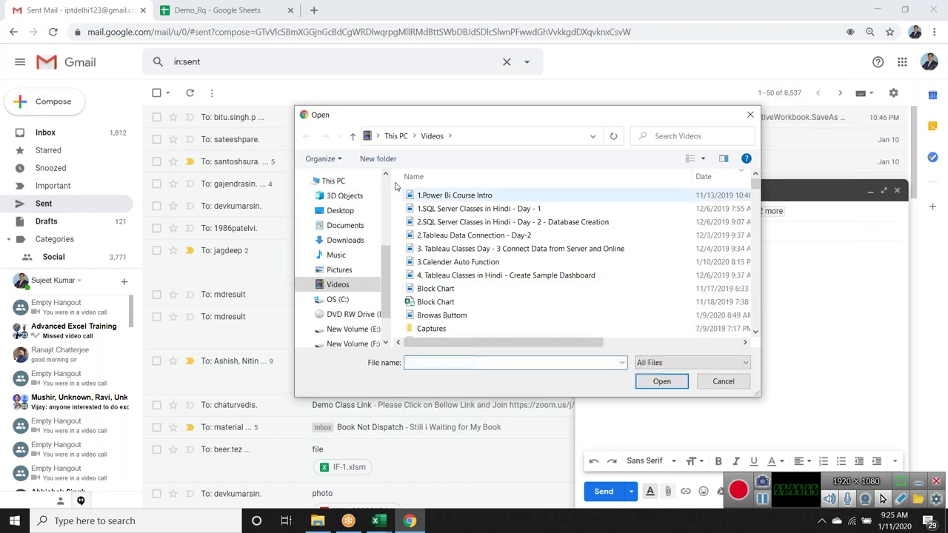
pyautogui.click(347, 225)
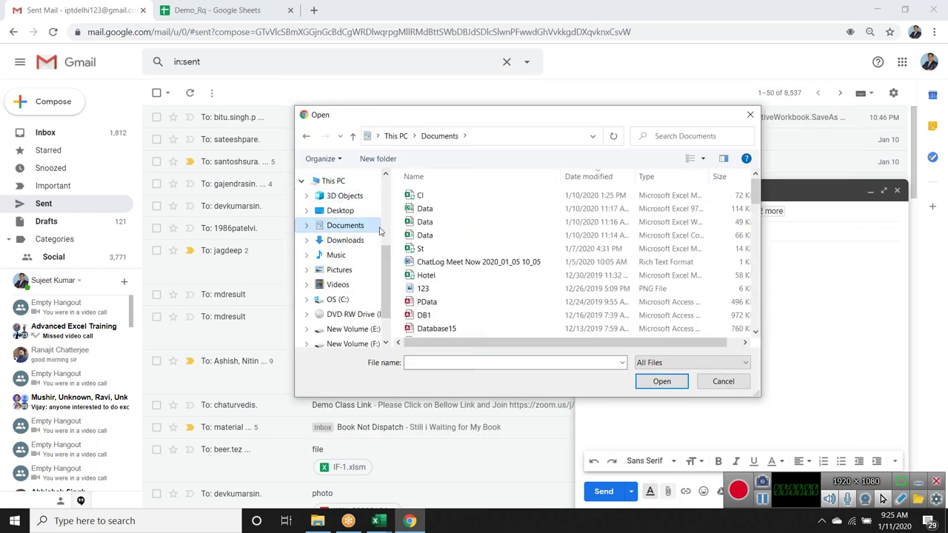
pyautogui.click(363, 240)
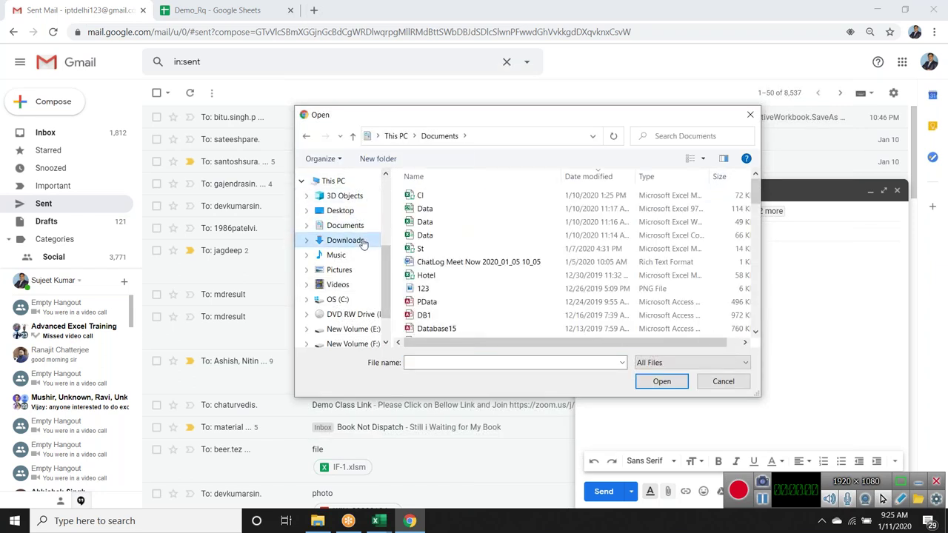
pyautogui.click(426, 211)
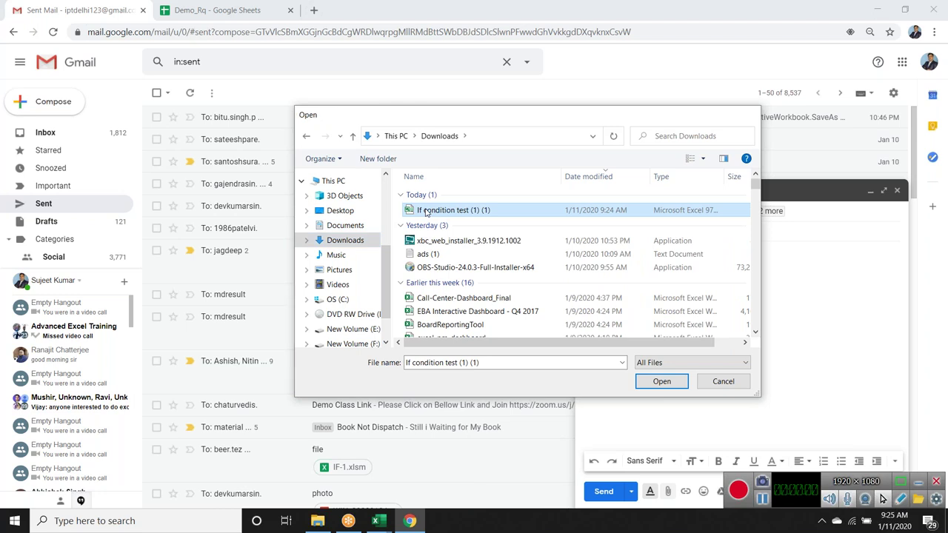
pyautogui.click(661, 381)
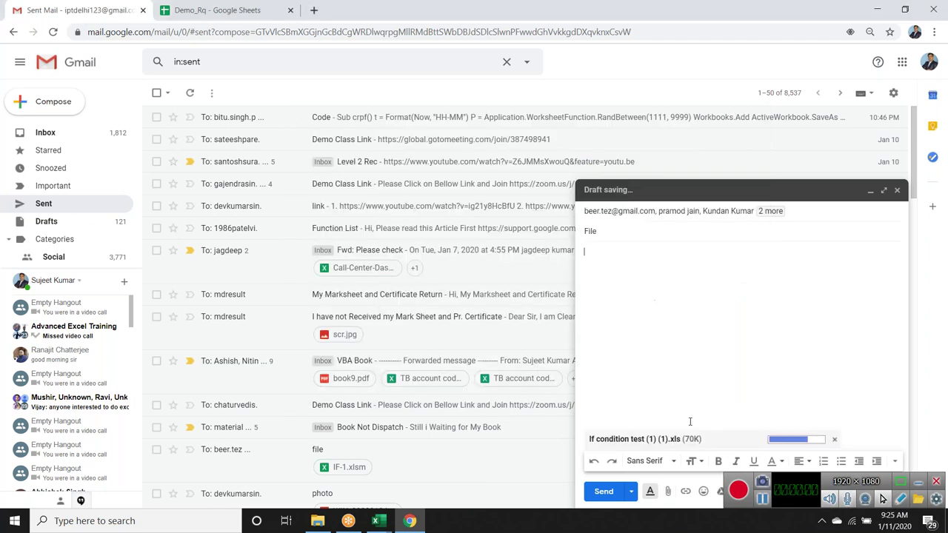
pyautogui.click(601, 492)
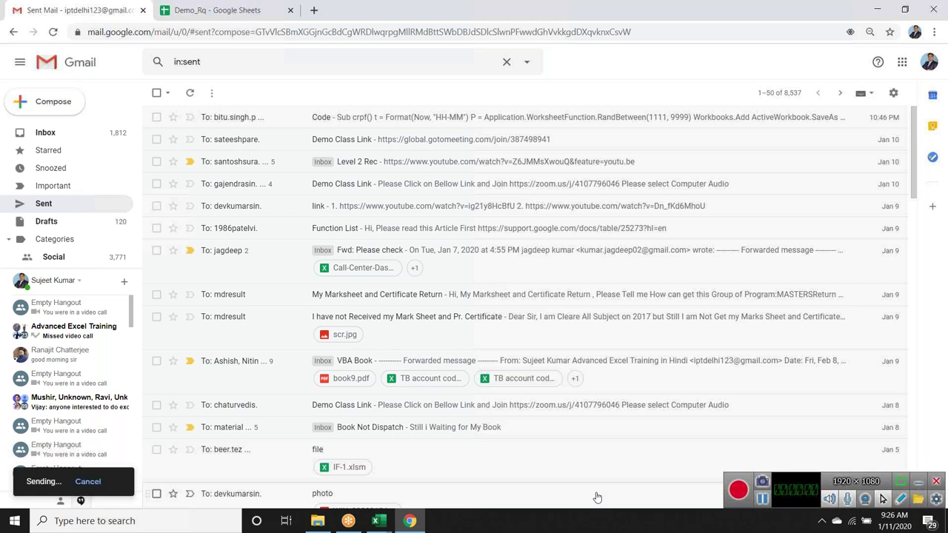